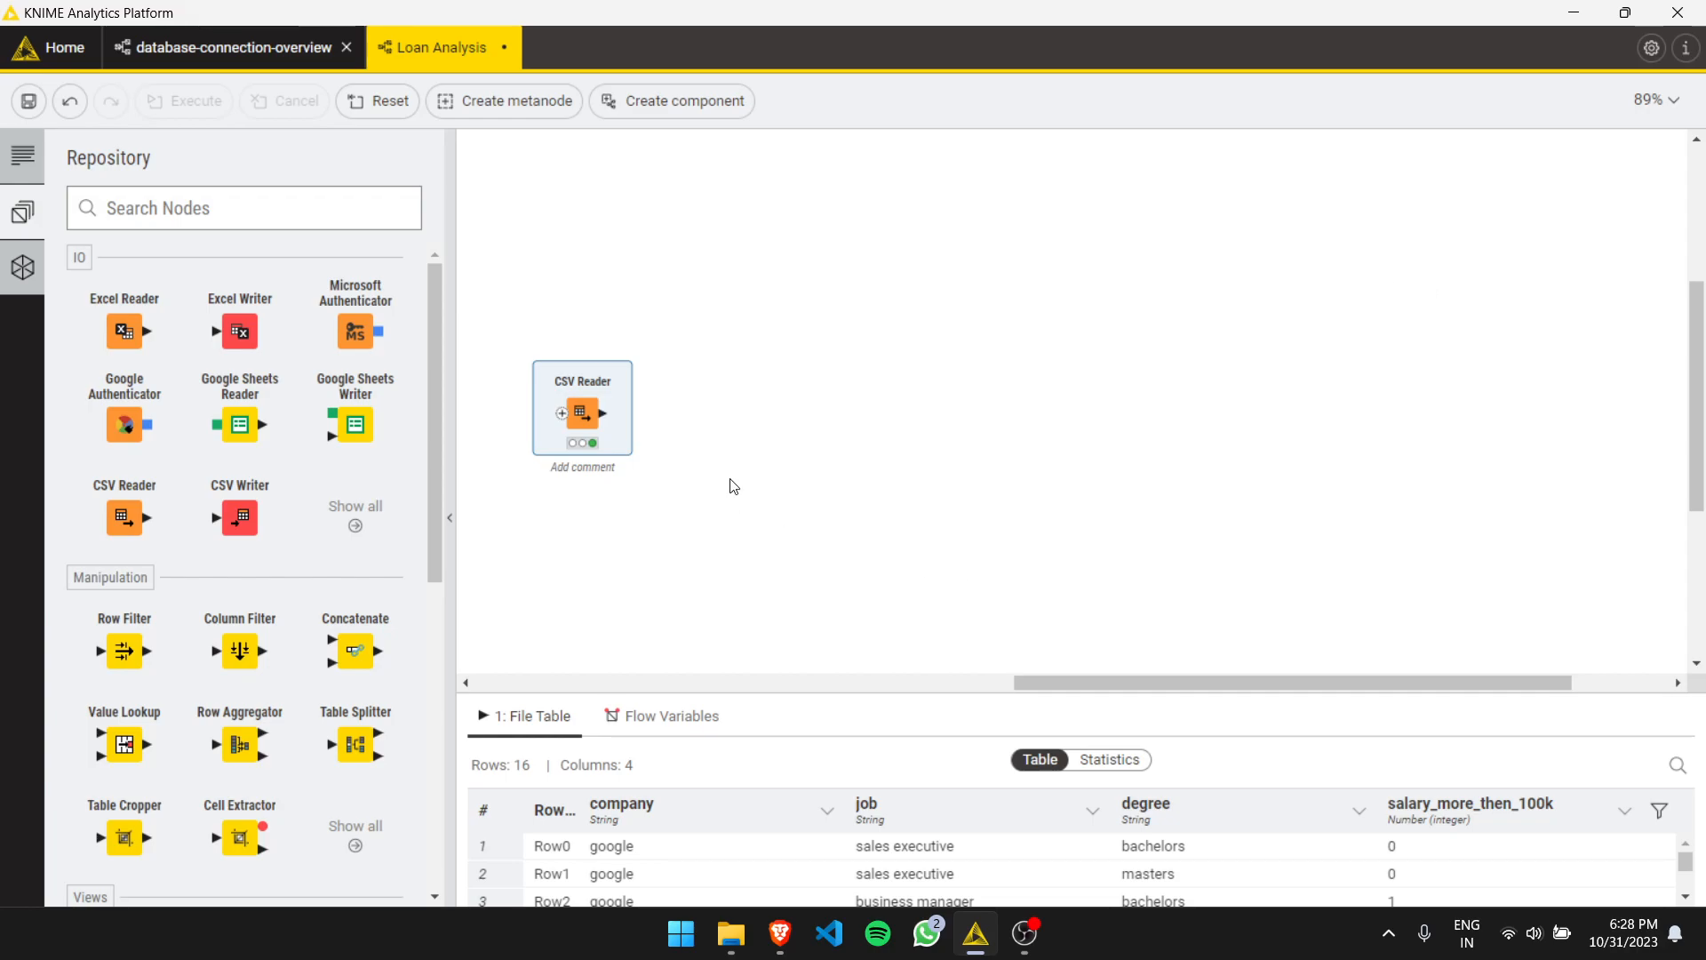
# - Reposition the CSV Reader and add a Partitioning node connected to its output, found by searching 'parti'
pyautogui.moveTo(578, 437); pyautogui.dragTo(588, 388)
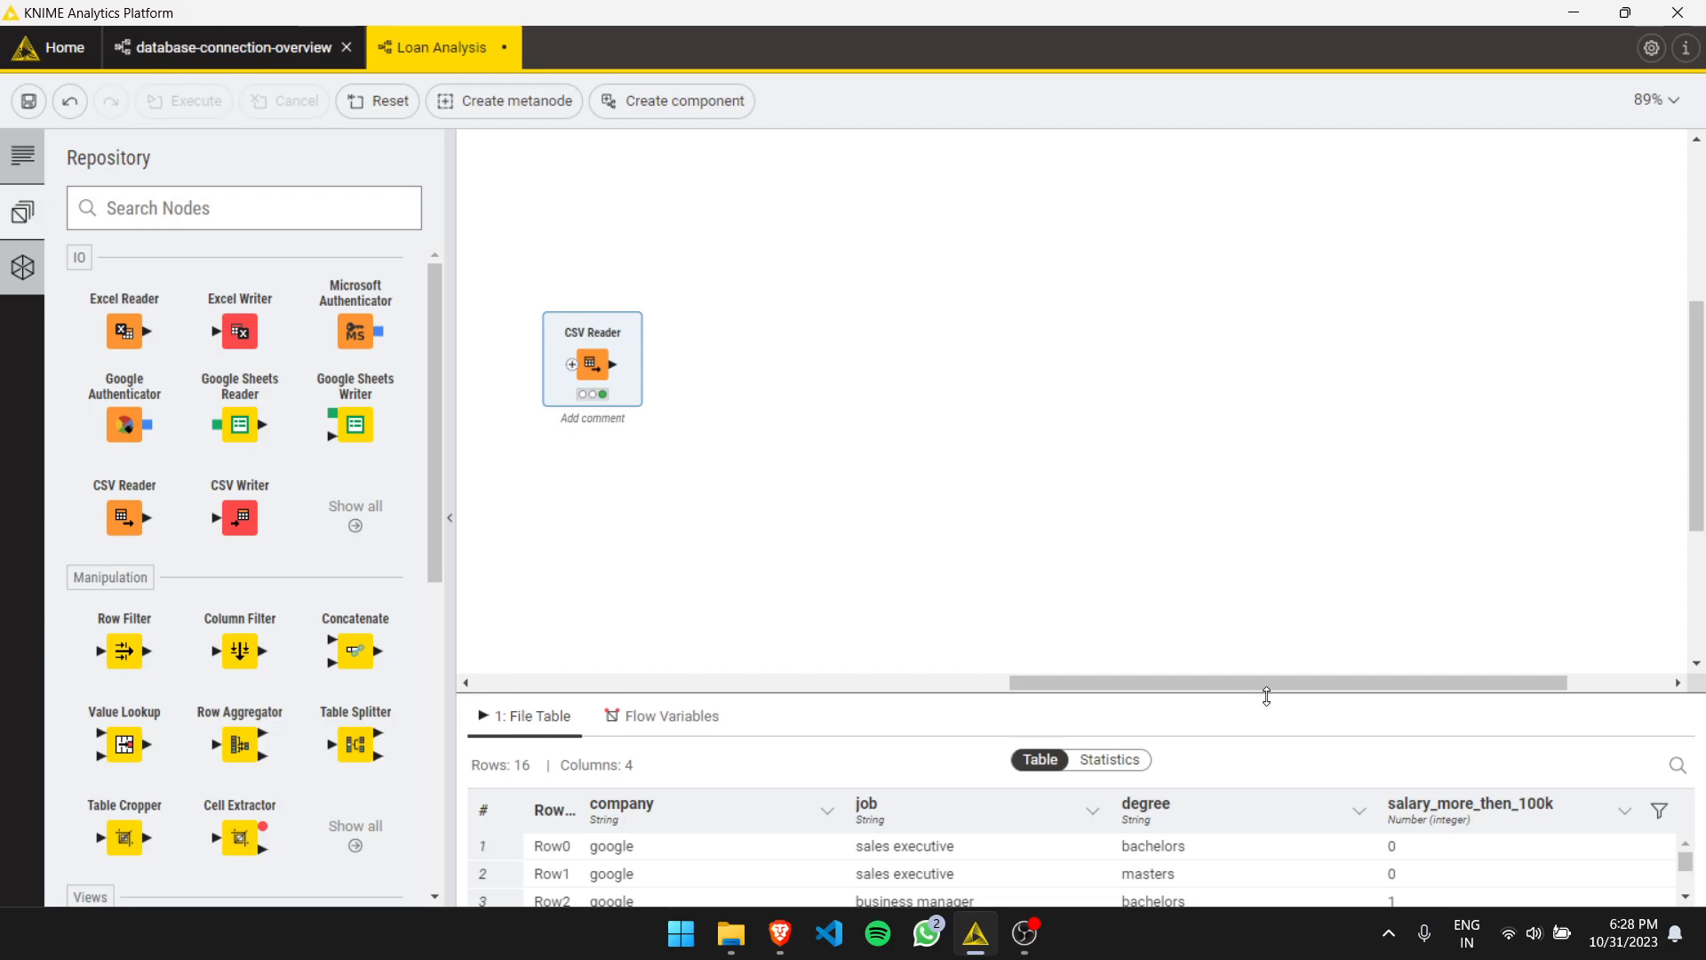
pyautogui.moveTo(587, 352); pyautogui.dragTo(587, 301)
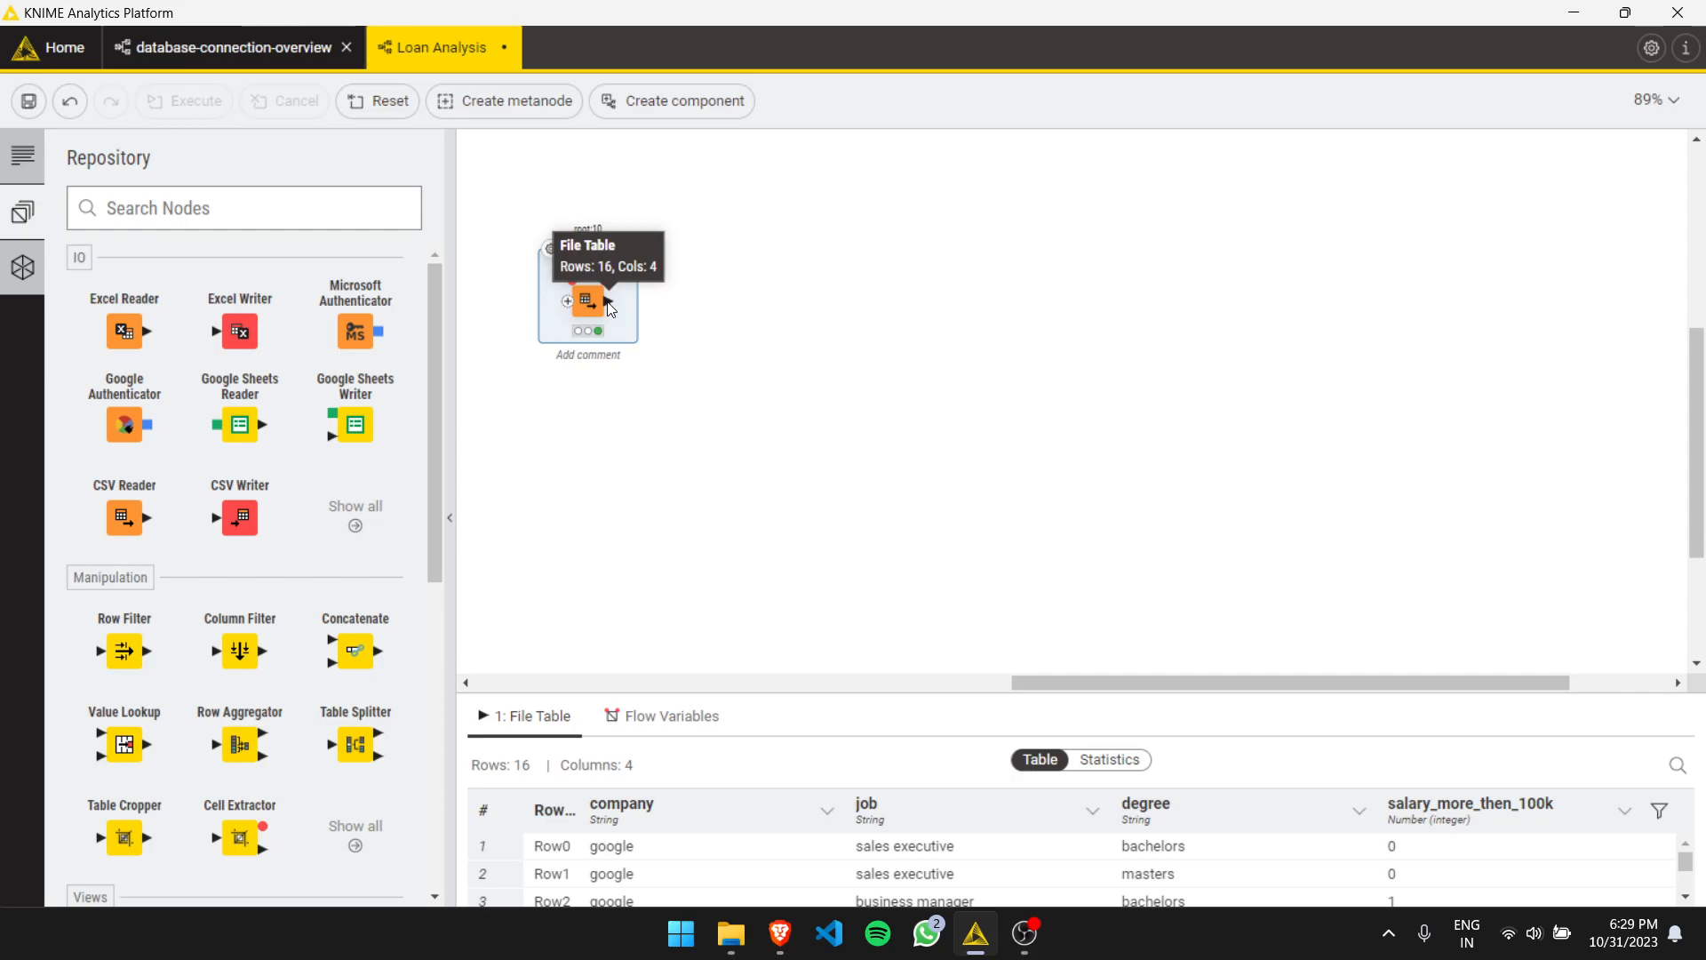
pyautogui.moveTo(608, 303); pyautogui.dragTo(680, 296)
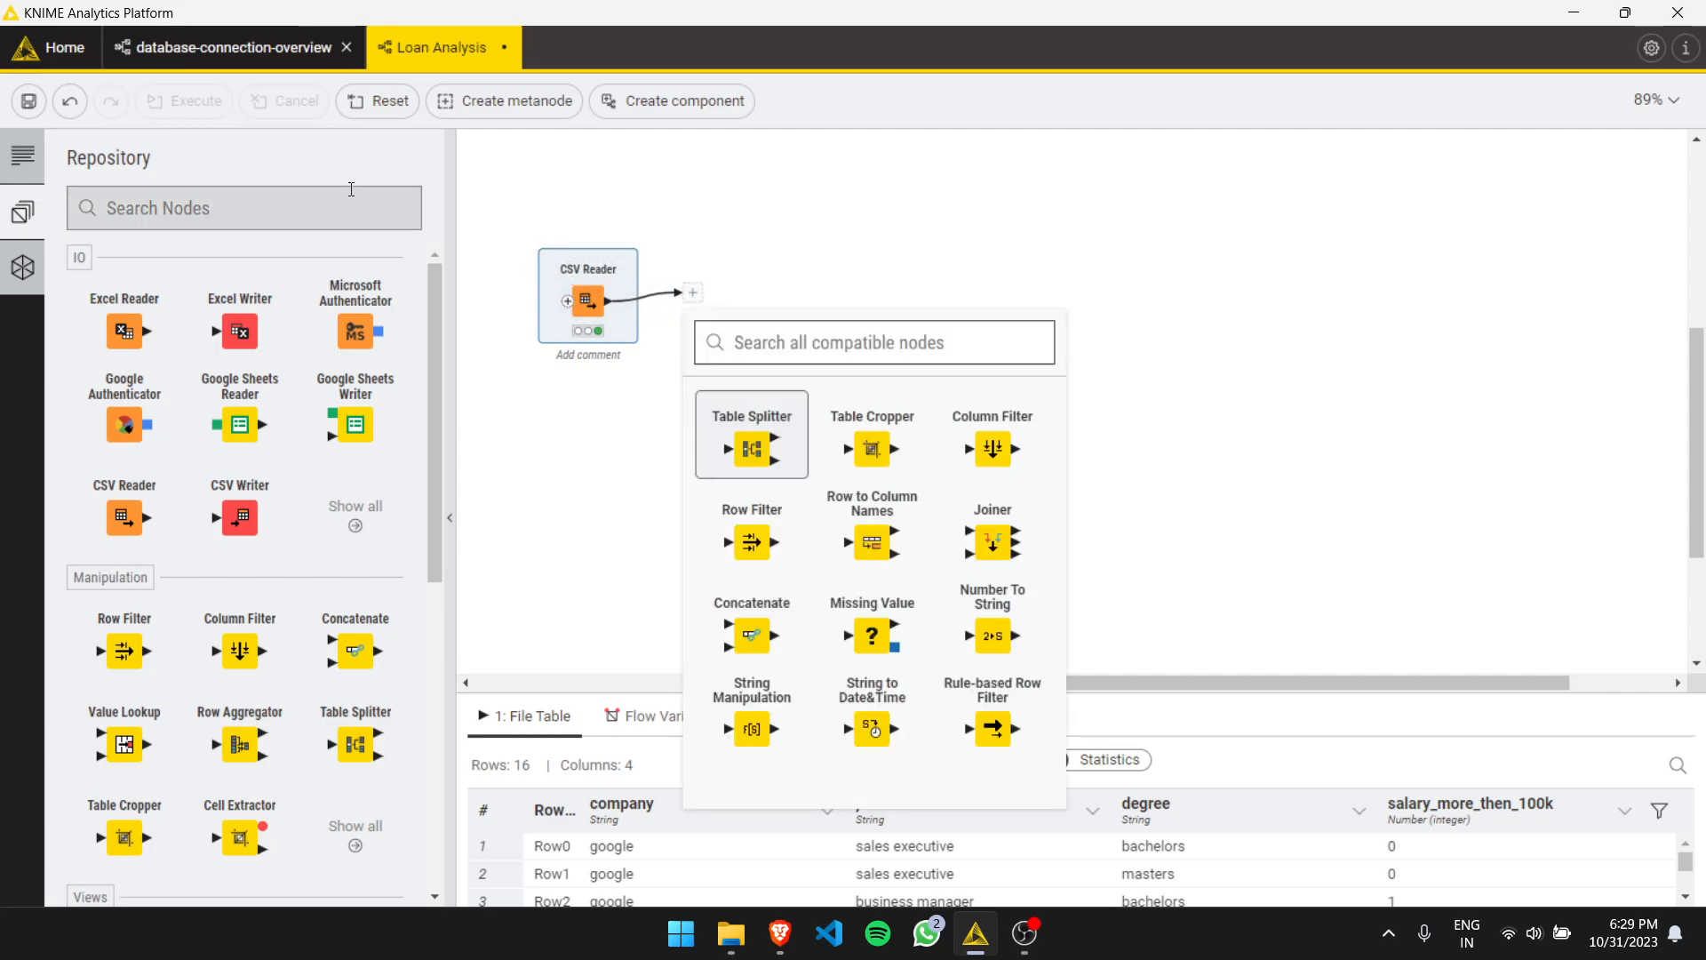
pyautogui.write('part')
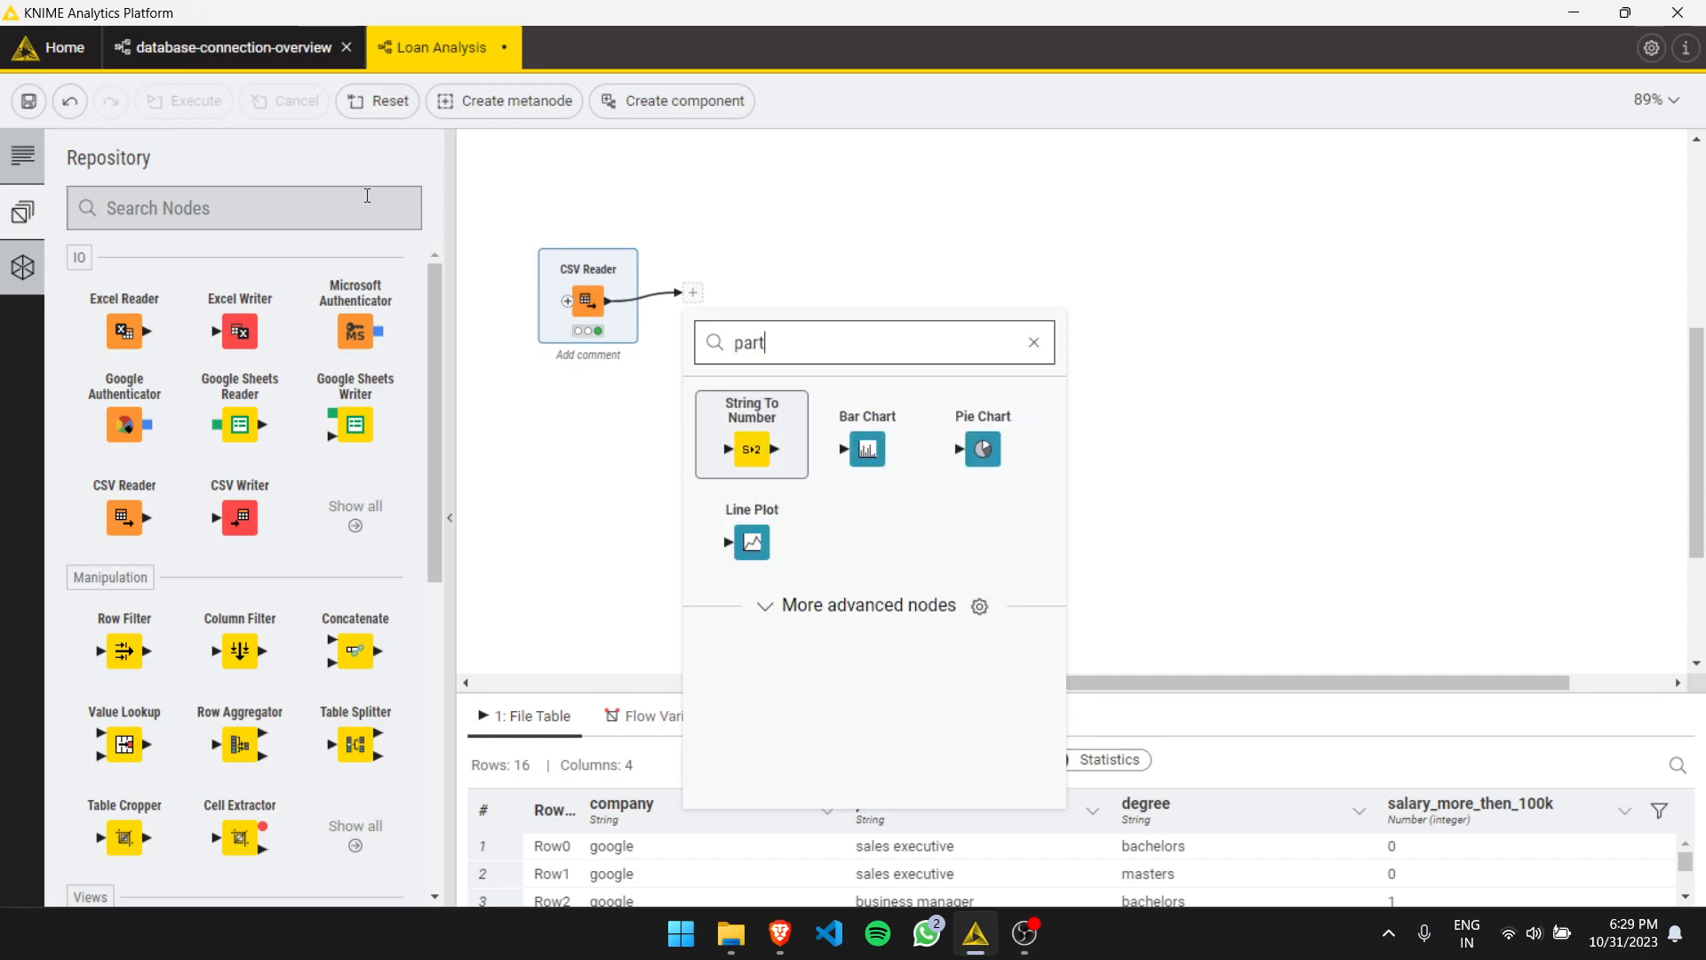
pyautogui.click(862, 611)
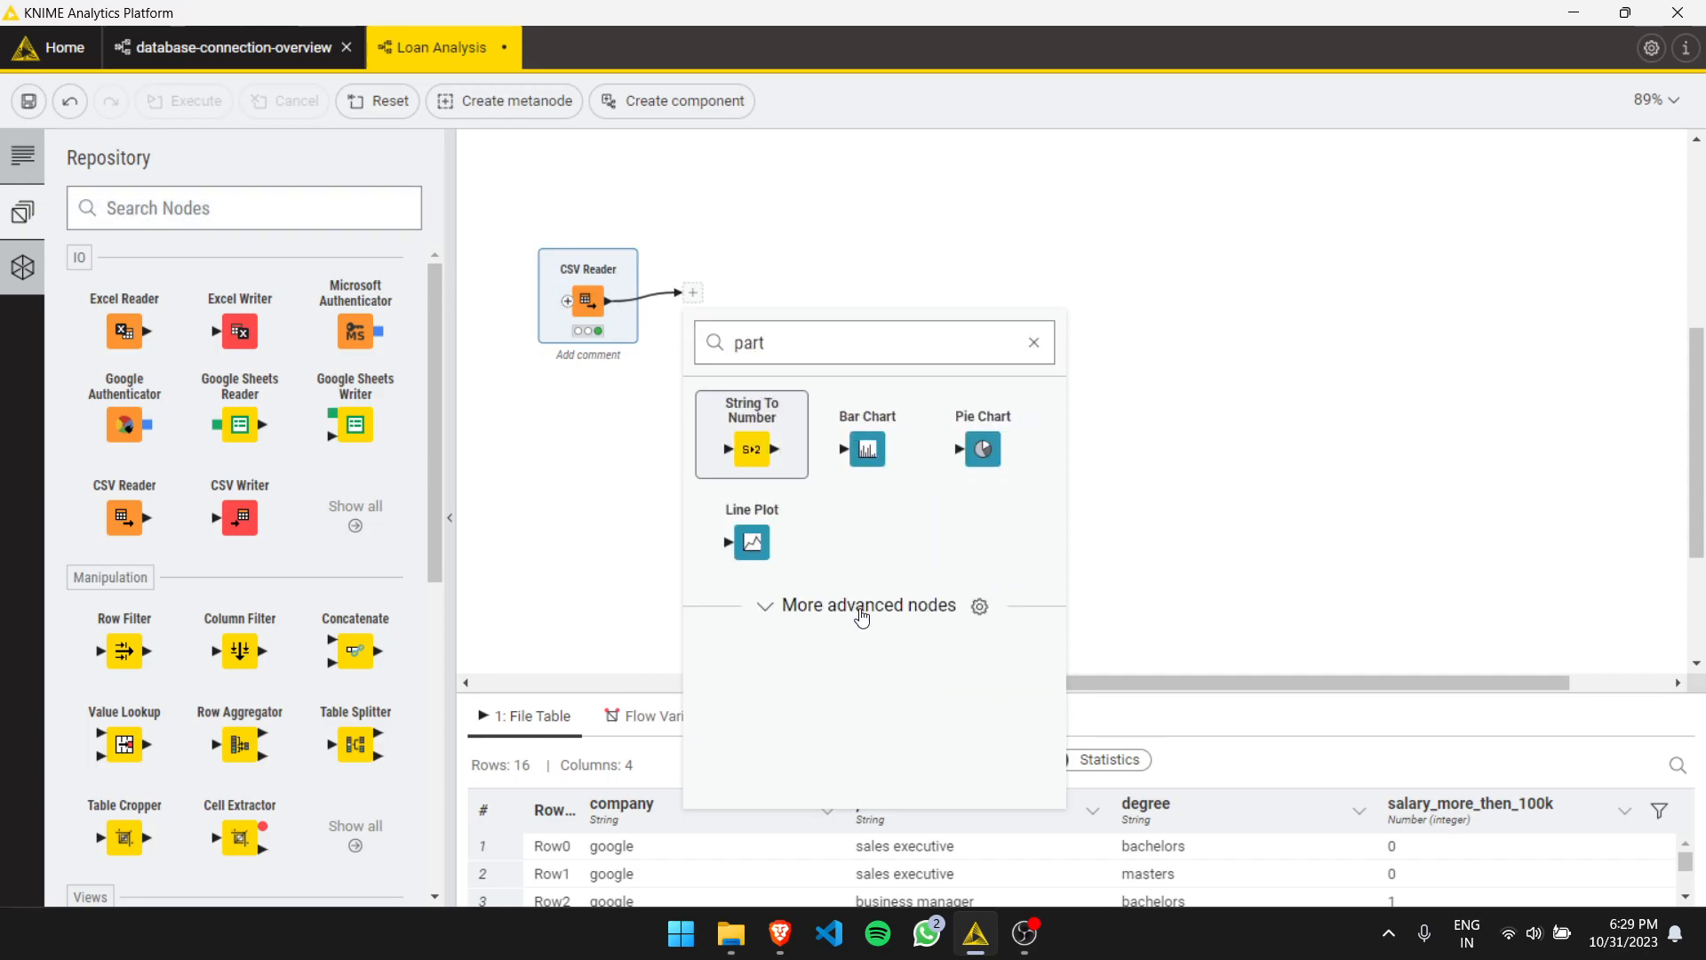
pyautogui.click(277, 225)
pyautogui.write('parti')
pyautogui.click(145, 509)
pyautogui.moveTo(129, 589); pyautogui.dragTo(688, 300)
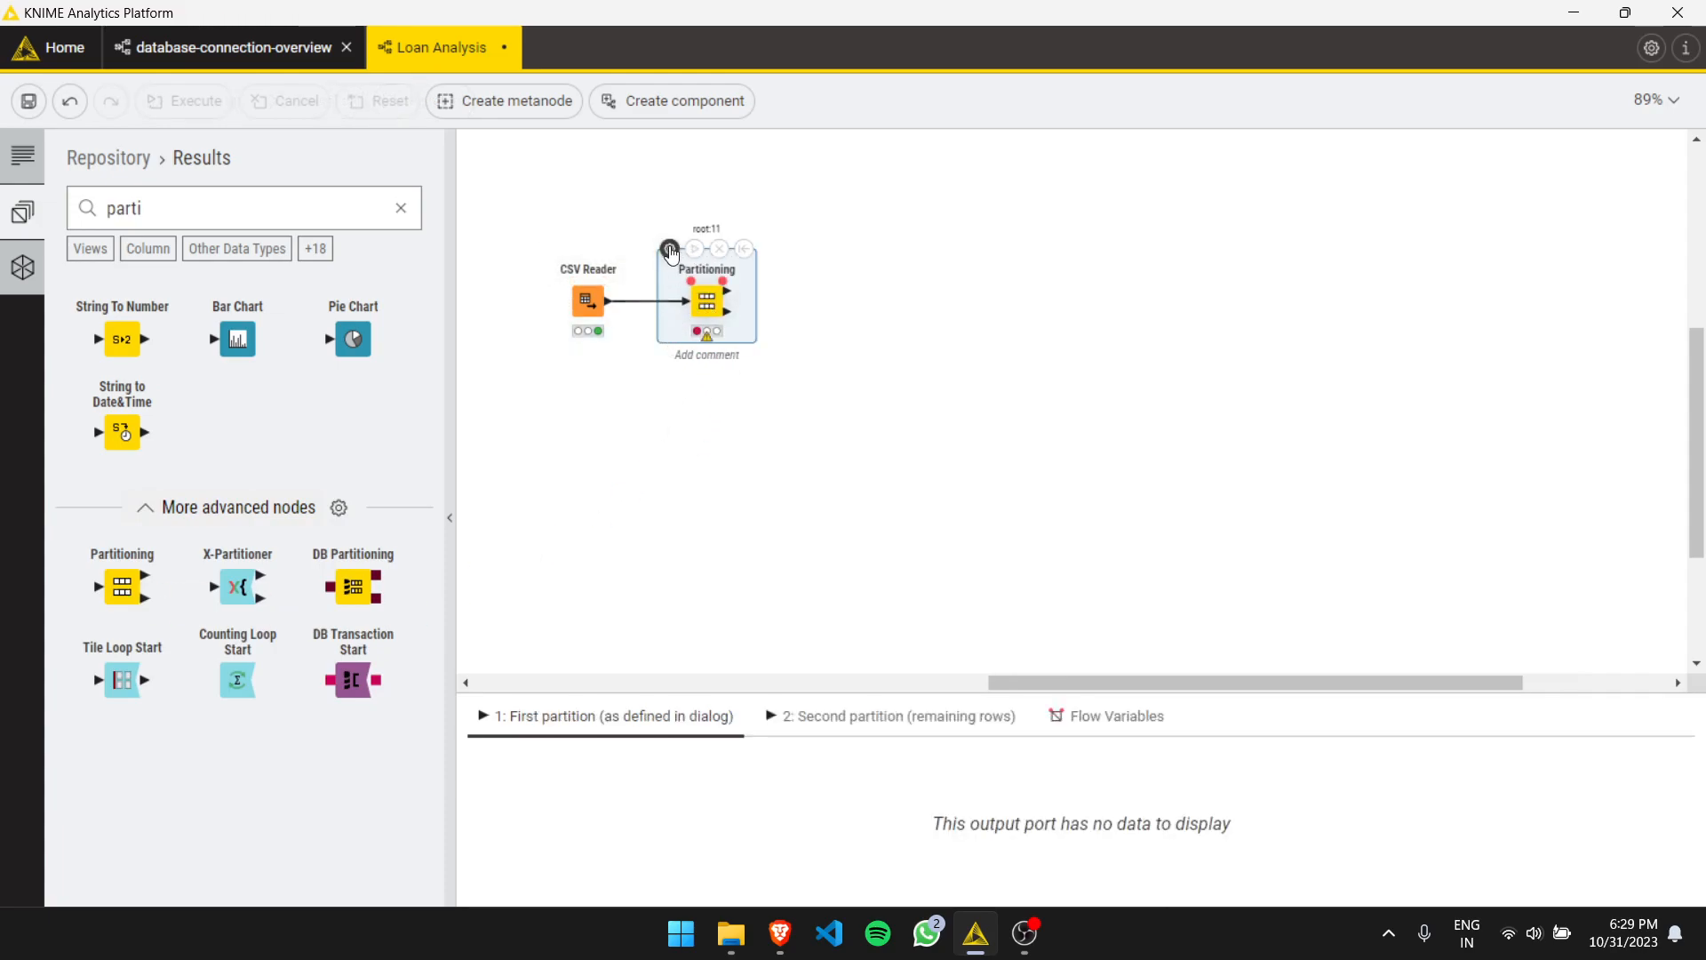
# - Configure Partitioning with a 70% relative first partition drawn randomly, then execute the node
pyautogui.click(670, 250)
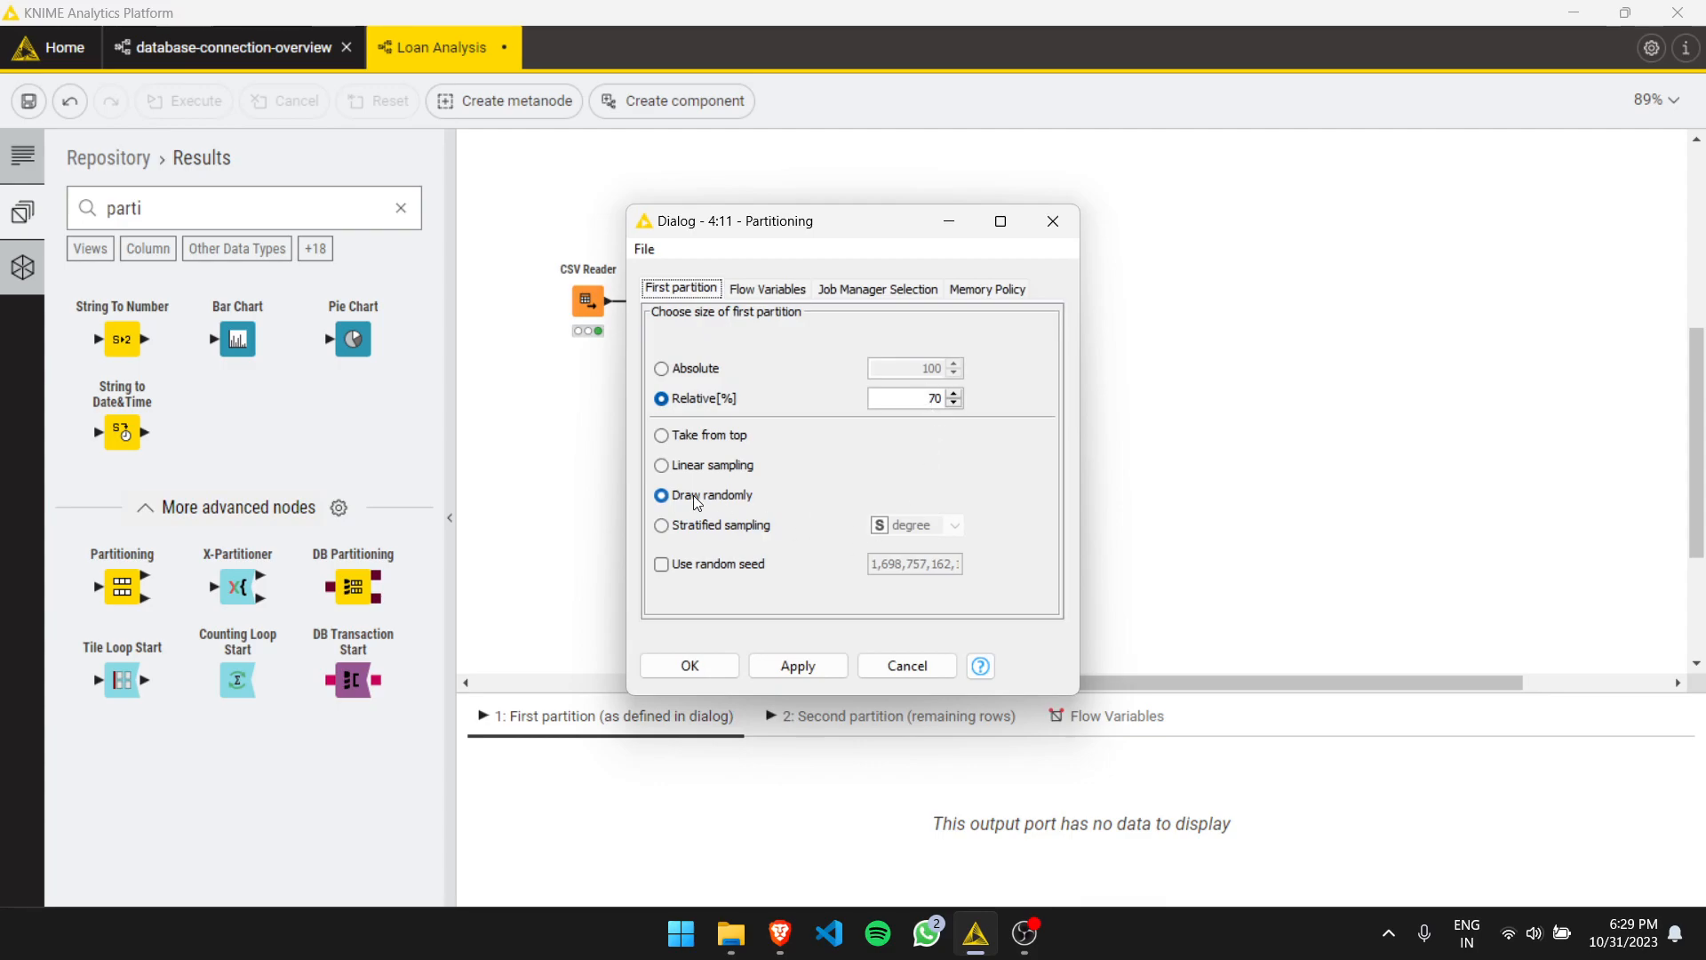
pyautogui.click(780, 671)
pyautogui.click(689, 666)
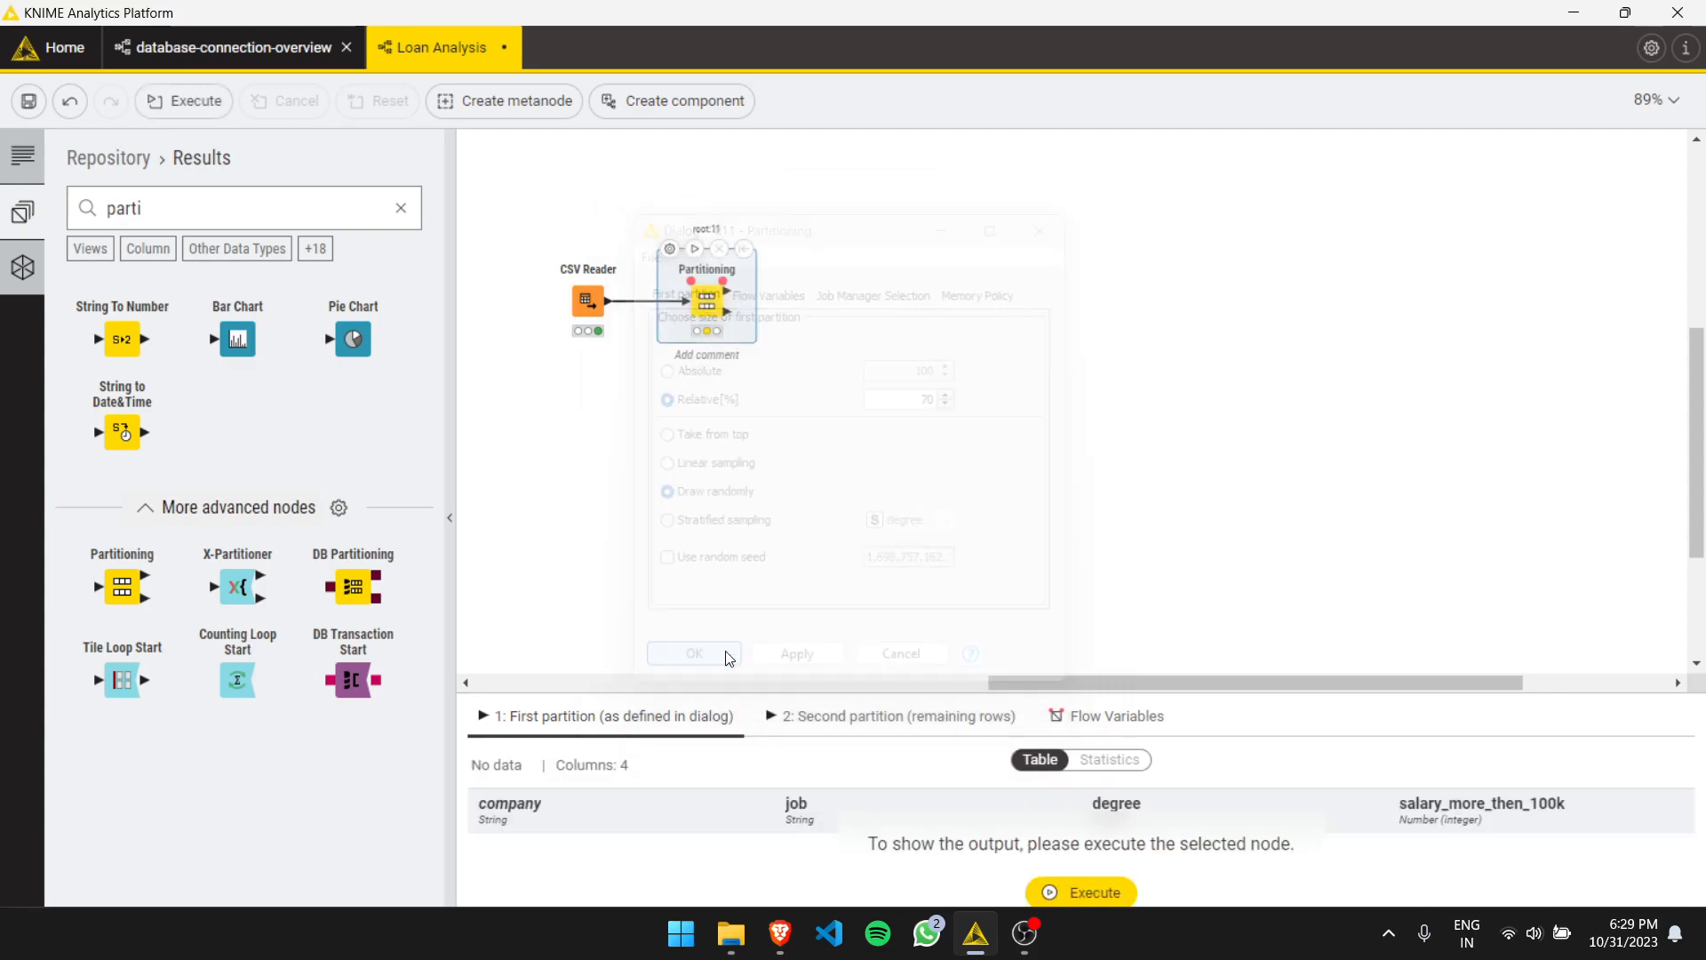
pyautogui.click(694, 249)
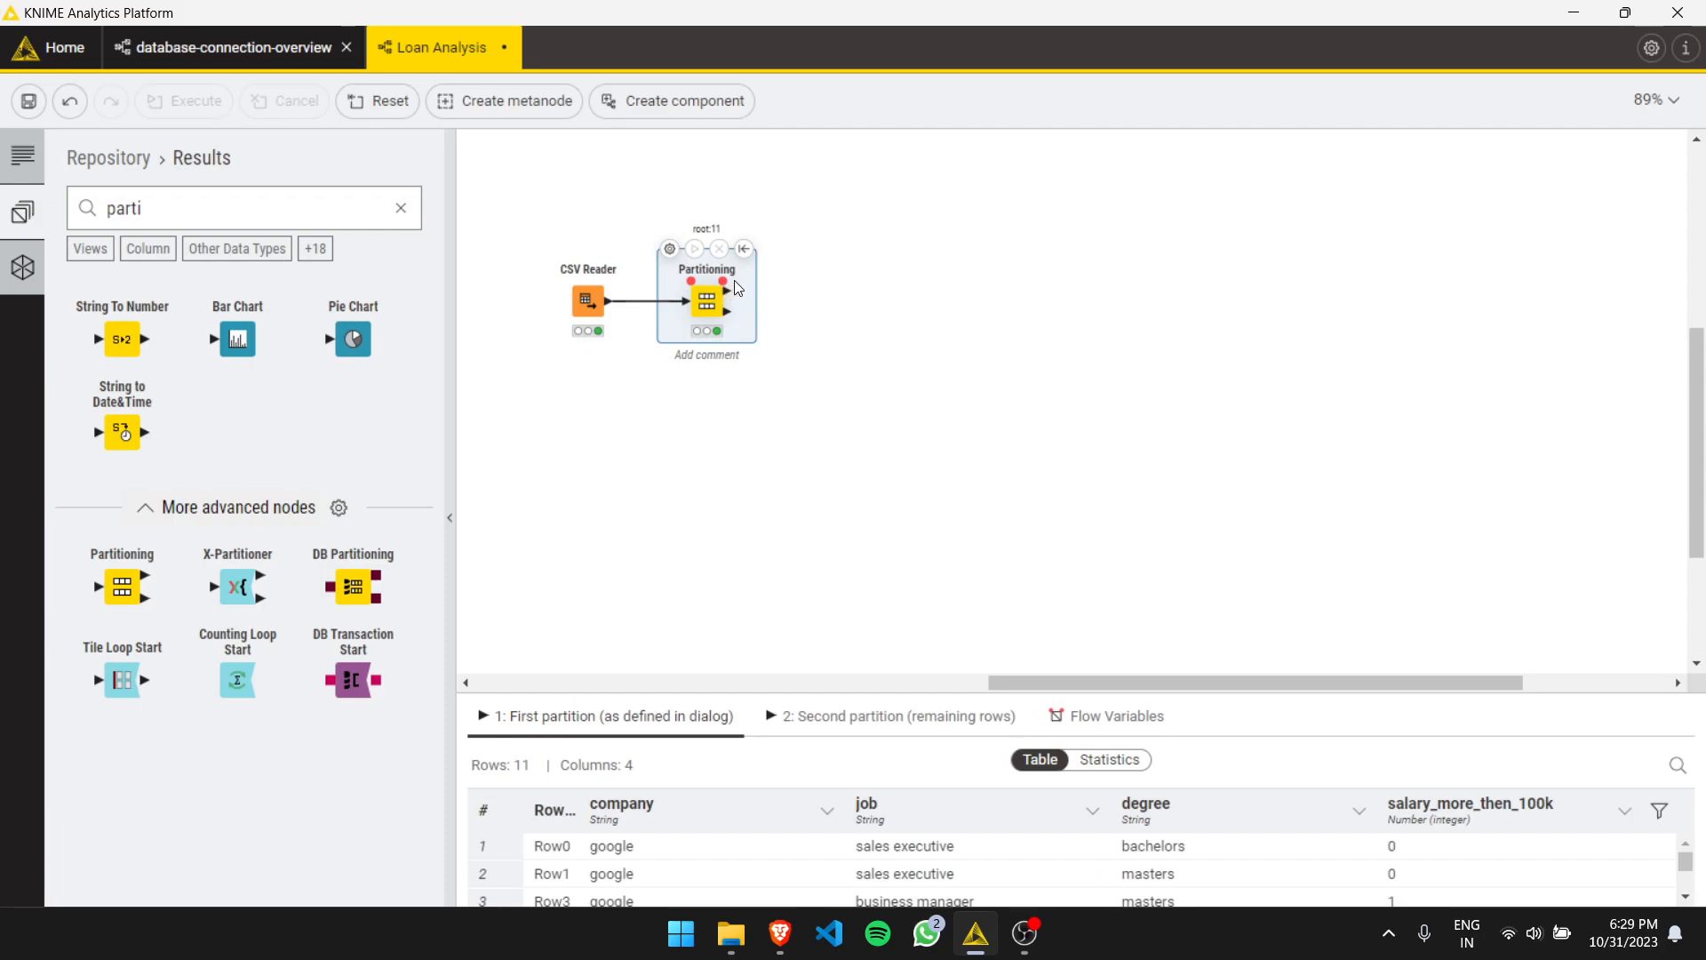
# - Add a Decision Tree Learner node to the workflow, found by searching 'dec'
pyautogui.moveTo(734, 280); pyautogui.dragTo(826, 222)
pyautogui.doubleClick(333, 224)
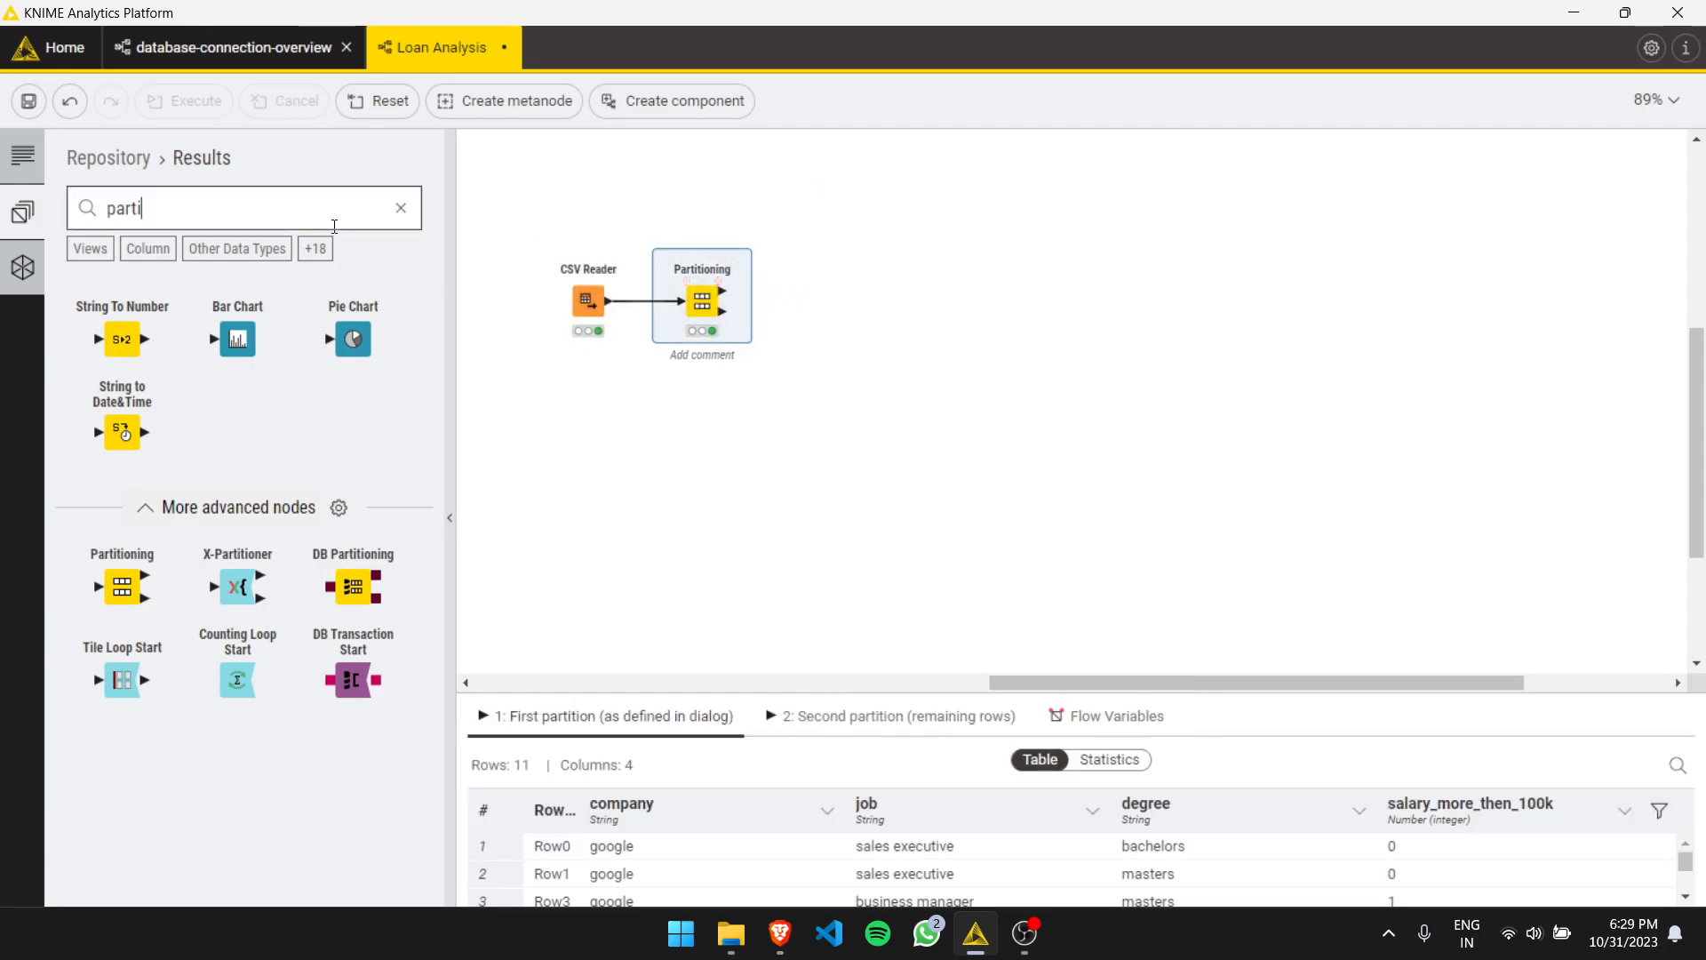
pyautogui.write('dec')
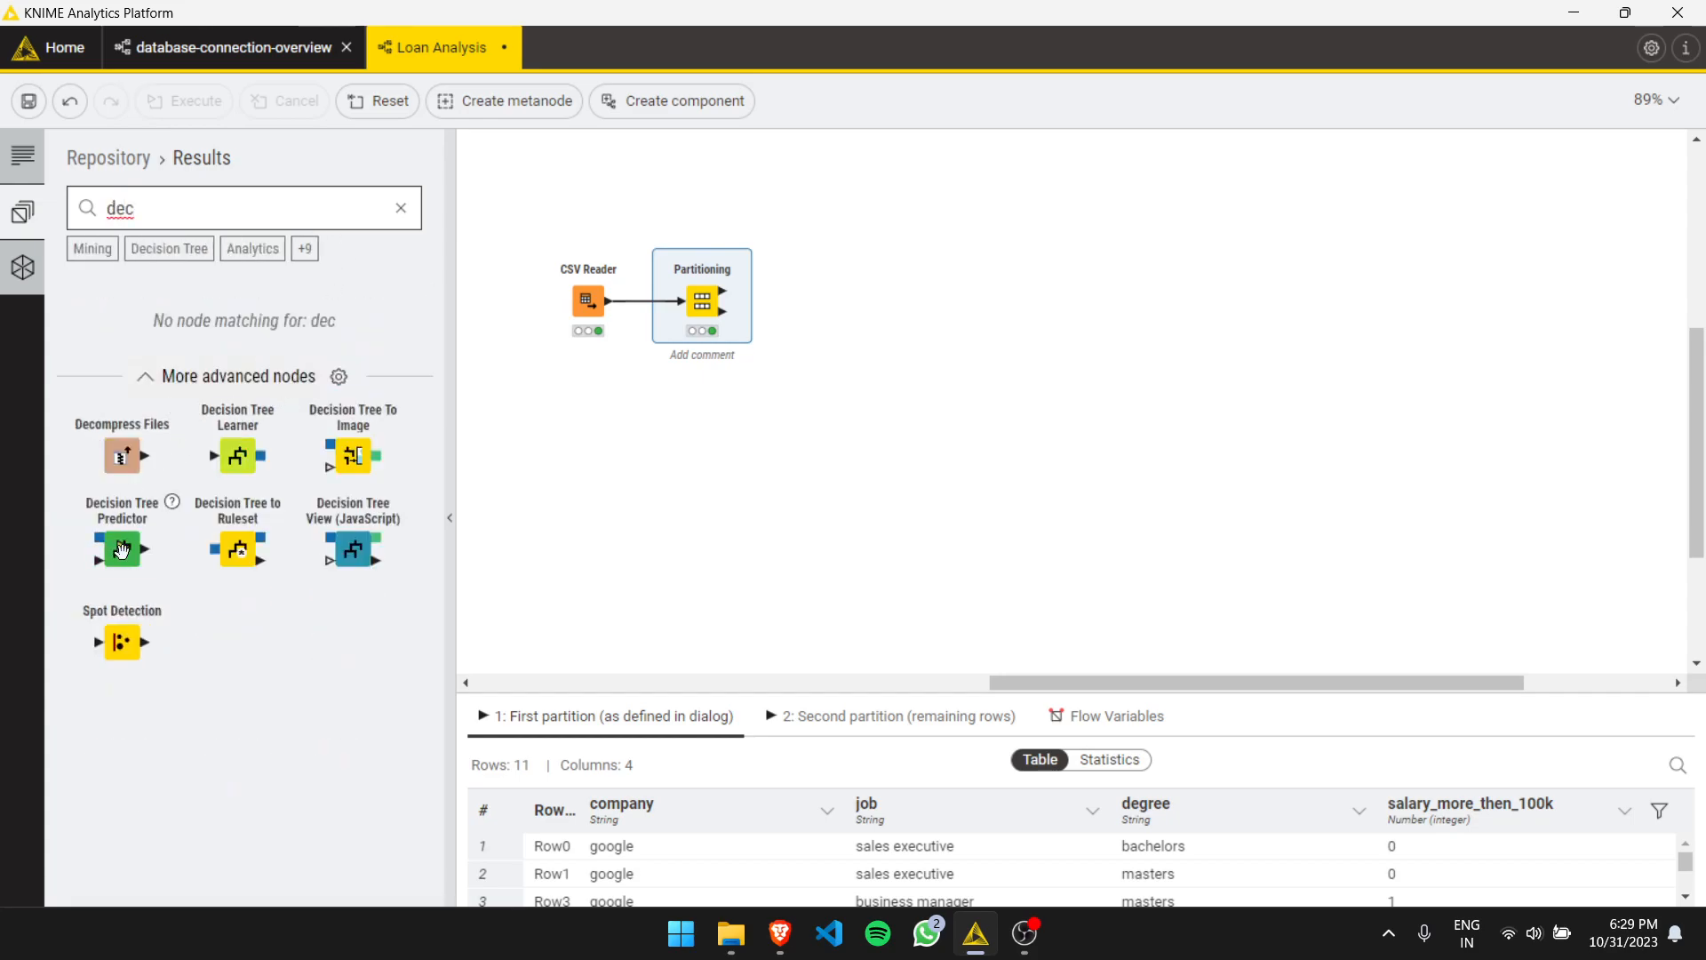
pyautogui.moveTo(237, 457); pyautogui.dragTo(691, 467)
pyautogui.moveTo(850, 210); pyautogui.dragTo(850, 209)
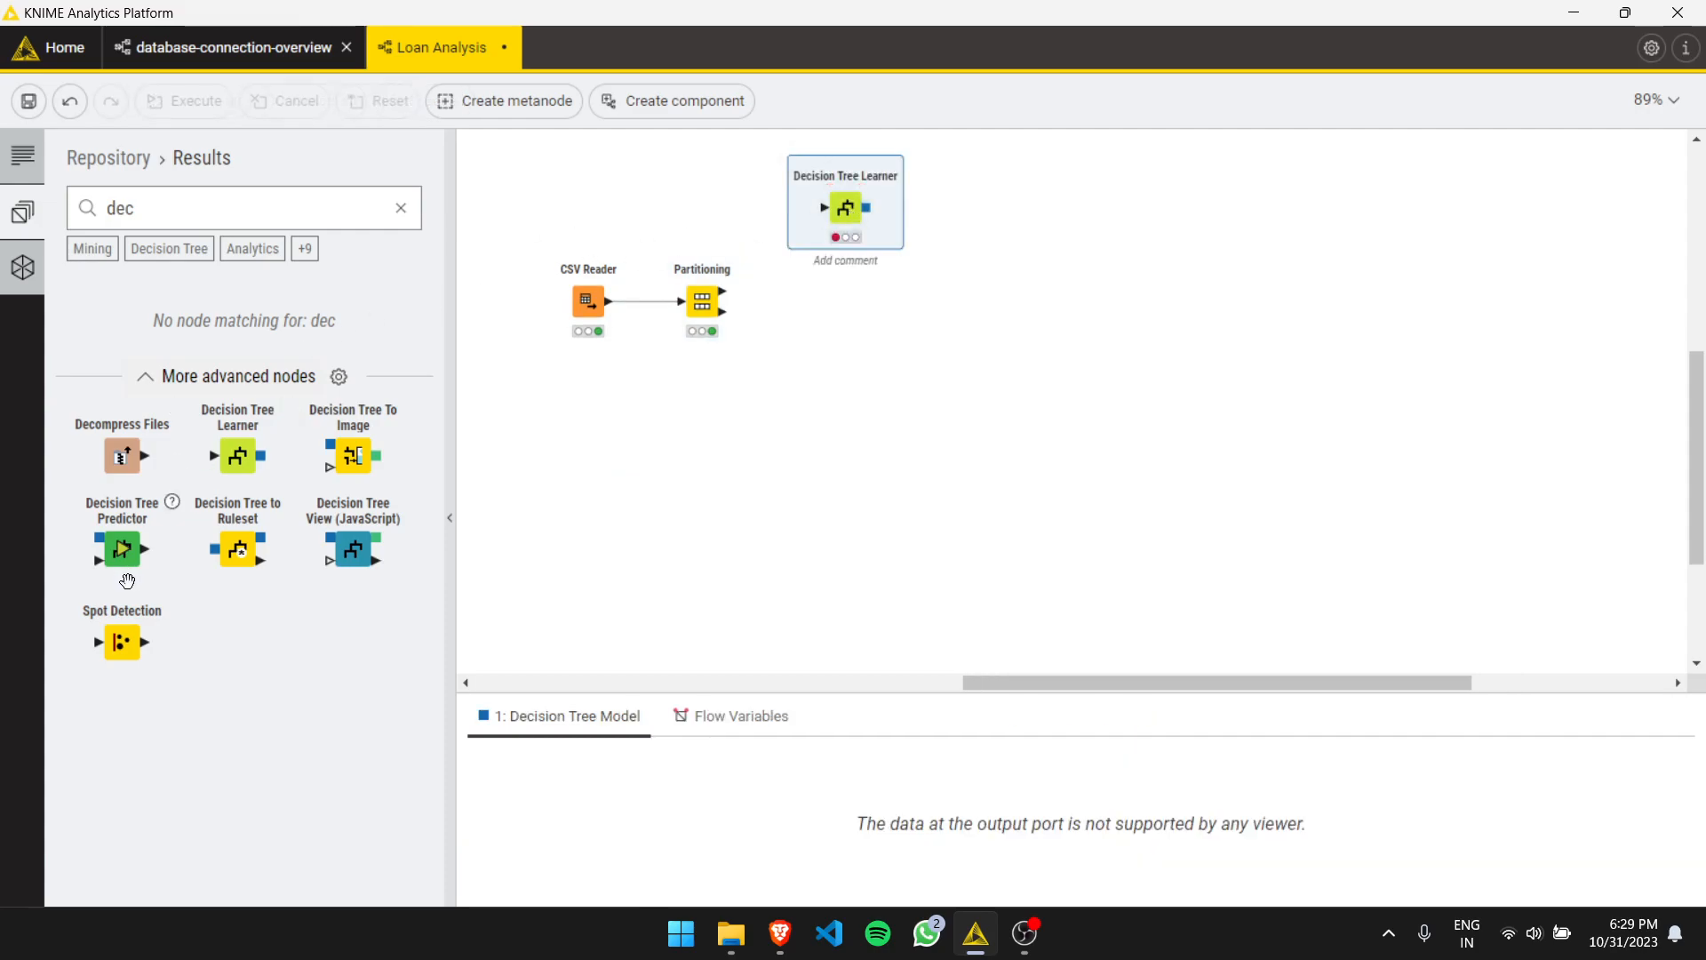
# - Add a Decision Tree Predictor and wire the partitions and learner model into the learner and predictor
pyautogui.moveTo(129, 555); pyautogui.dragTo(1041, 307)
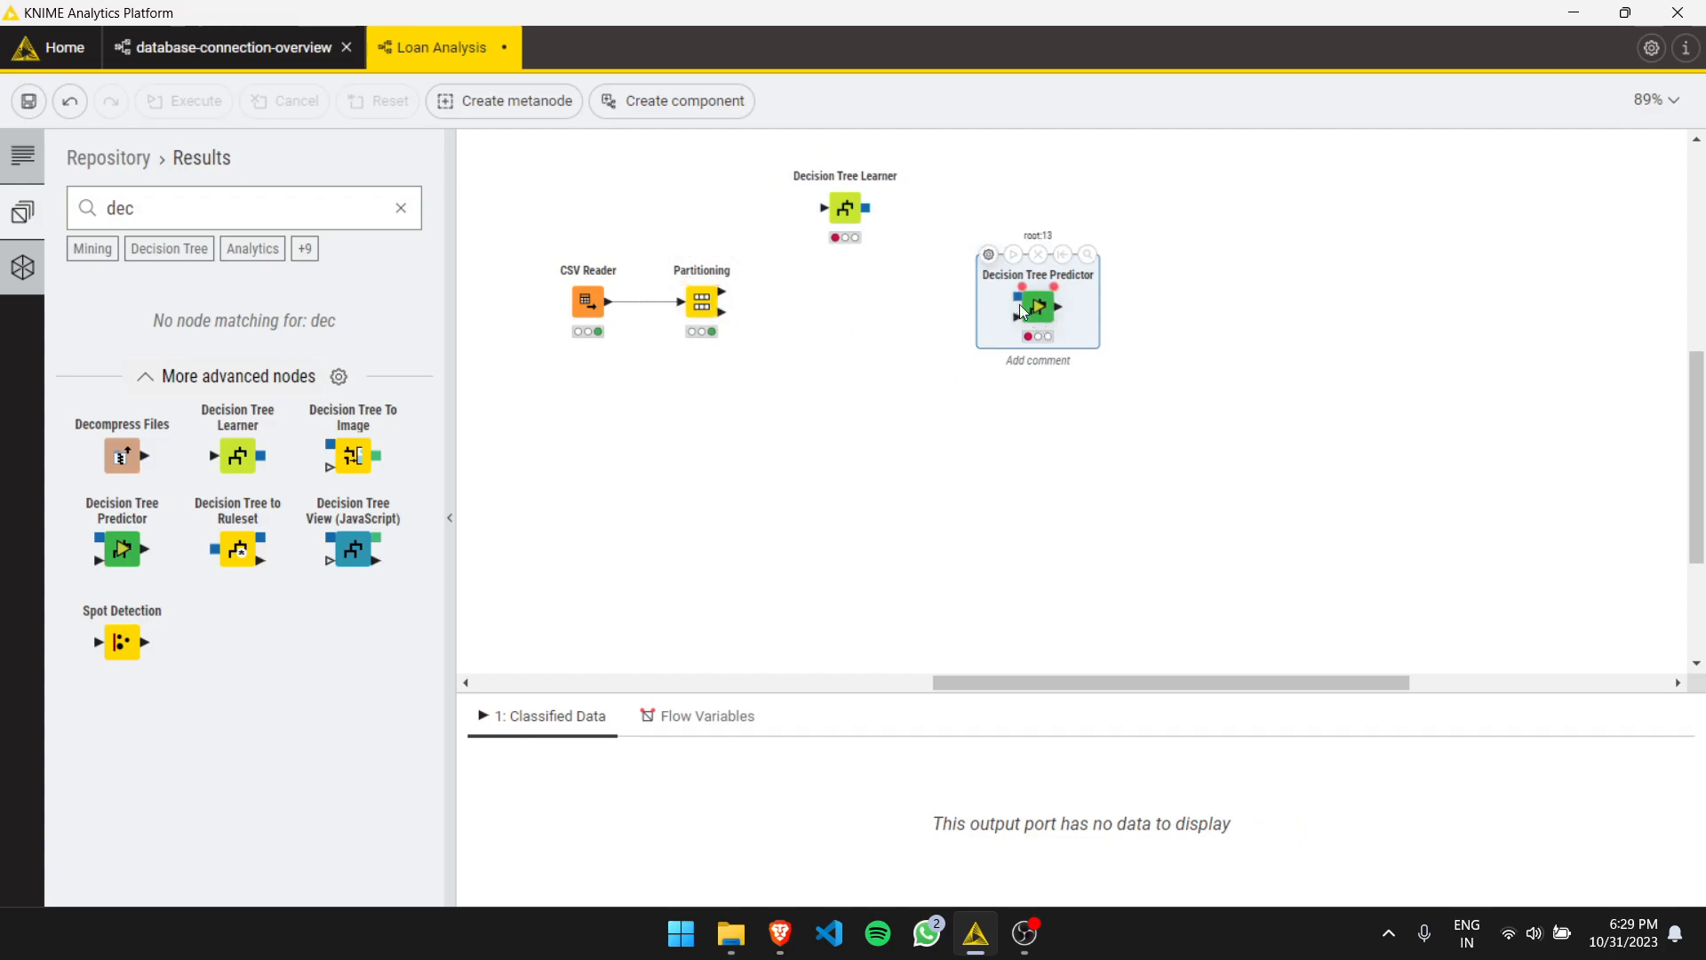
pyautogui.moveTo(720, 312); pyautogui.dragTo(1018, 317)
pyautogui.moveTo(722, 294); pyautogui.dragTo(1016, 298)
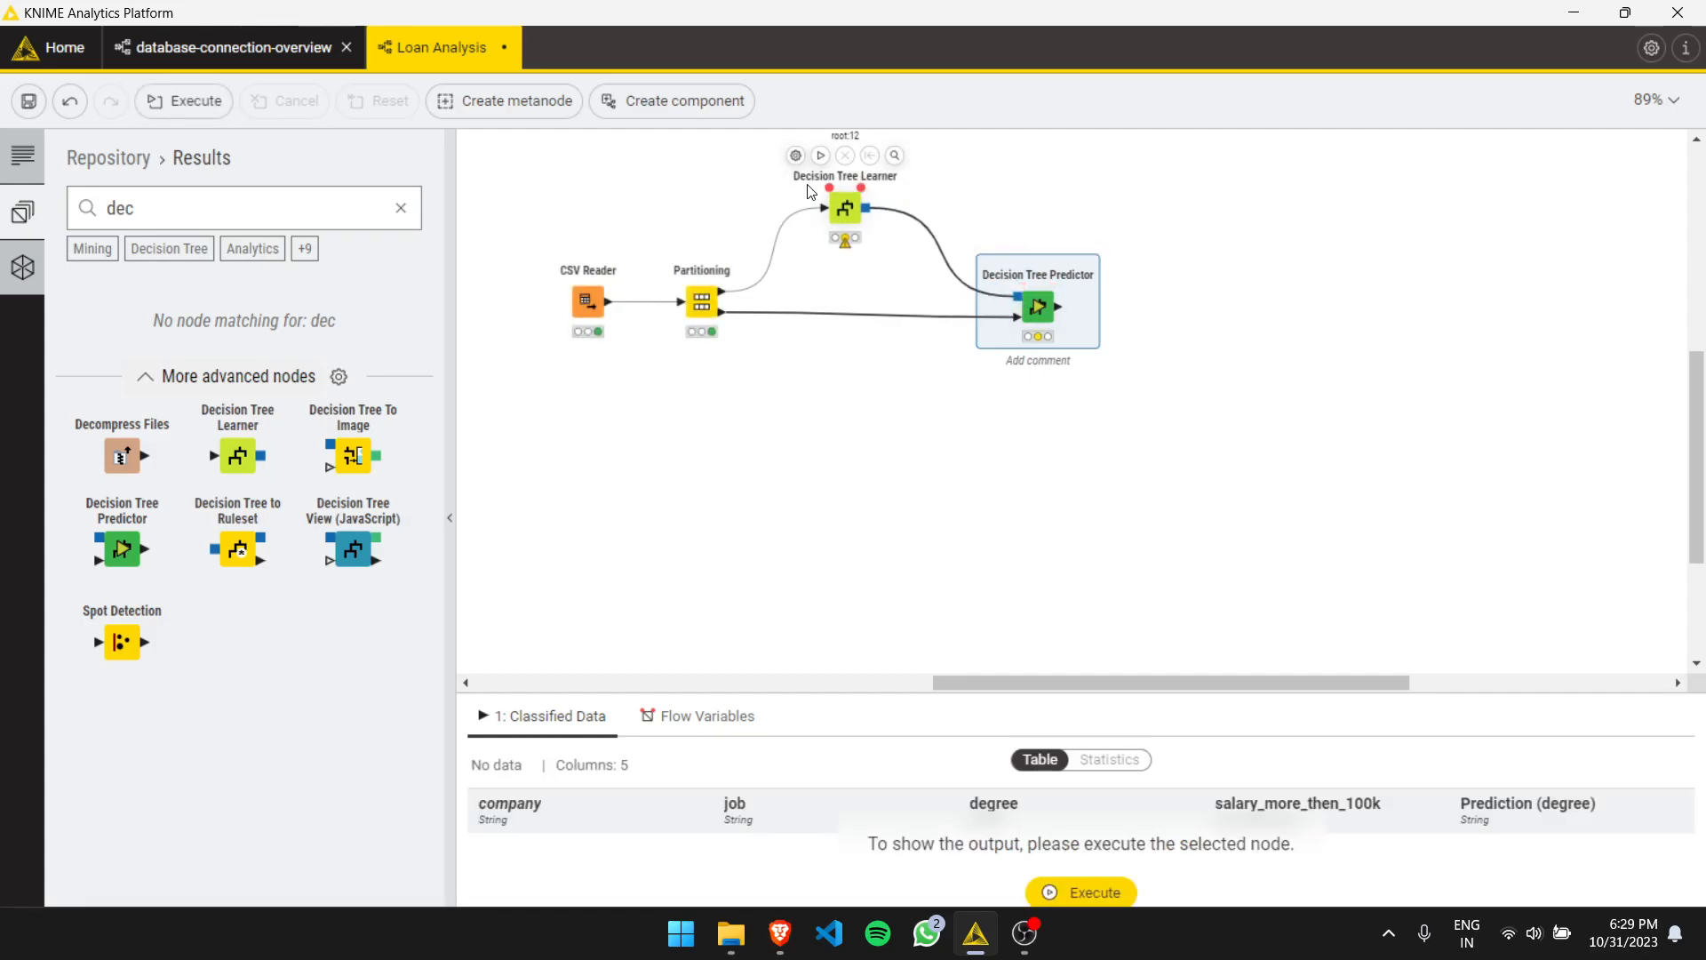
# - Configure the Decision Tree Learner to use job as the class column
pyautogui.click(796, 156)
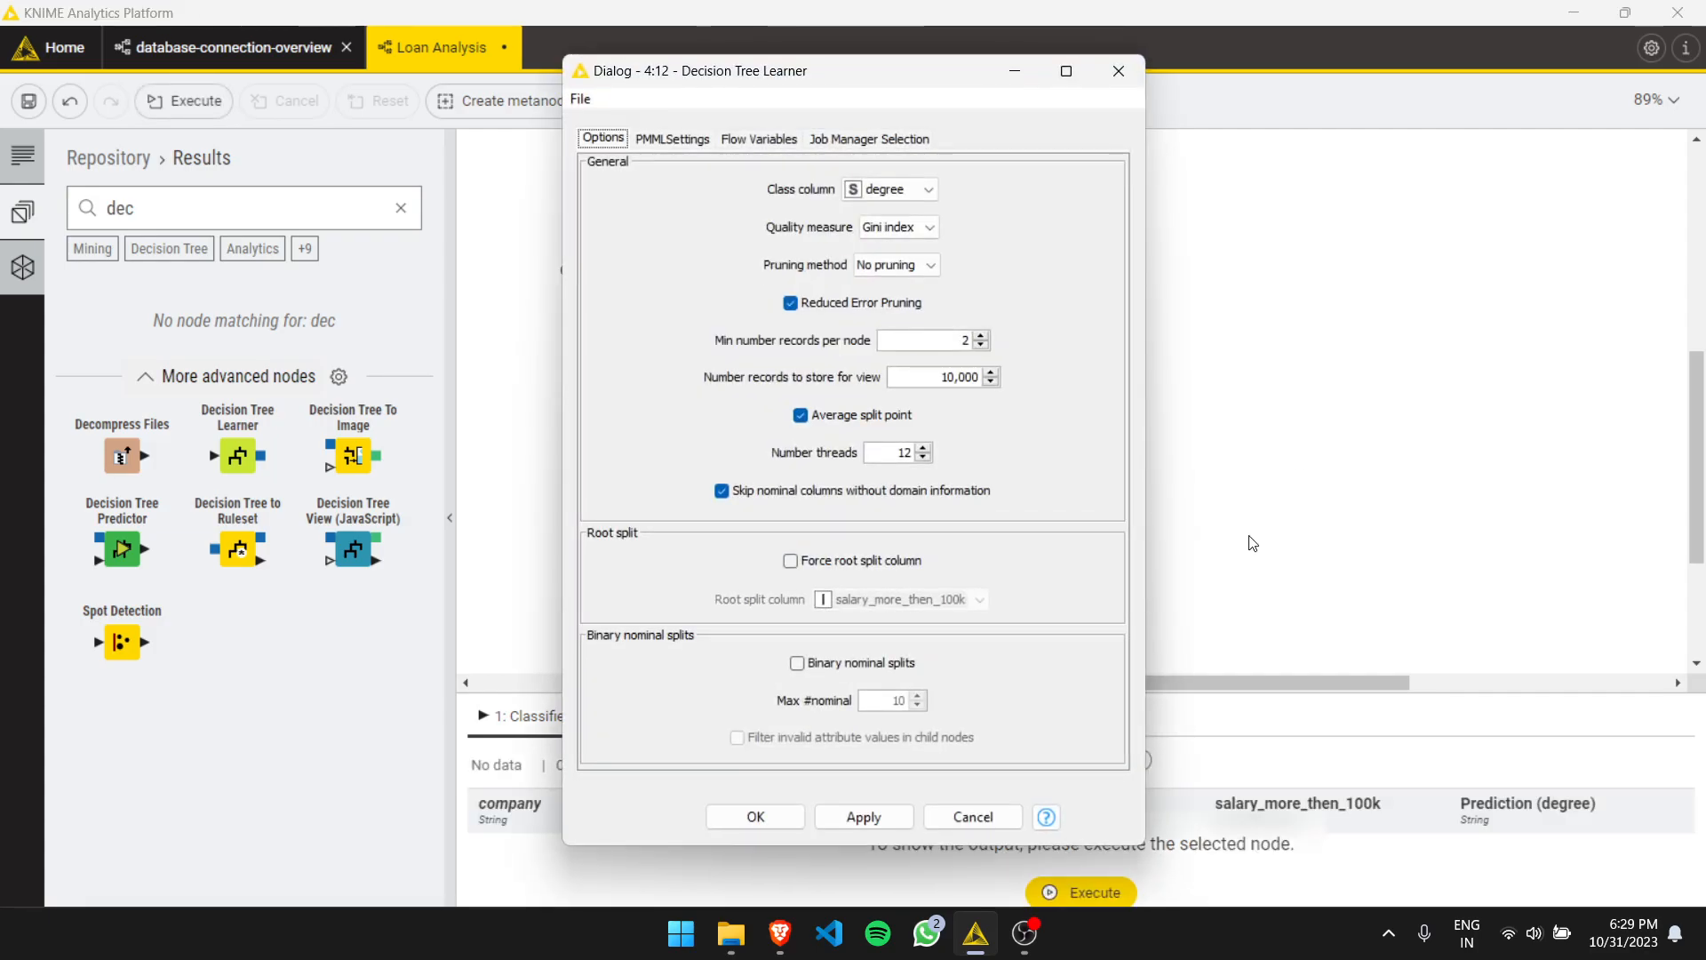
pyautogui.click(887, 195)
pyautogui.click(889, 227)
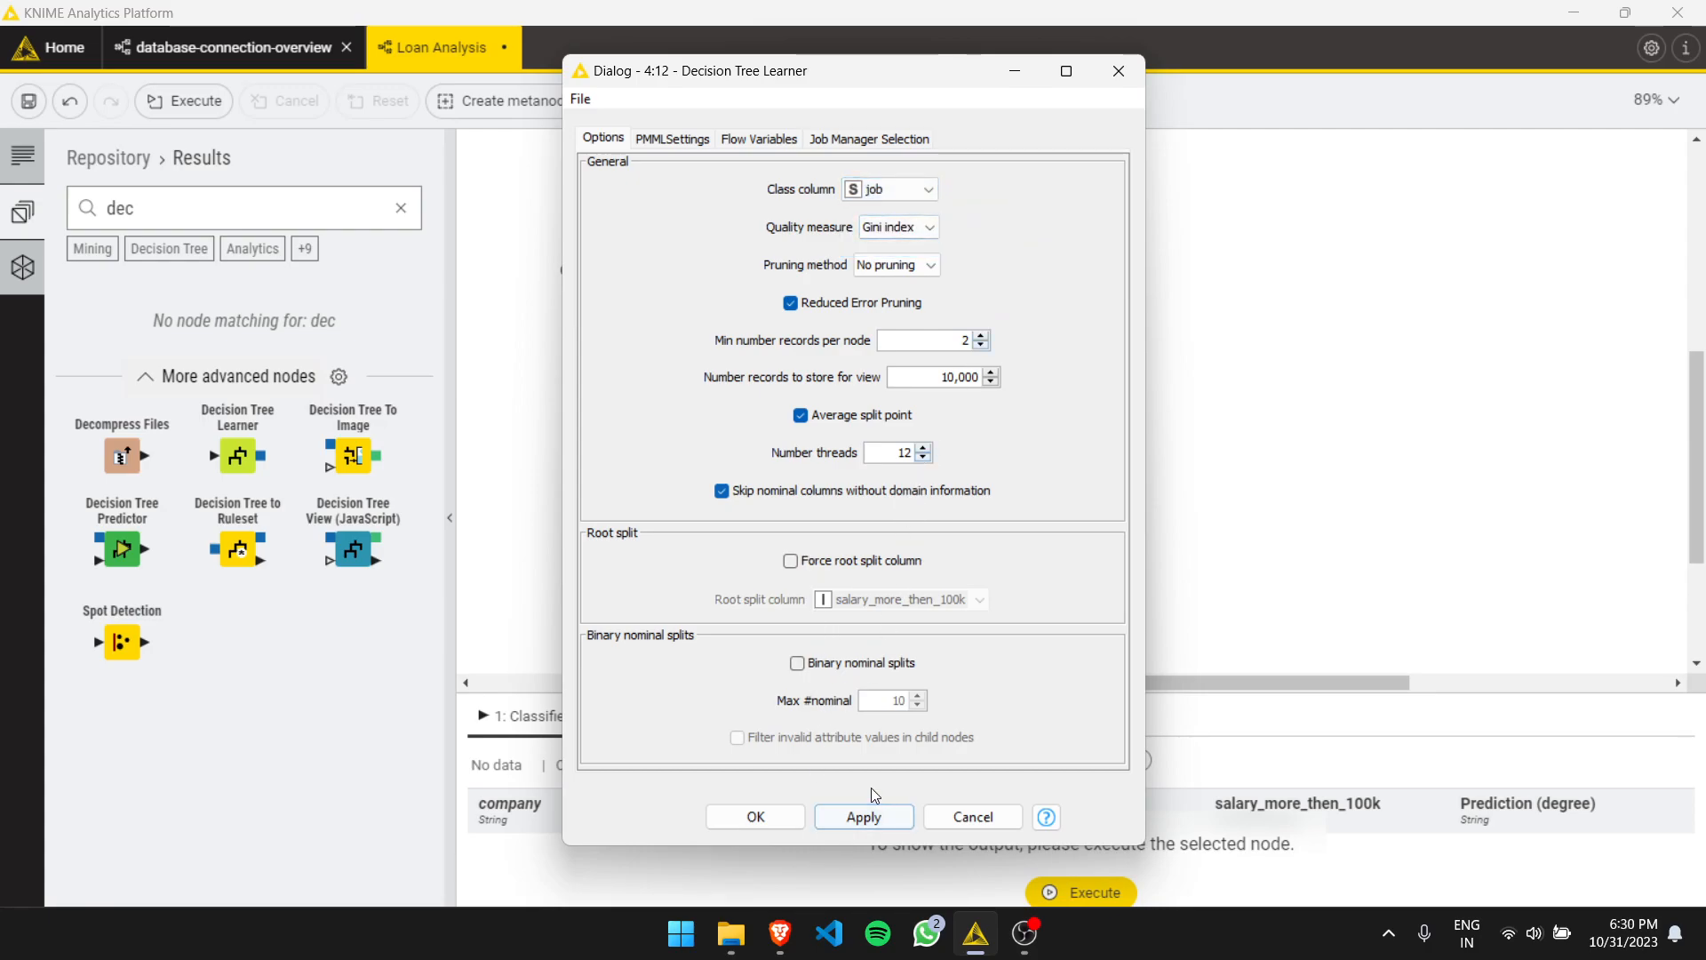
pyautogui.click(753, 816)
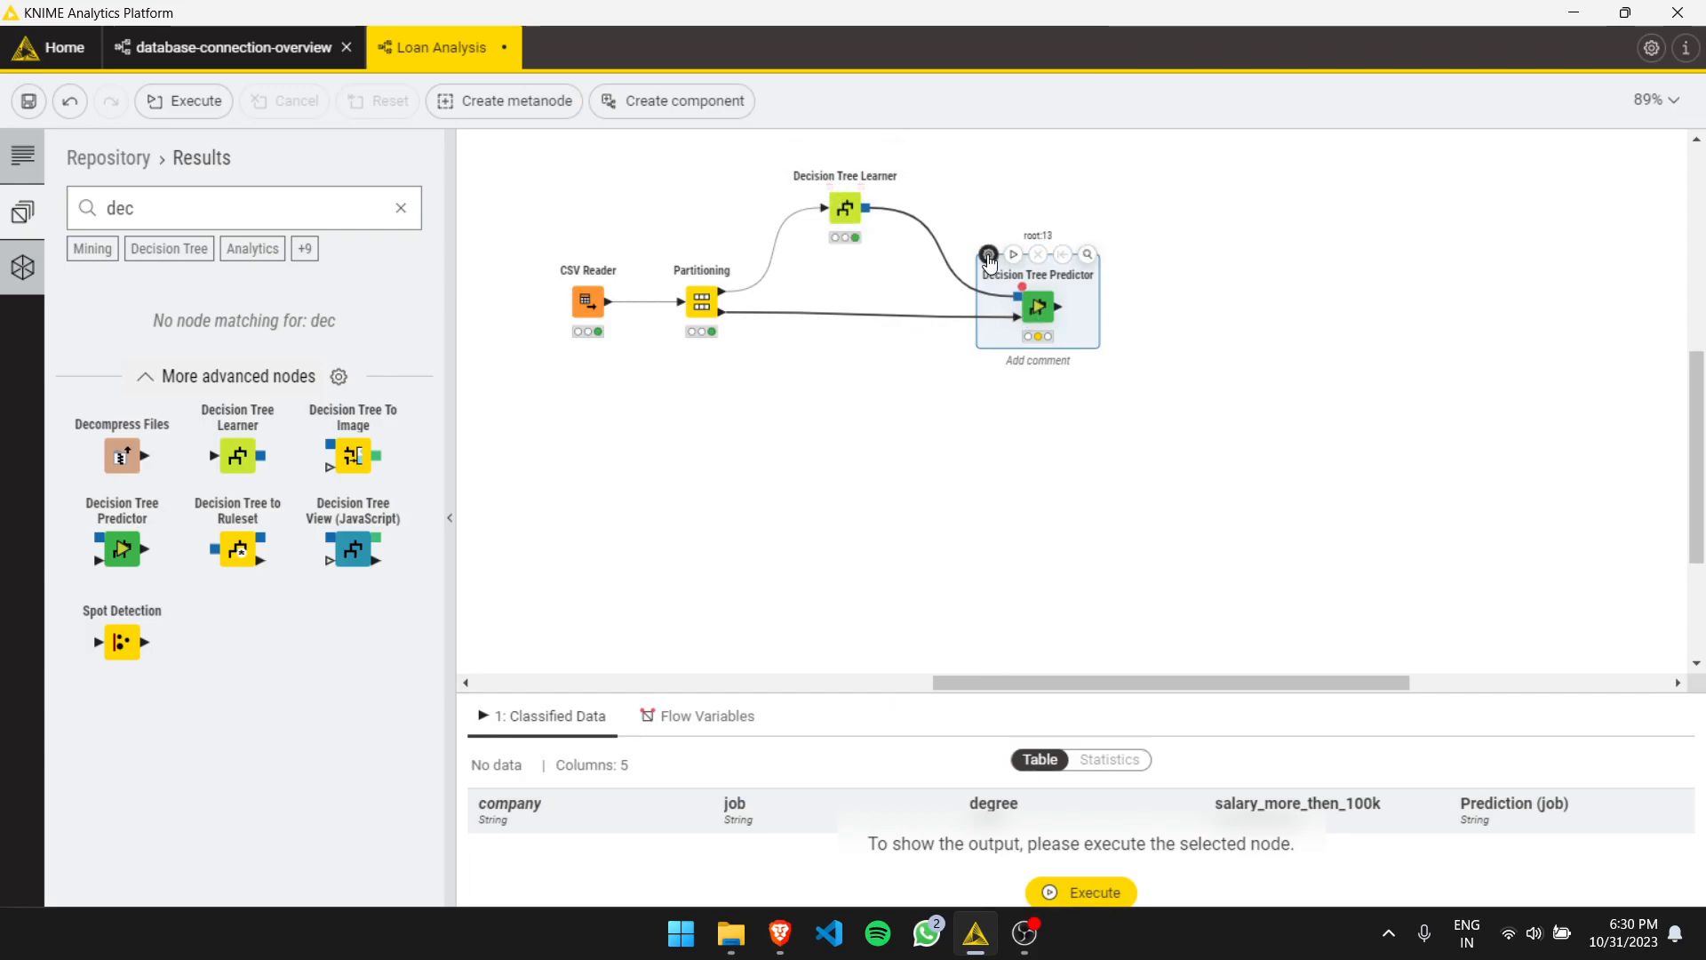
# - Accept the Decision Tree Predictor's default settings and execute the predictor
pyautogui.doubleClick(1038, 307)
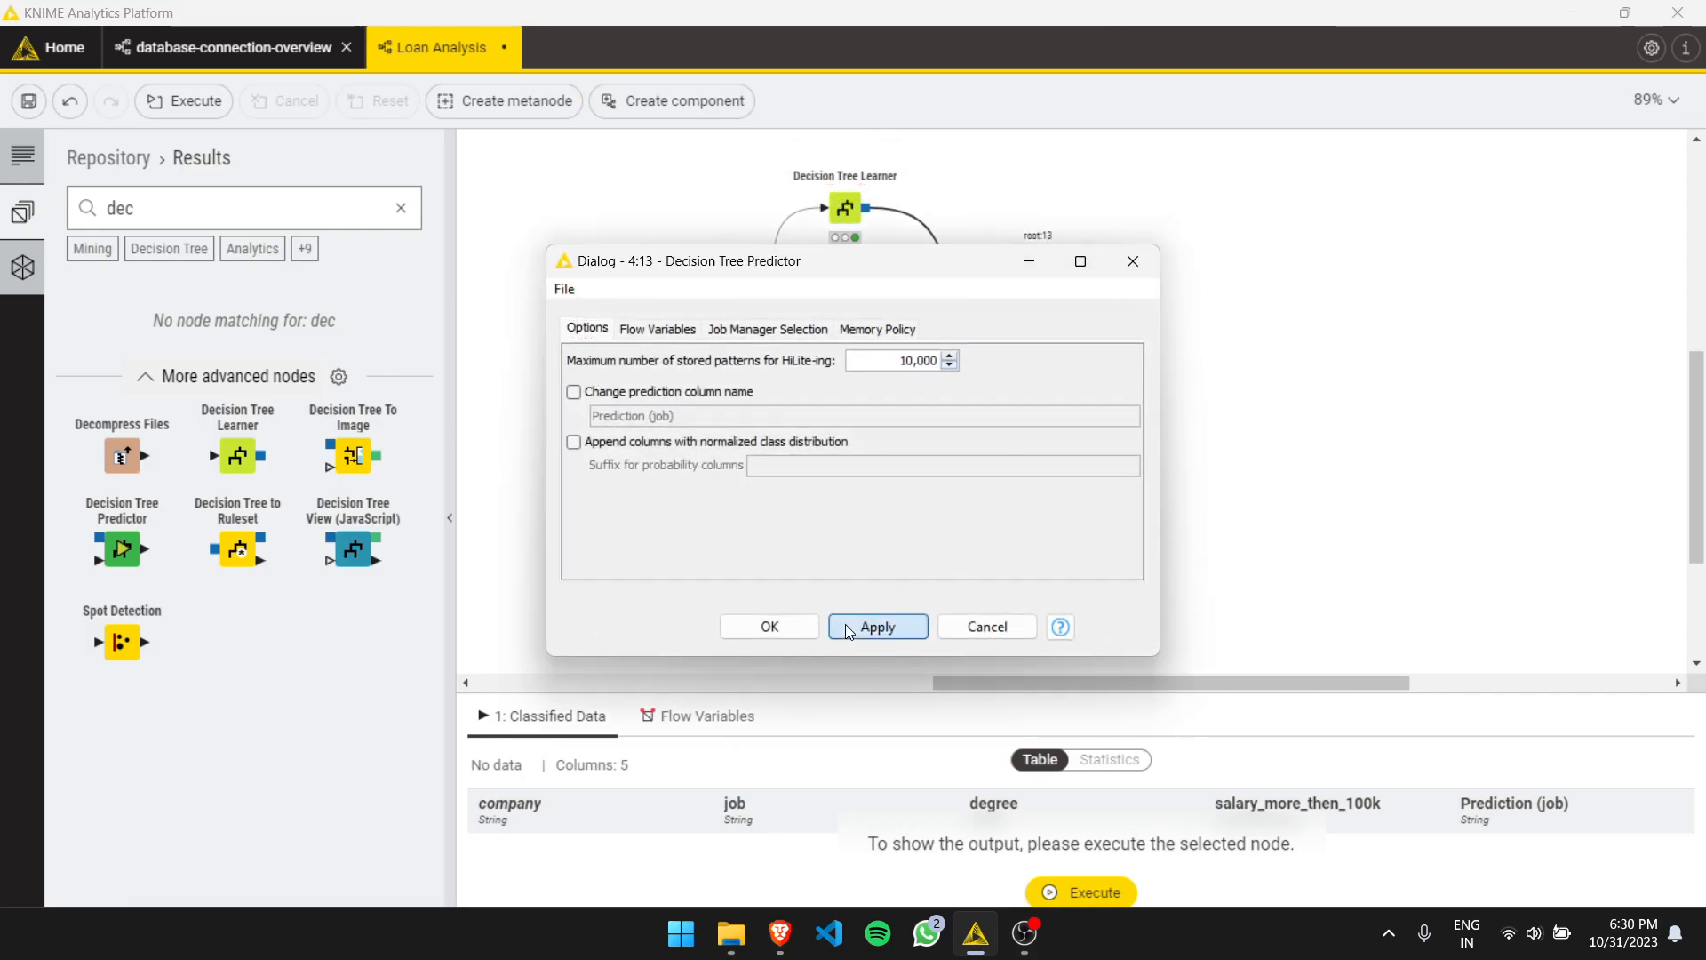
pyautogui.click(771, 627)
pyautogui.click(1013, 256)
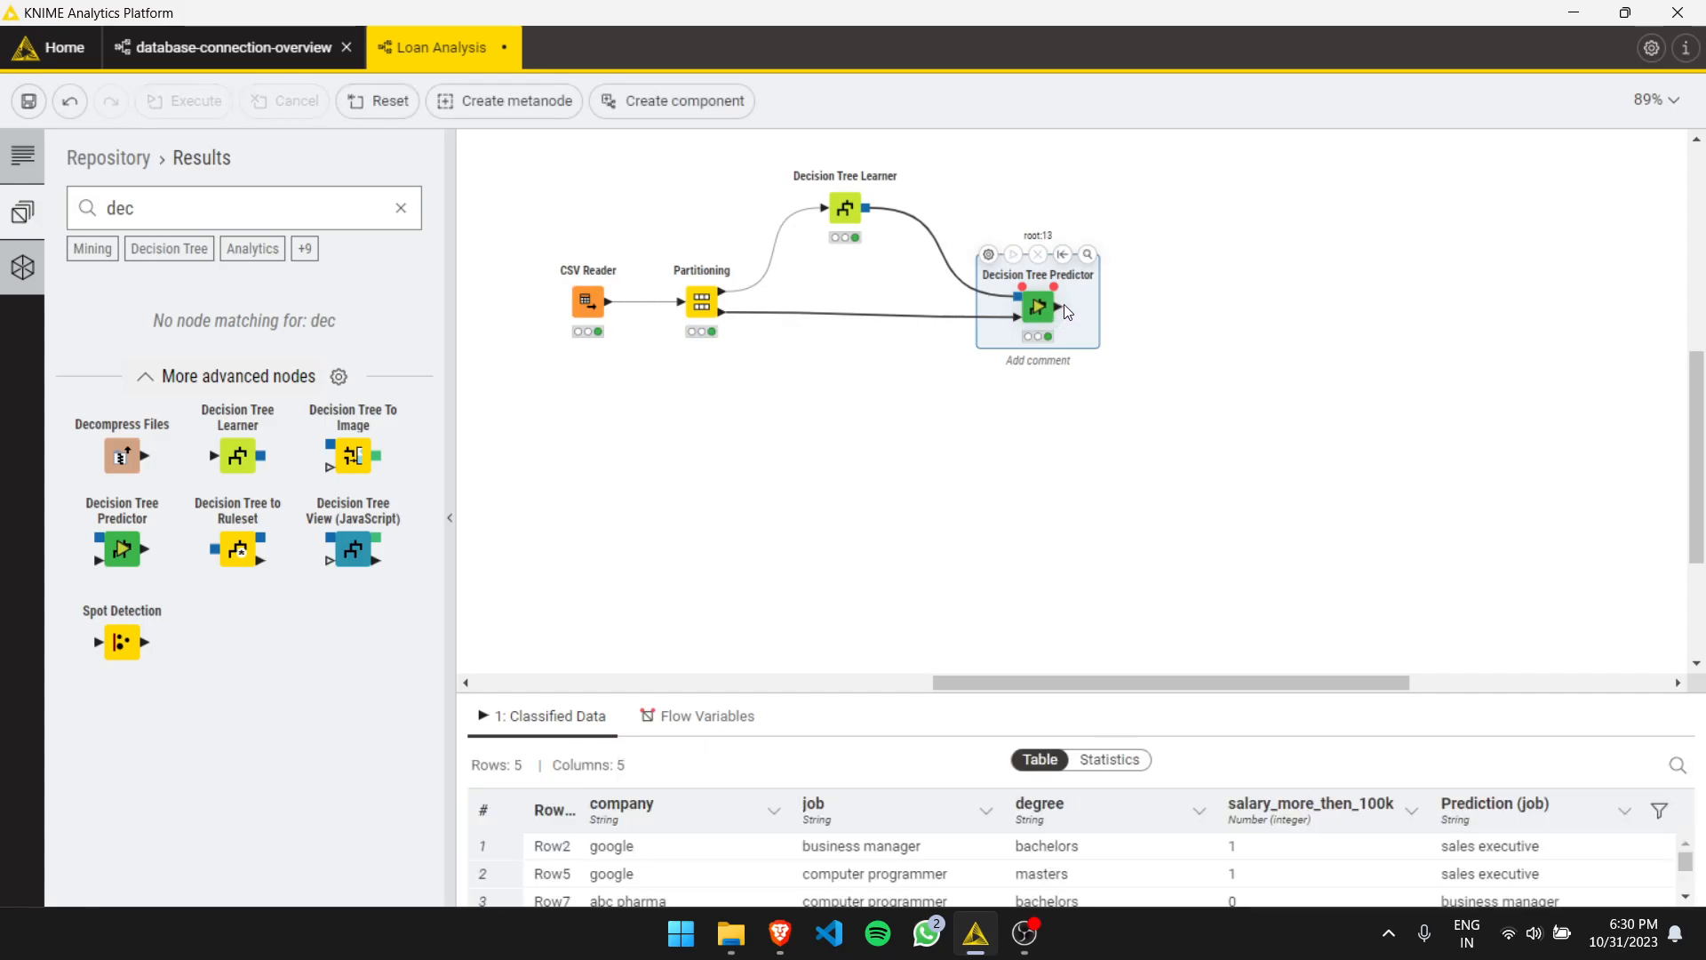
# - Add a Scorer node after the Decision Tree Predictor output, found by searching 'sc'
pyautogui.moveTo(1059, 306); pyautogui.dragTo(1186, 310)
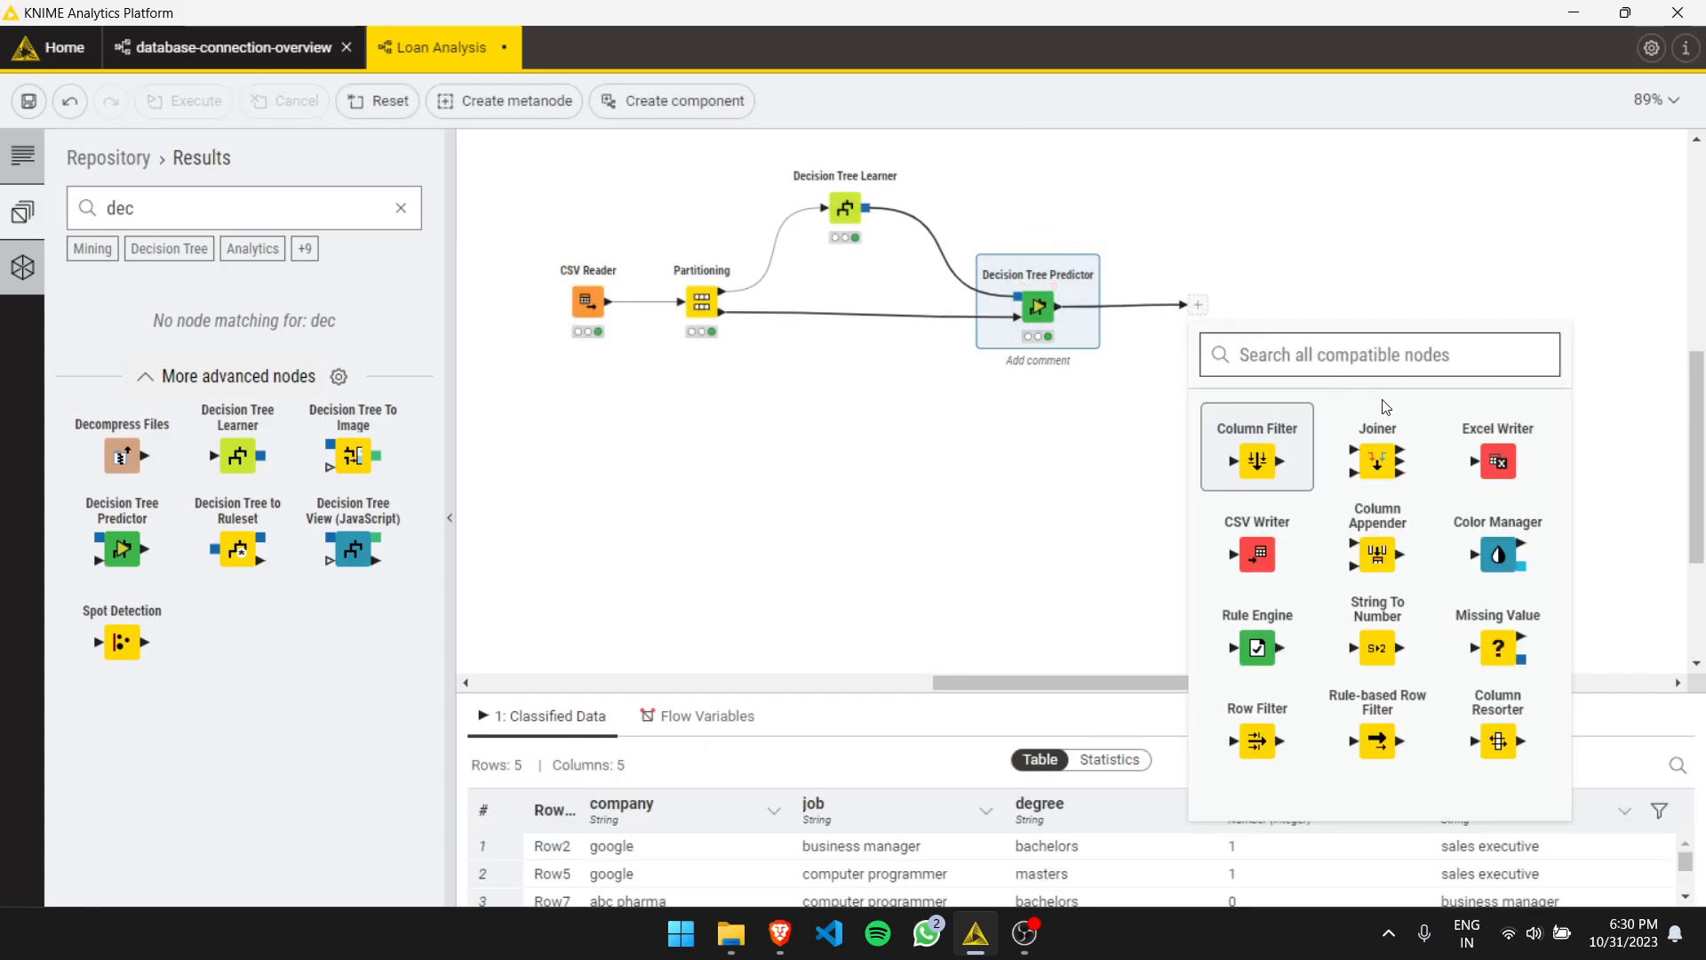
pyautogui.write('sc')
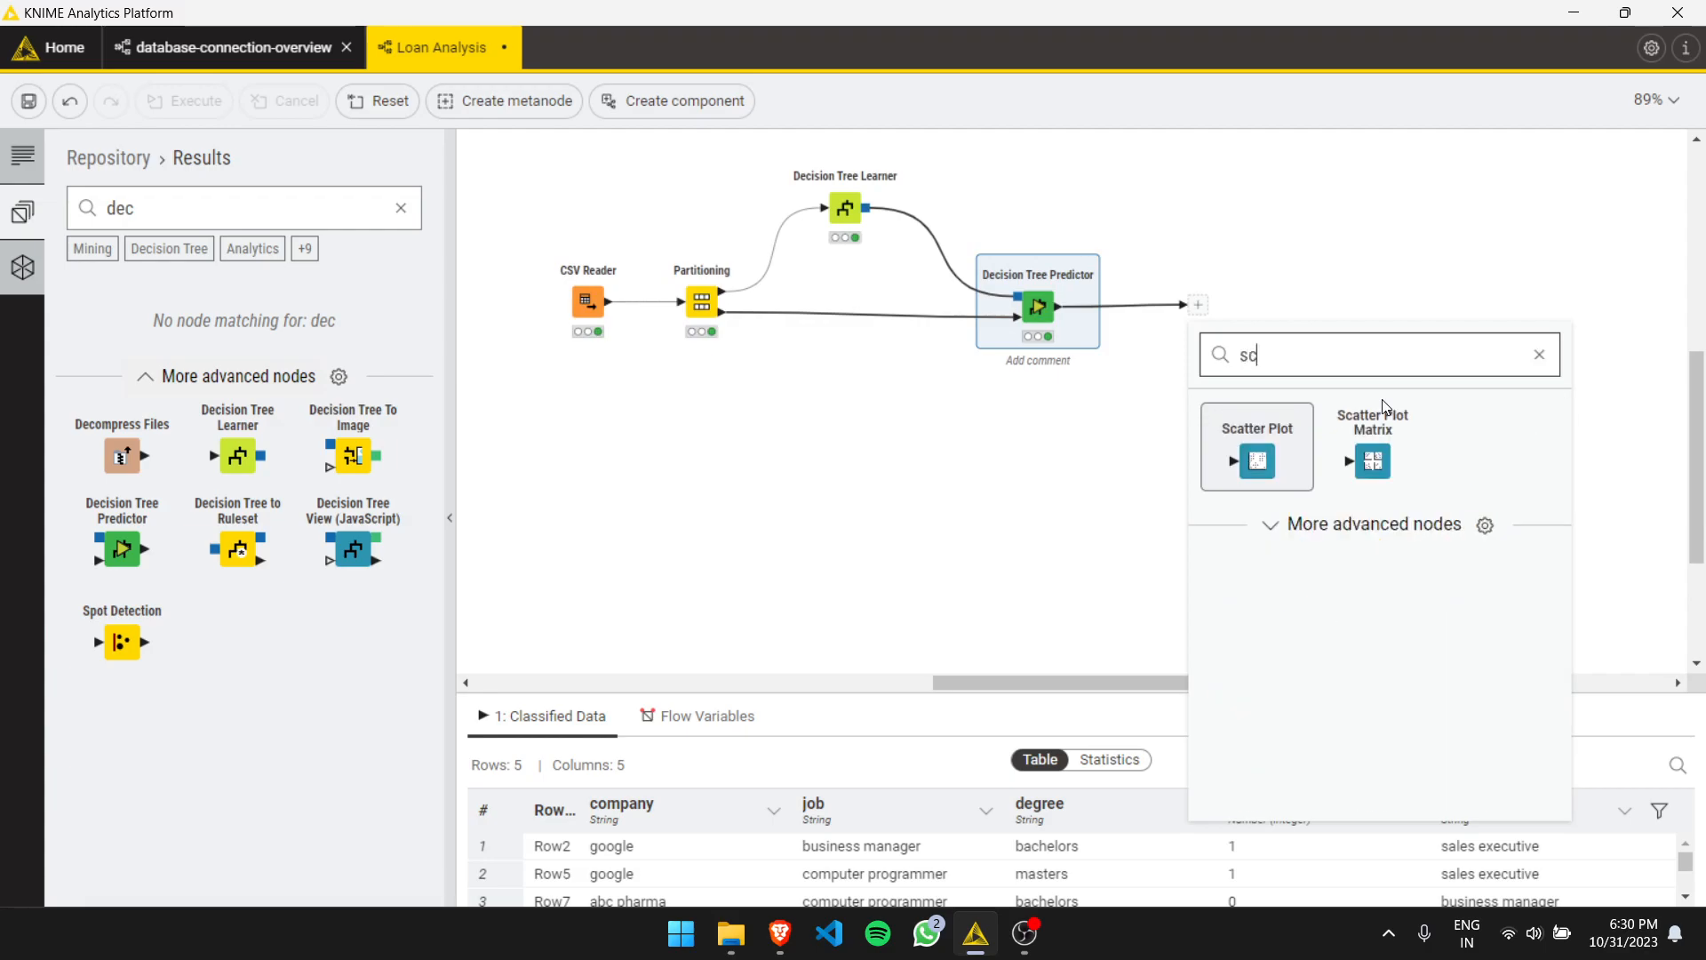
pyautogui.click(1266, 525)
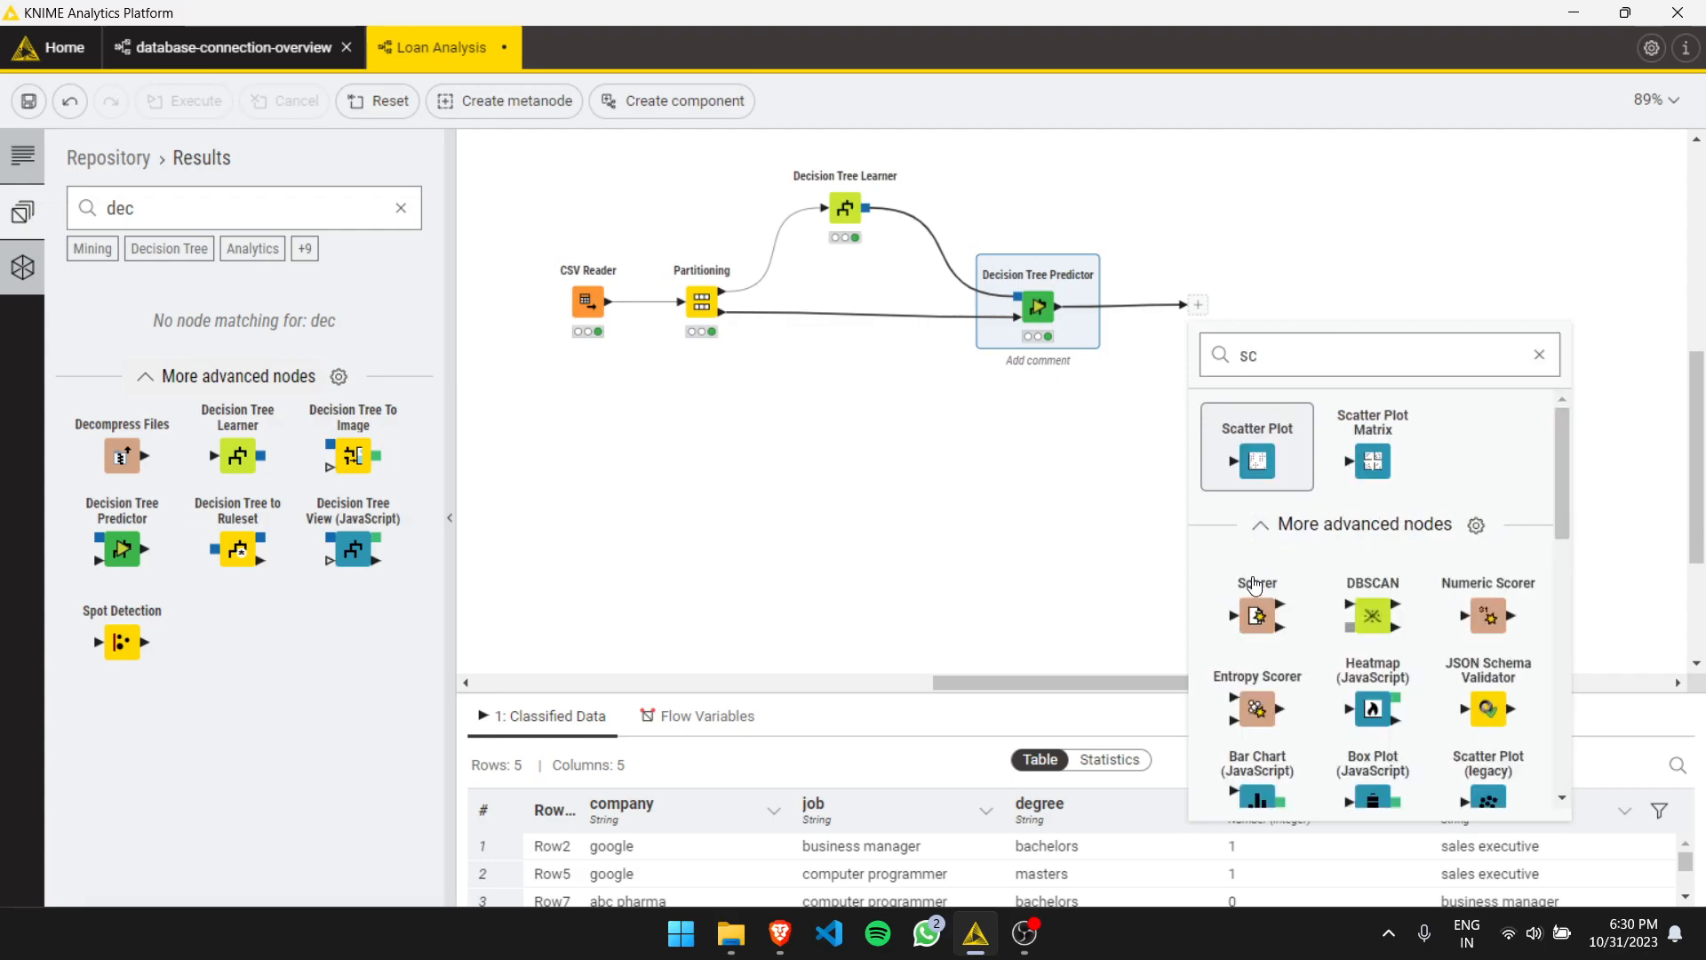
pyautogui.click(1257, 615)
# - Configure the Scorer with salary_more_then_100k as first column and Prediction (job) as second column
pyautogui.click(1157, 254)
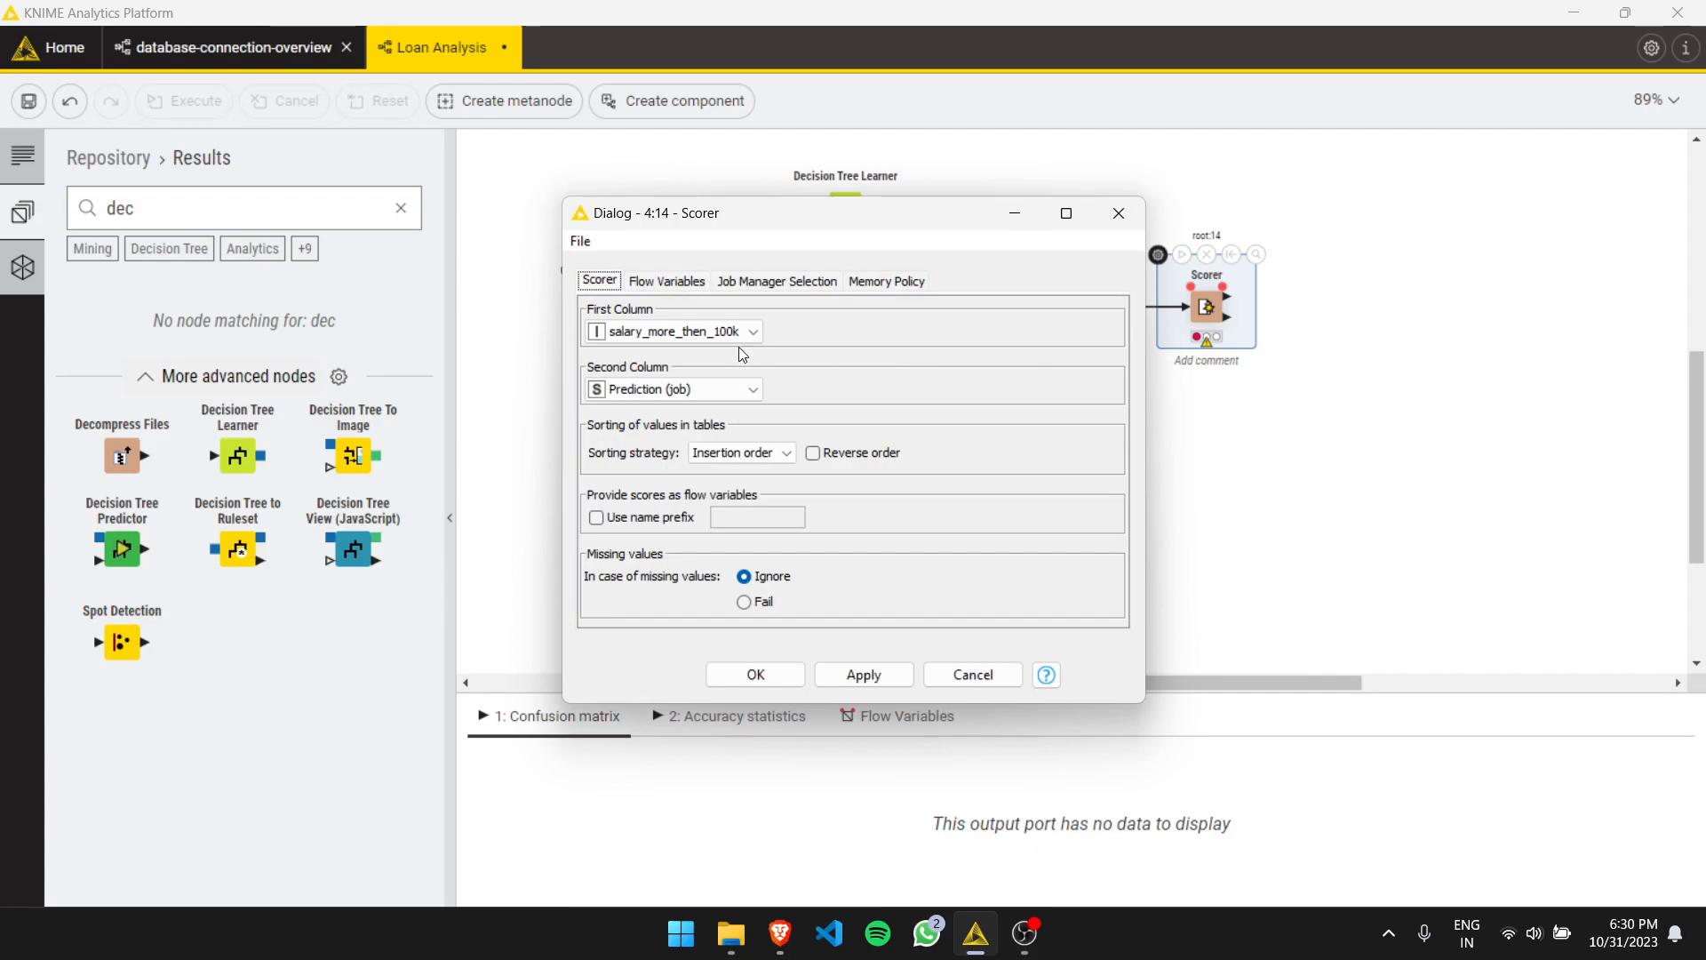
pyautogui.click(721, 331)
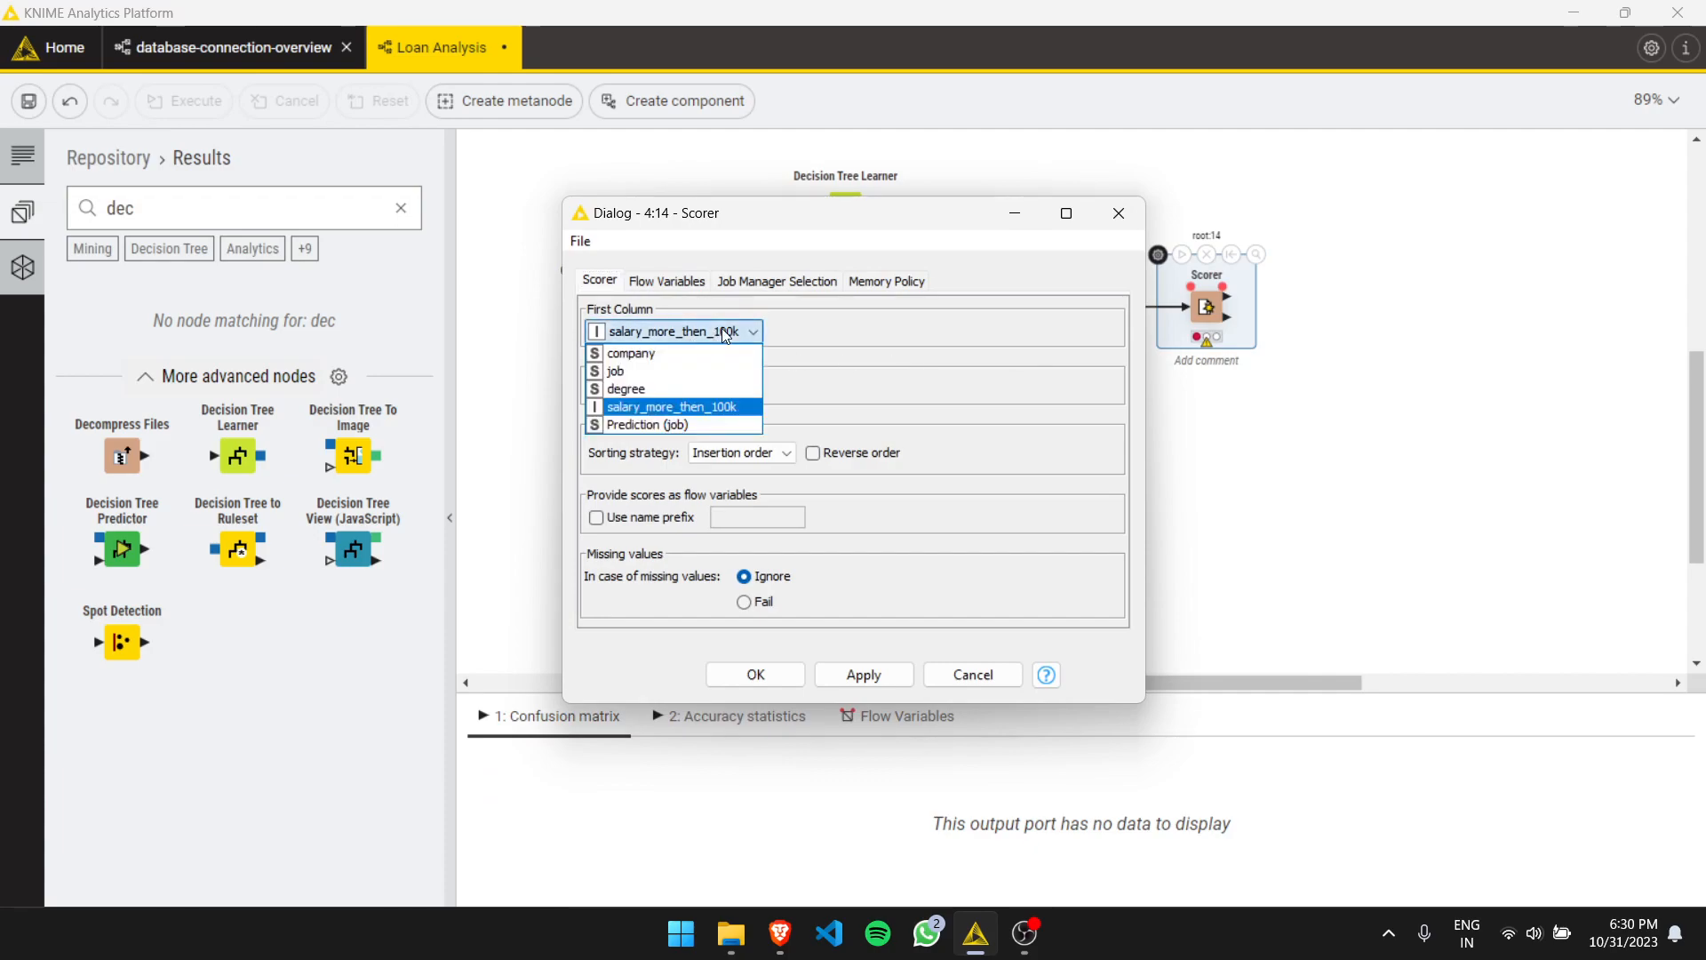
pyautogui.click(709, 426)
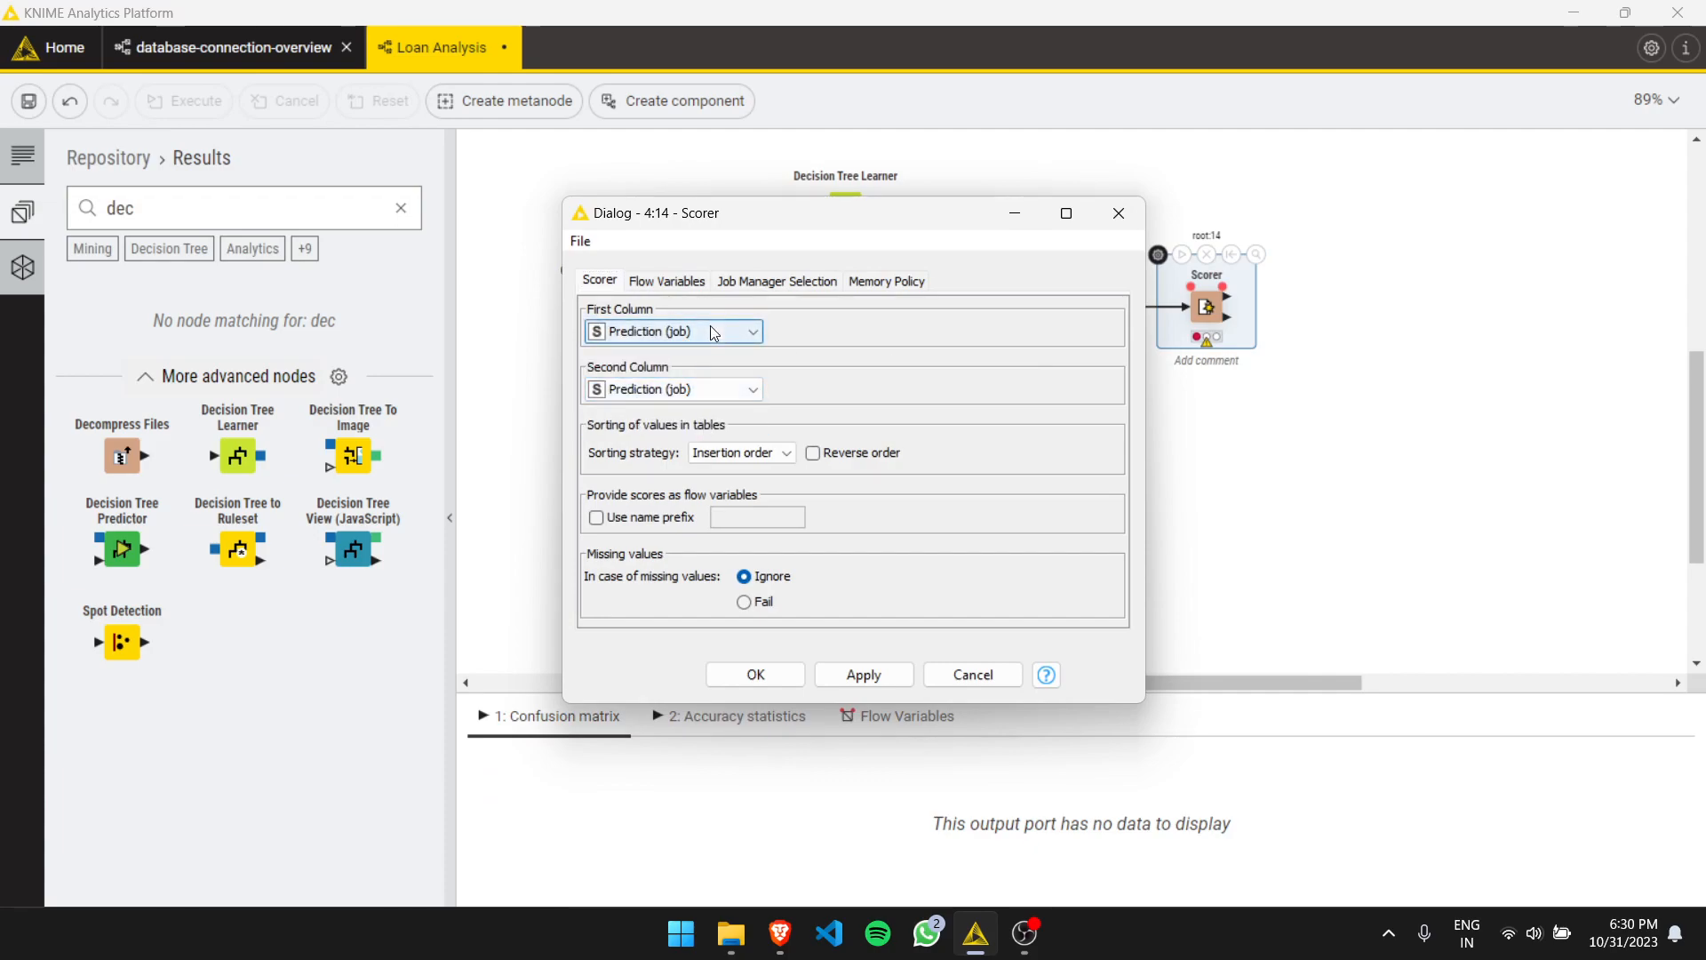
pyautogui.click(711, 336)
pyautogui.click(695, 402)
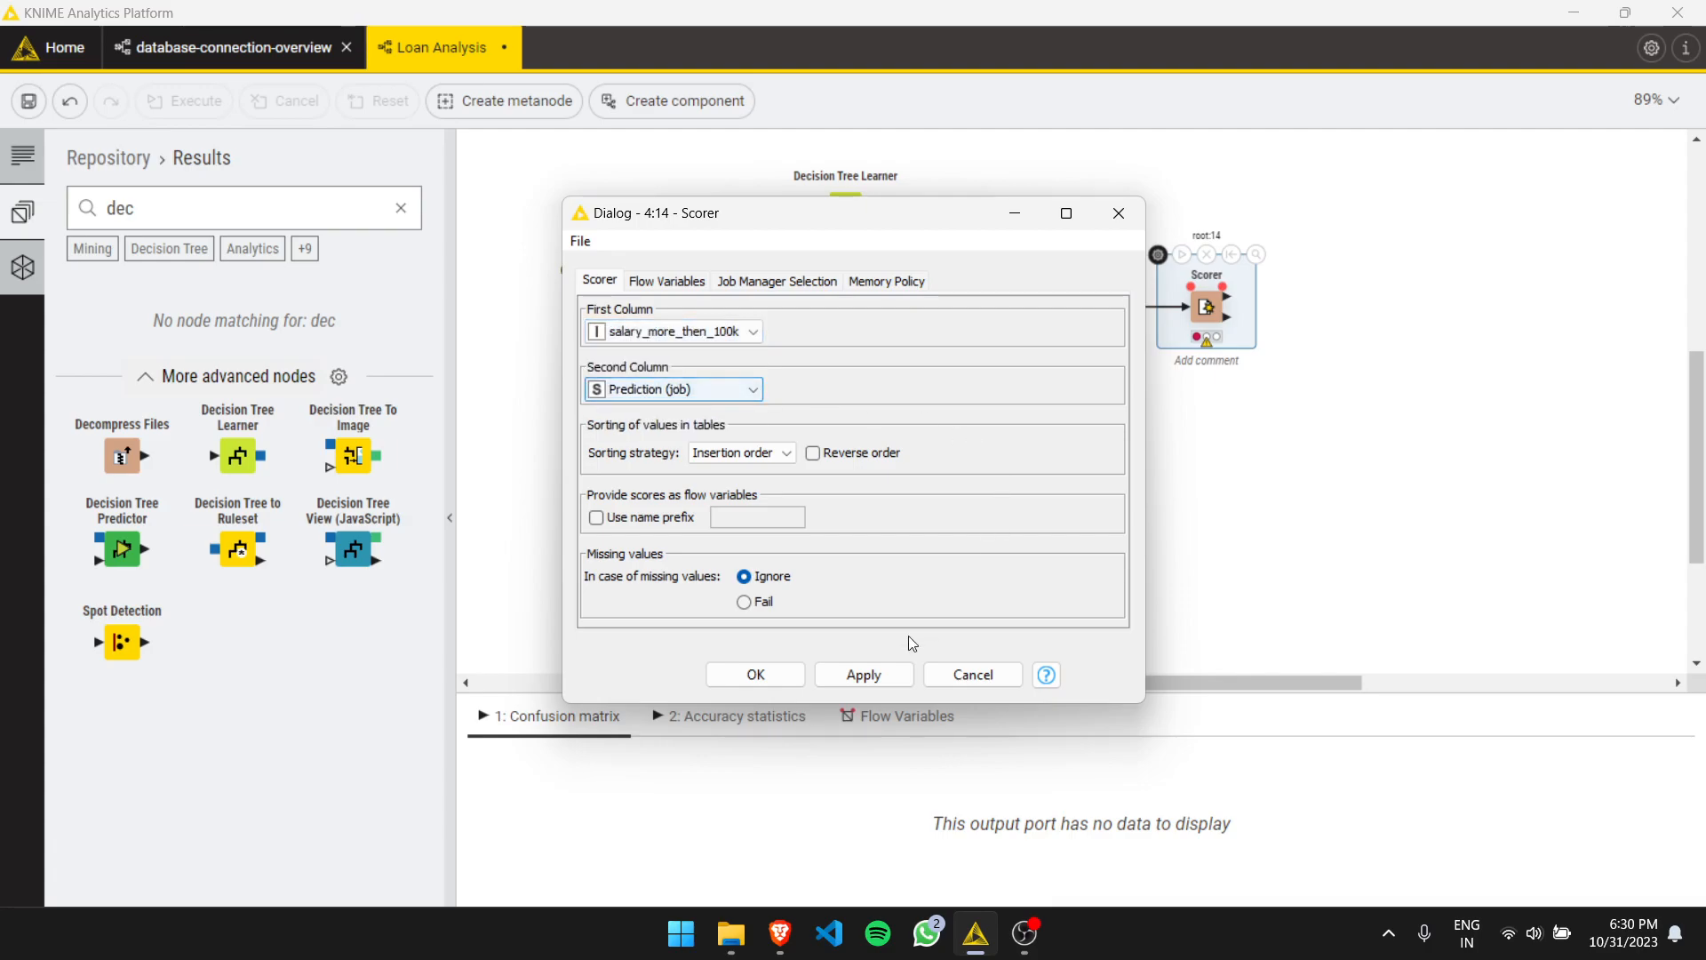
pyautogui.click(862, 675)
pyautogui.click(772, 679)
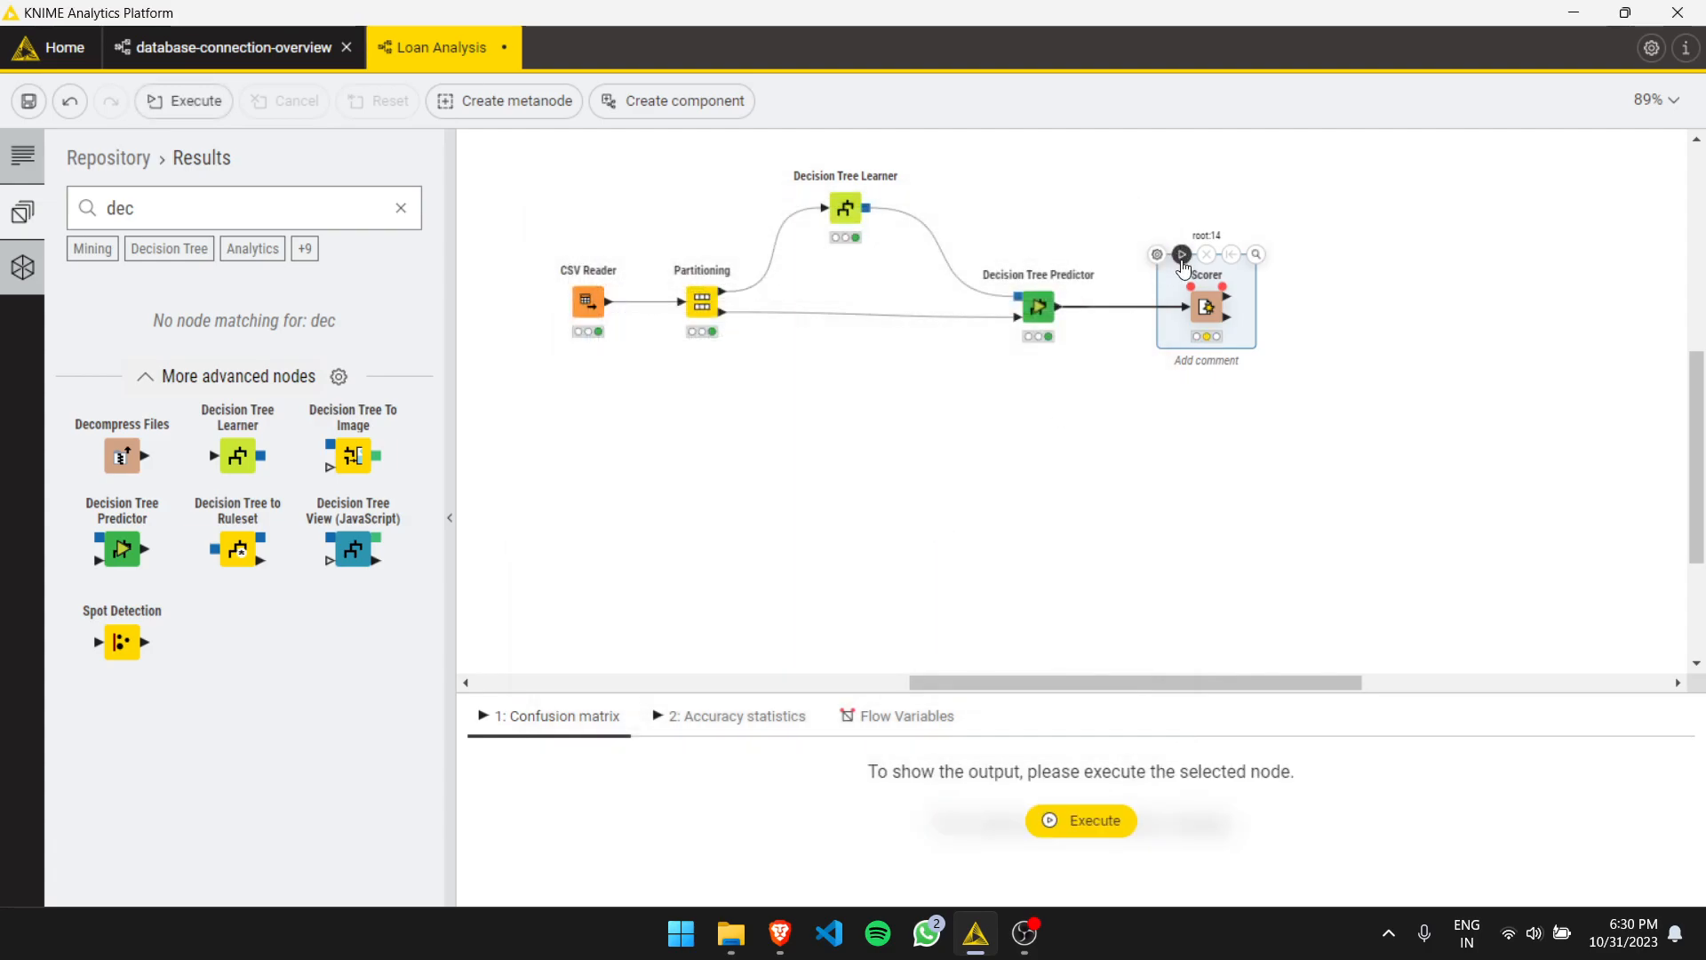
# - Execute the Scorer node
pyautogui.click(1182, 255)
pyautogui.doubleClick(1207, 309)
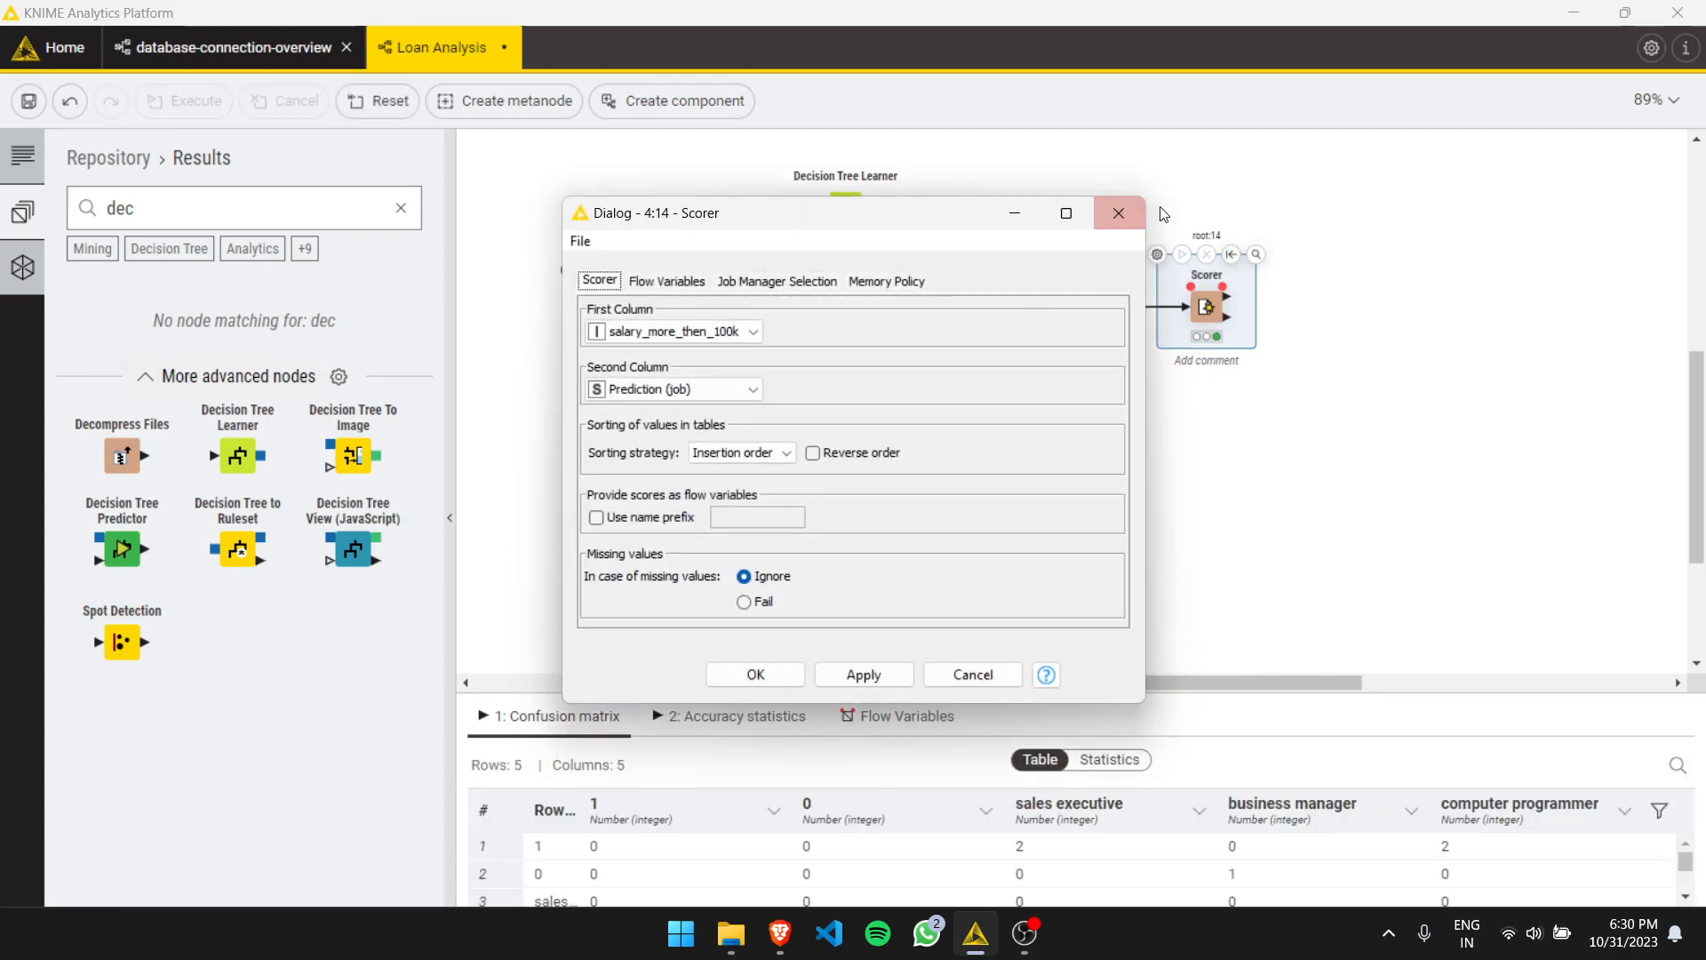
pyautogui.click(1118, 213)
# - Open the Scorer's confusion matrix view to review the results, then close it
pyautogui.rightClick(1207, 315)
pyautogui.click(1255, 366)
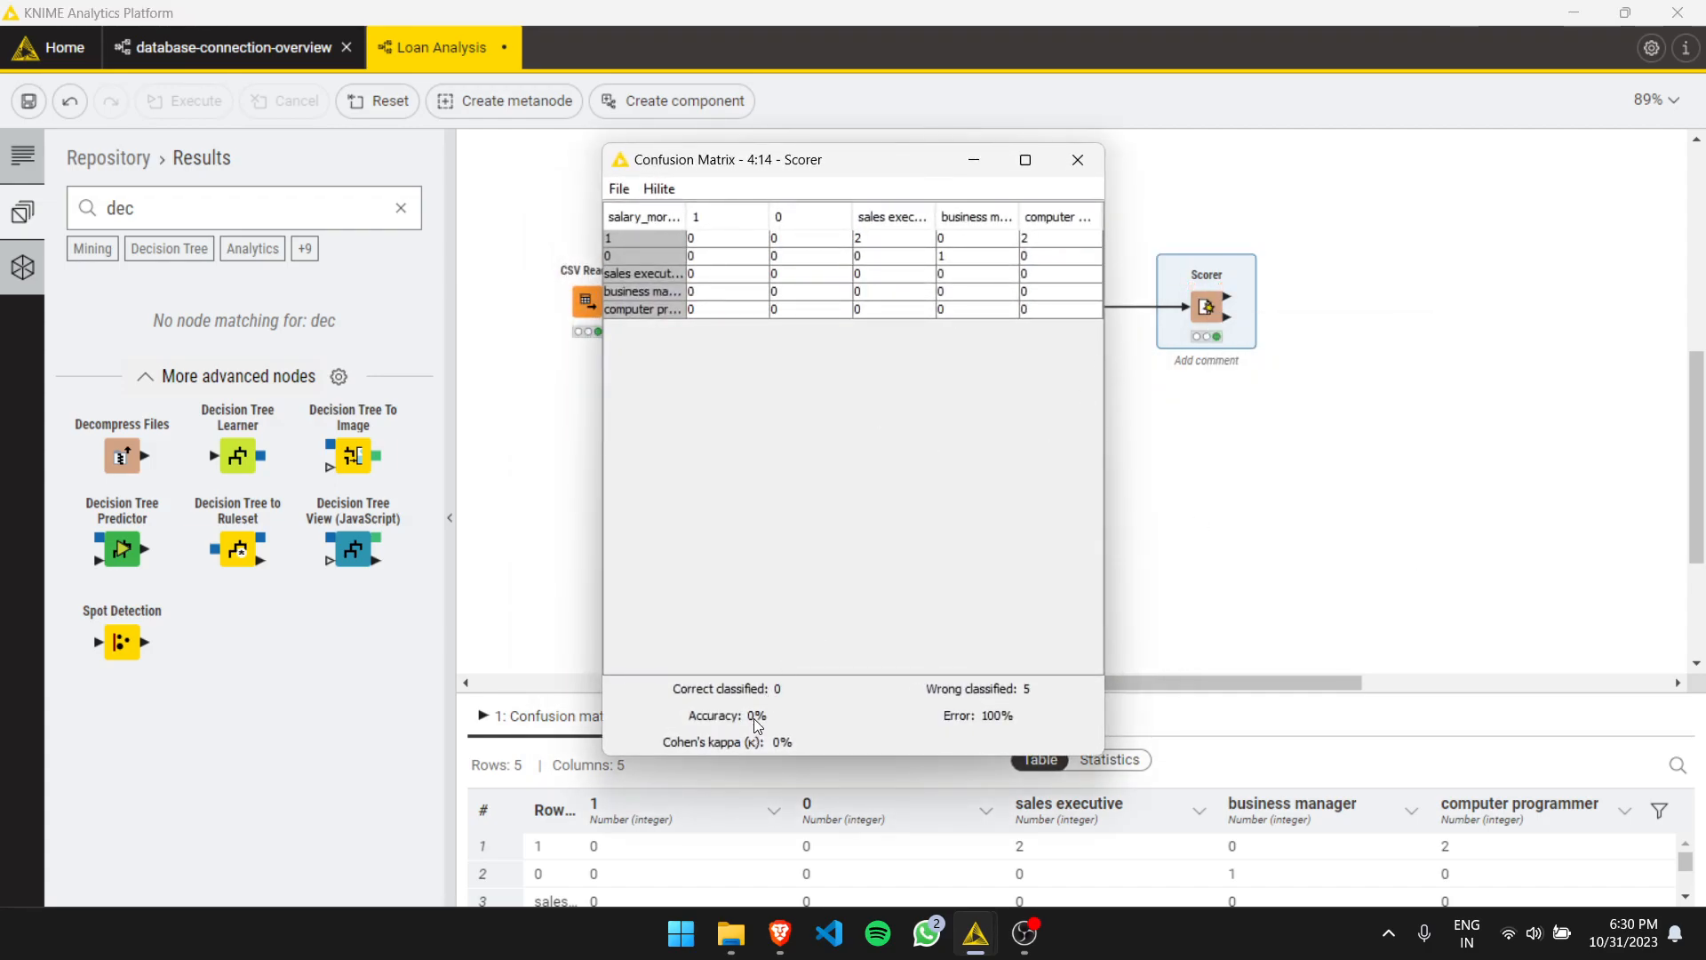
pyautogui.click(1078, 161)
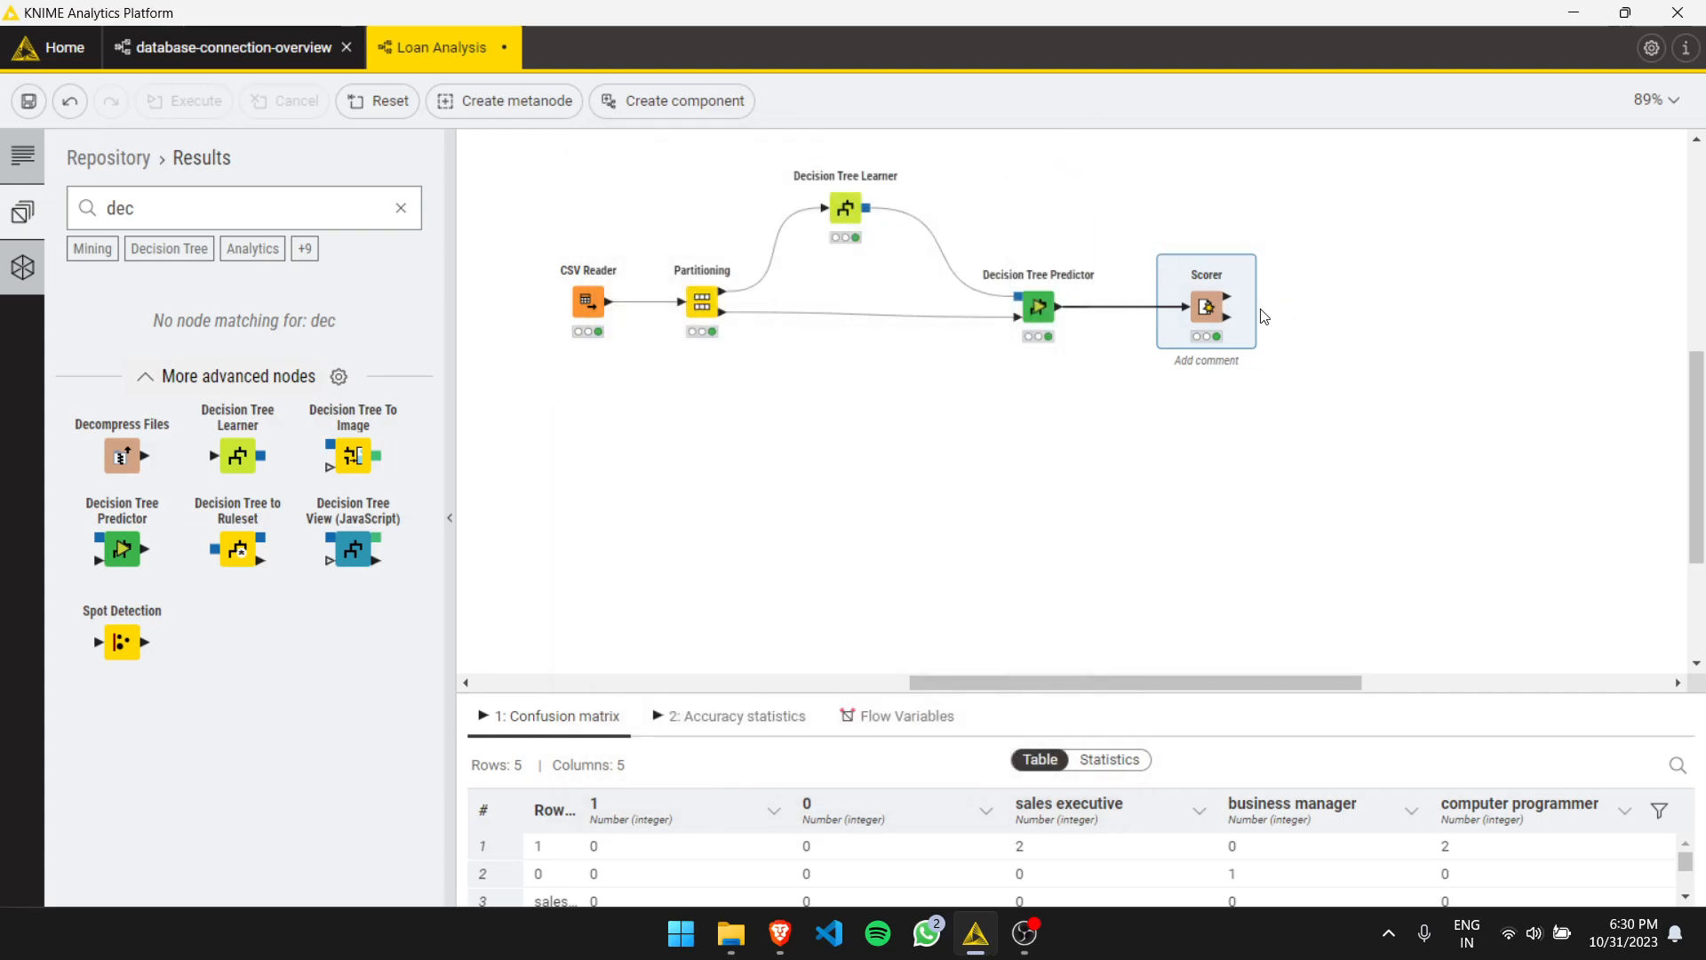
# - Reconfigure the Scorer with Prediction (job) as first column and job as second column
pyautogui.doubleClick(1170, 267)
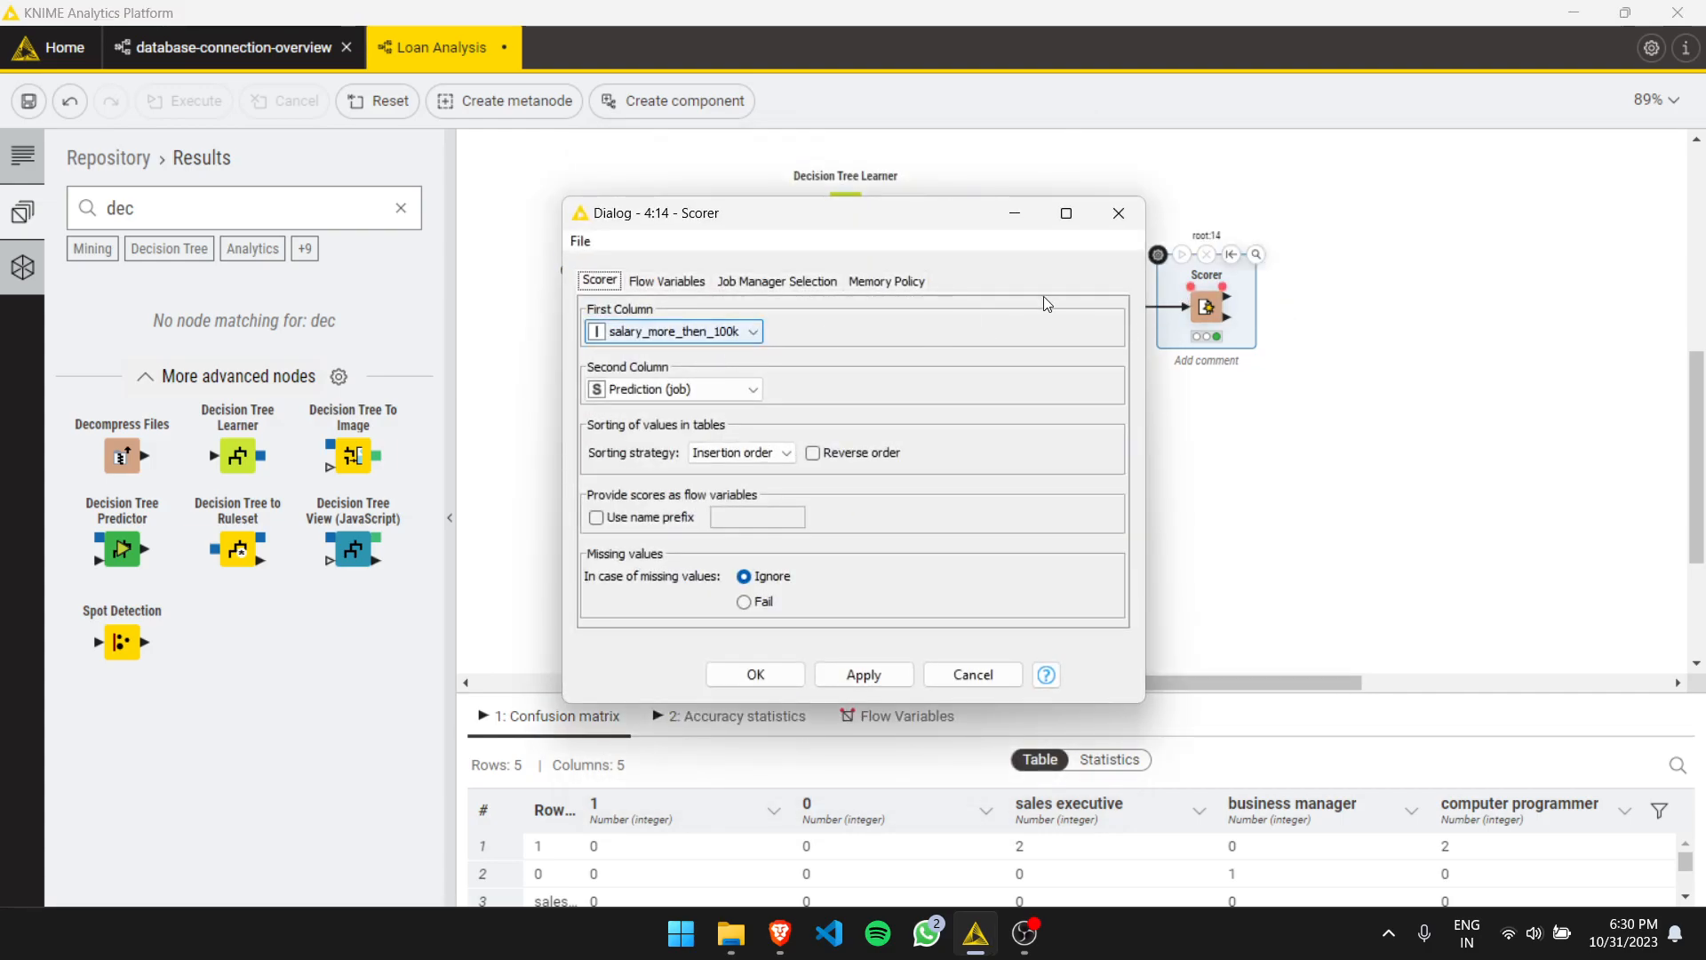
pyautogui.click(743, 332)
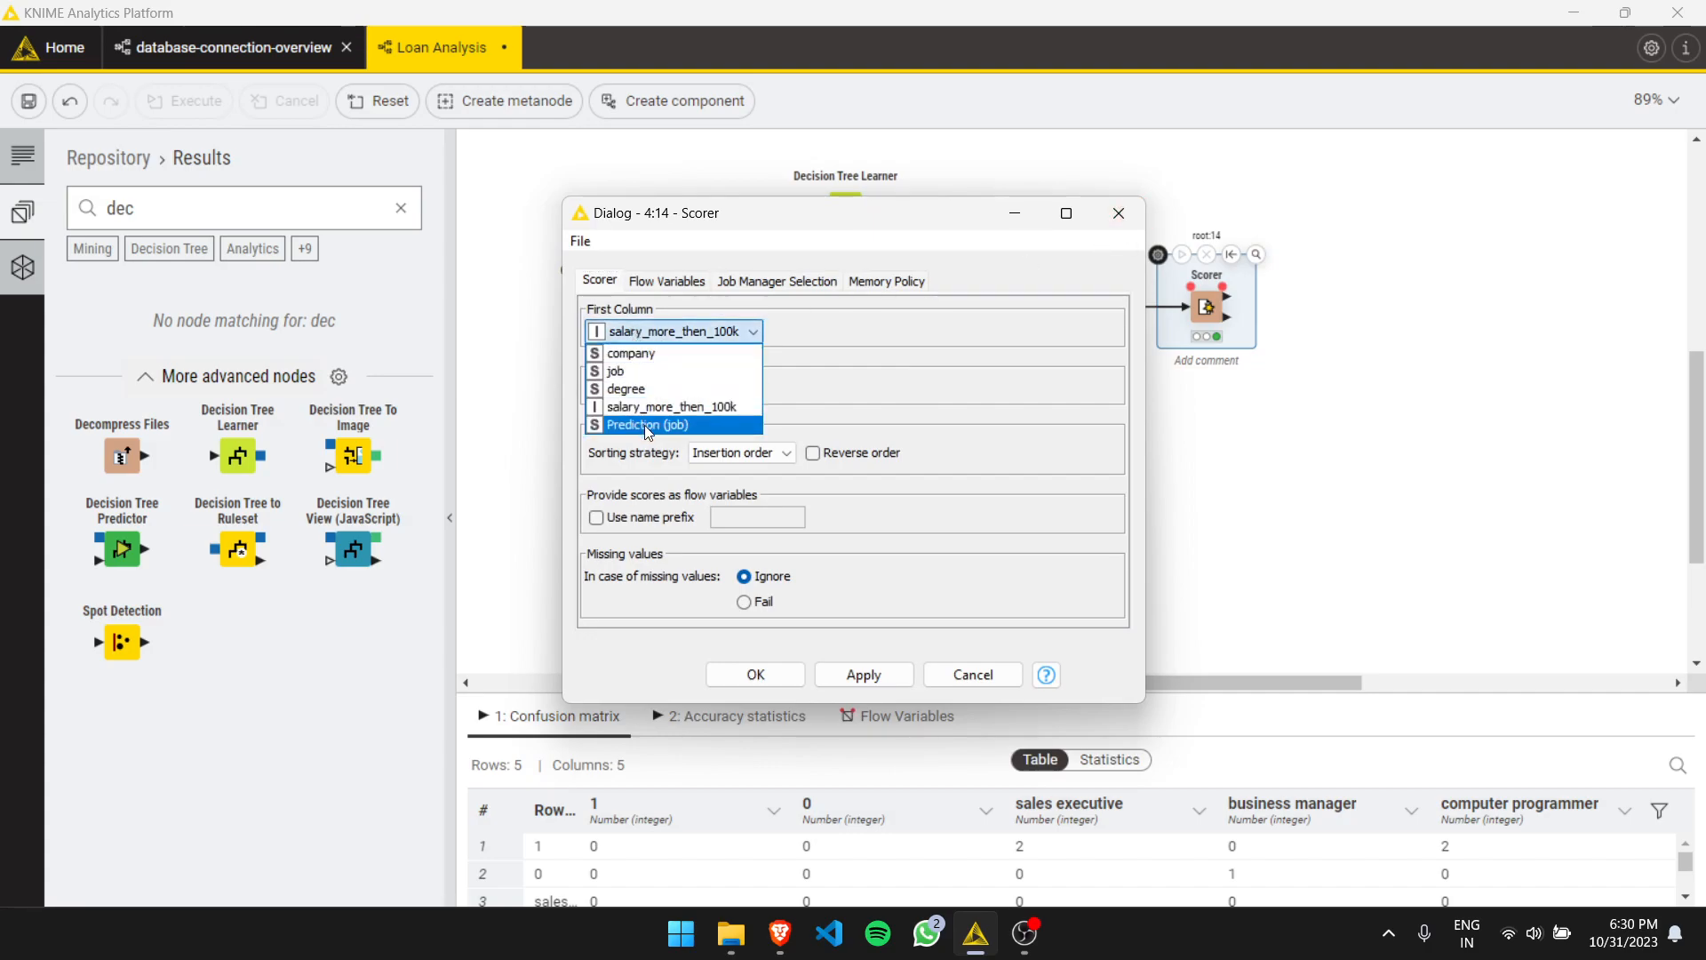
pyautogui.click(676, 423)
pyautogui.click(858, 672)
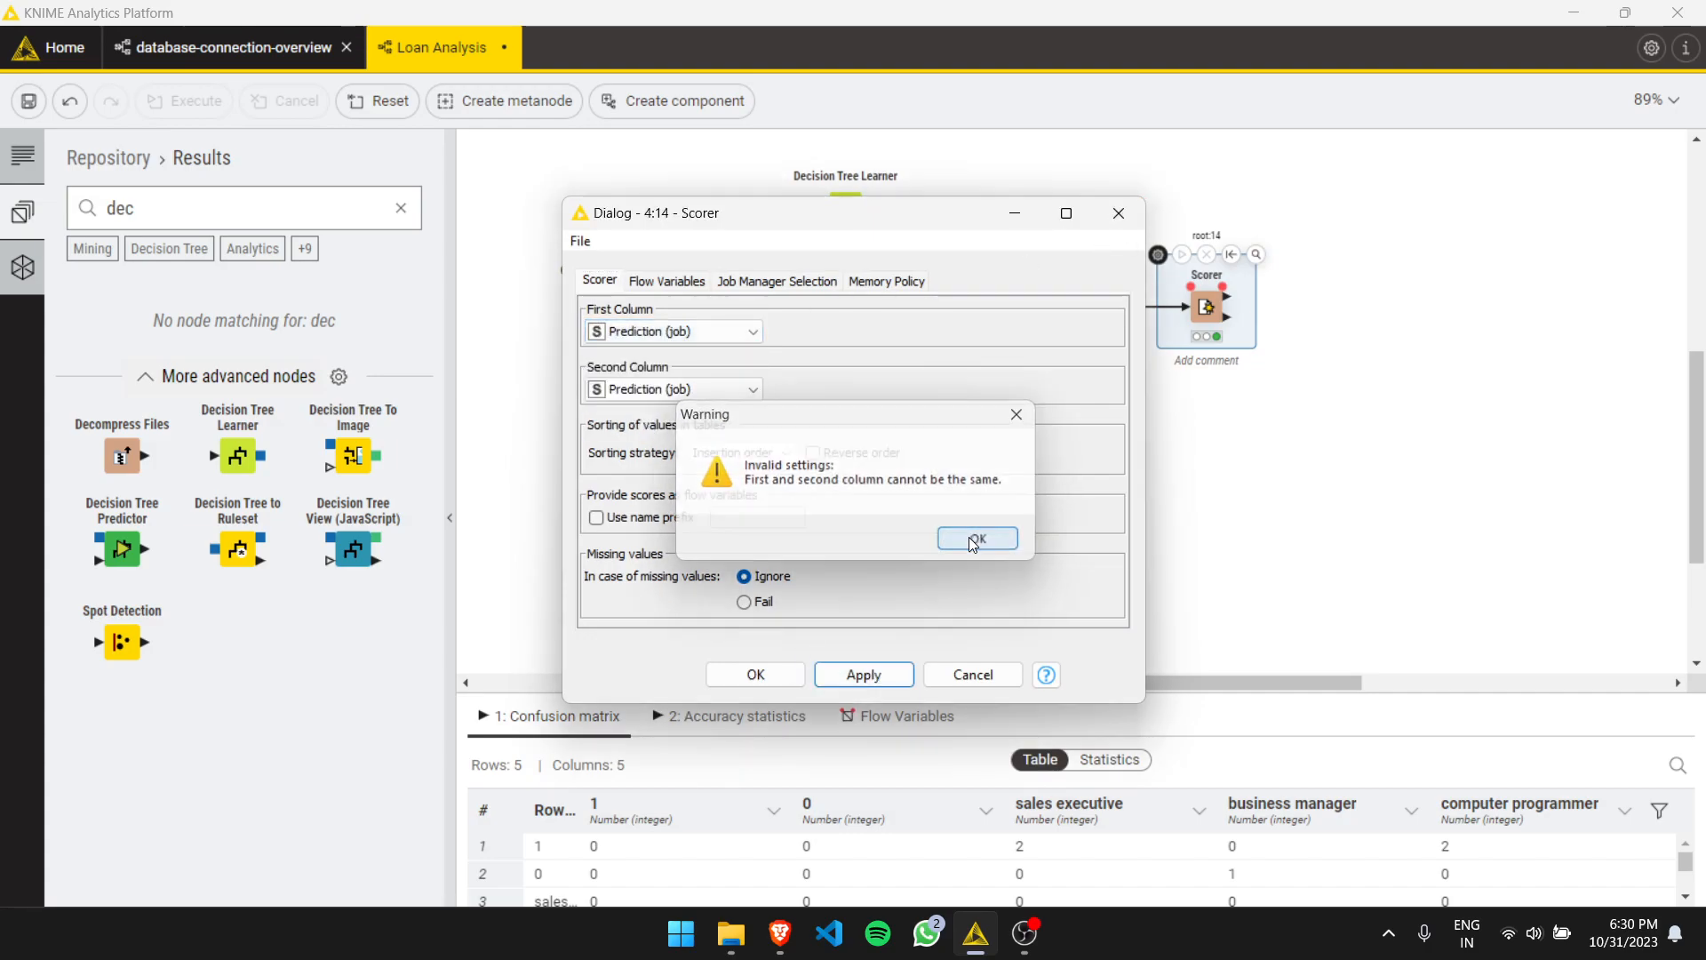
pyautogui.click(978, 542)
pyautogui.click(755, 389)
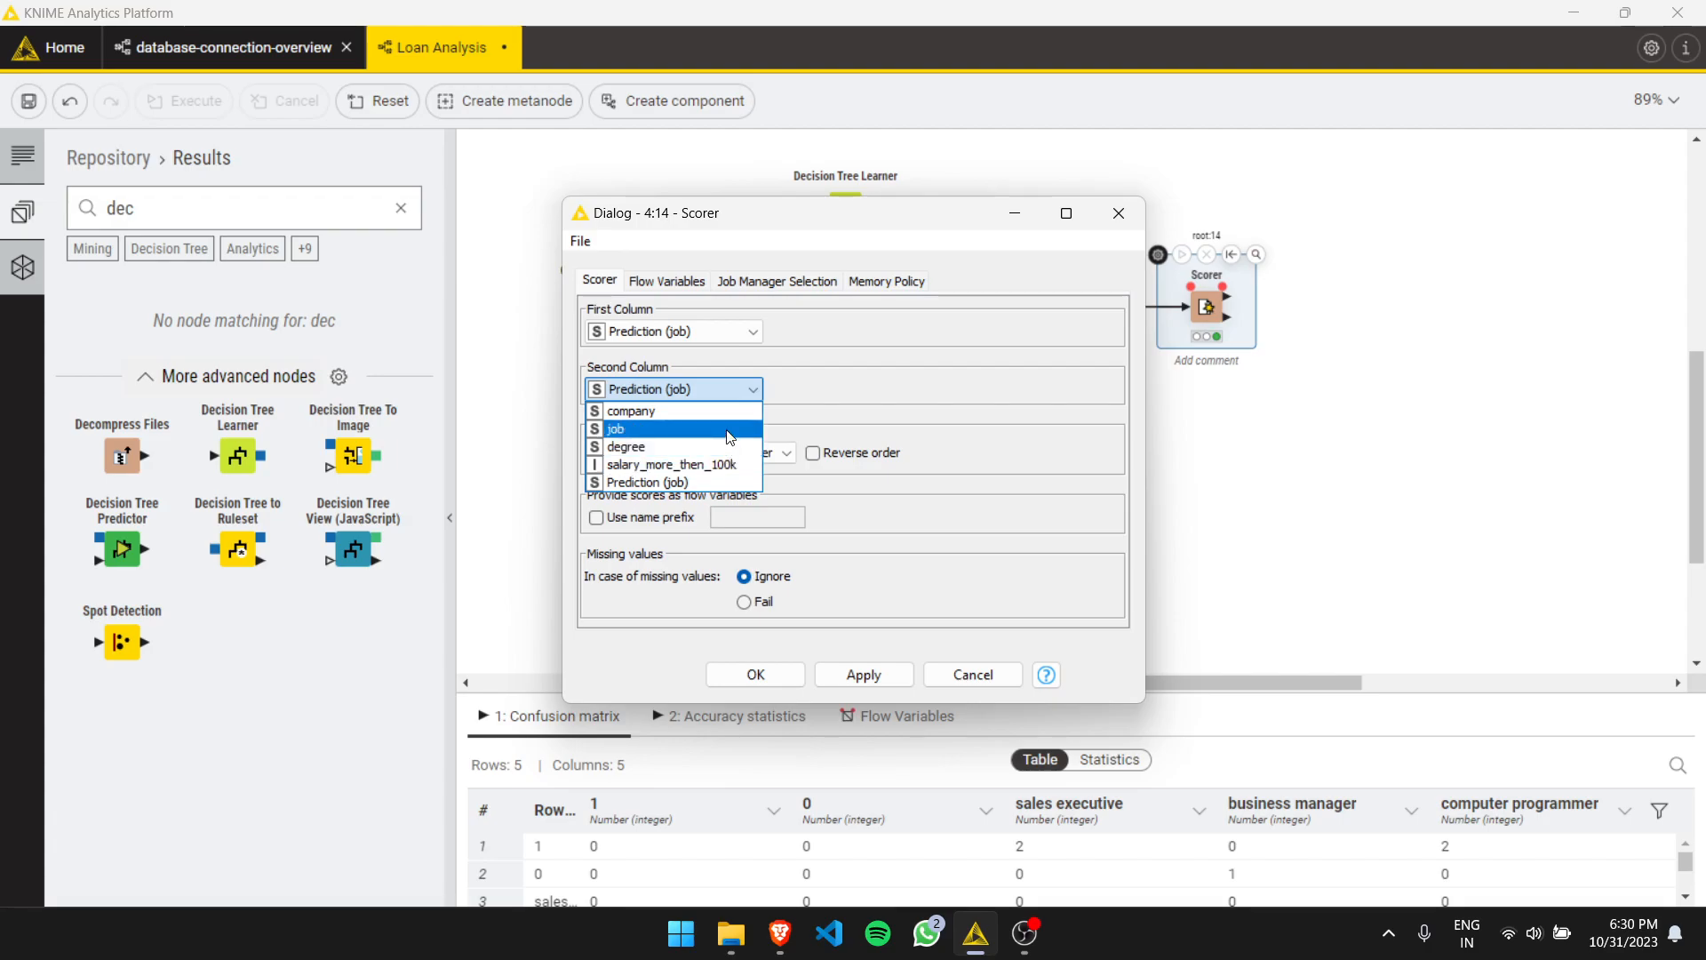
pyautogui.click(729, 436)
pyautogui.click(756, 674)
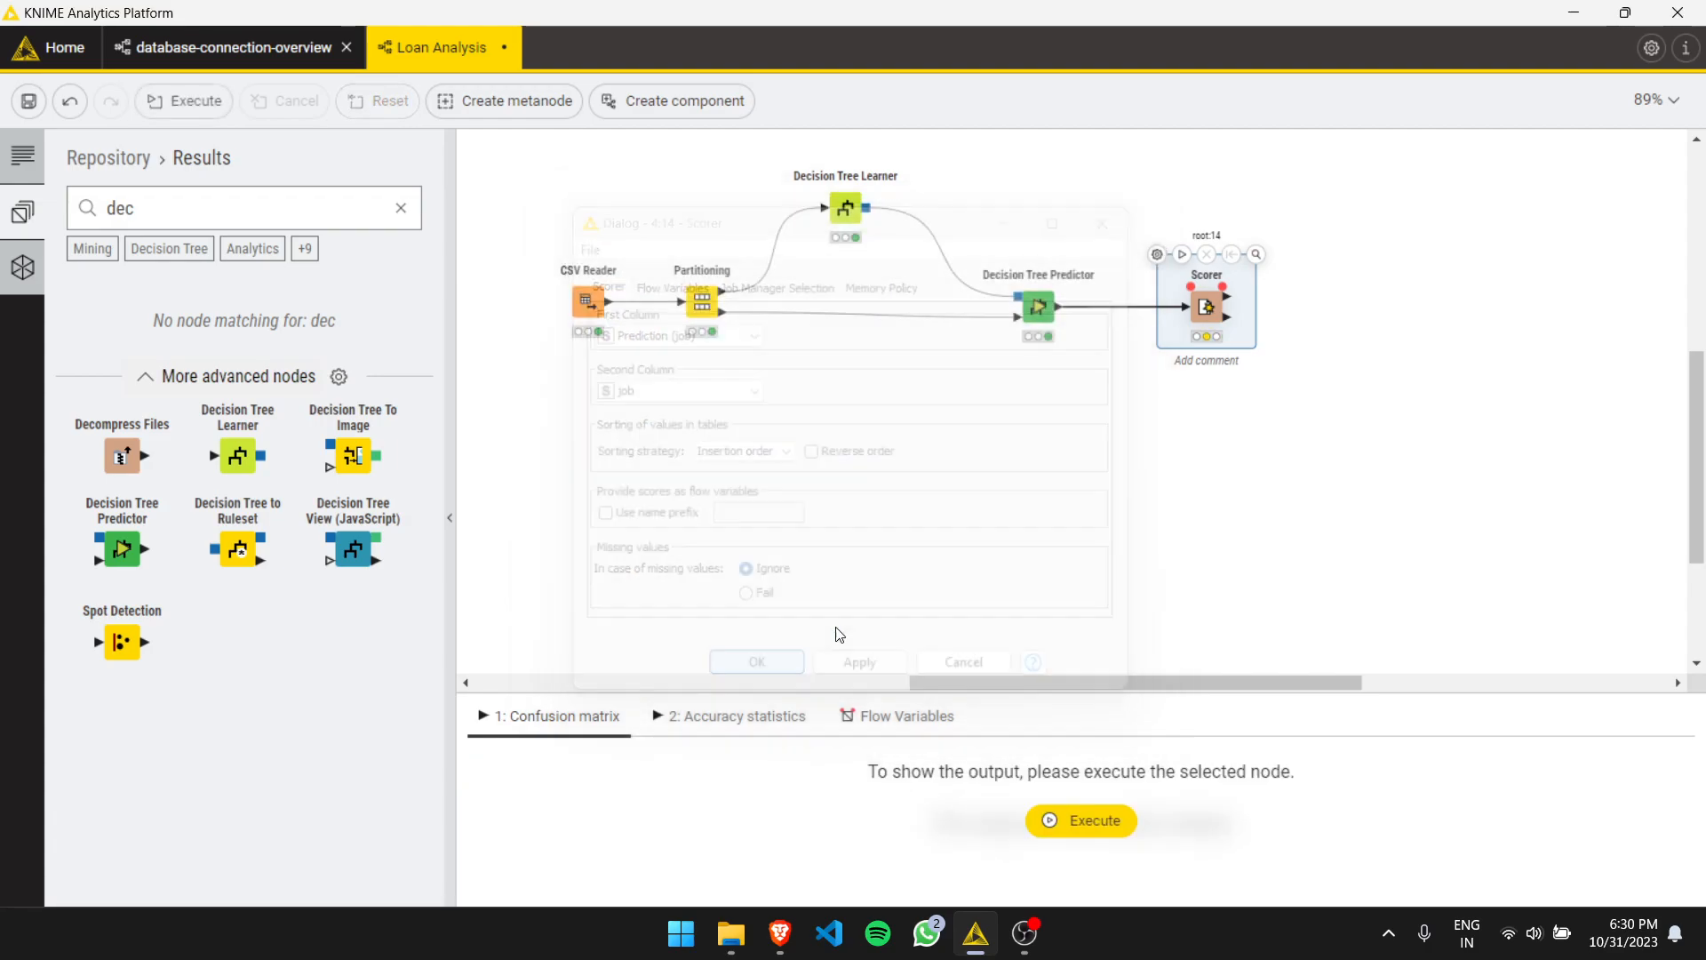
# - Execute the Scorer and open its confusion matrix view, then close the view
pyautogui.click(1180, 258)
pyautogui.doubleClick(1211, 301)
pyautogui.click(1120, 213)
pyautogui.rightClick(1205, 307)
pyautogui.click(1246, 363)
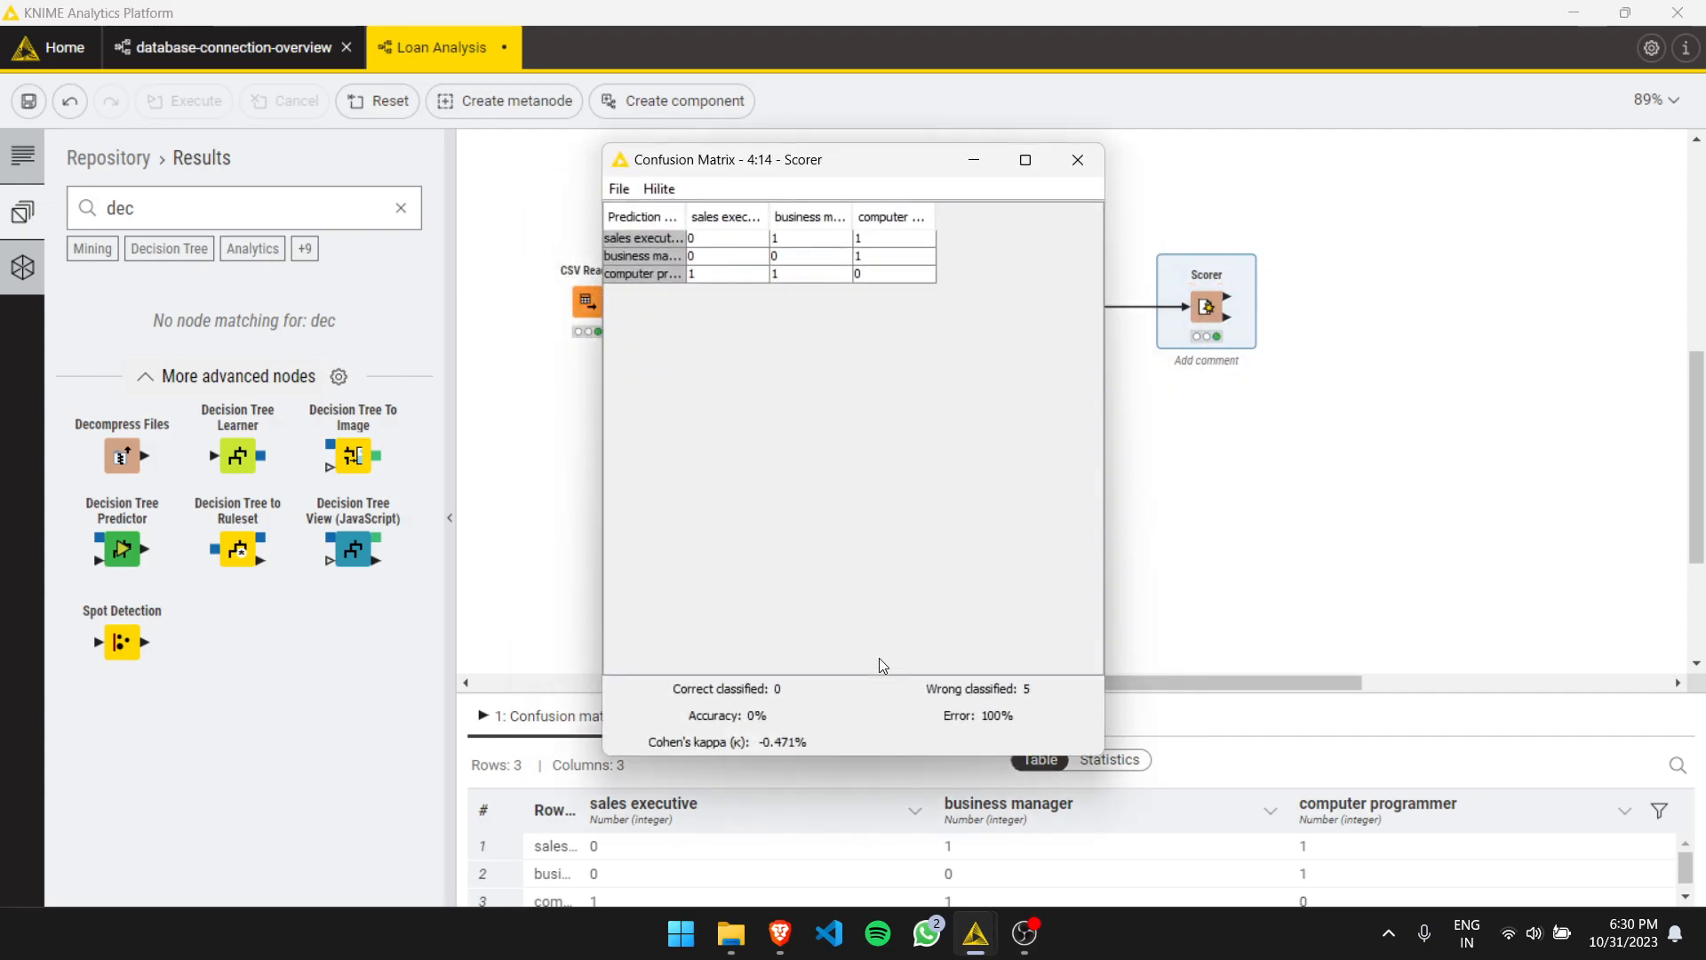
pyautogui.click(1077, 159)
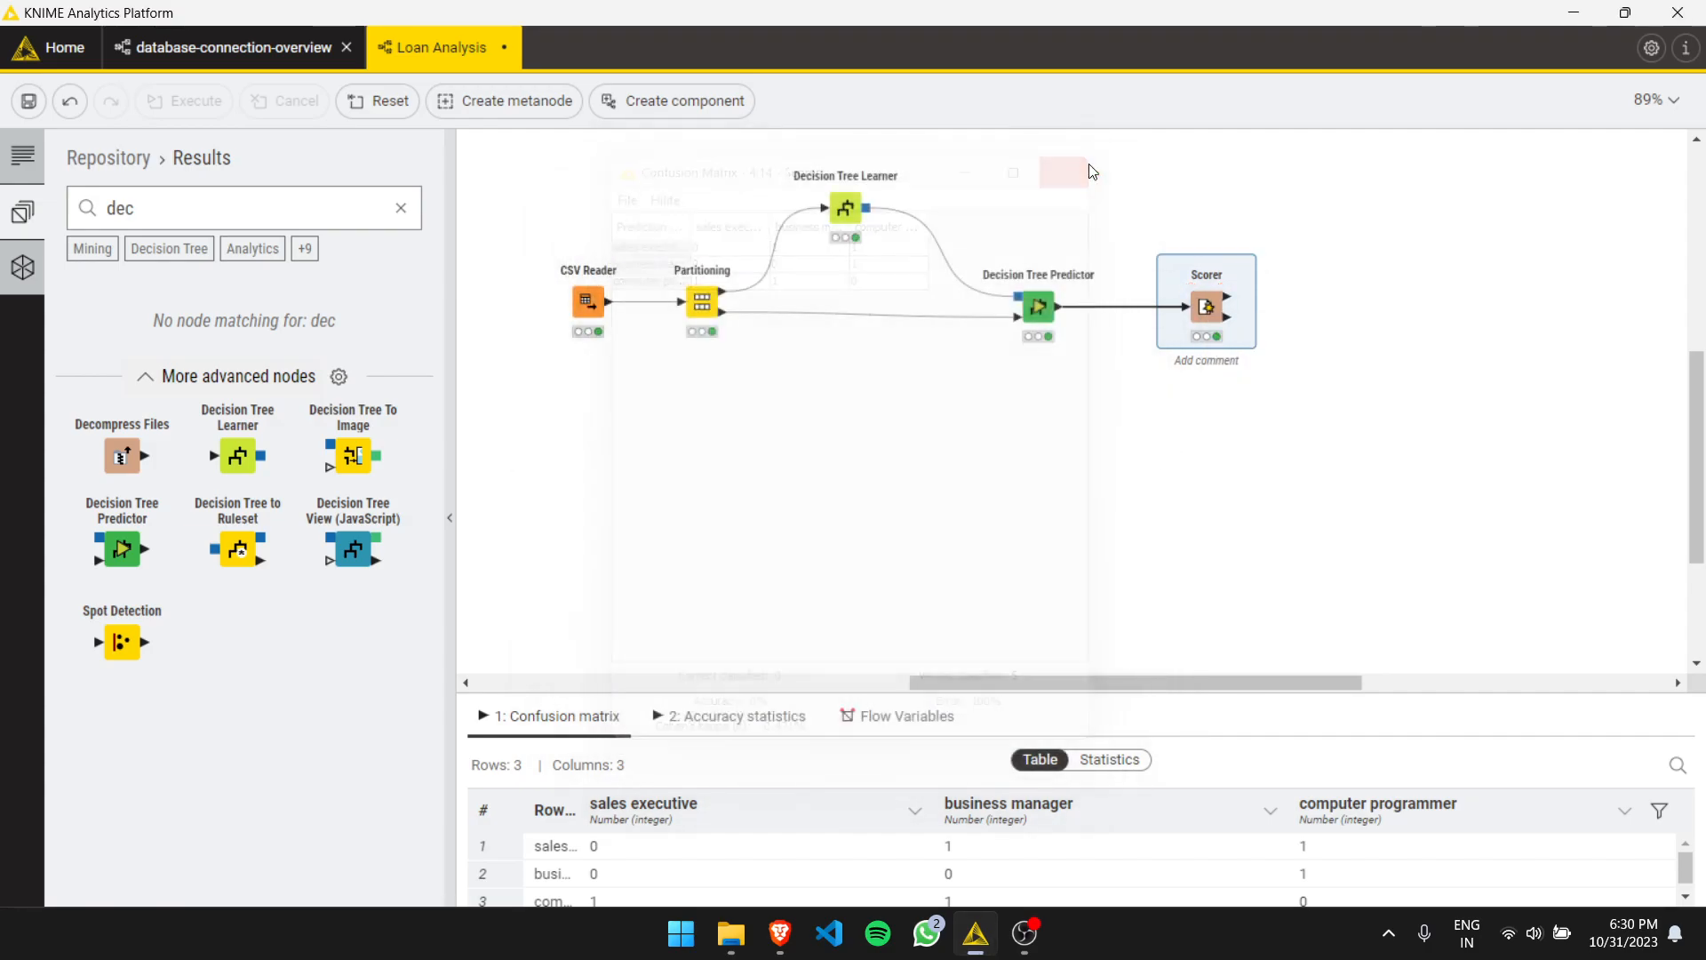
# - Duplicate the entire workflow and place the copy below the original
pyautogui.click(1227, 484)
pyautogui.click(702, 305)
pyautogui.click(632, 238)
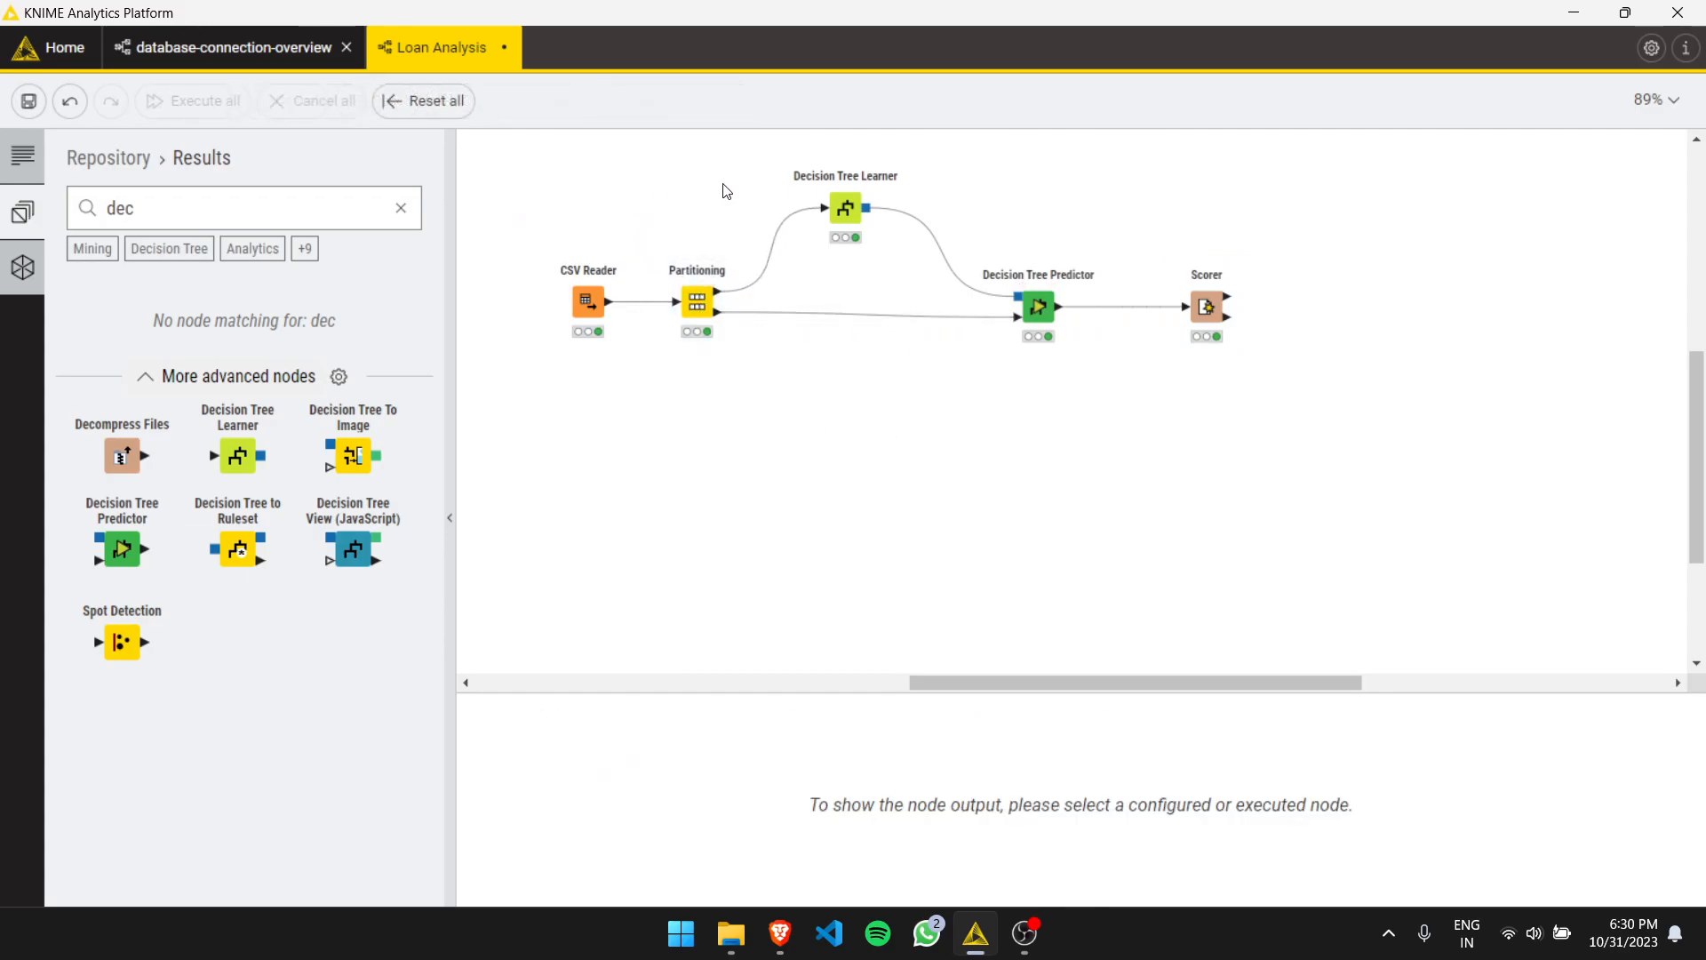
pyautogui.moveTo(552, 171); pyautogui.dragTo(1300, 443)
pyautogui.hotkey('ctrl', 'c')
pyautogui.hotkey('ctrl', 'v')
pyautogui.moveTo(697, 430); pyautogui.dragTo(602, 485)
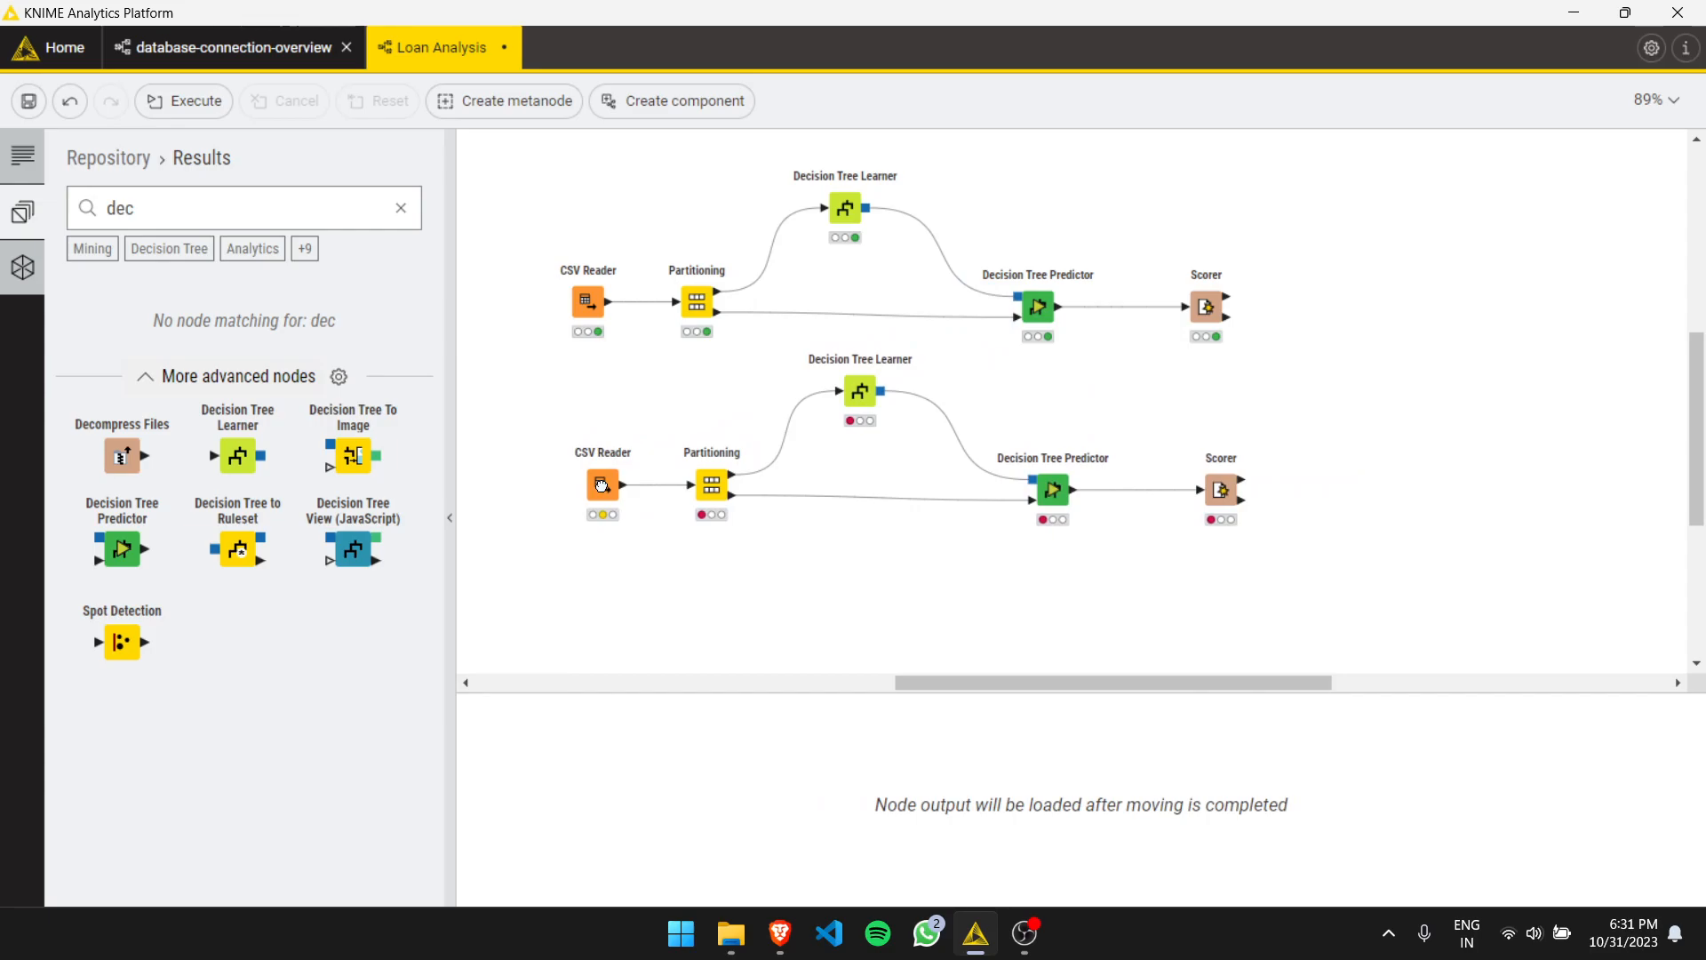
pyautogui.moveTo(602, 485); pyautogui.dragTo(602, 490)
# - Search for gradient boosted nodes and add a Gradient Boosted Trees Predictor and Gradient Boosted Trees Learner to the copy
pyautogui.click(262, 214)
pyautogui.hotkey('ctrl', 'a')
pyautogui.write('grad')
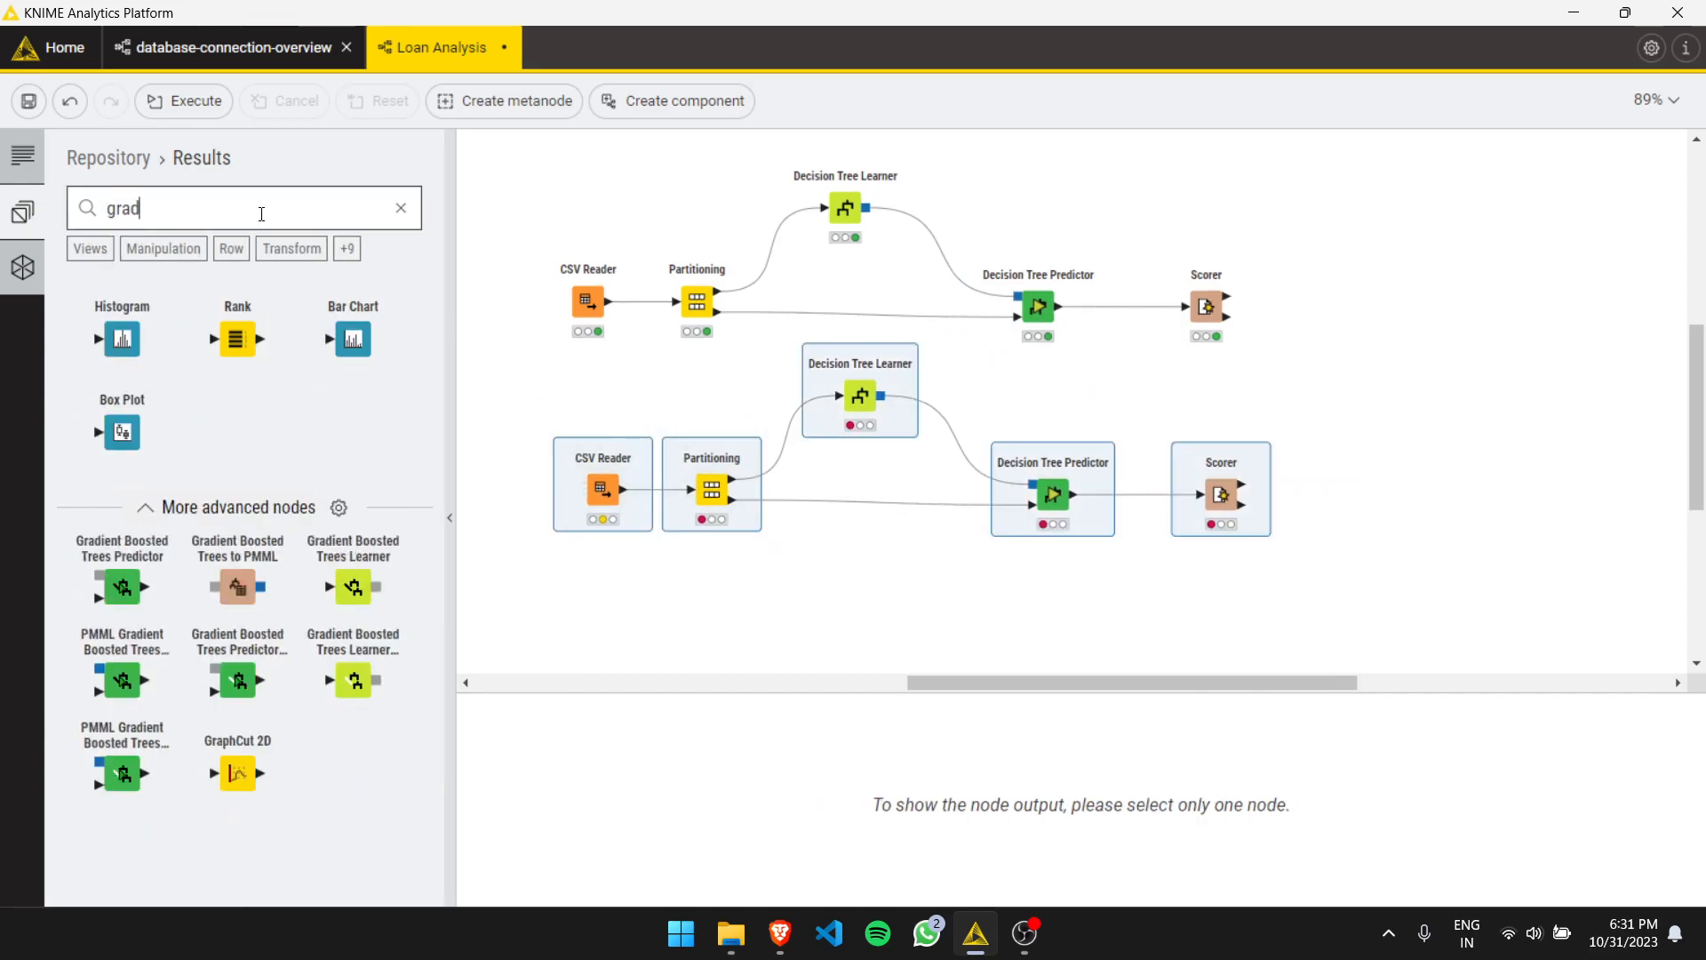
pyautogui.moveTo(123, 586); pyautogui.dragTo(1073, 624)
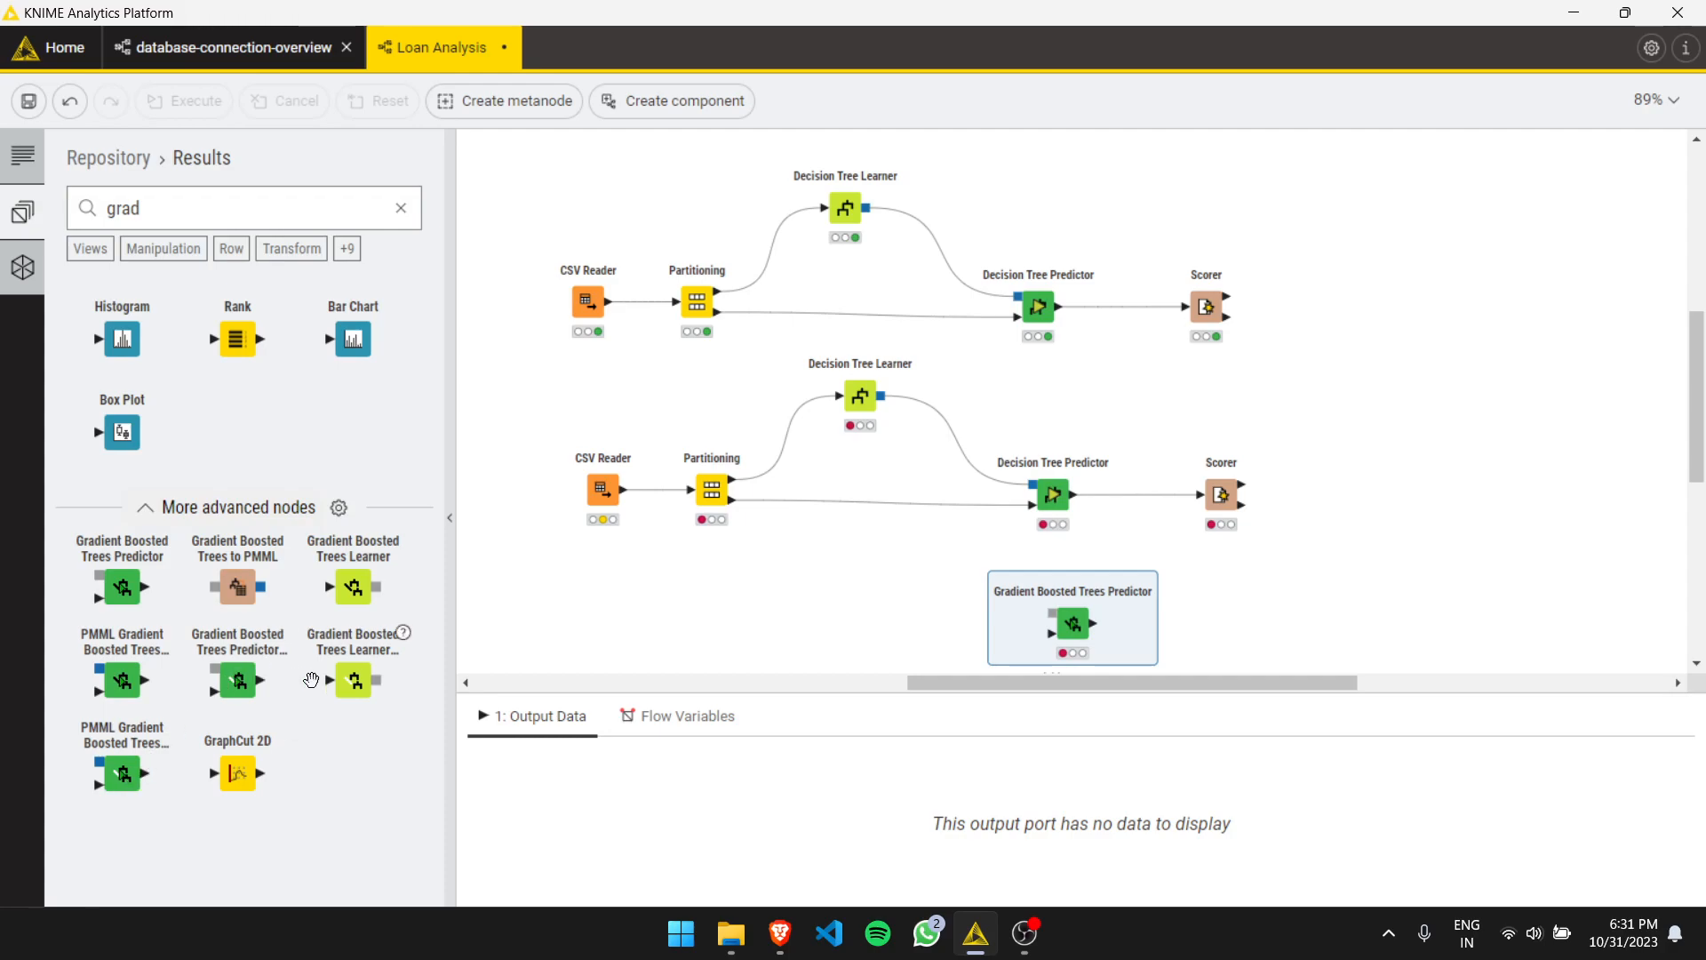
pyautogui.moveTo(353, 588); pyautogui.dragTo(840, 385)
# - Delete the copied Decision Tree Learner and Decision Tree Predictor
pyautogui.click(860, 396)
pyautogui.press('Delete')
pyautogui.click(1053, 494)
pyautogui.press('Delete')
# - Wire the Gradient Boosted Trees Learner and Predictor between the copied Partitioning and Scorer nodes
pyautogui.moveTo(1073, 624); pyautogui.dragTo(1058, 509)
pyautogui.moveTo(732, 480); pyautogui.dragTo(1034, 520)
pyautogui.moveTo(840, 385); pyautogui.dragTo(1198, 495)
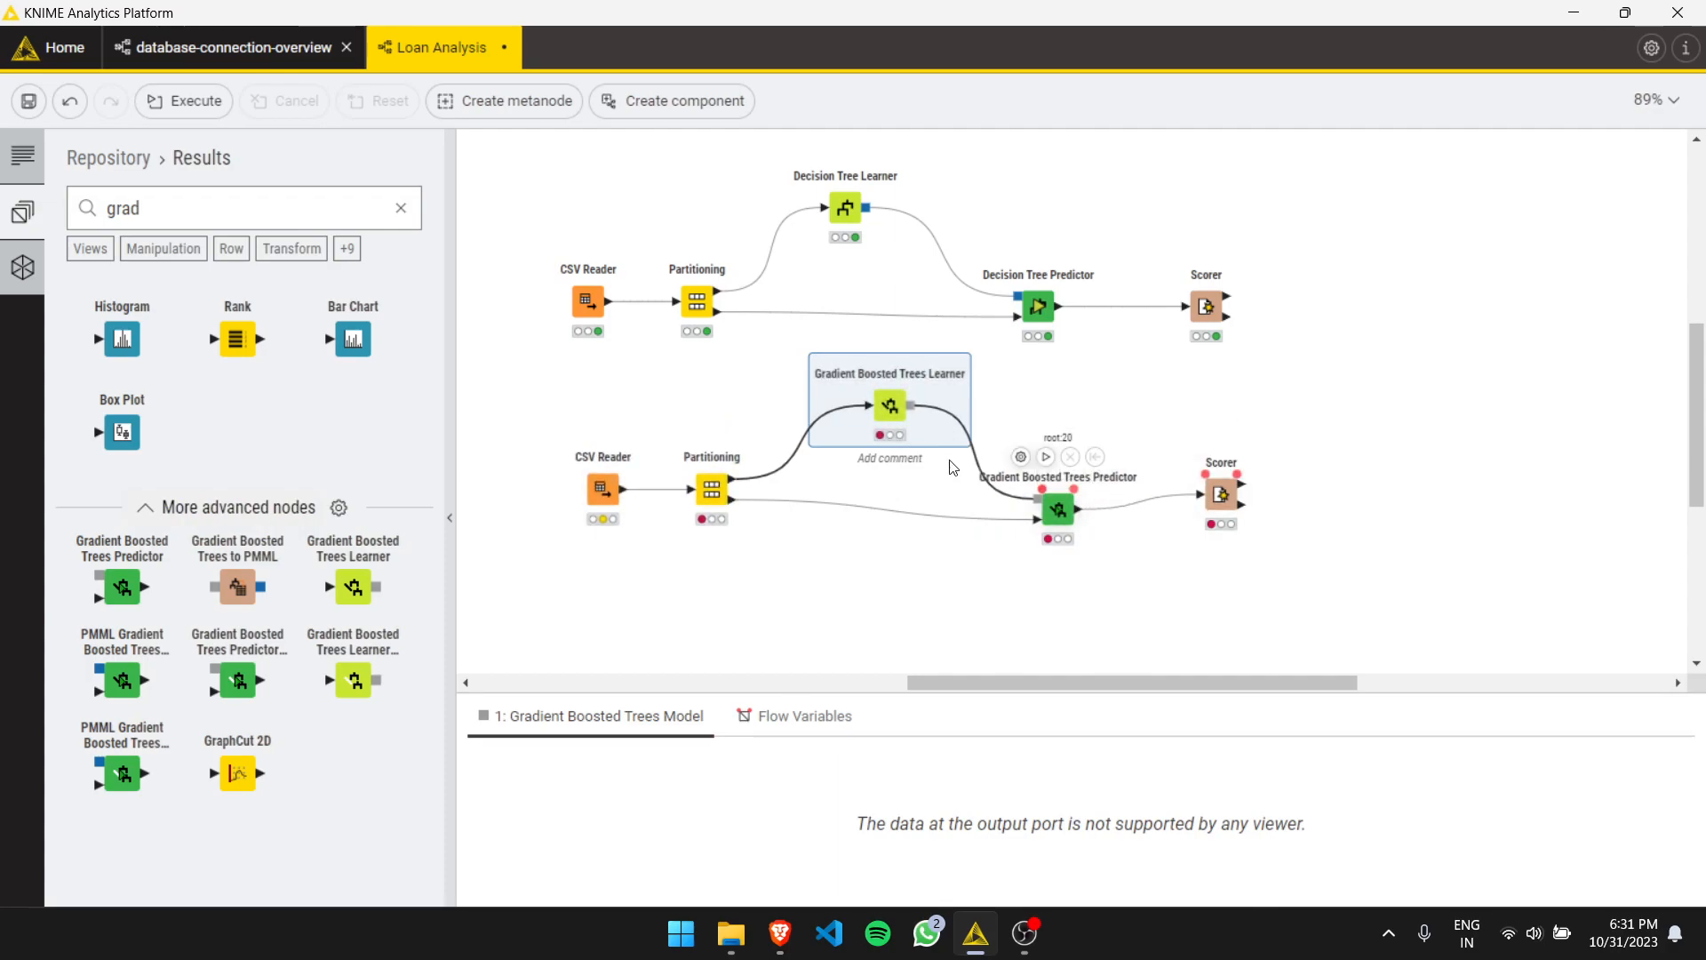
# - Execute the copied CSV Reader and Partitioning nodes
pyautogui.click(591, 437)
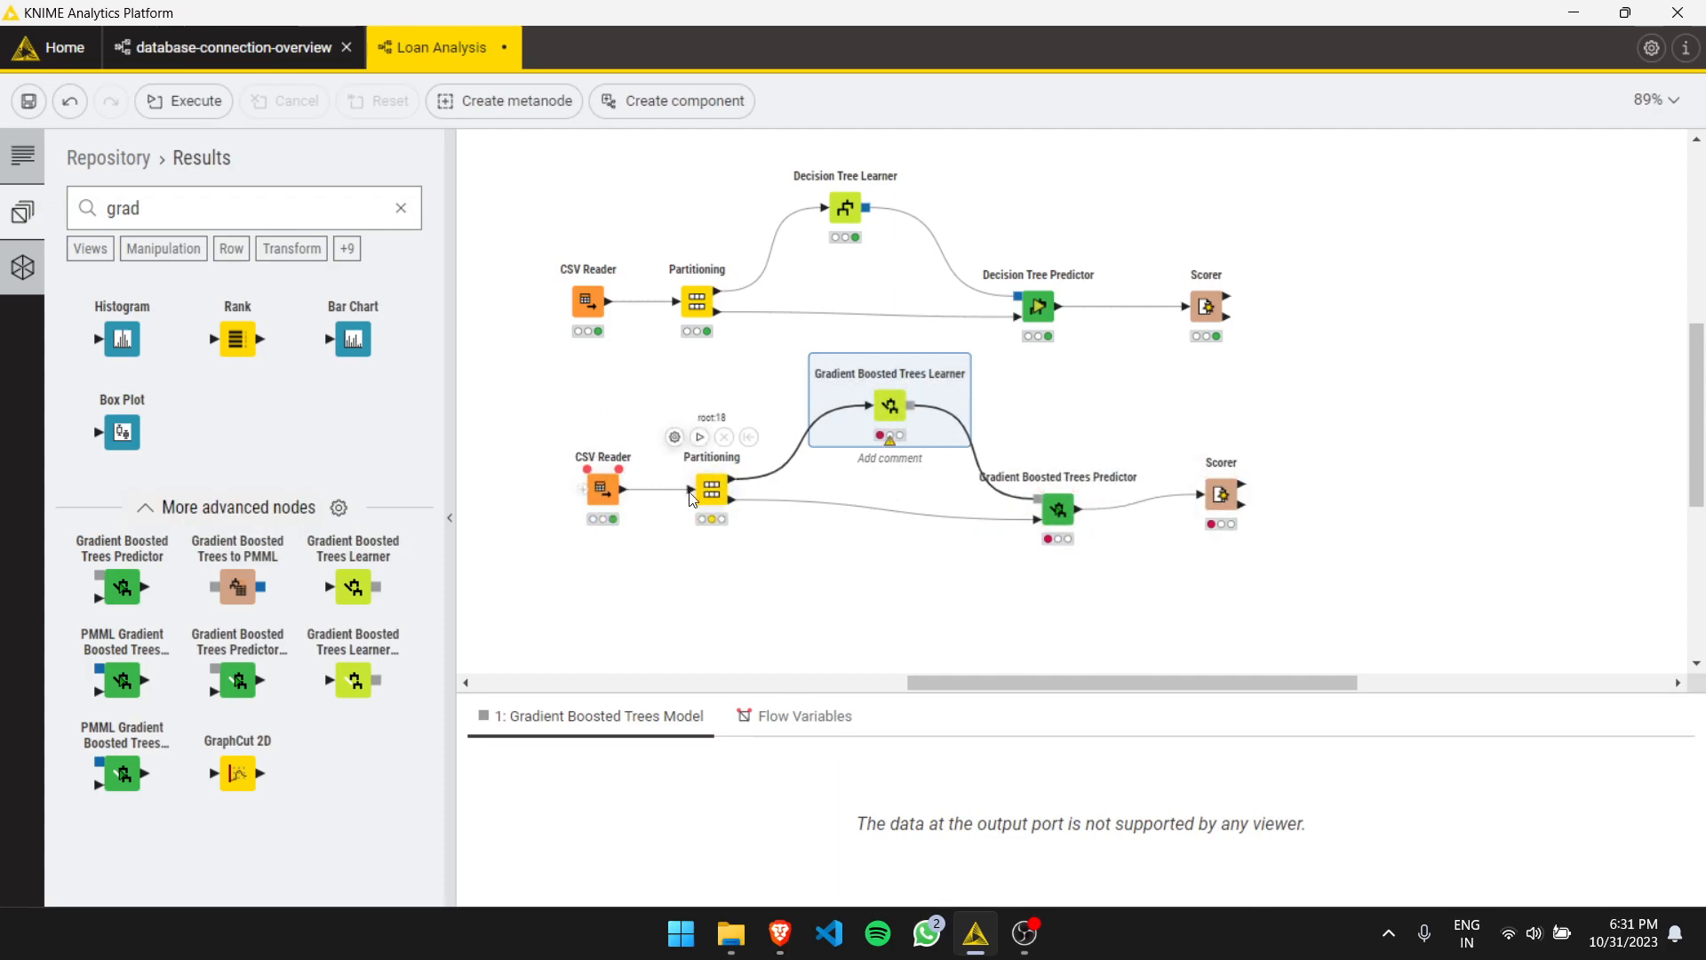
pyautogui.click(701, 437)
# - Configure the Gradient Boosted Trees Learner with degree as the target column
pyautogui.moveTo(896, 391)
pyautogui.click(853, 353)
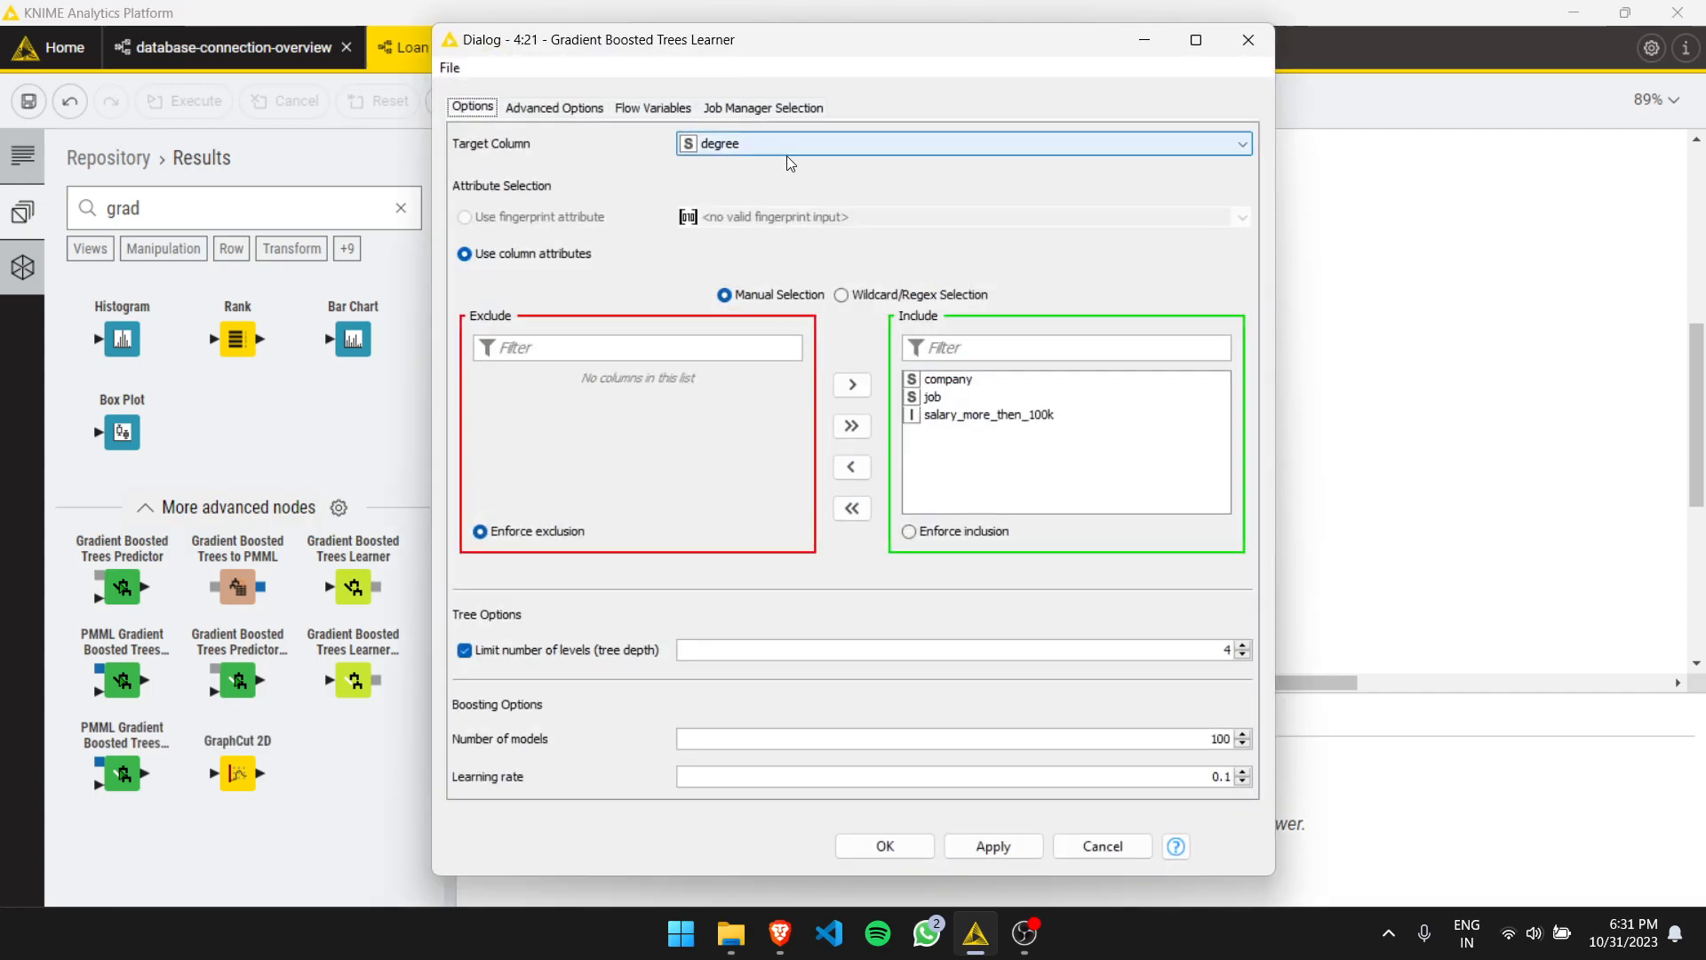
pyautogui.click(786, 140)
pyautogui.click(791, 201)
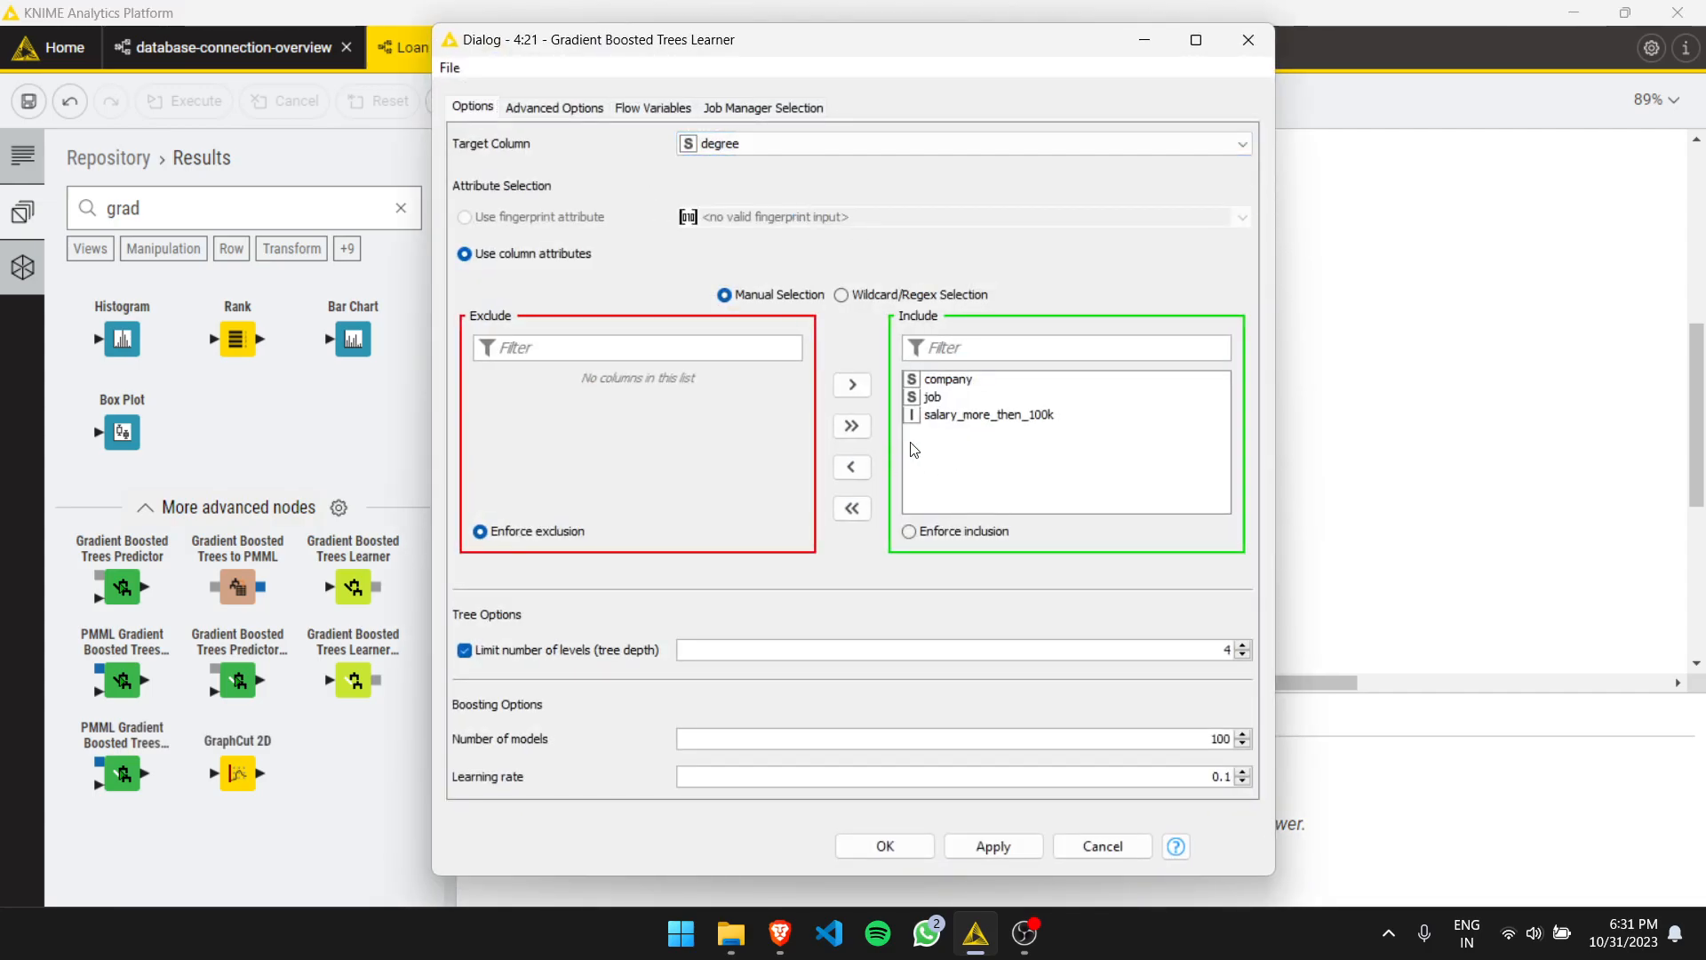
pyautogui.click(911, 845)
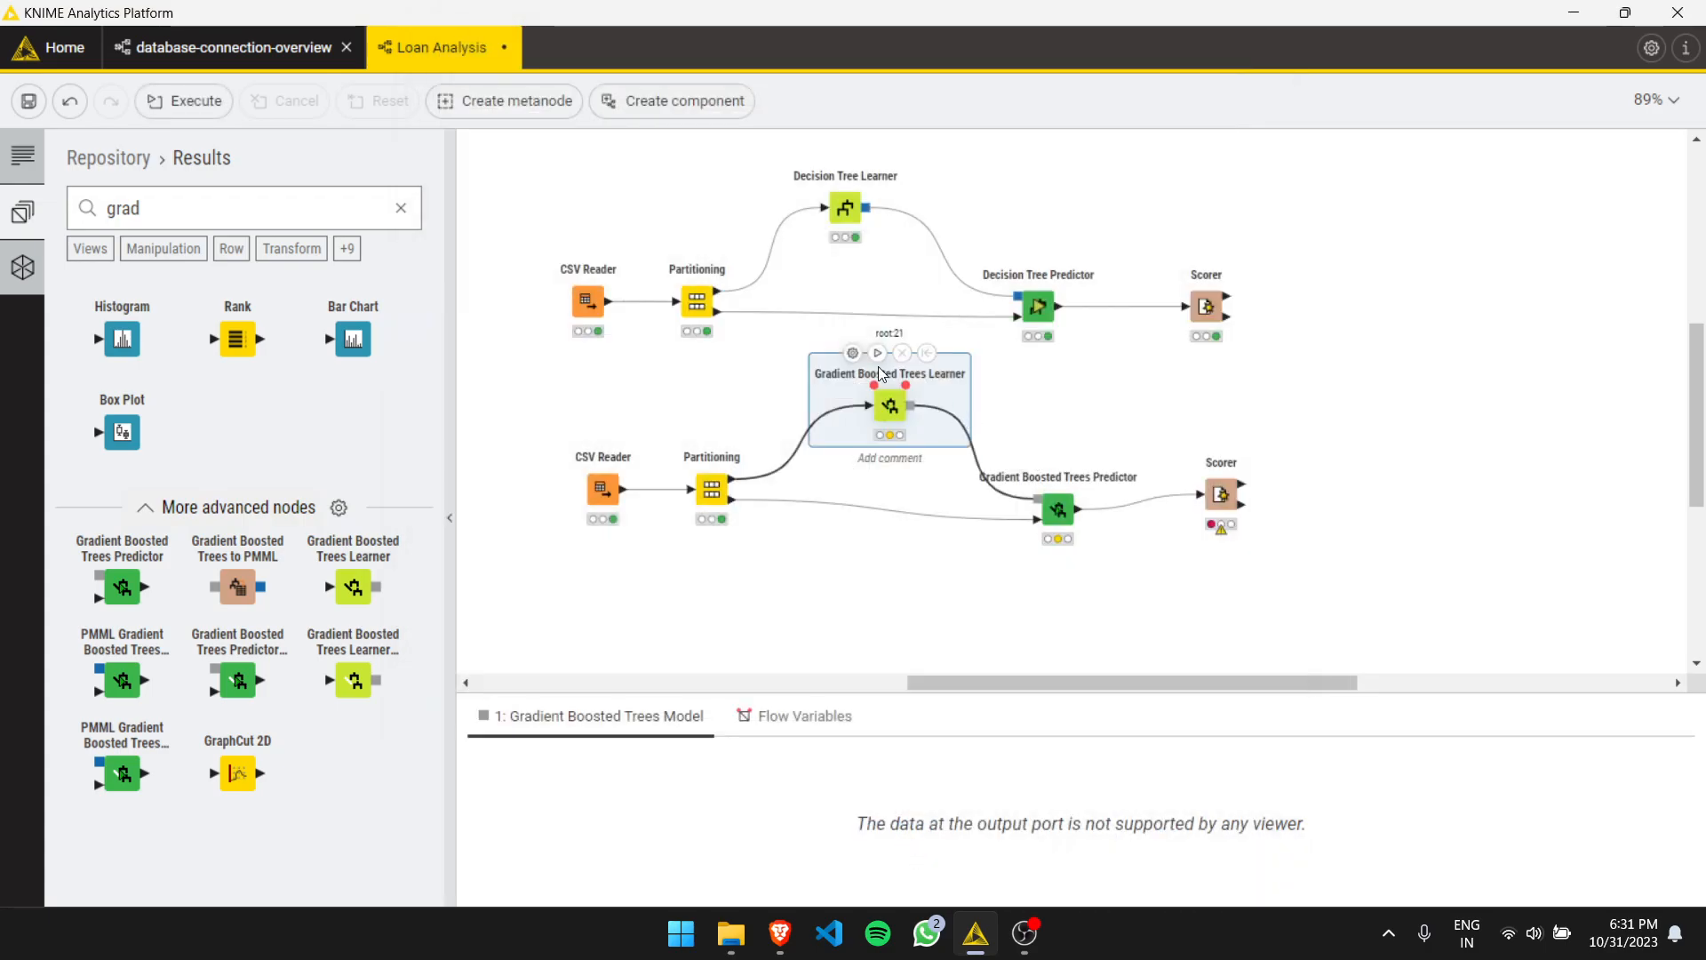
# - Apply and confirm the Gradient Boosted Trees Predictor's default settings
pyautogui.click(1020, 456)
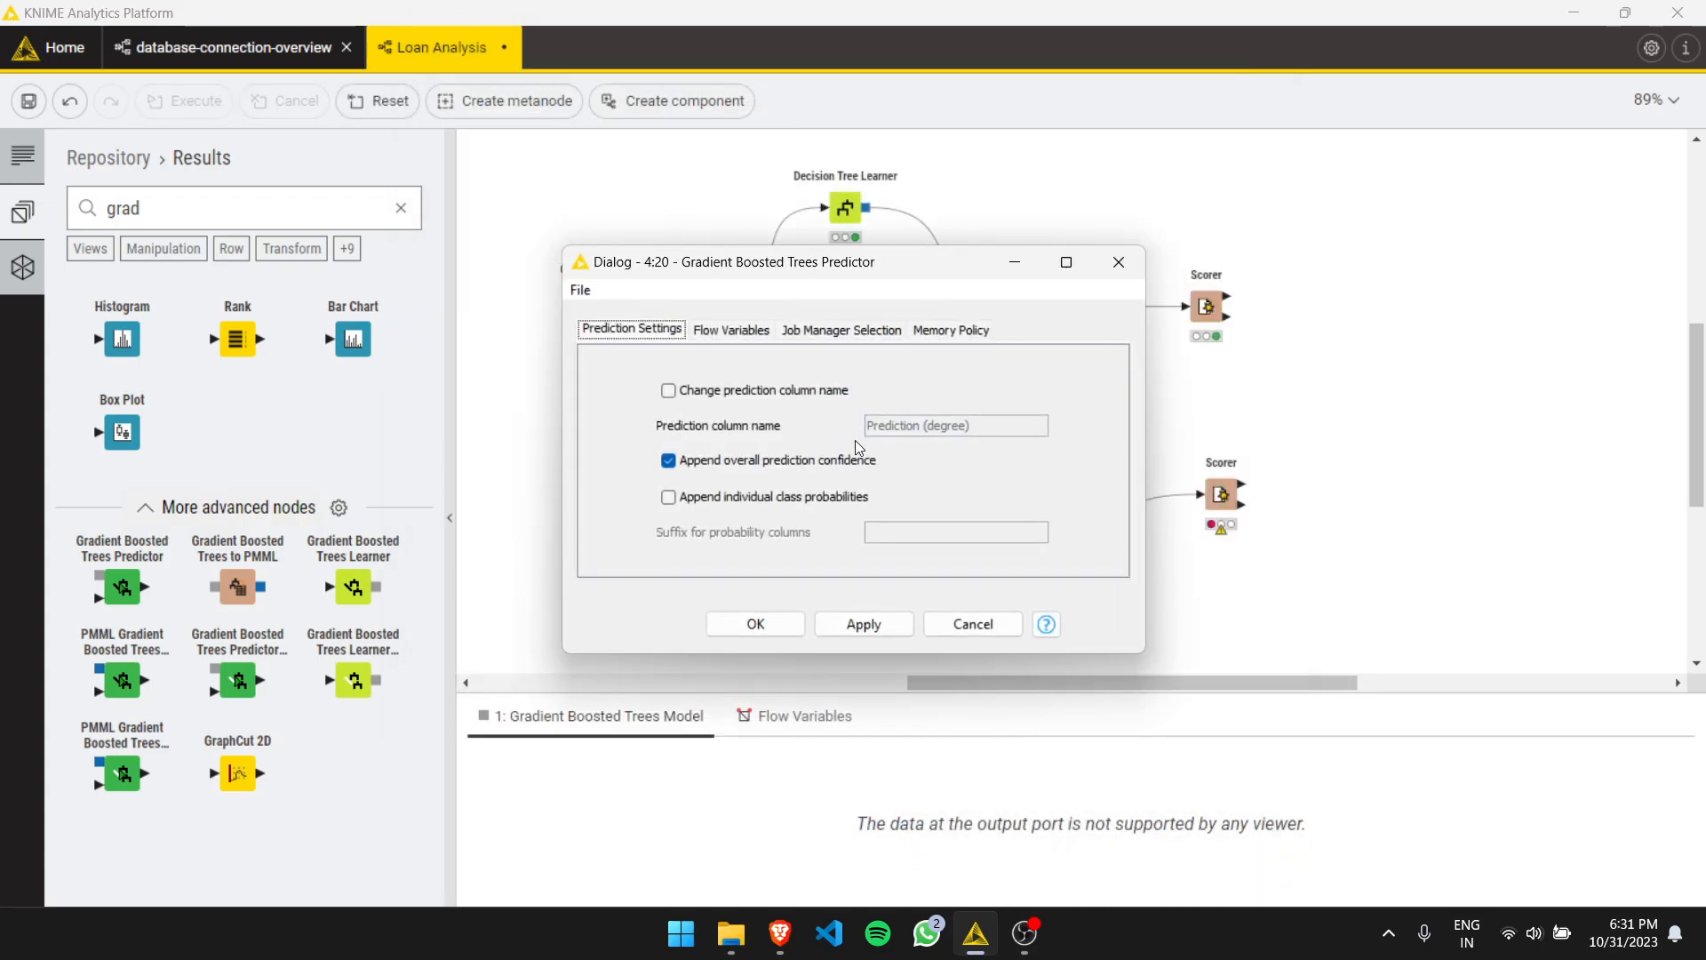
pyautogui.click(882, 626)
pyautogui.click(778, 623)
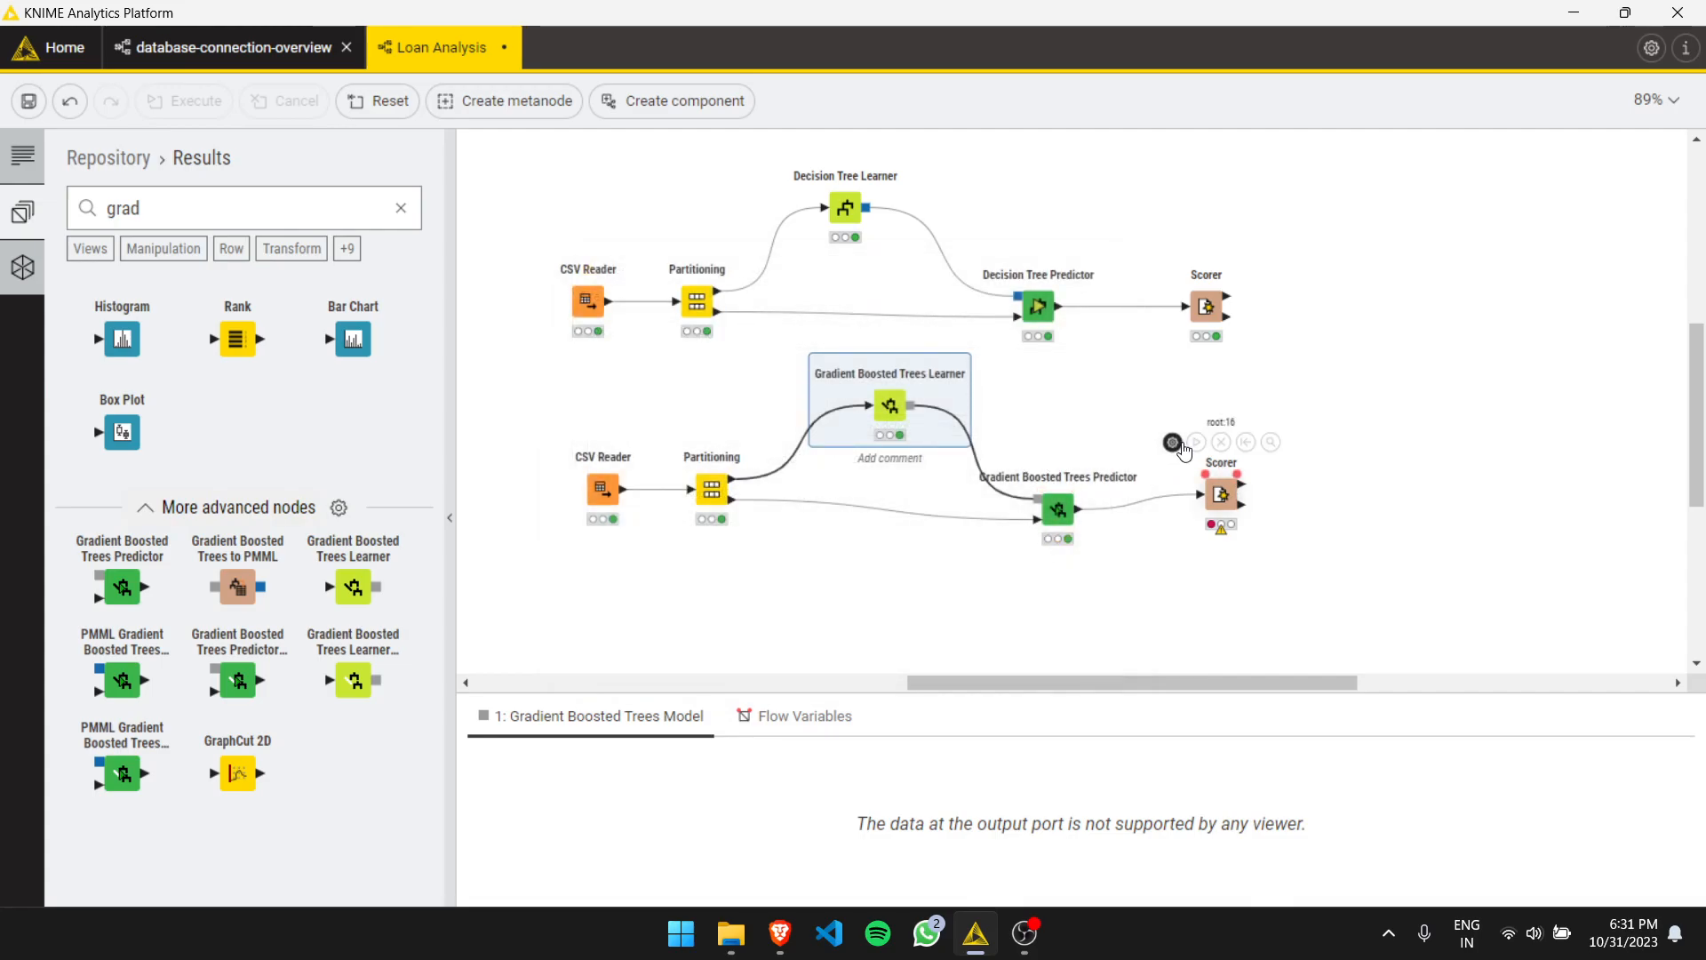
# - Confirm the Scorer with Prediction (degree) and job as columns, execute it and open its view
pyautogui.click(1173, 441)
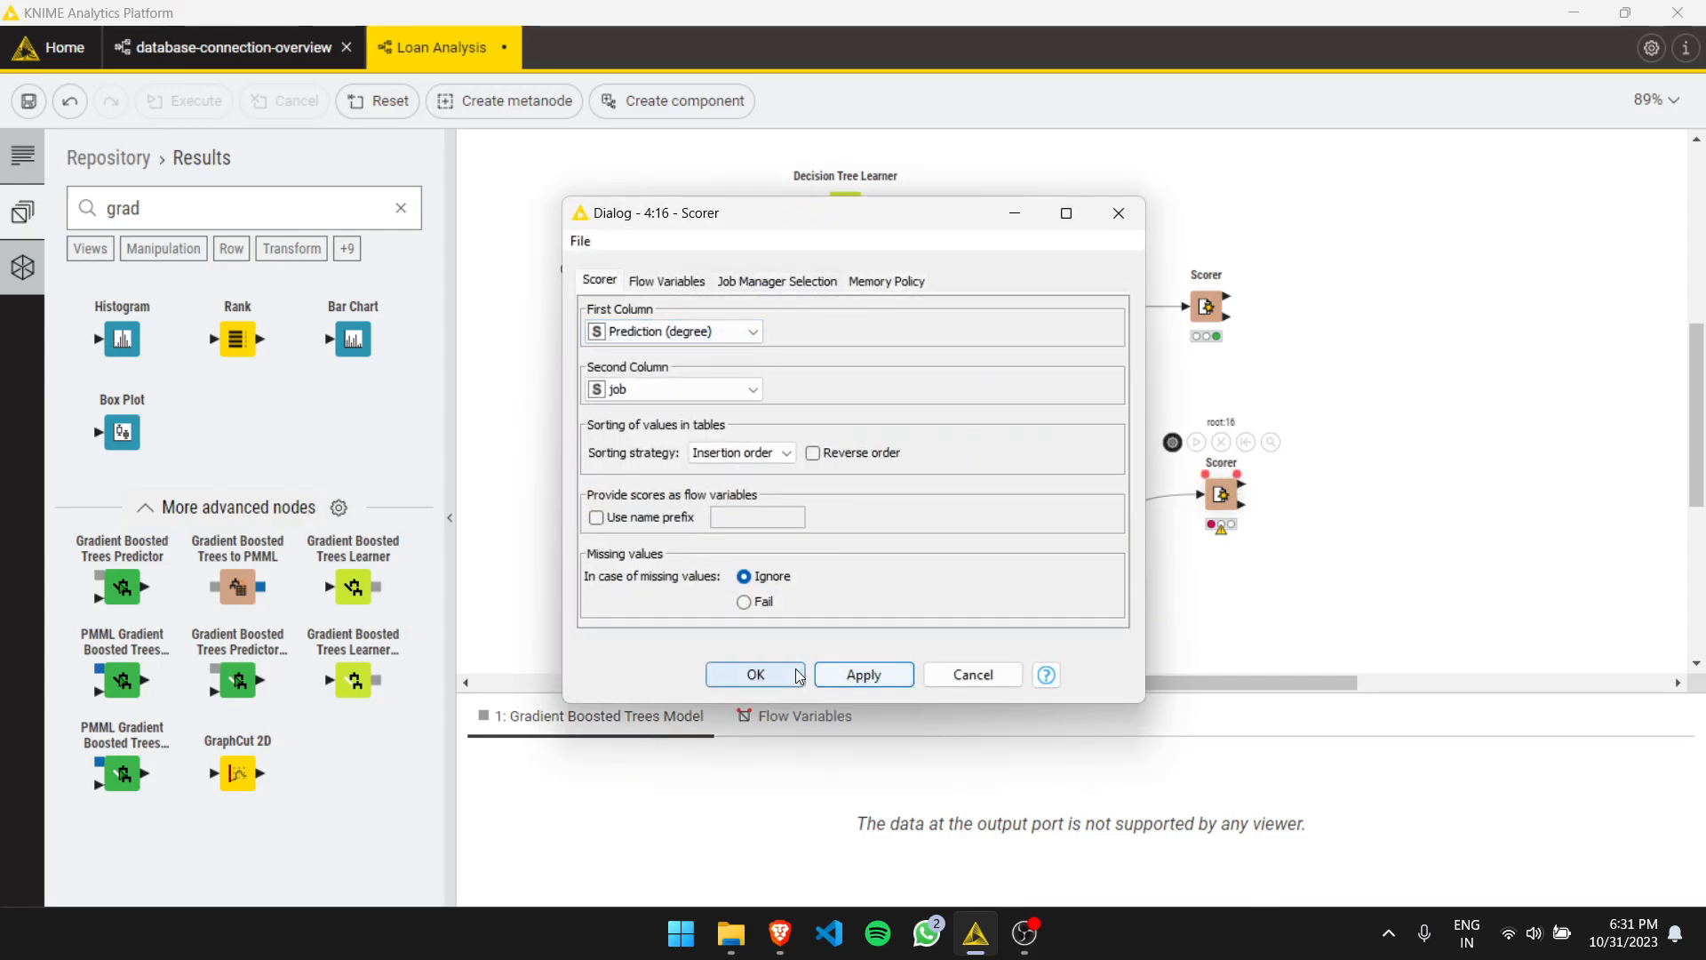
pyautogui.click(795, 675)
pyautogui.click(1196, 441)
pyautogui.rightClick(1221, 493)
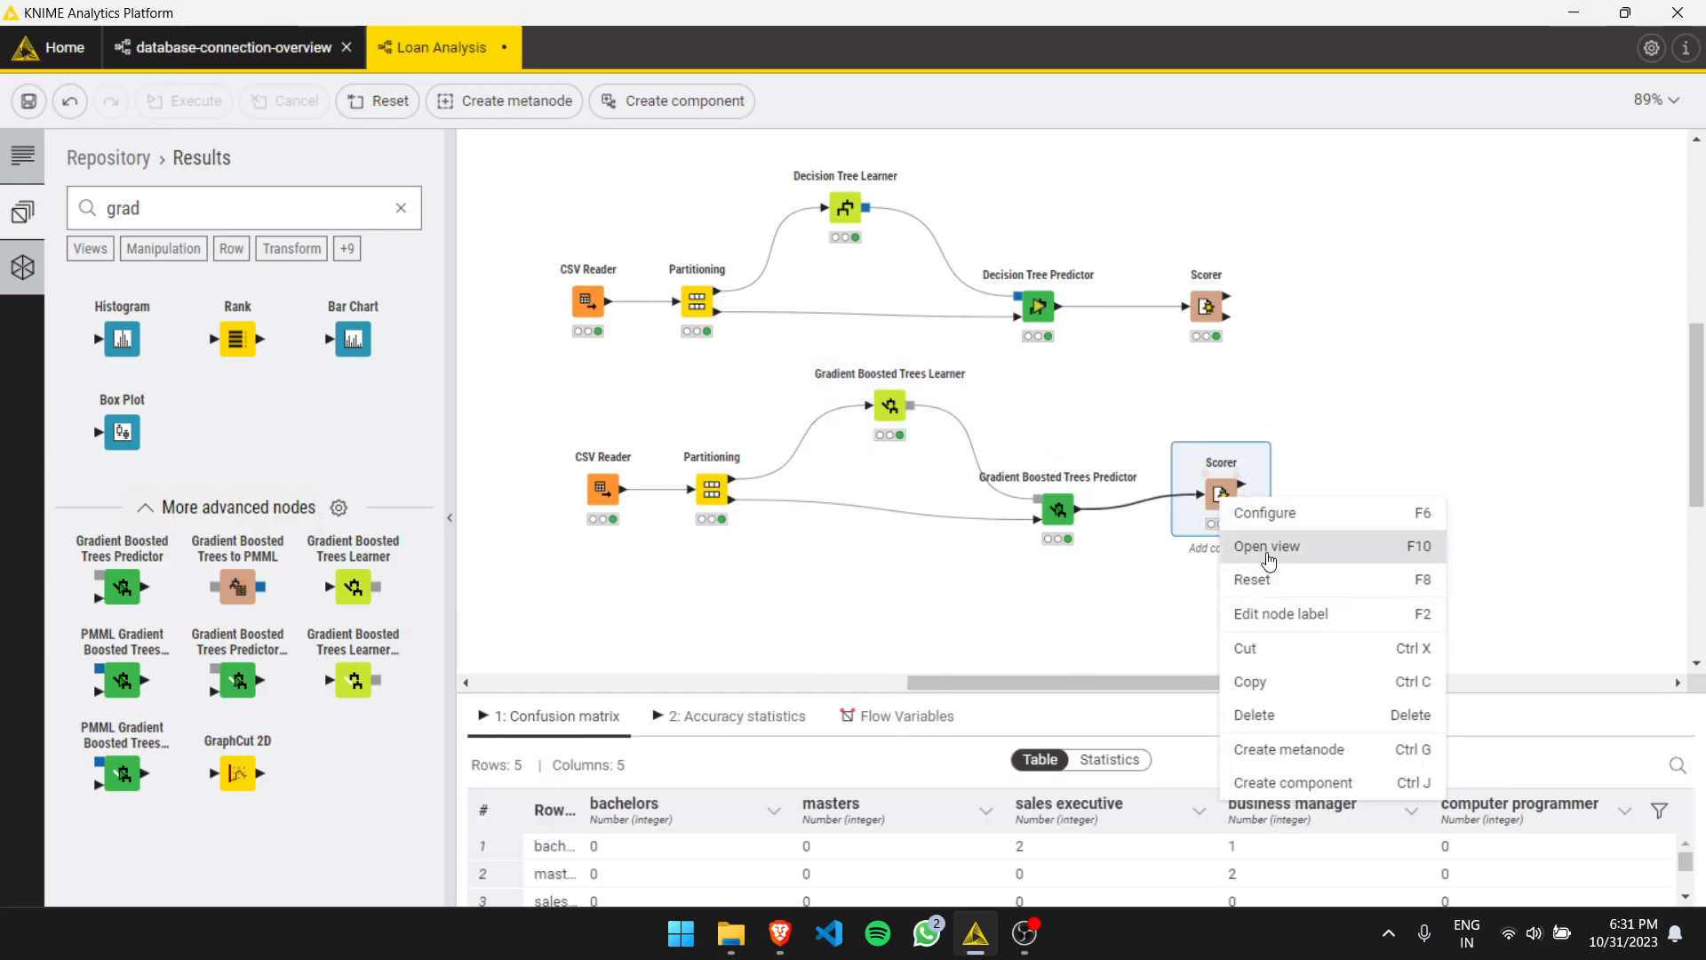
pyautogui.click(1271, 546)
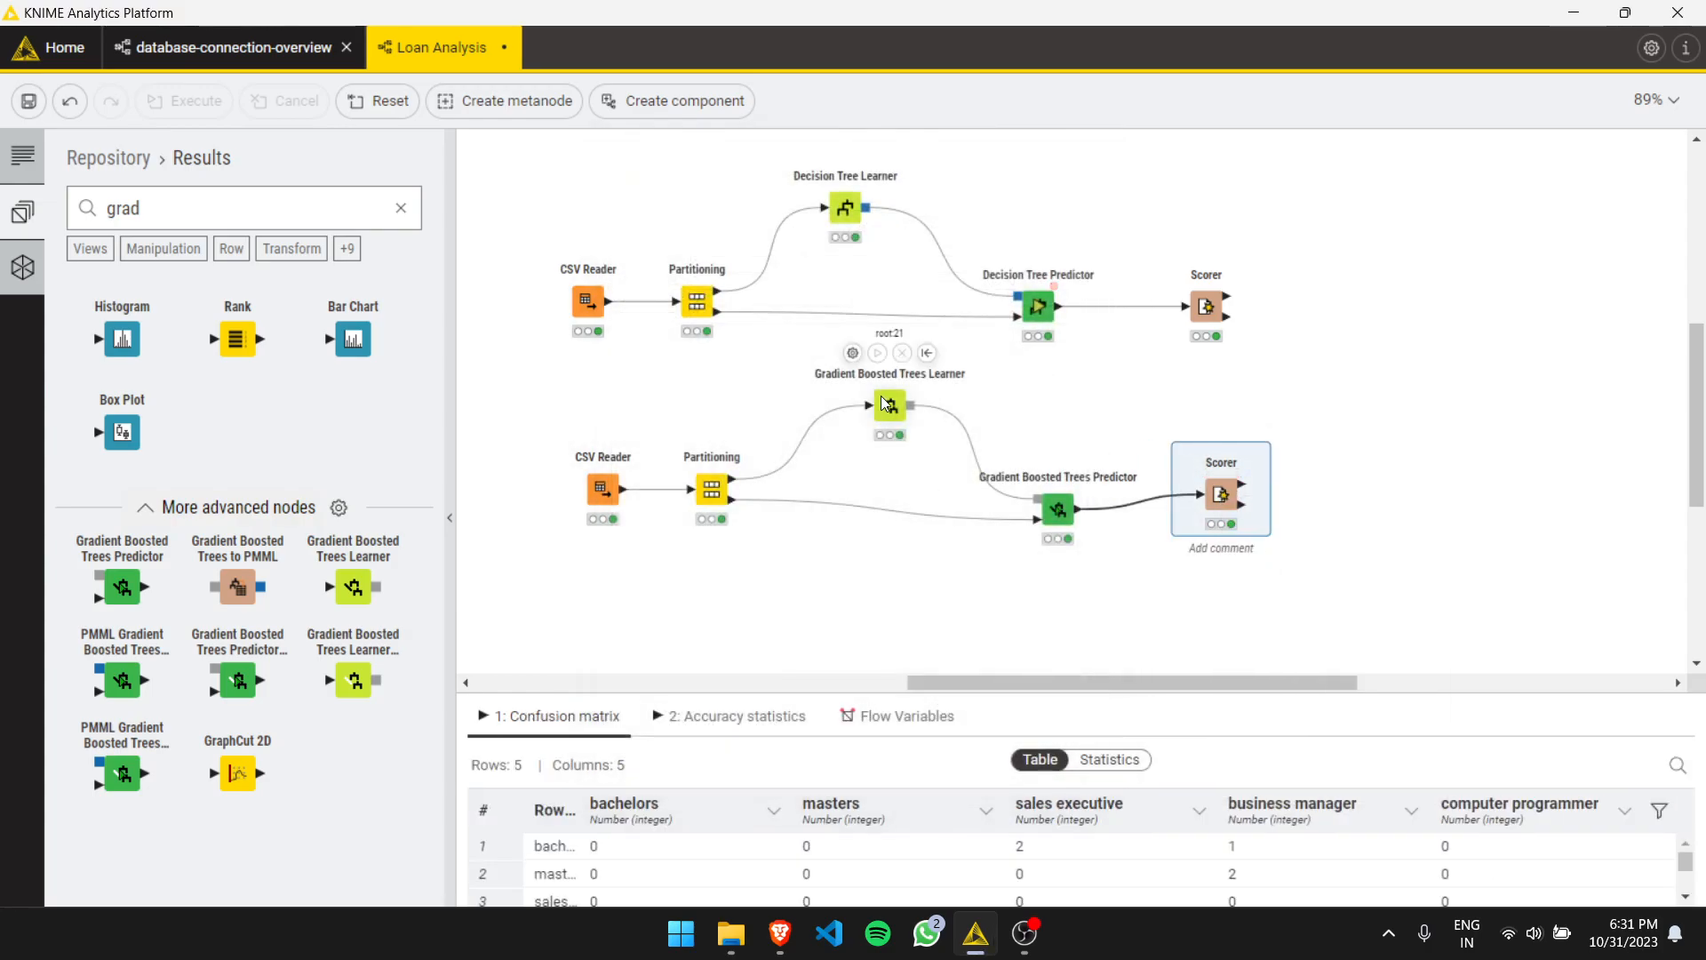
# - Open the Gradient Boosted Trees Learner settings and close them
pyautogui.click(853, 355)
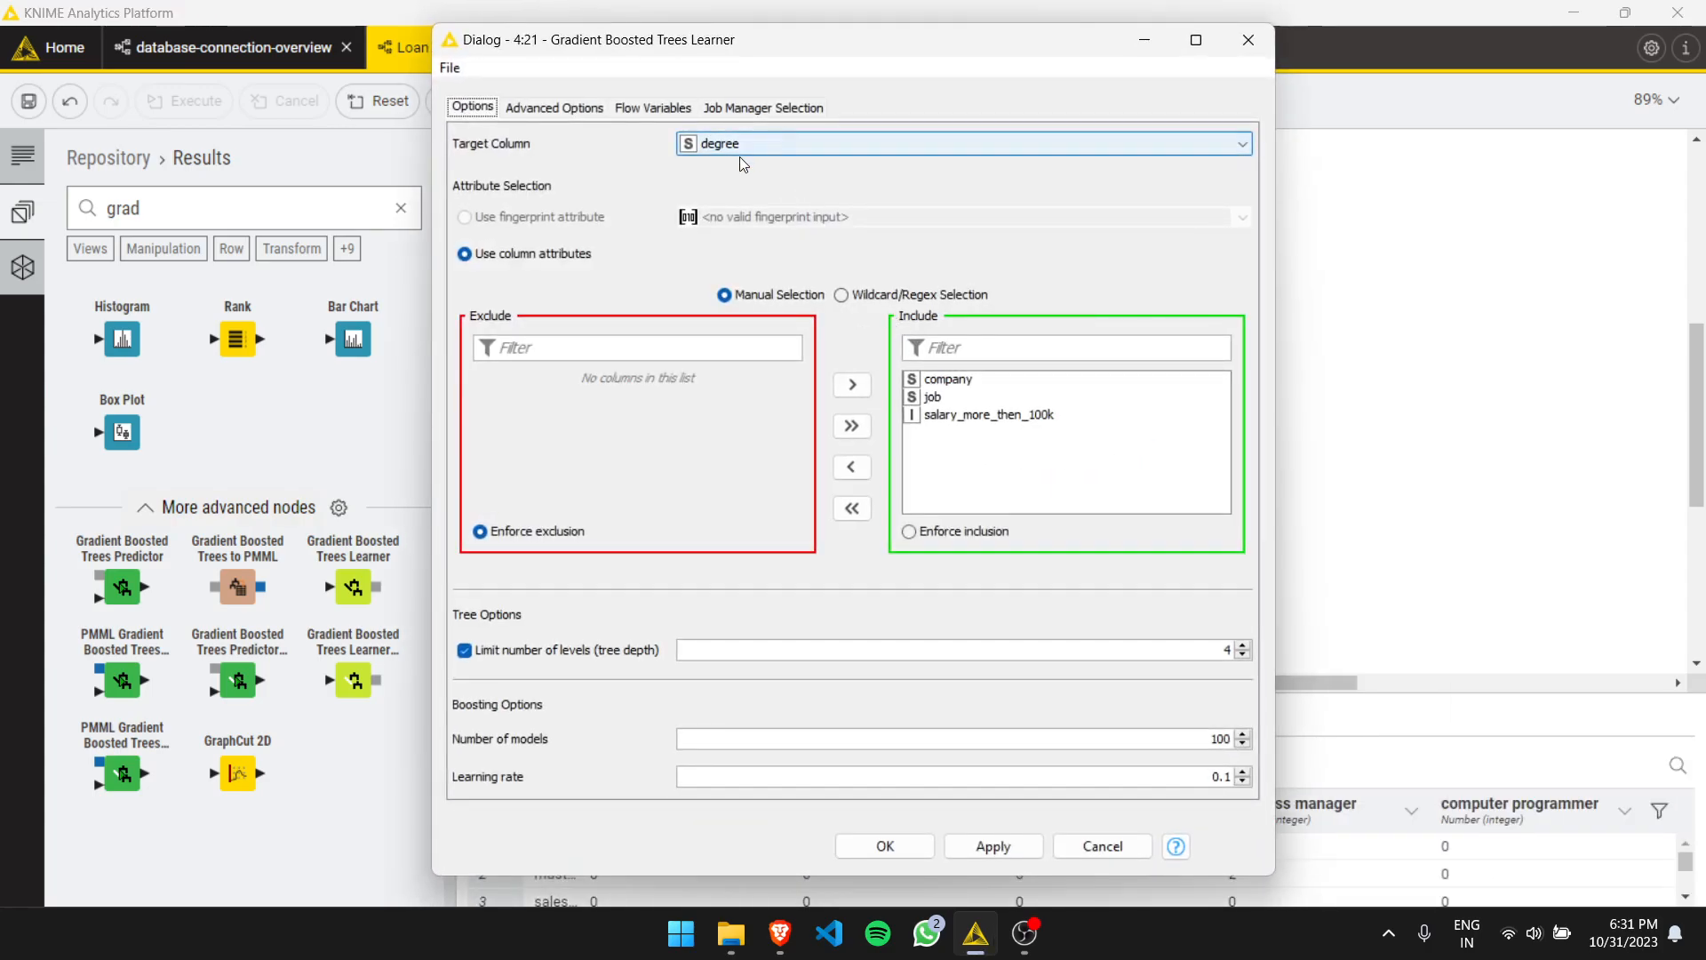
pyautogui.click(1247, 41)
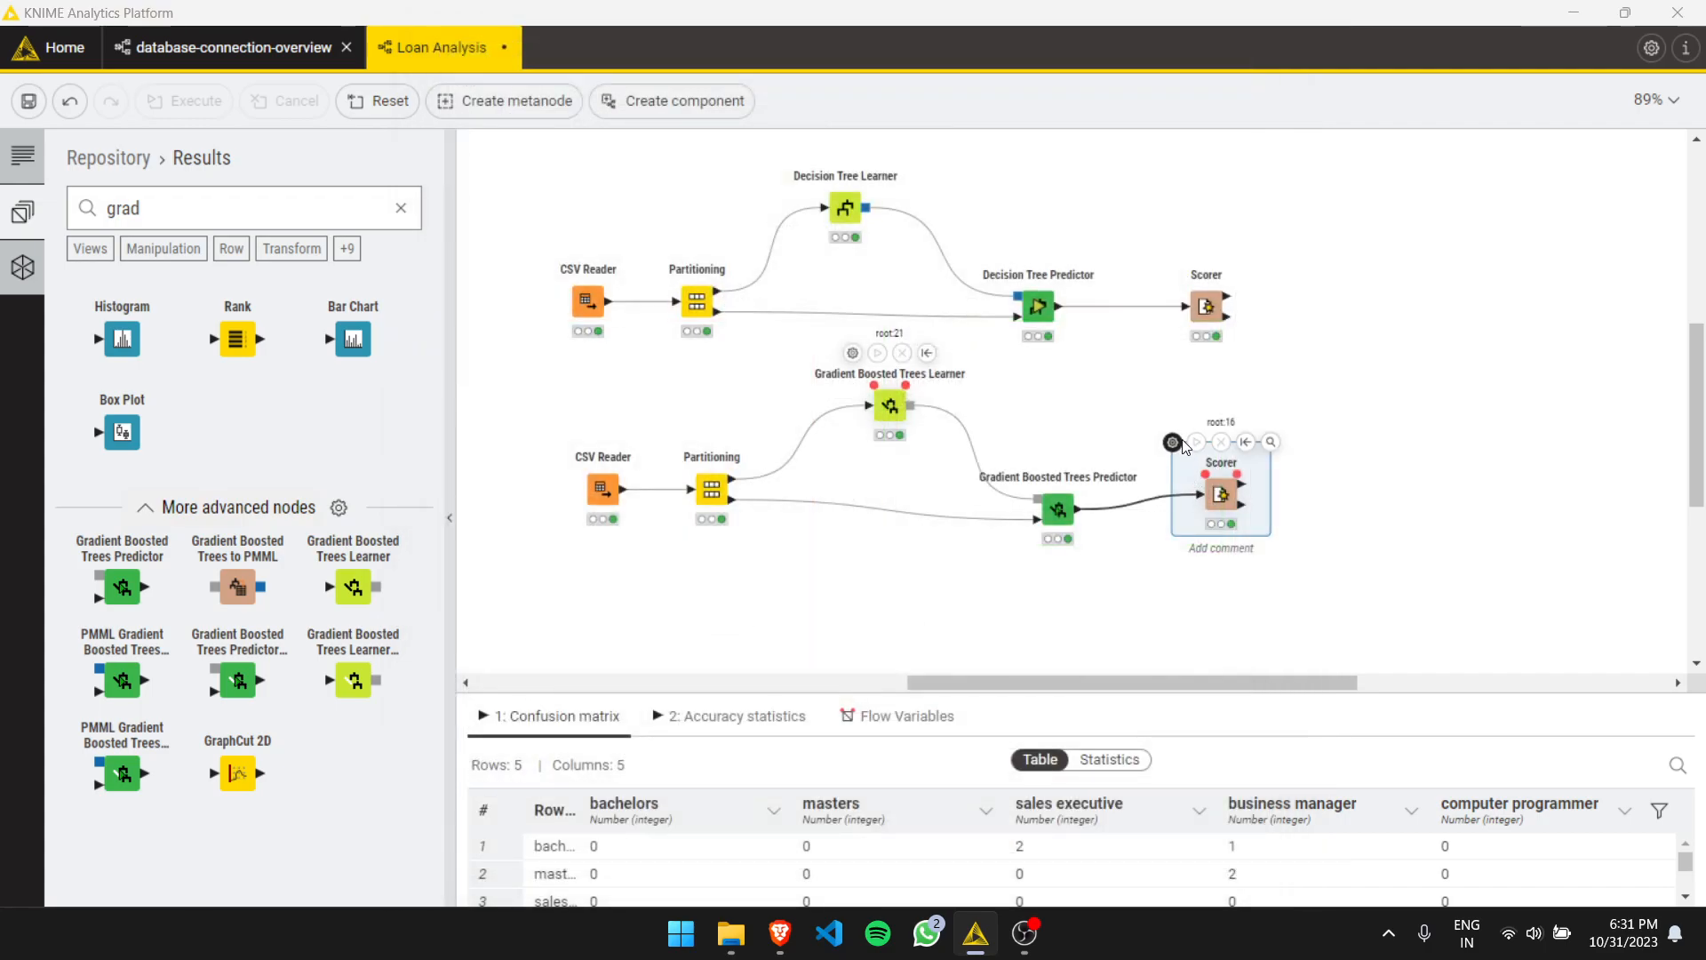
# - Set the Scorer's first column to degree and apply
pyautogui.click(1173, 442)
pyautogui.click(668, 332)
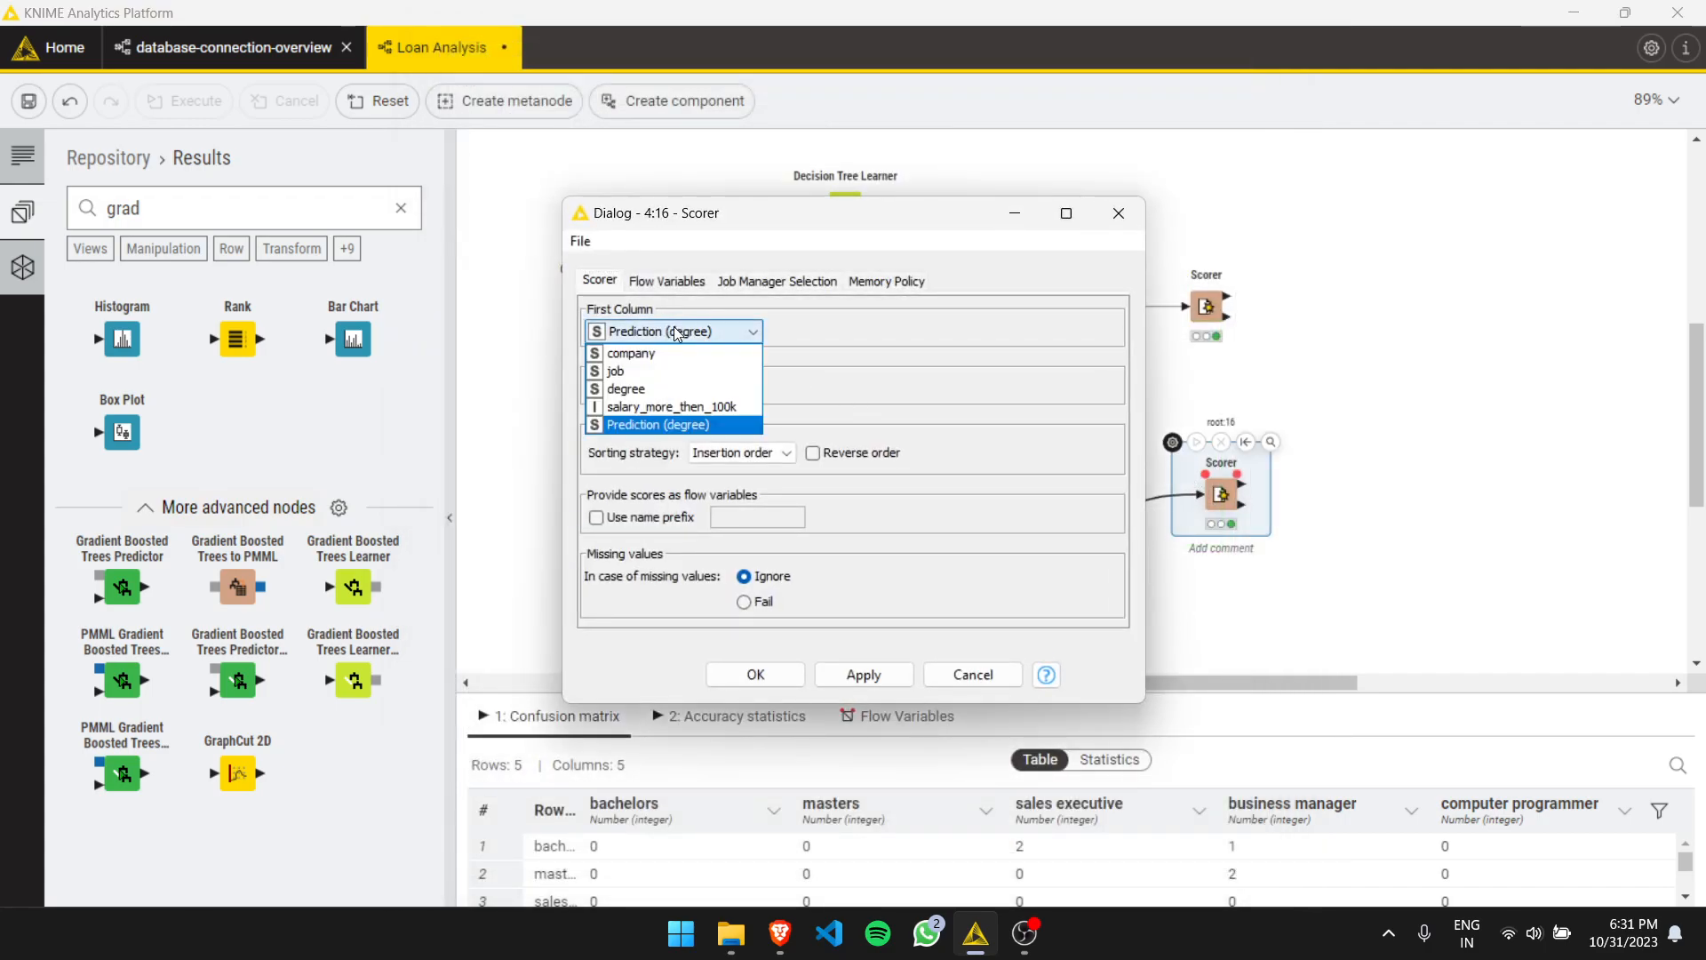
pyautogui.click(671, 391)
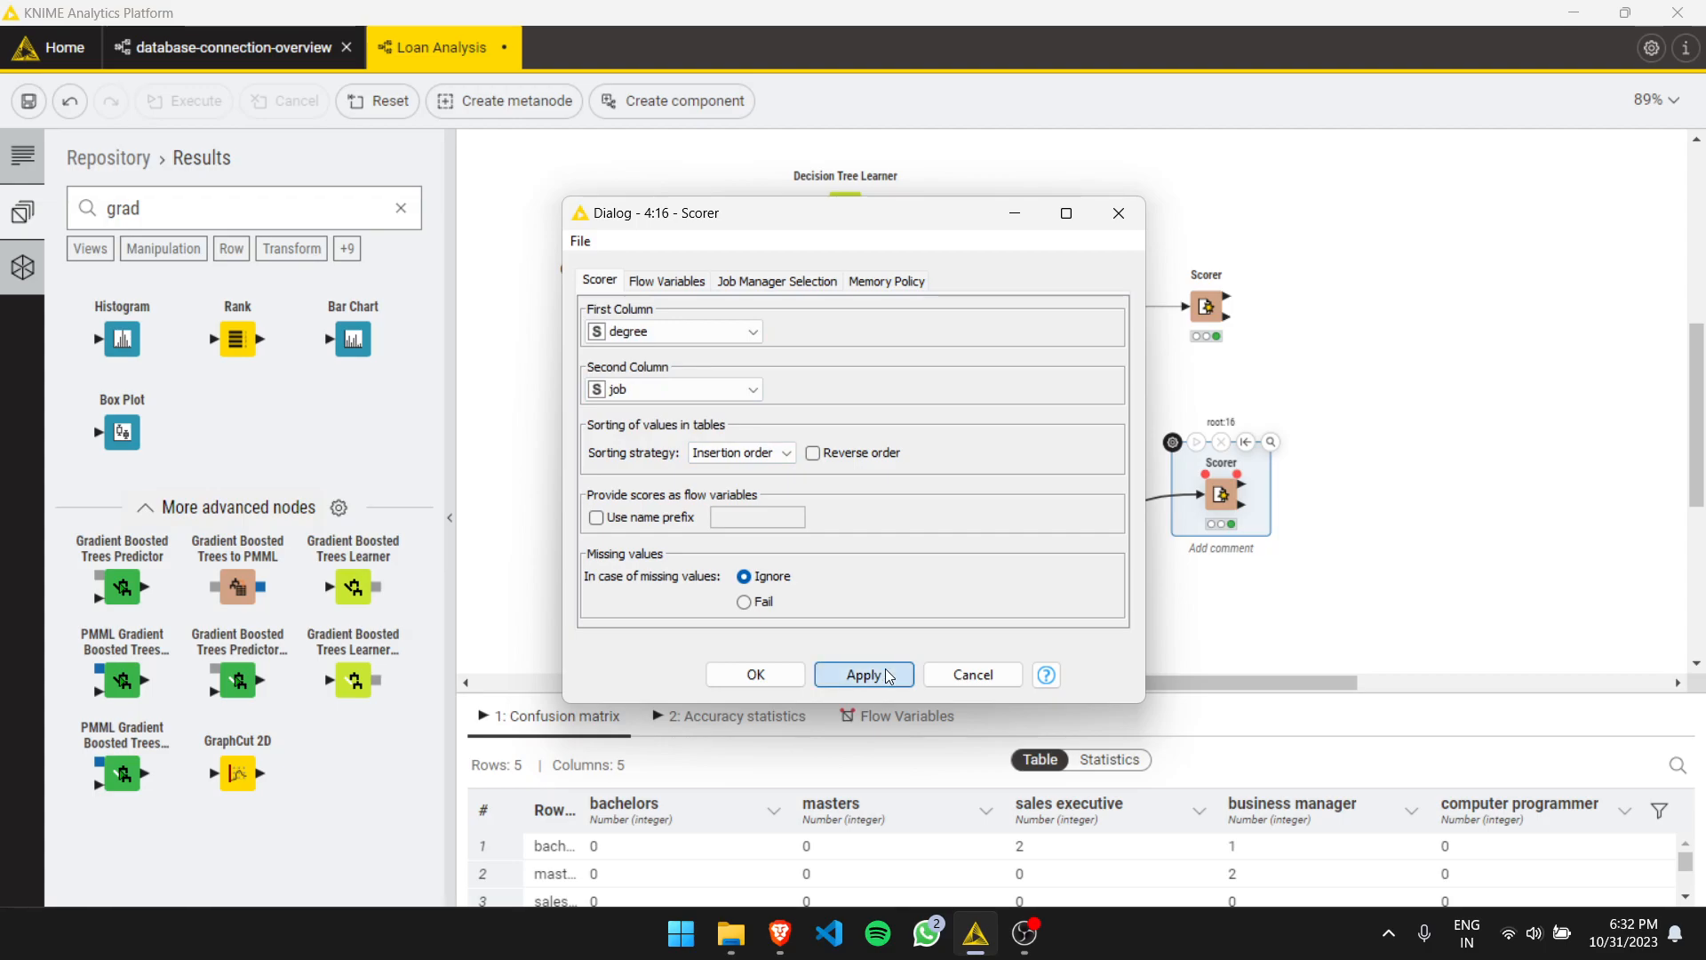
pyautogui.click(886, 676)
# - Open the Scorer's confusion matrix view and close it
pyautogui.rightClick(1231, 495)
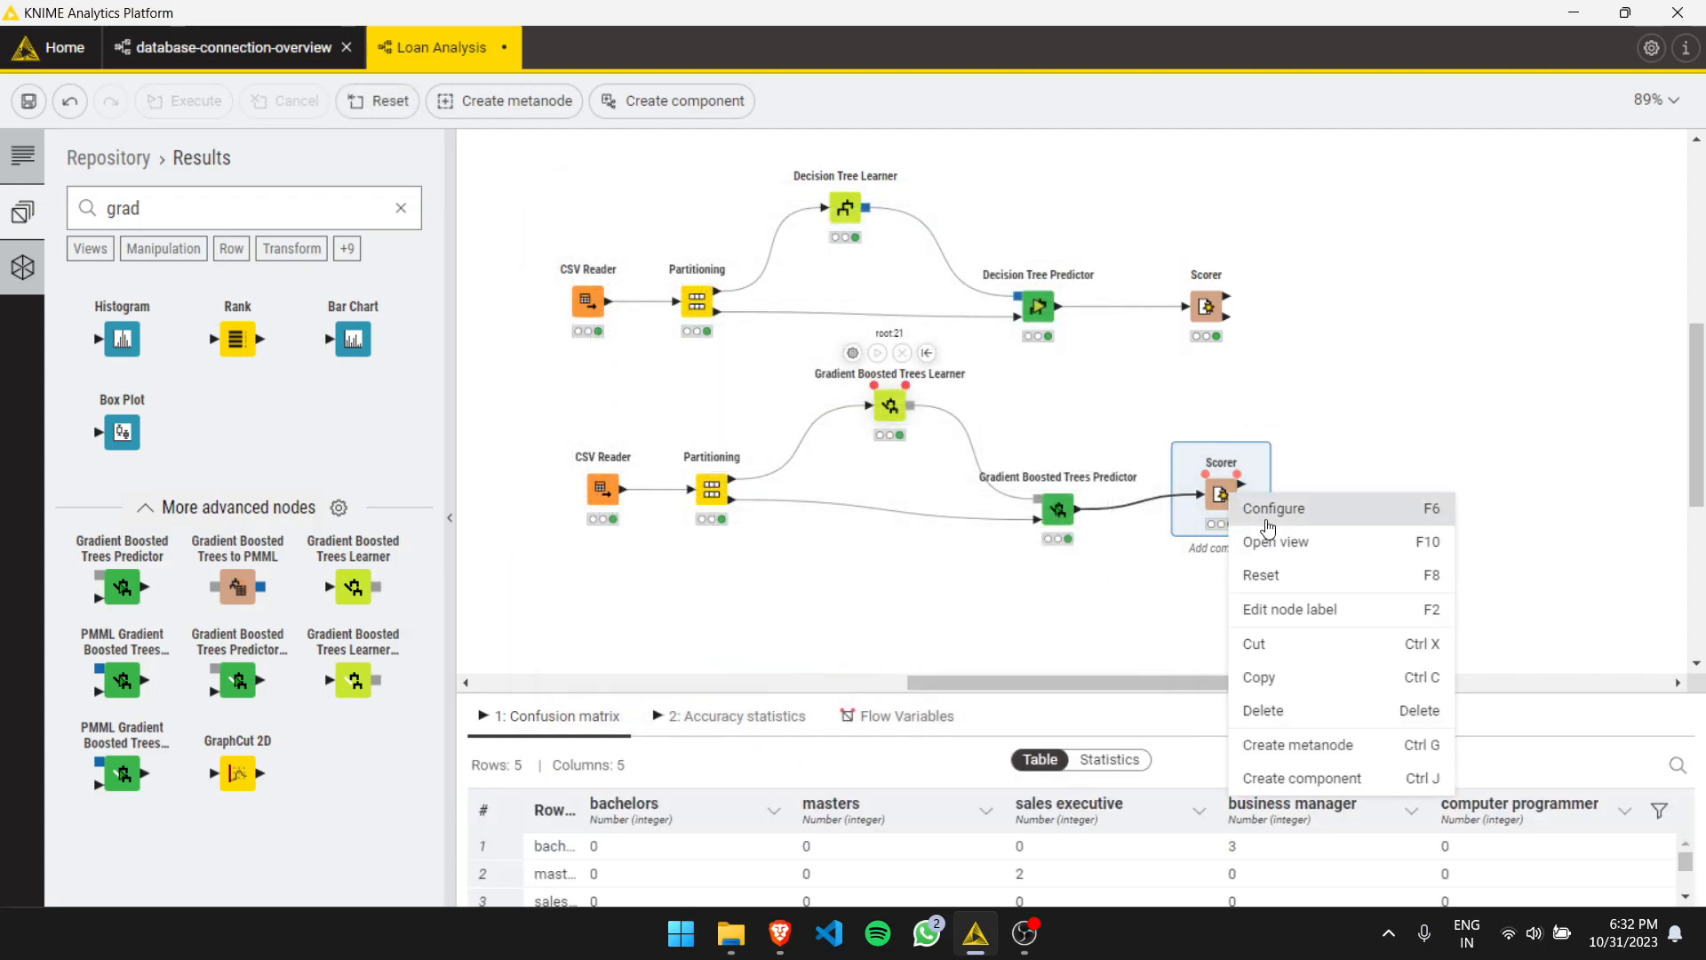
pyautogui.click(1271, 539)
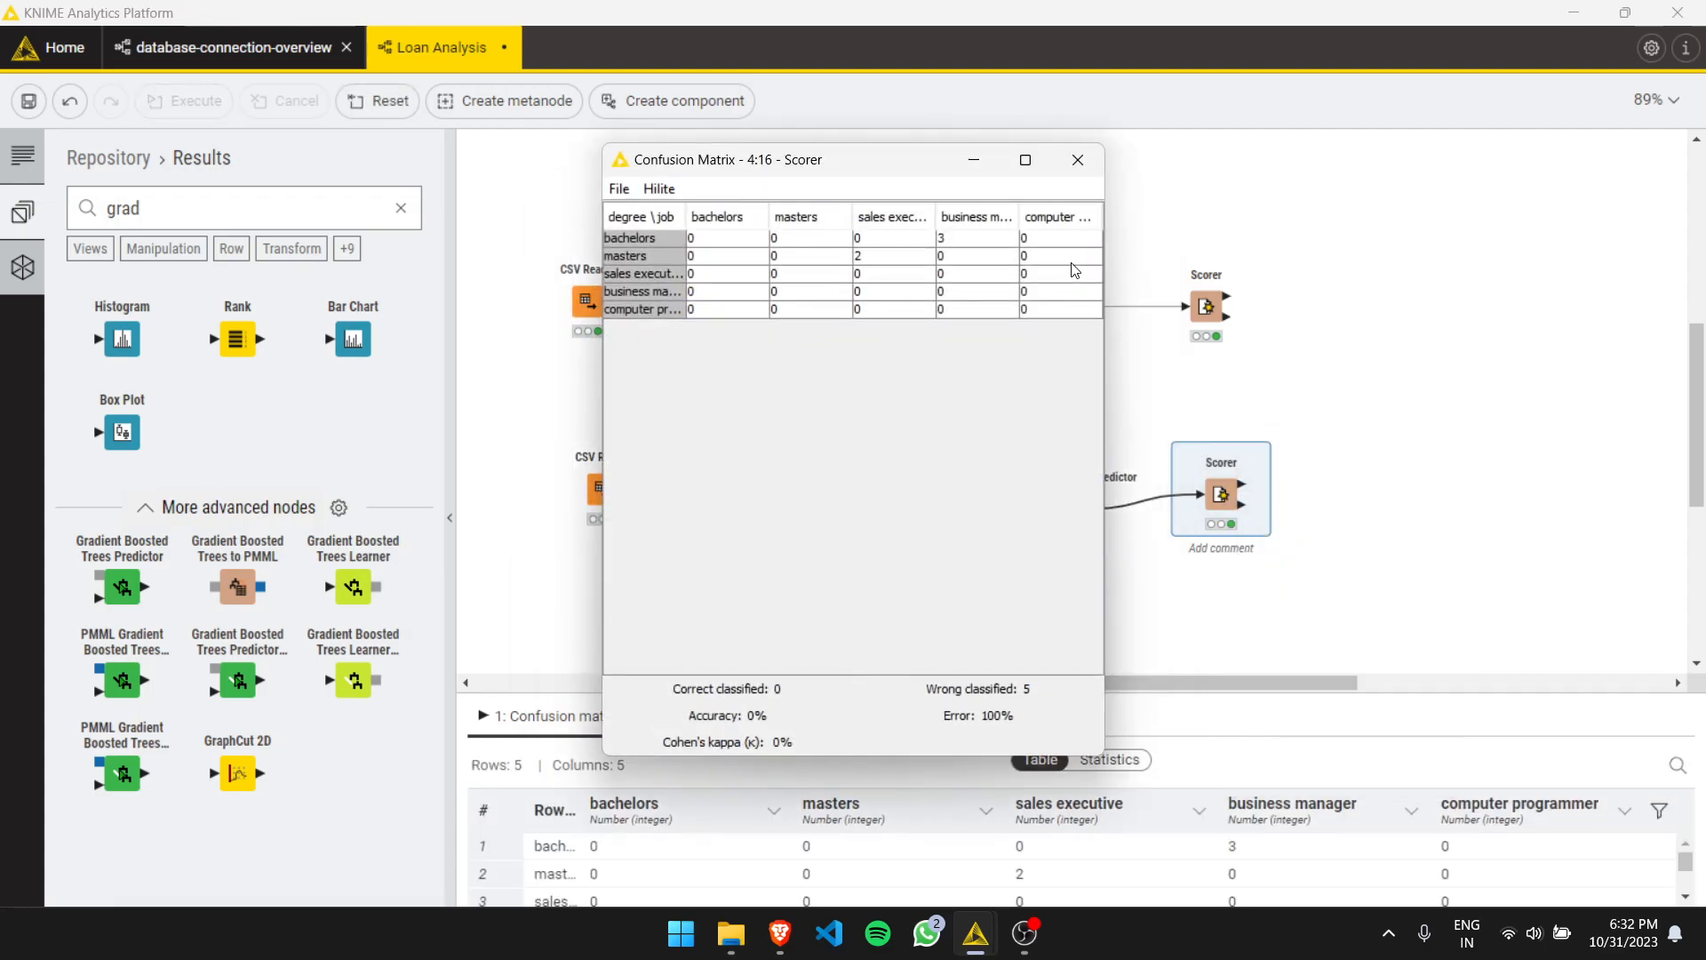
pyautogui.click(1078, 160)
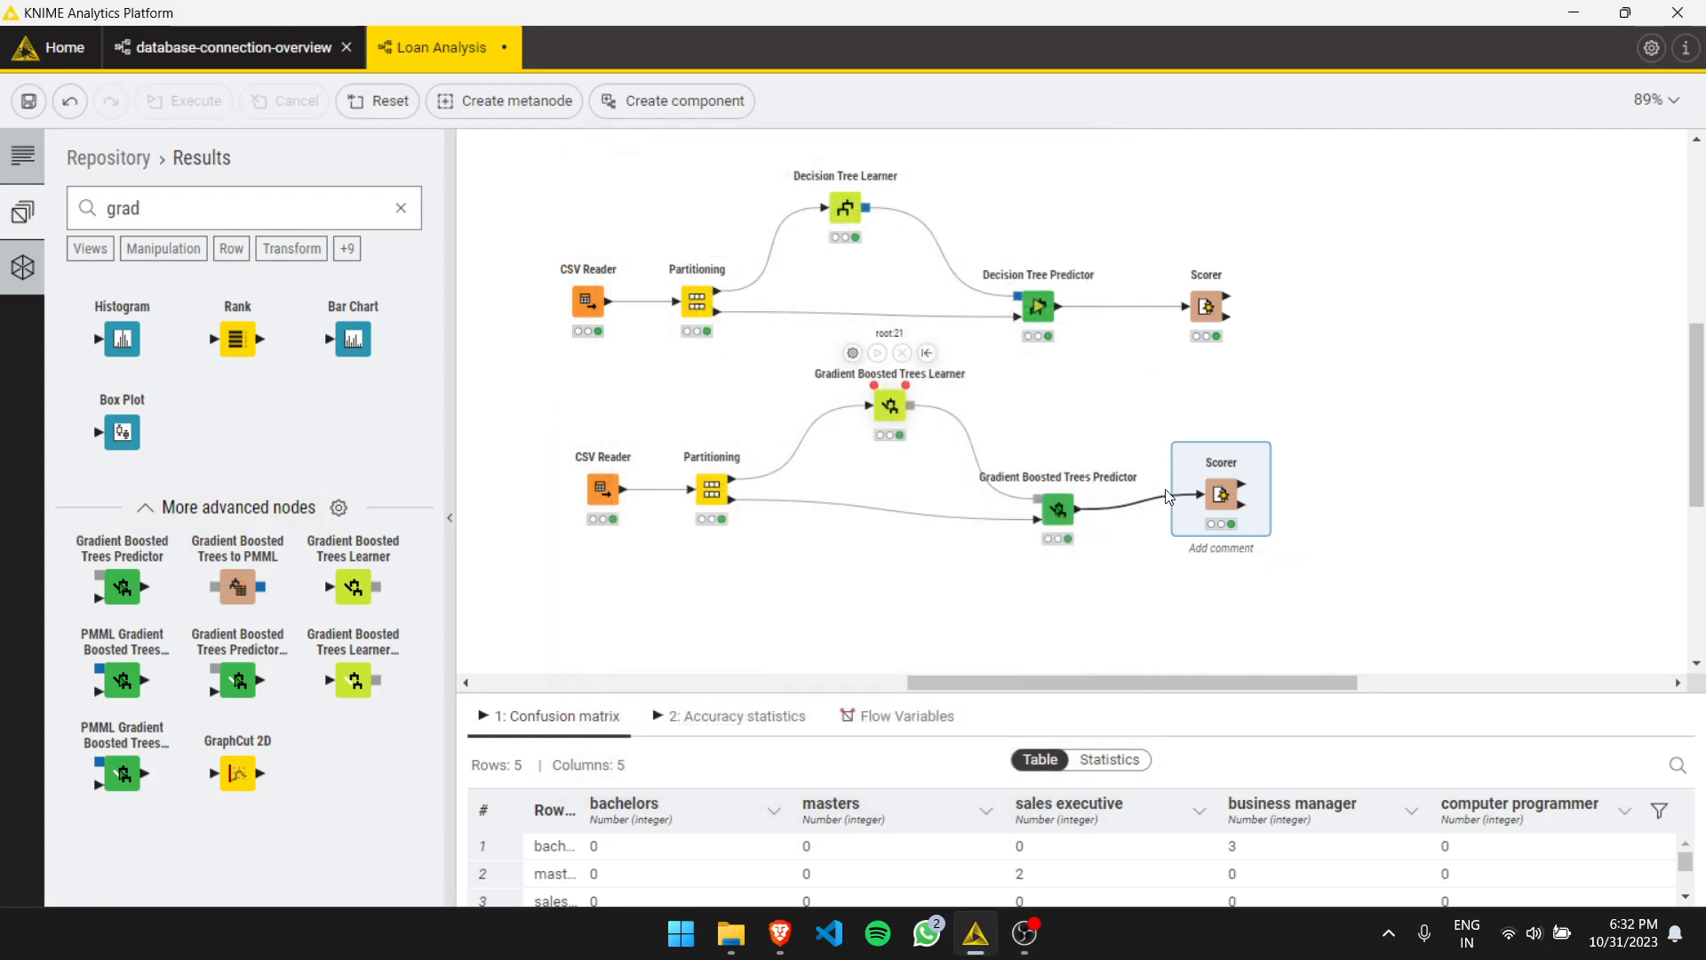
# - Review the Gradient Boosted Trees Learner and Predictor settings
pyautogui.click(1065, 496)
pyautogui.doubleClick(889, 407)
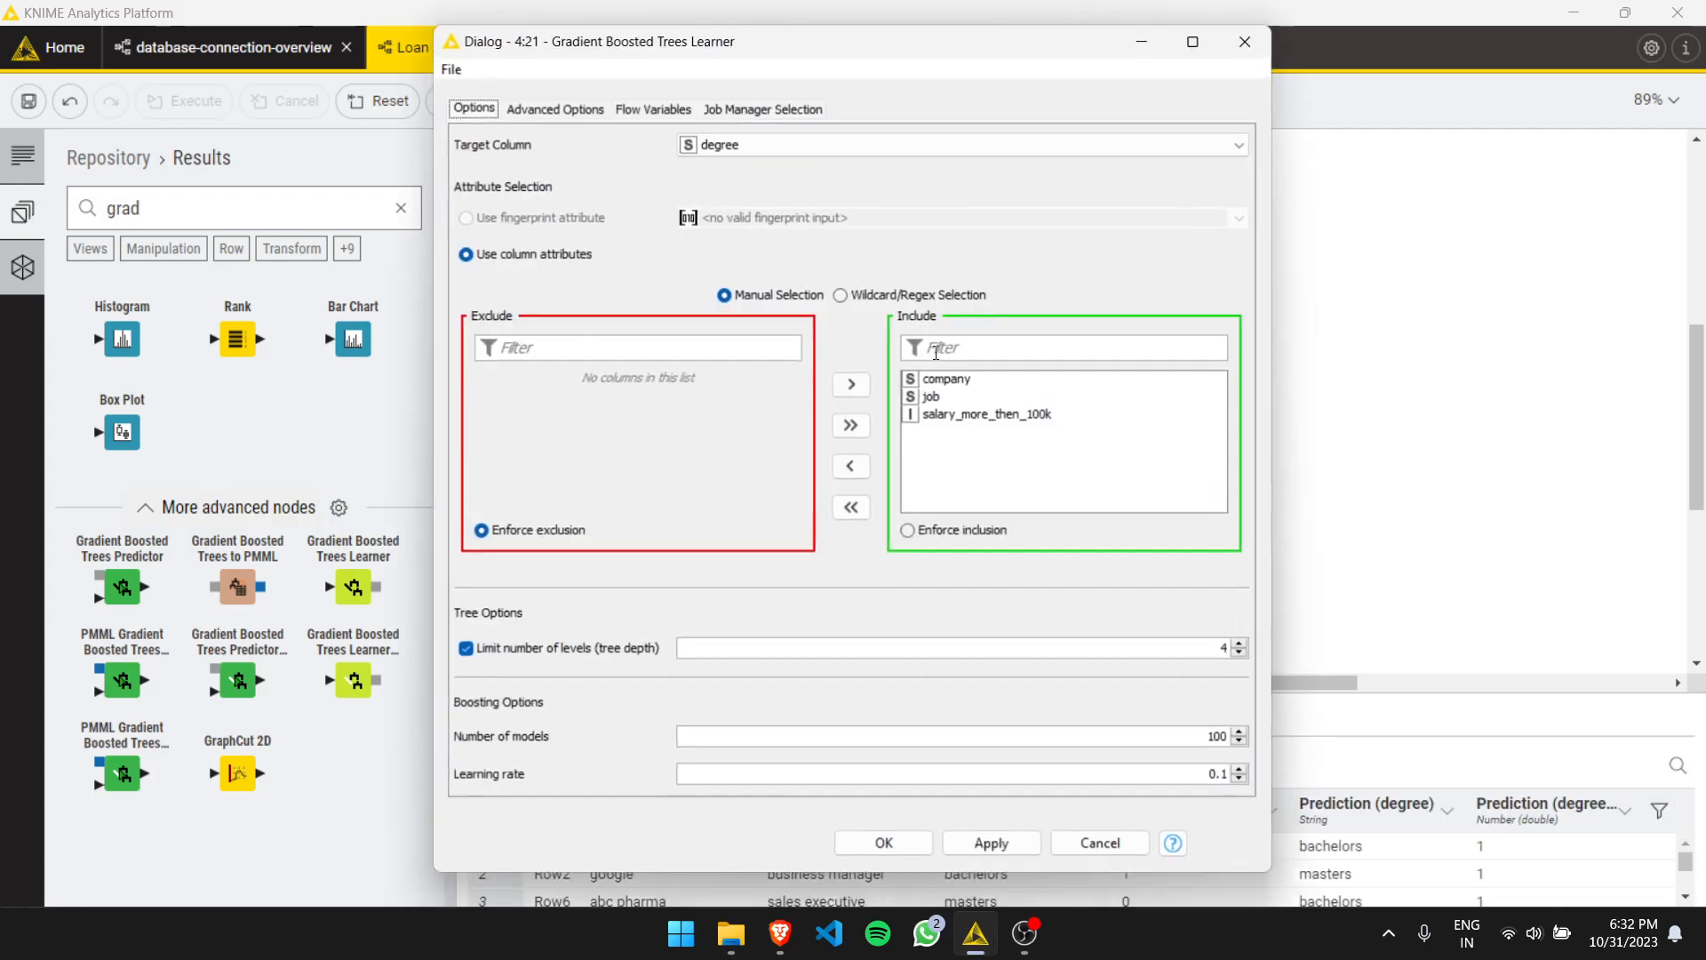
pyautogui.click(1247, 40)
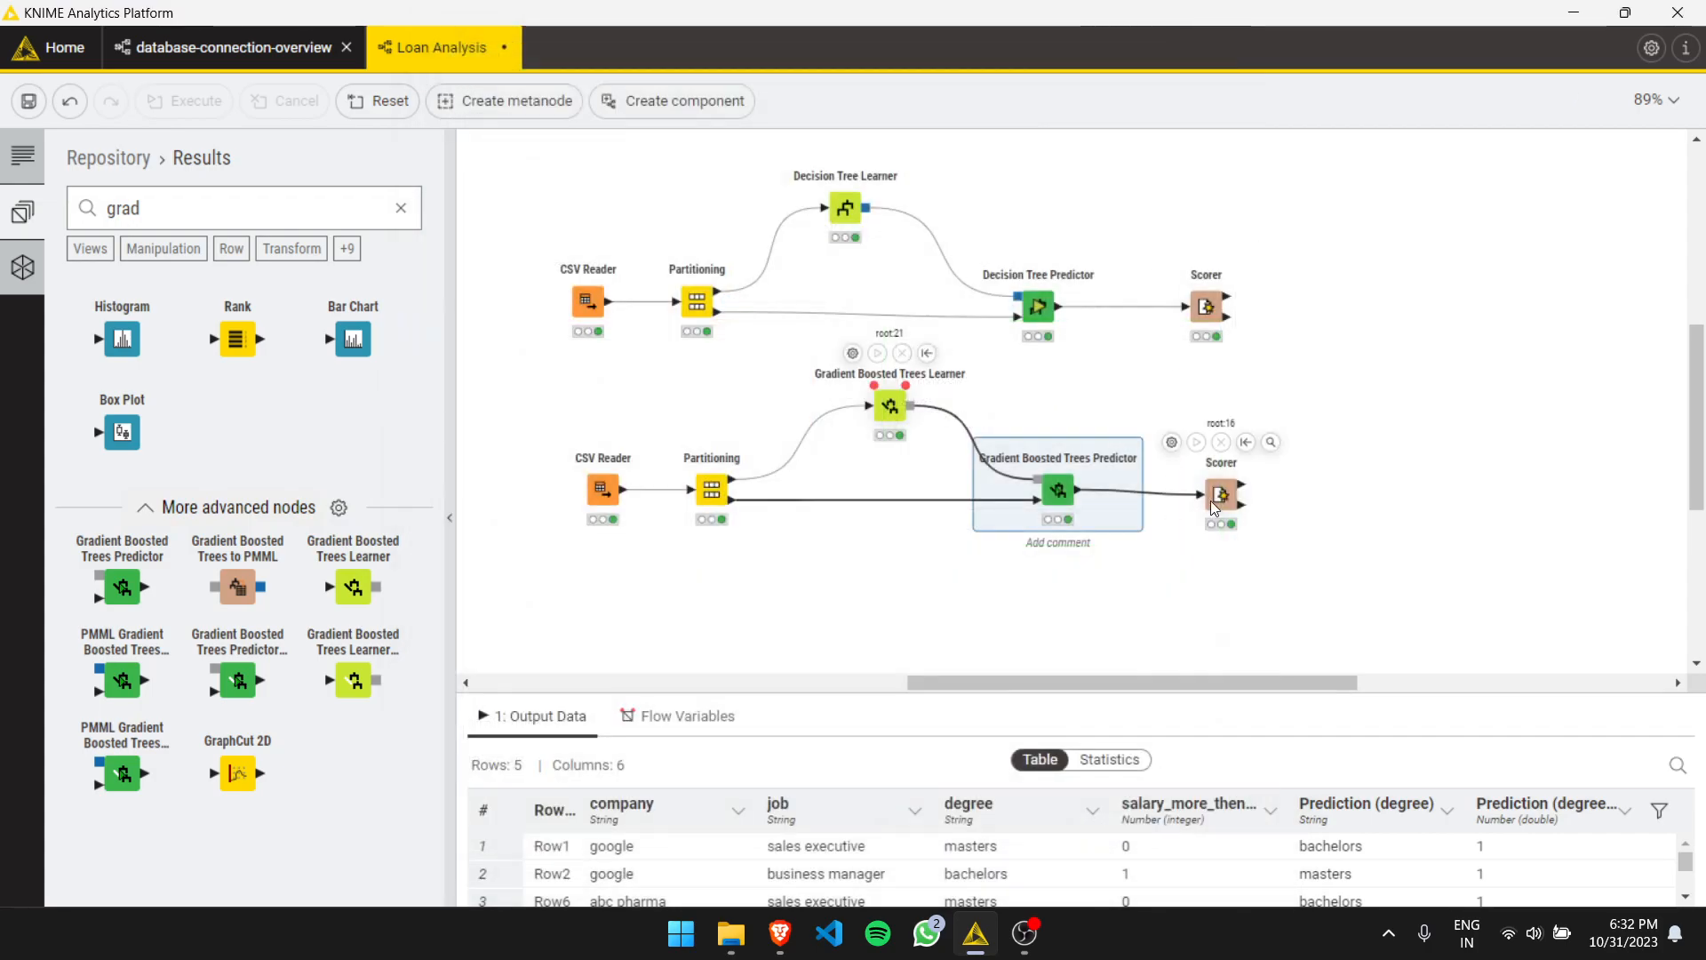
pyautogui.click(1021, 438)
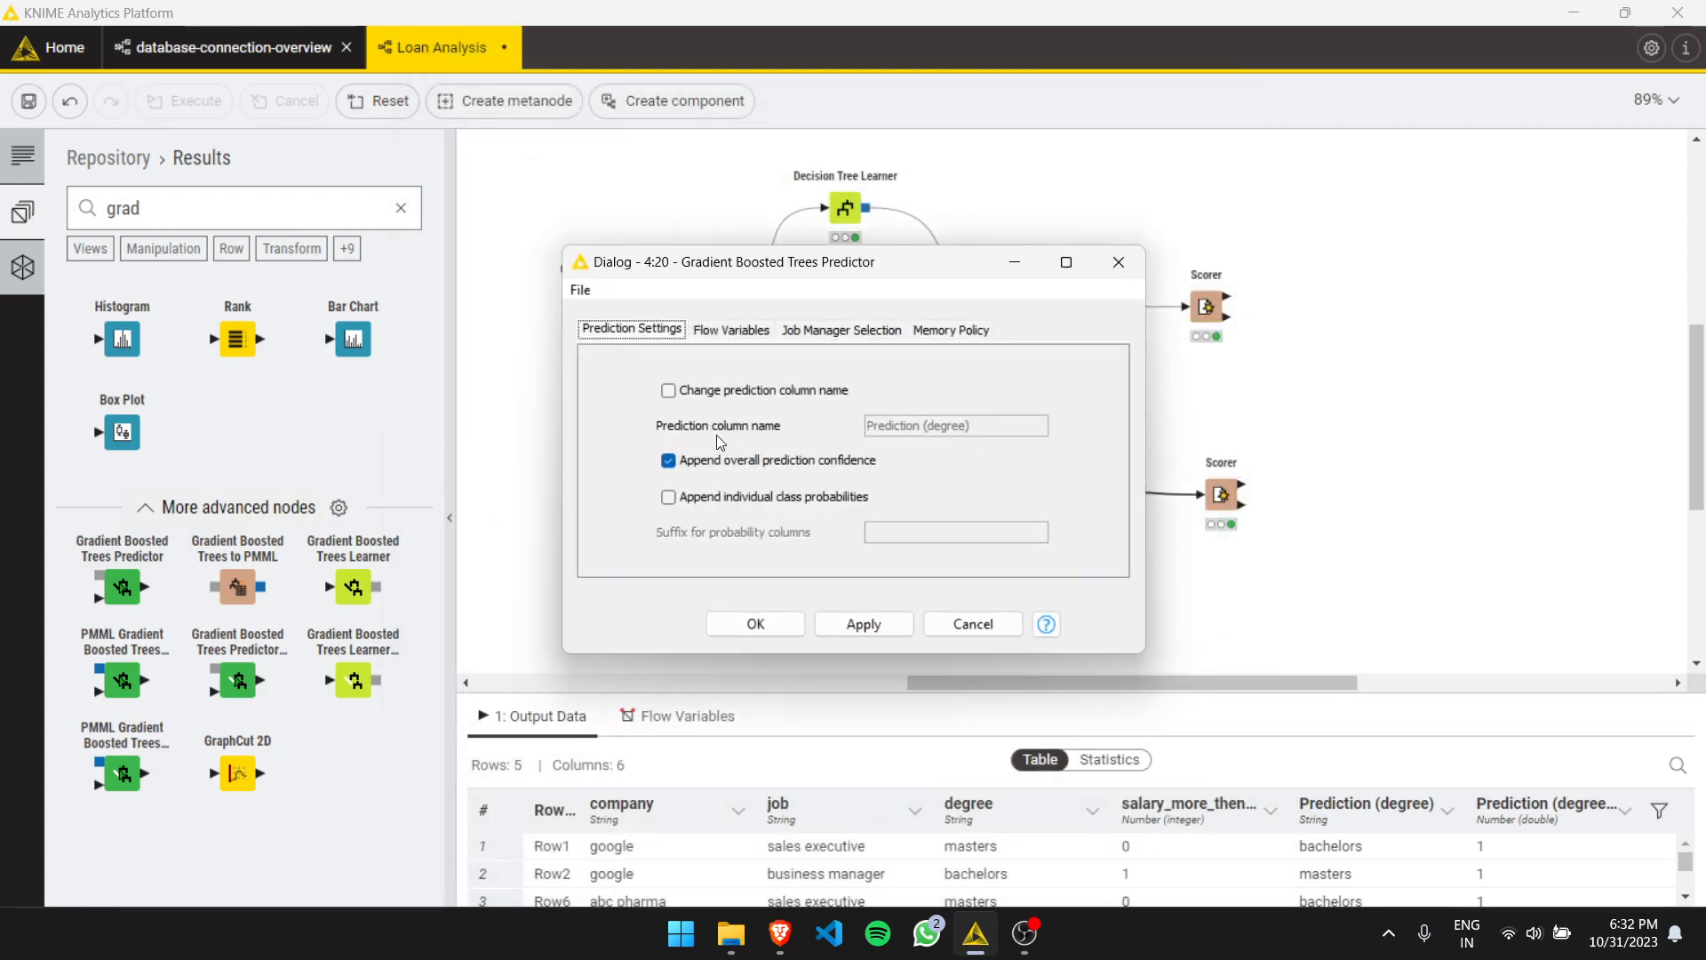
pyautogui.click(1147, 252)
# - Set the Scorer's second column to Prediction (degree) and apply
pyautogui.click(1171, 442)
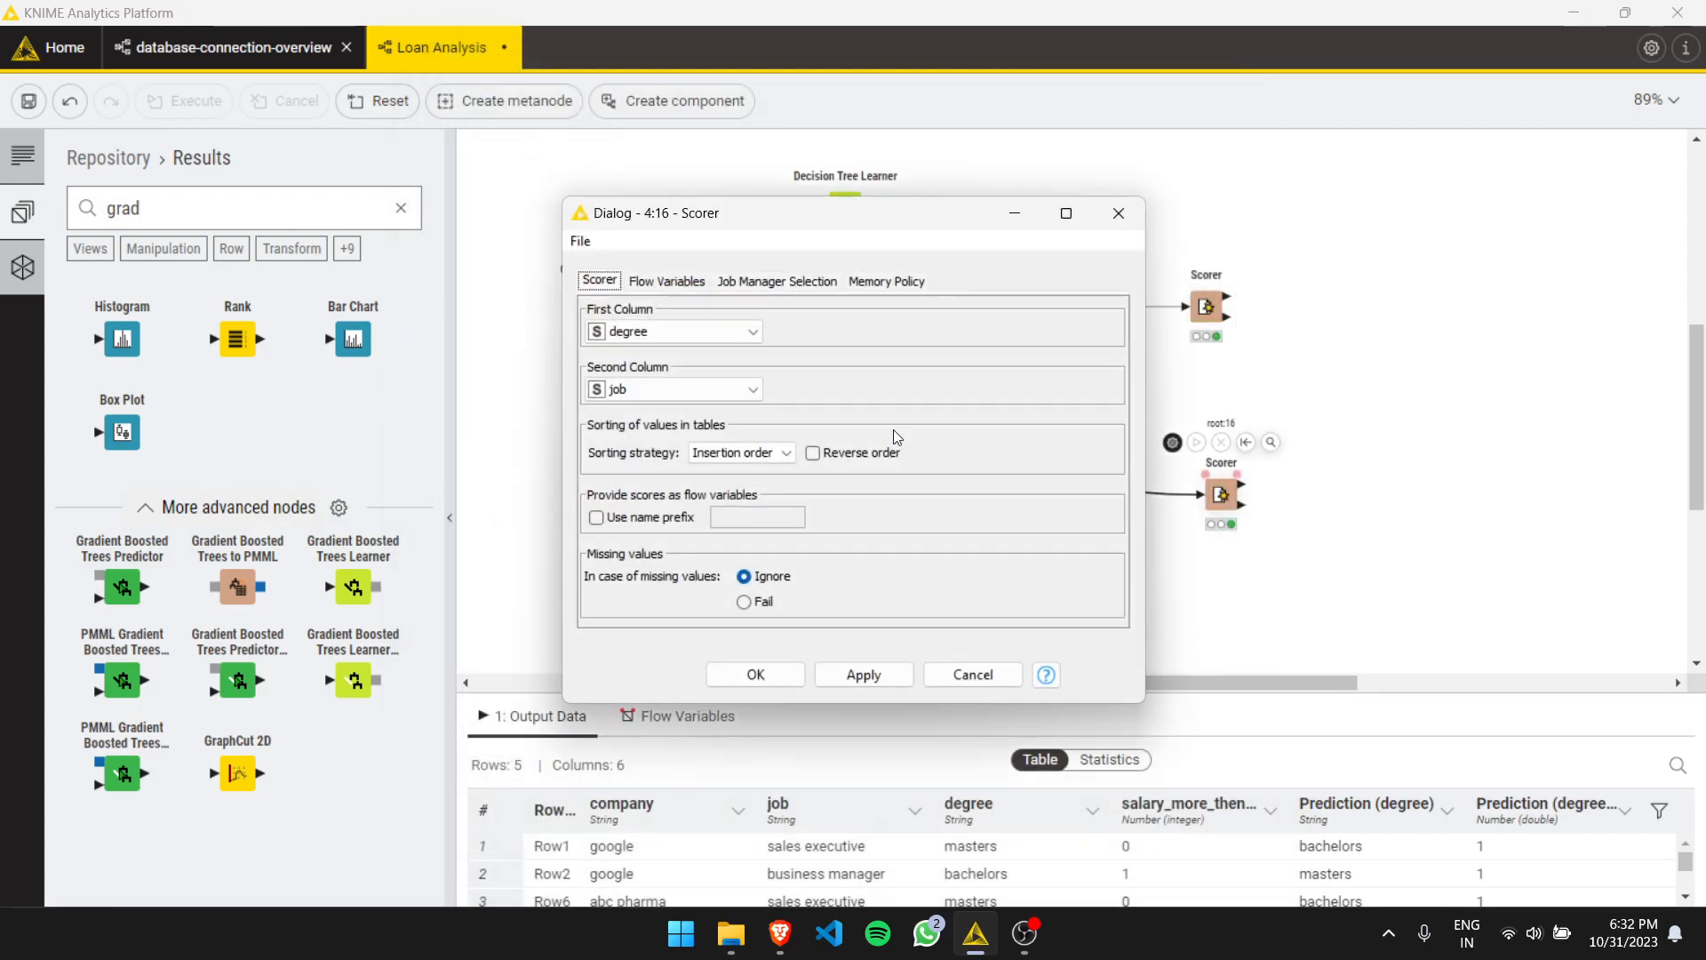
pyautogui.click(697, 390)
pyautogui.click(697, 483)
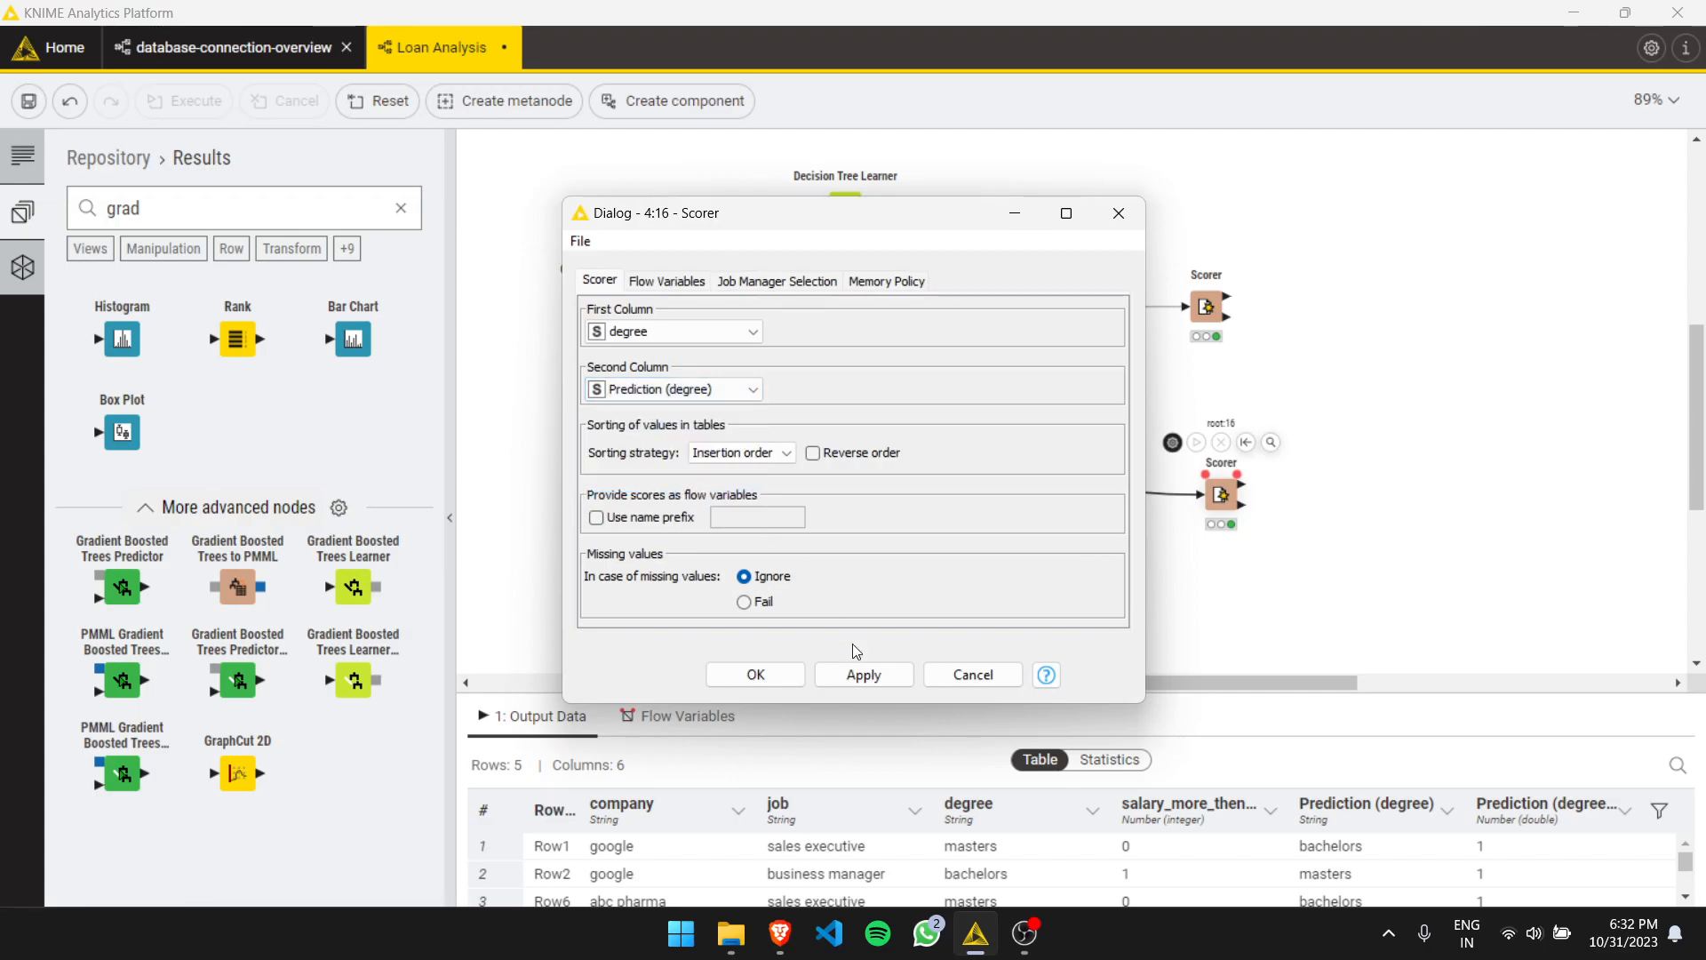
pyautogui.click(863, 675)
# - Execute the Scorer and review its confusion matrix, then close the view
pyautogui.click(1196, 441)
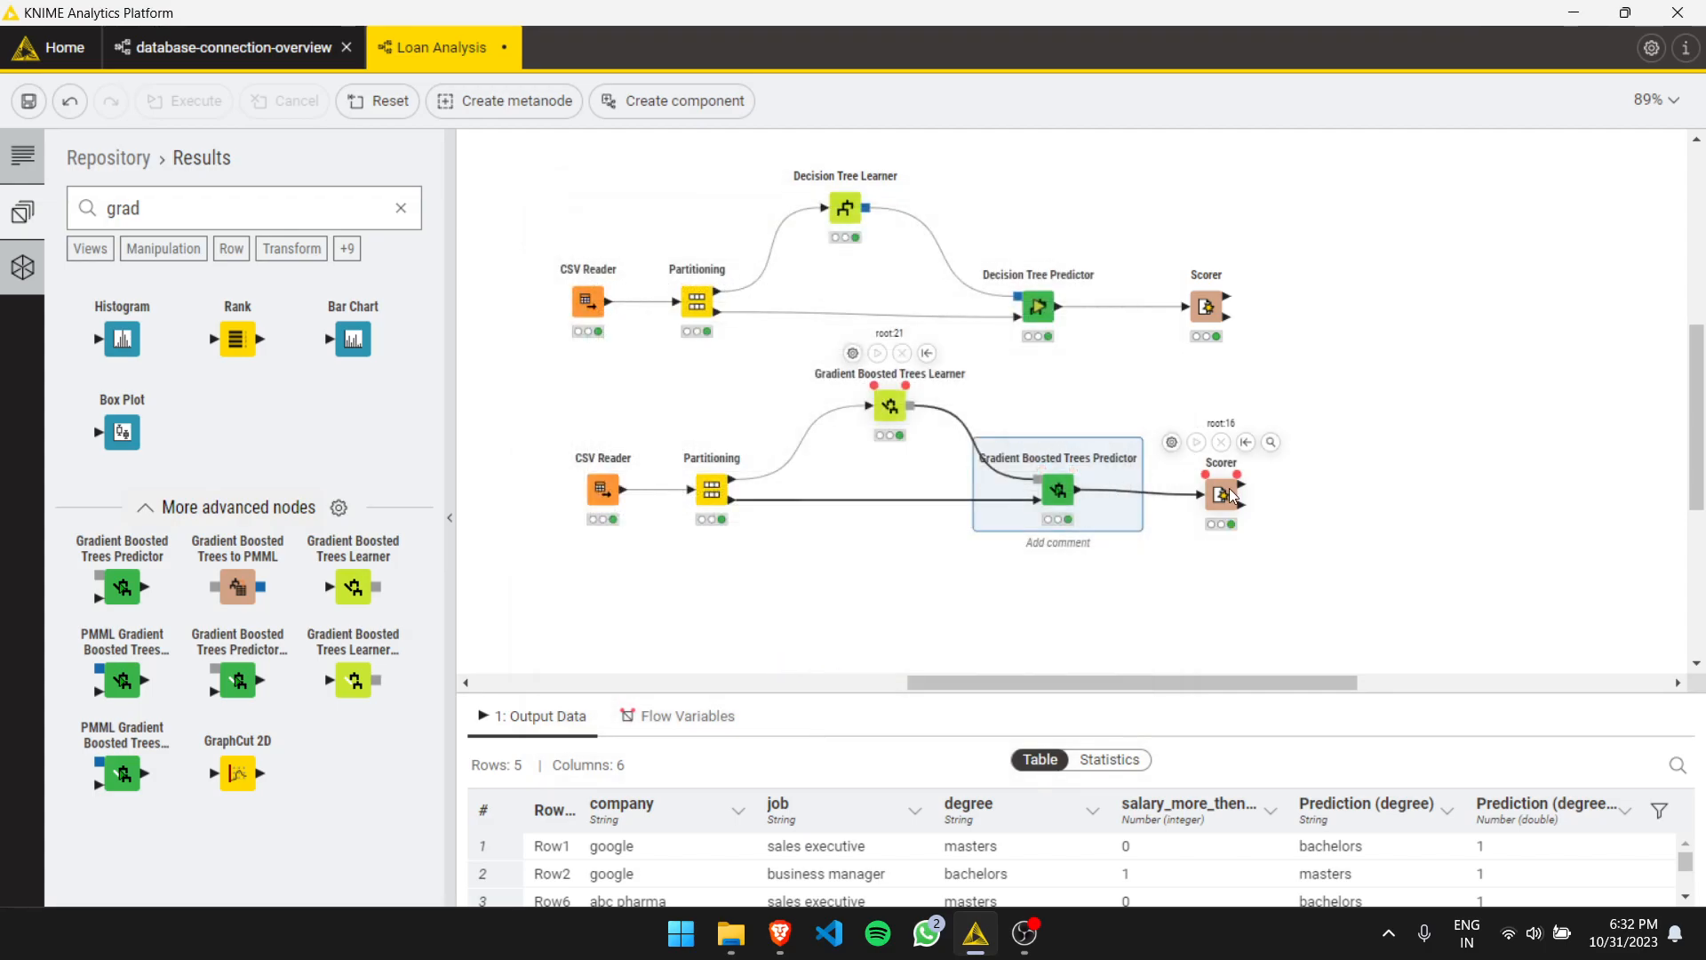
pyautogui.rightClick(1223, 491)
pyautogui.click(1262, 541)
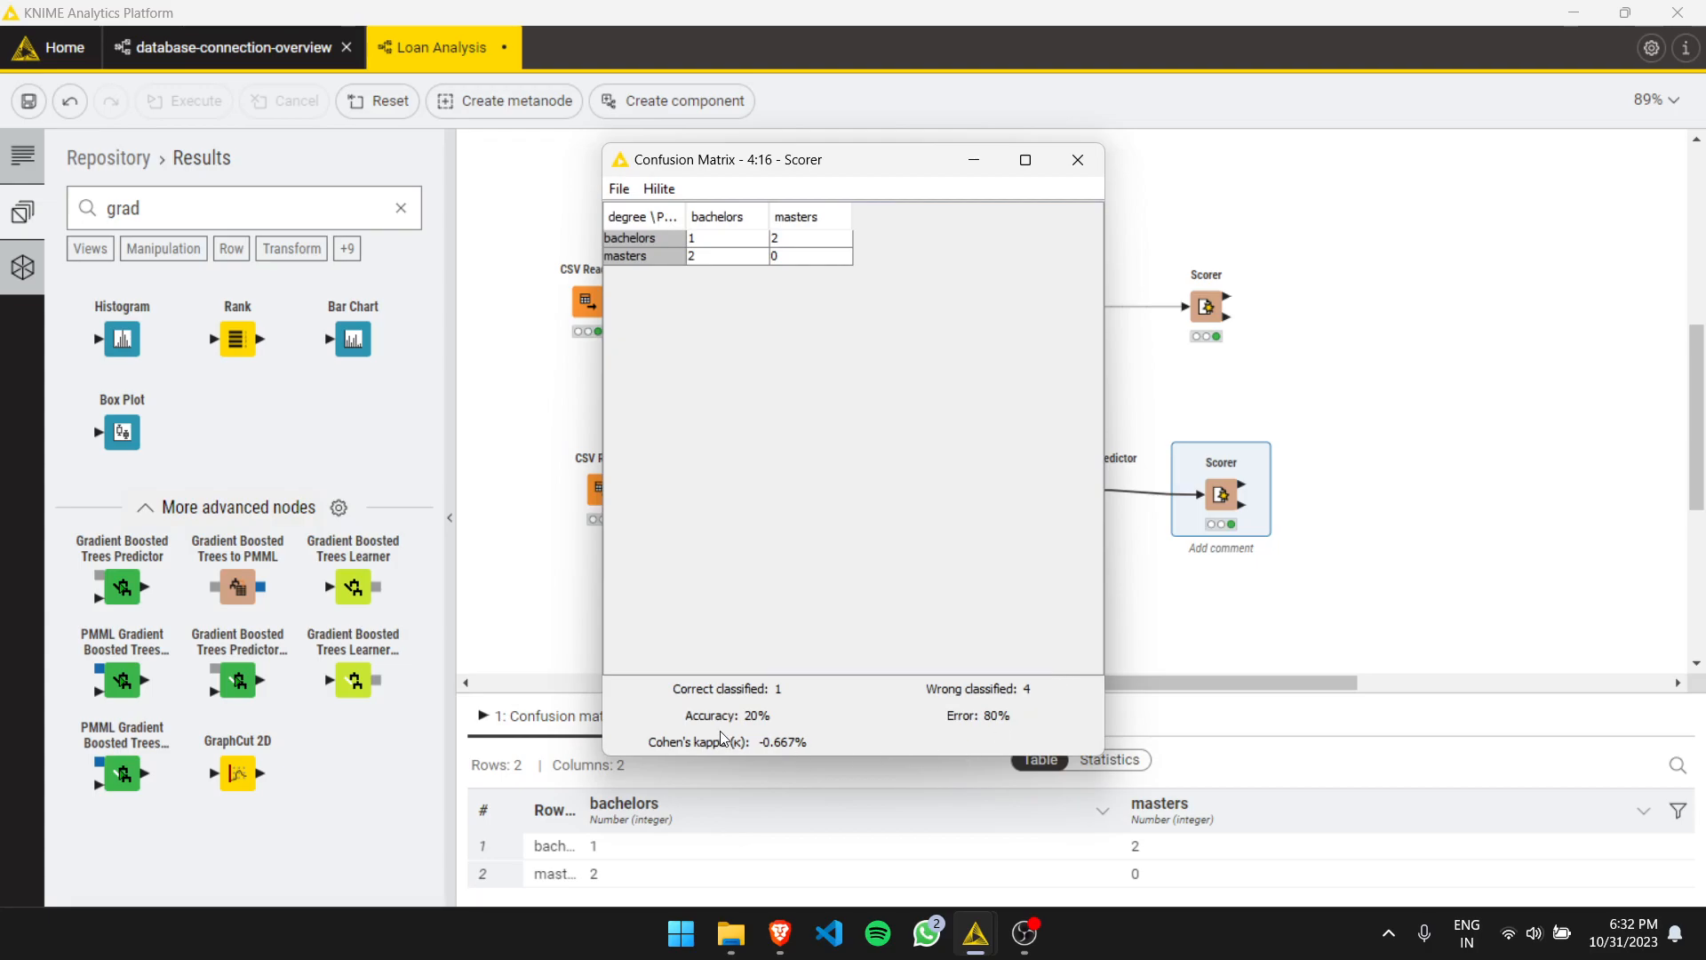
pyautogui.moveTo(849, 163); pyautogui.dragTo(819, 172)
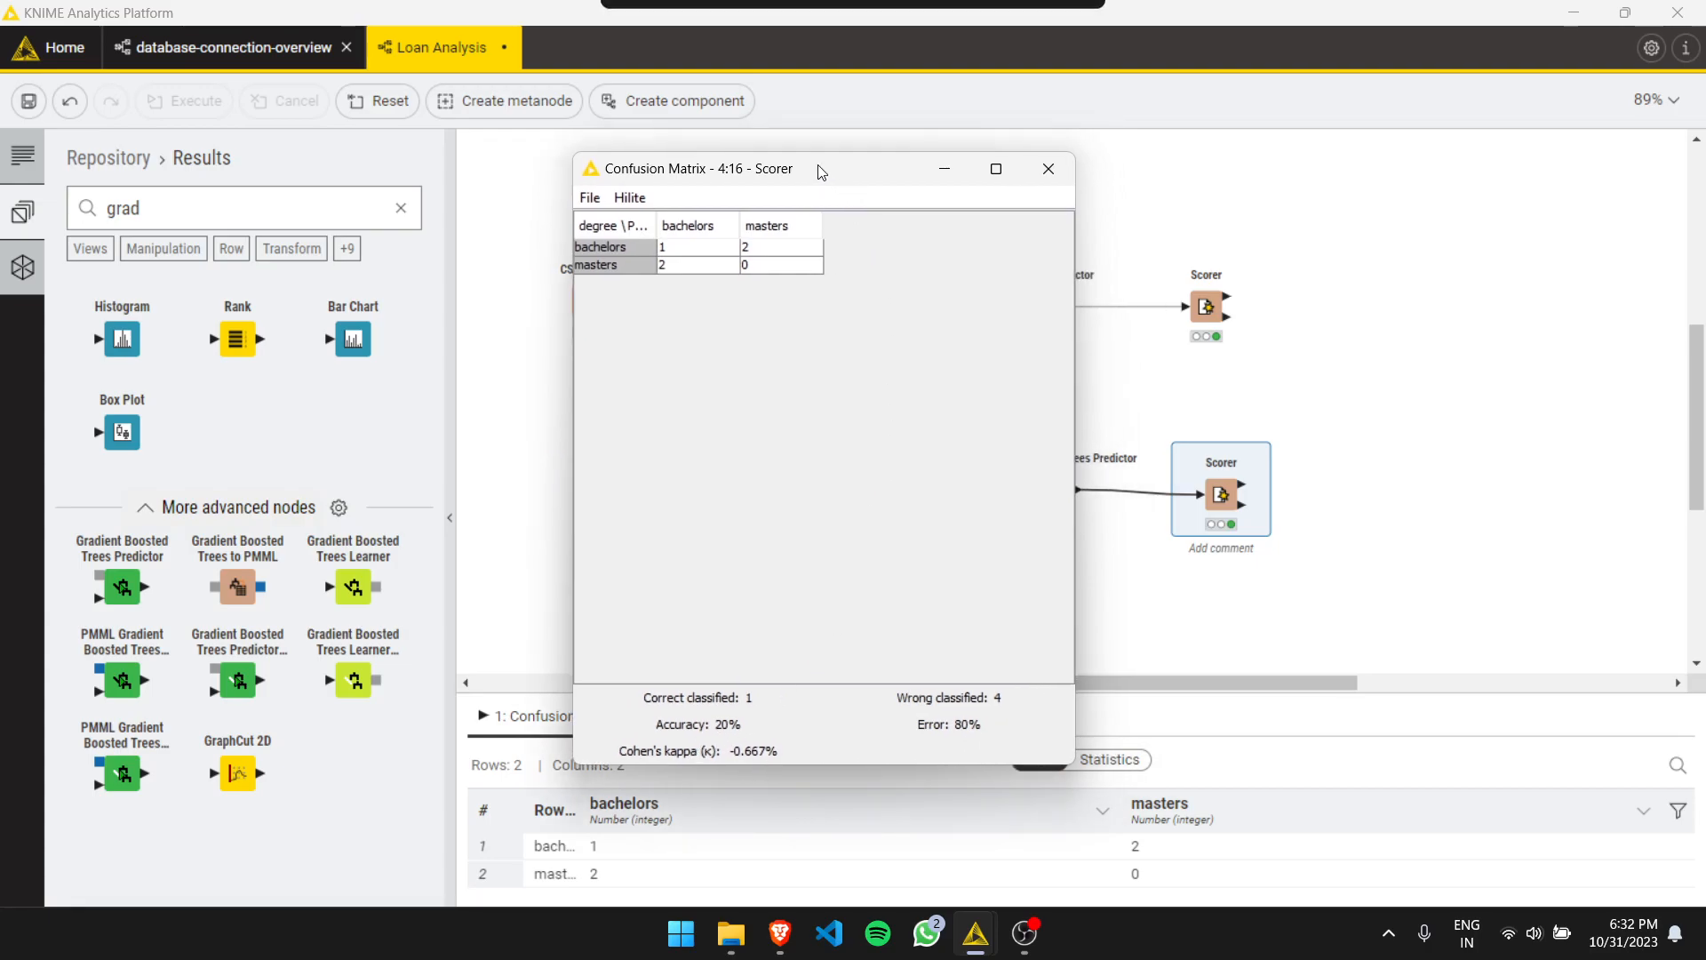
pyautogui.click(1048, 170)
# - Duplicate the gradient boosted trees workflow and place the copy below it
pyautogui.click(880, 411)
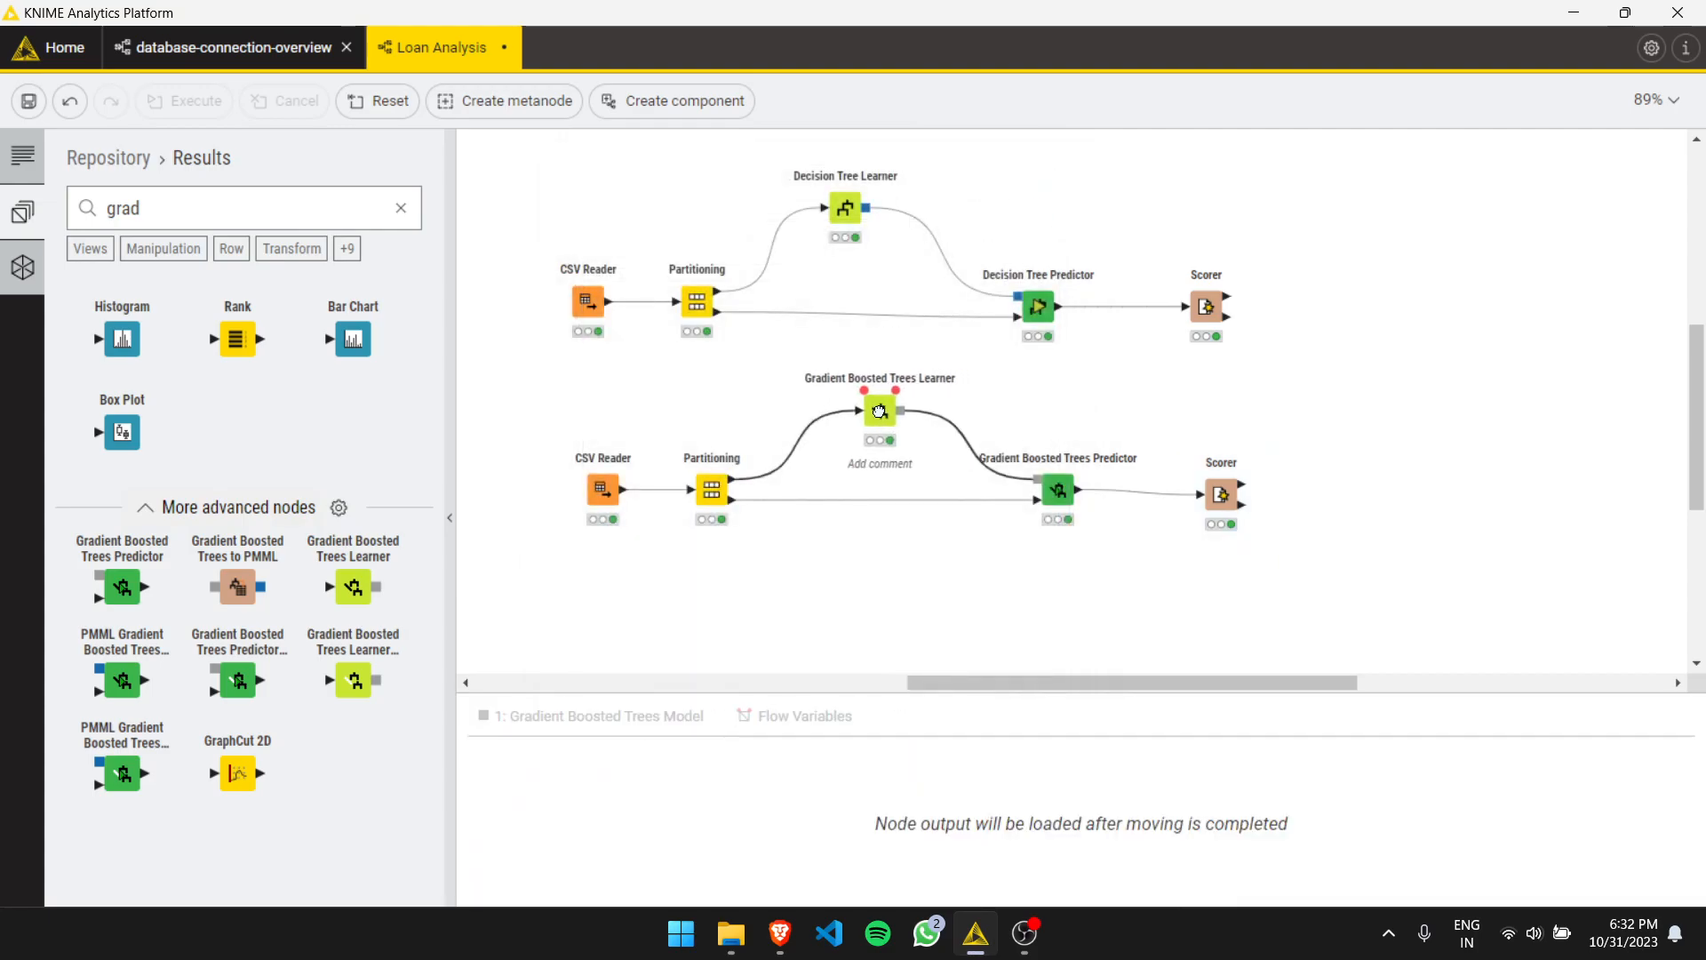
pyautogui.moveTo(855, 418)
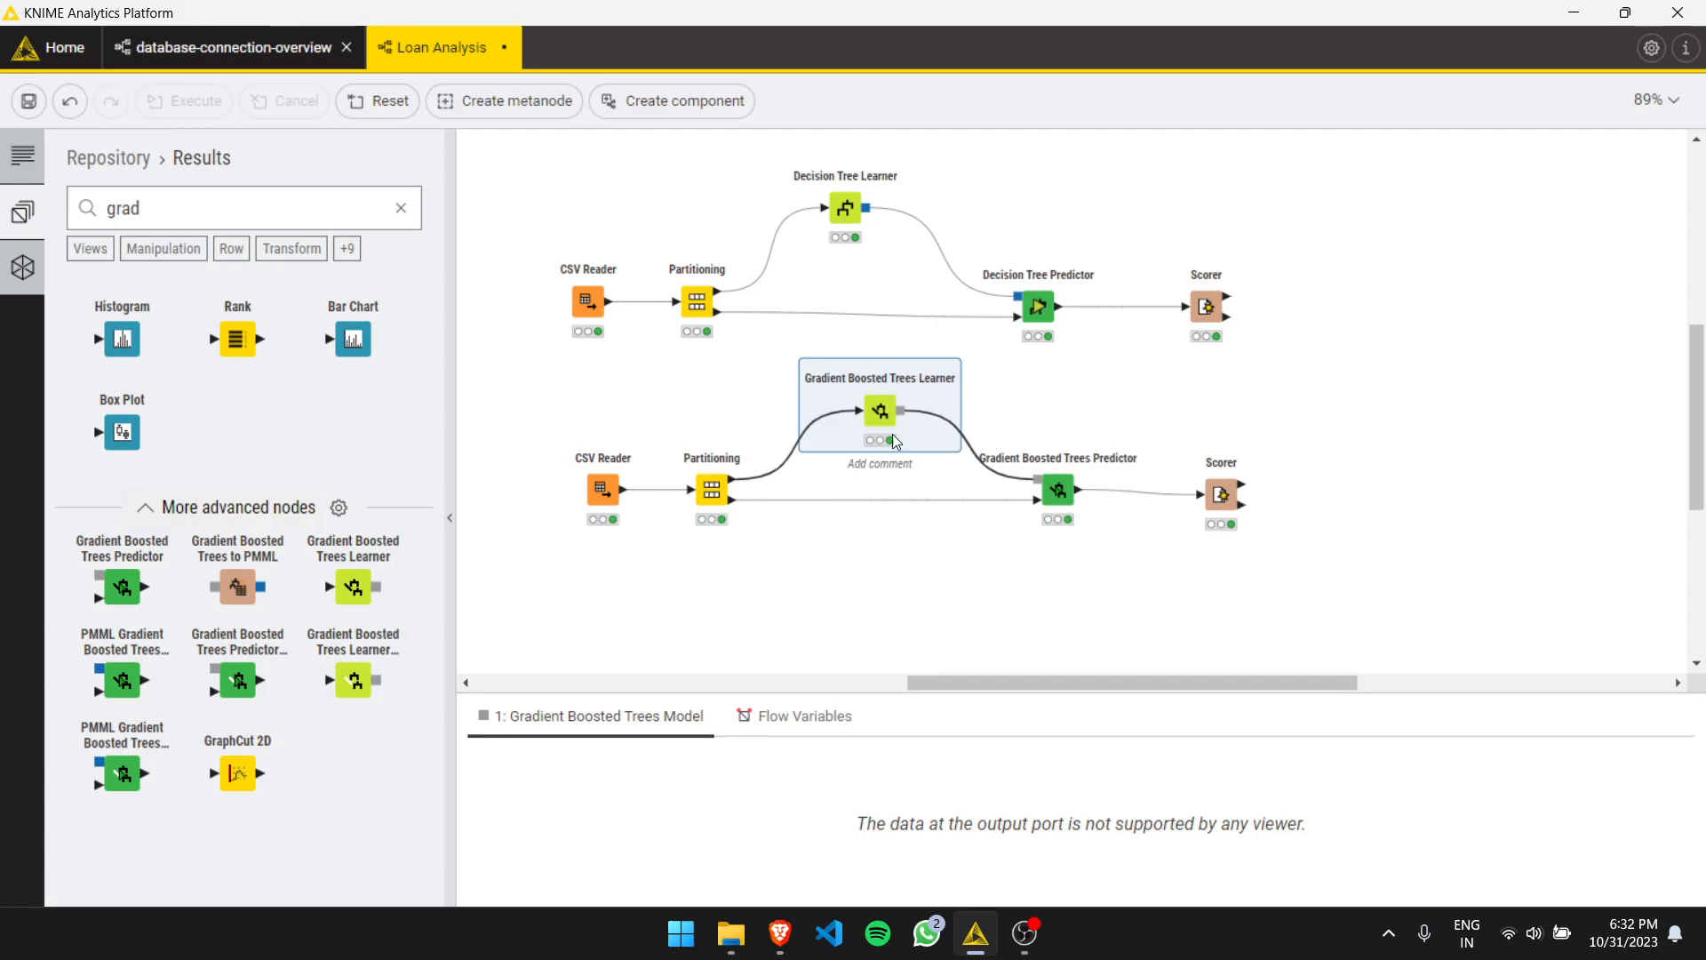
pyautogui.moveTo(569, 373); pyautogui.dragTo(1295, 552)
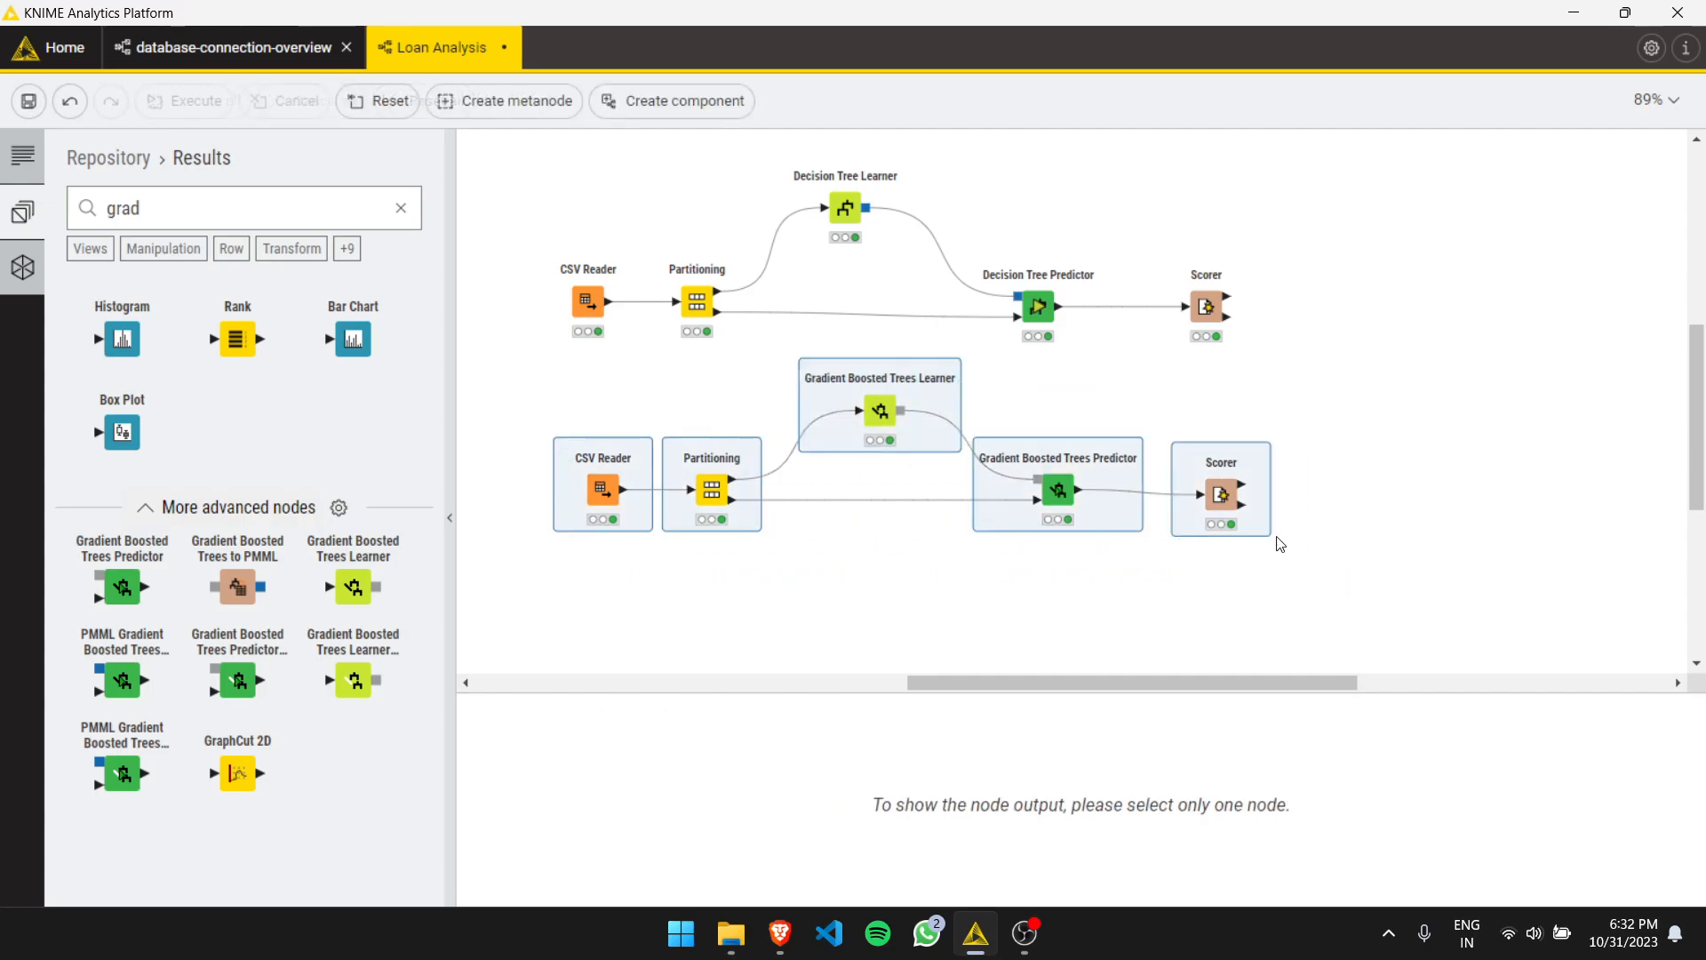
pyautogui.hotkey('ctrl', 'c')
pyautogui.hotkey('ctrl', 'v')
pyautogui.scroll(-5, 1275, 504)
pyautogui.moveTo(1181, 251); pyautogui.dragTo(1072, 380)
pyautogui.click(838, 473)
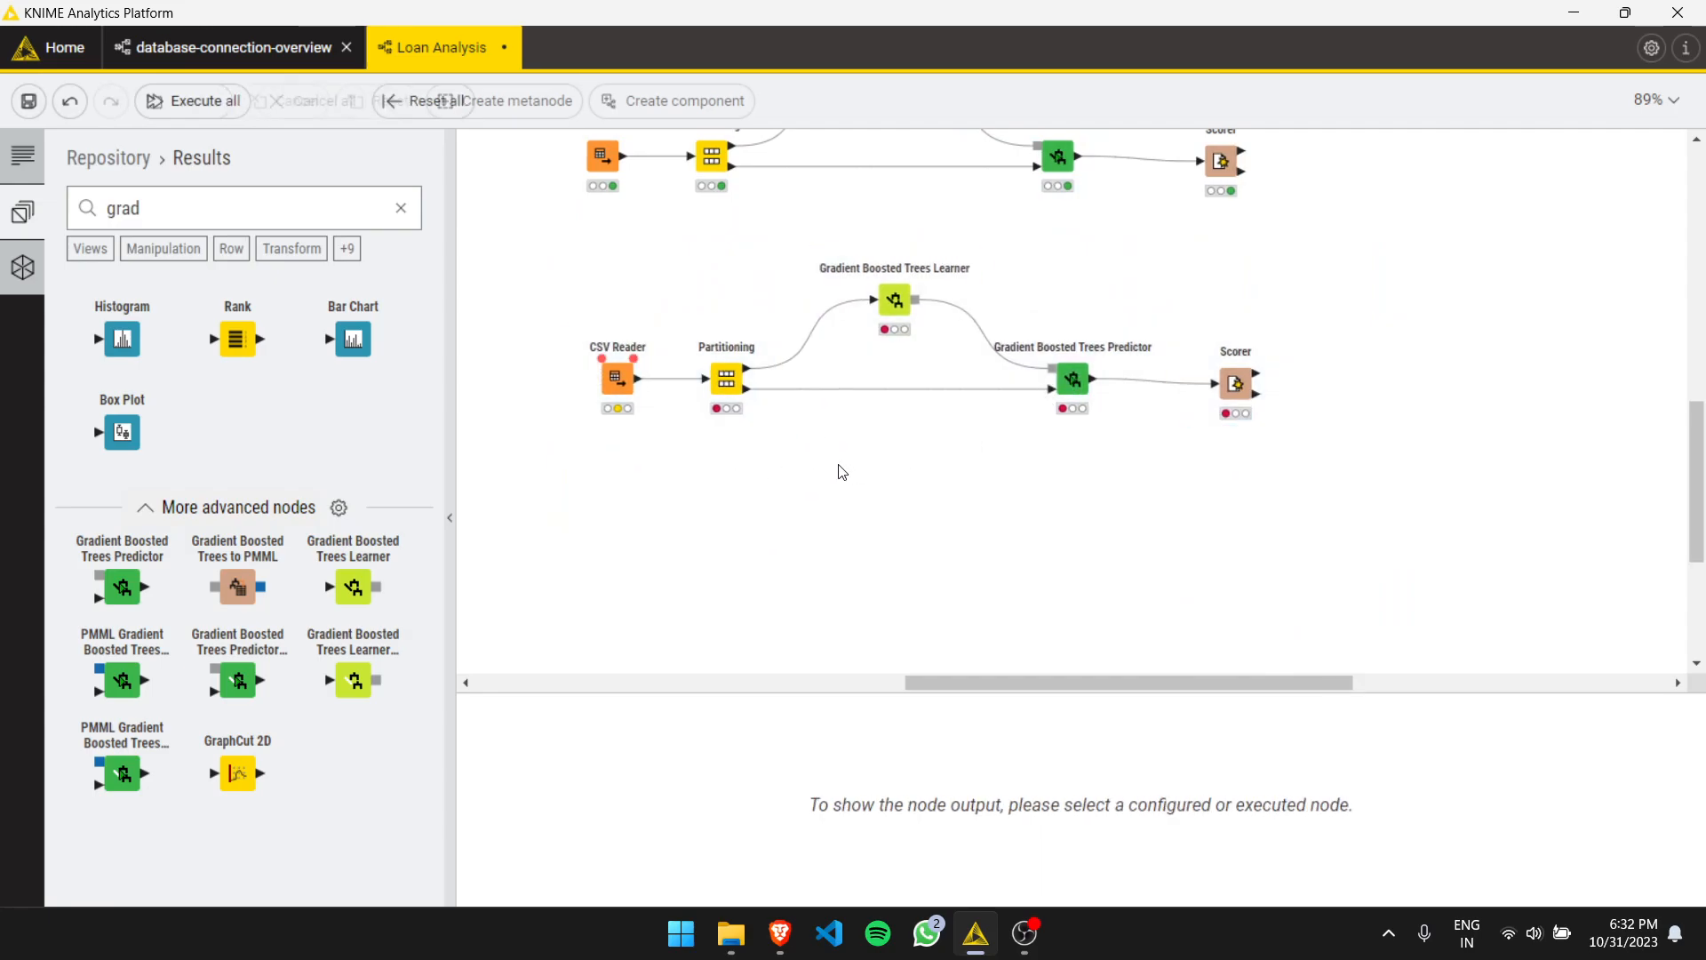
# - Search the node repository for rando and add a Random Forest Predictor and Random Forest Learner to the copied workflow
pyautogui.click(85, 215)
pyautogui.write('rando')
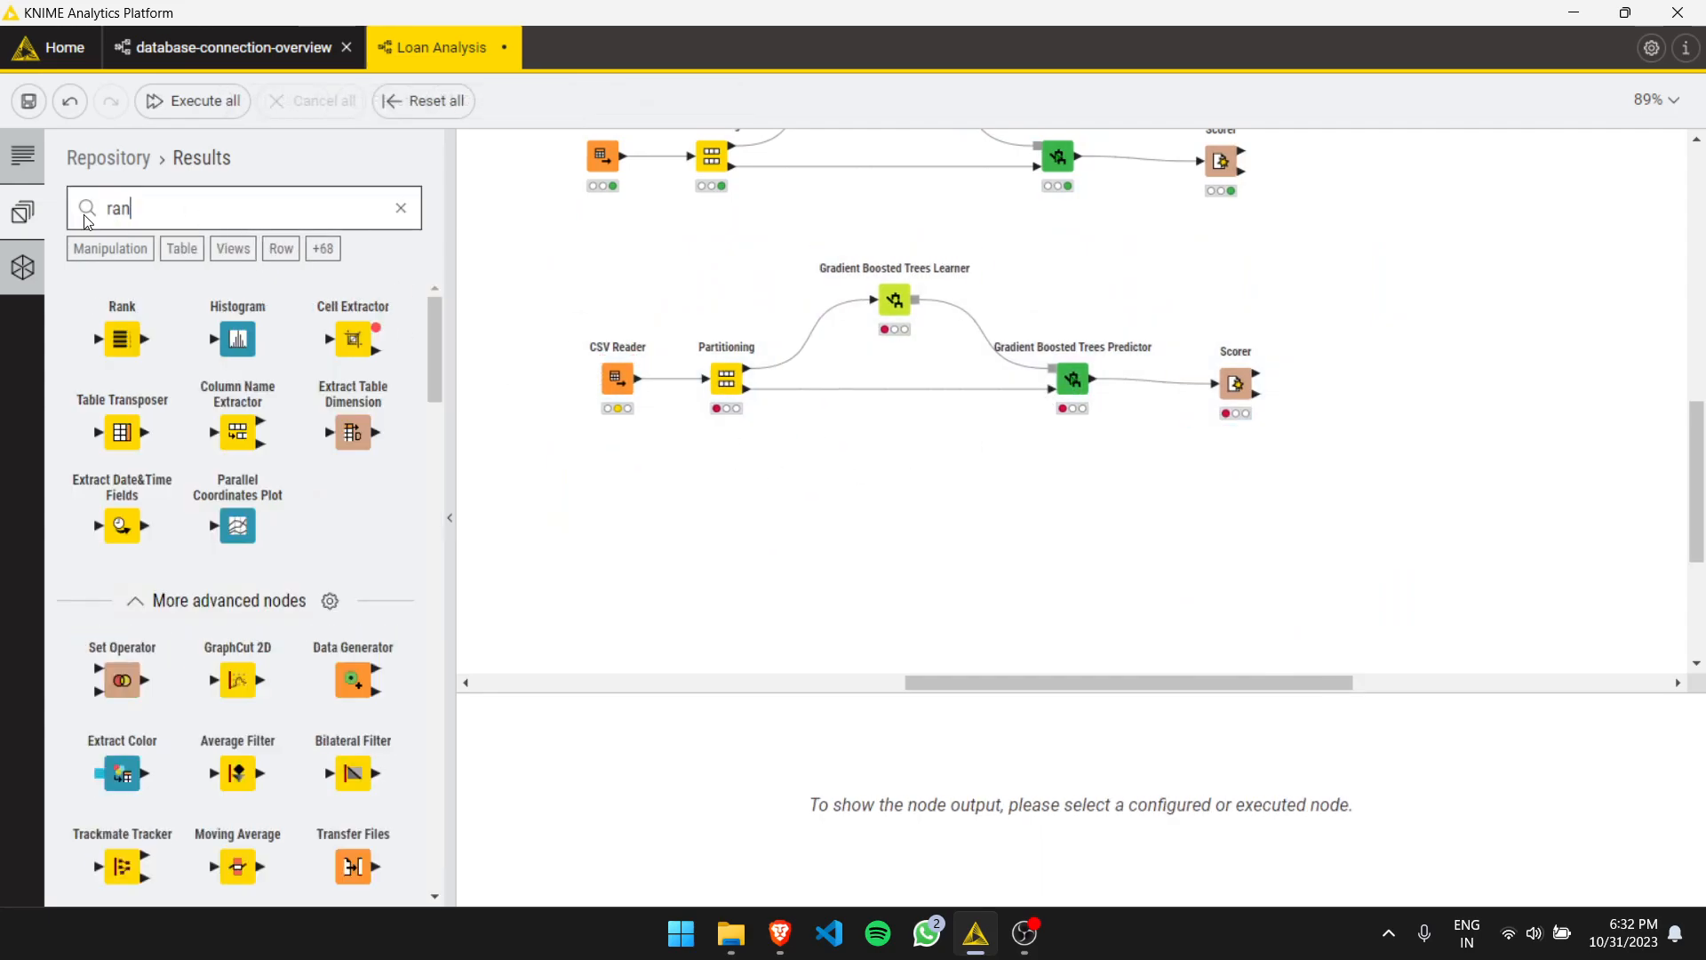
pyautogui.moveTo(237, 493); pyautogui.dragTo(1072, 532)
pyautogui.moveTo(352, 493); pyautogui.dragTo(879, 284)
# - Delete the Gradient Boosted Trees Learner and Predictor from the copied workflow
pyautogui.click(896, 300)
pyautogui.press('Delete')
pyautogui.click(1069, 384)
pyautogui.press('Delete')
# - Position the Random Forest Predictor and connect Partitioning, Random Forest Learner, Random Forest Predictor and Scorer
pyautogui.moveTo(1073, 531); pyautogui.dragTo(1067, 392)
pyautogui.moveTo(749, 375); pyautogui.dragTo(858, 285)
pyautogui.moveTo(748, 388); pyautogui.dragTo(1053, 424)
pyautogui.moveTo(904, 284)
pyautogui.mouseDown()
pyautogui.moveTo(1065, 371)
pyautogui.moveTo(1215, 384)
pyautogui.mouseUp()
pyautogui.click(606, 326)
pyautogui.click(715, 326)
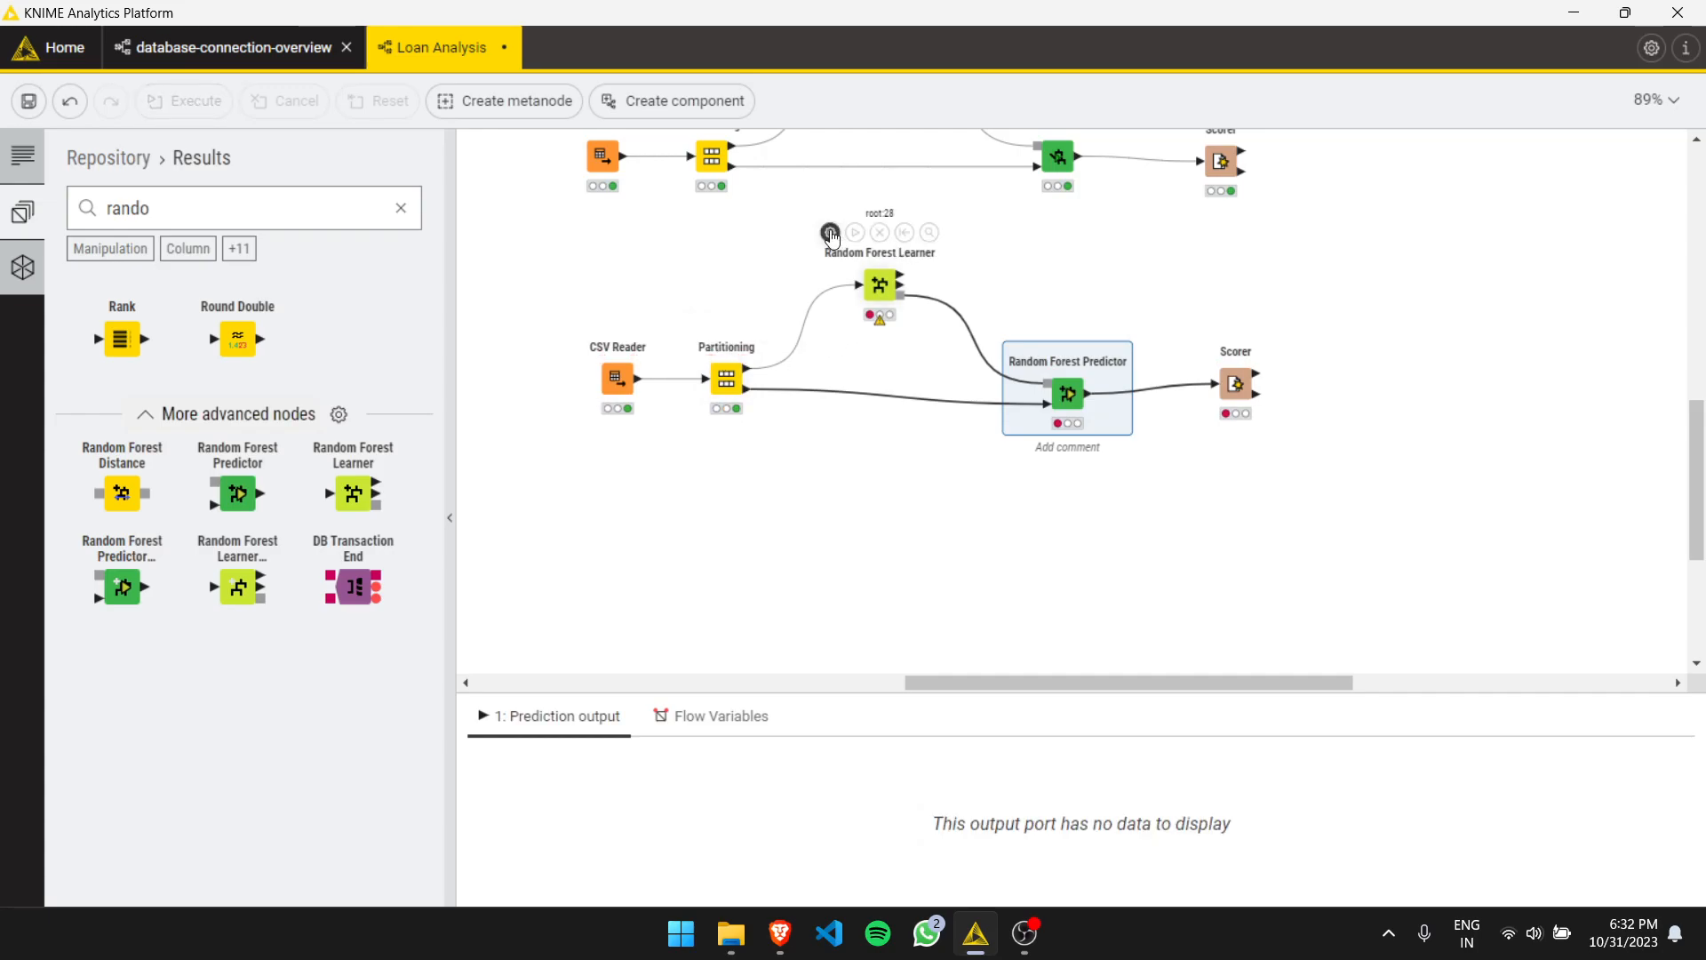
# - Open the Random Forest Learner settings and compare them with the Gradient Boosted Trees Learner settings
pyautogui.click(830, 232)
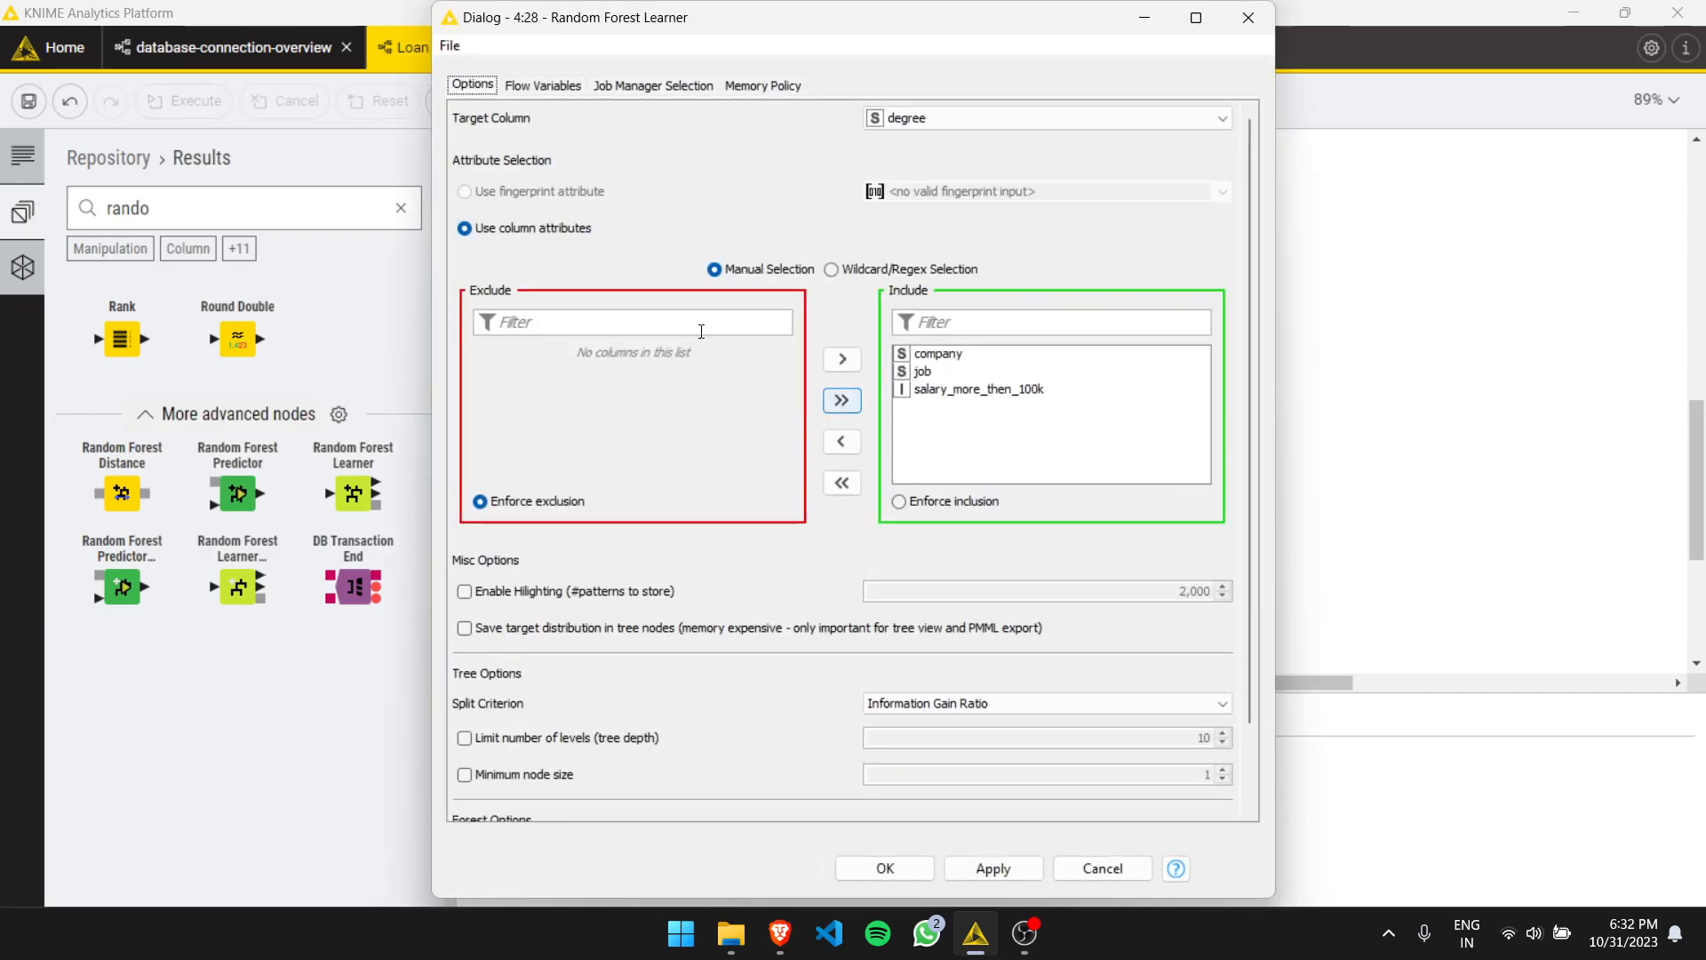
pyautogui.click(940, 119)
pyautogui.click(1248, 18)
pyautogui.scroll(3, 1173, 249)
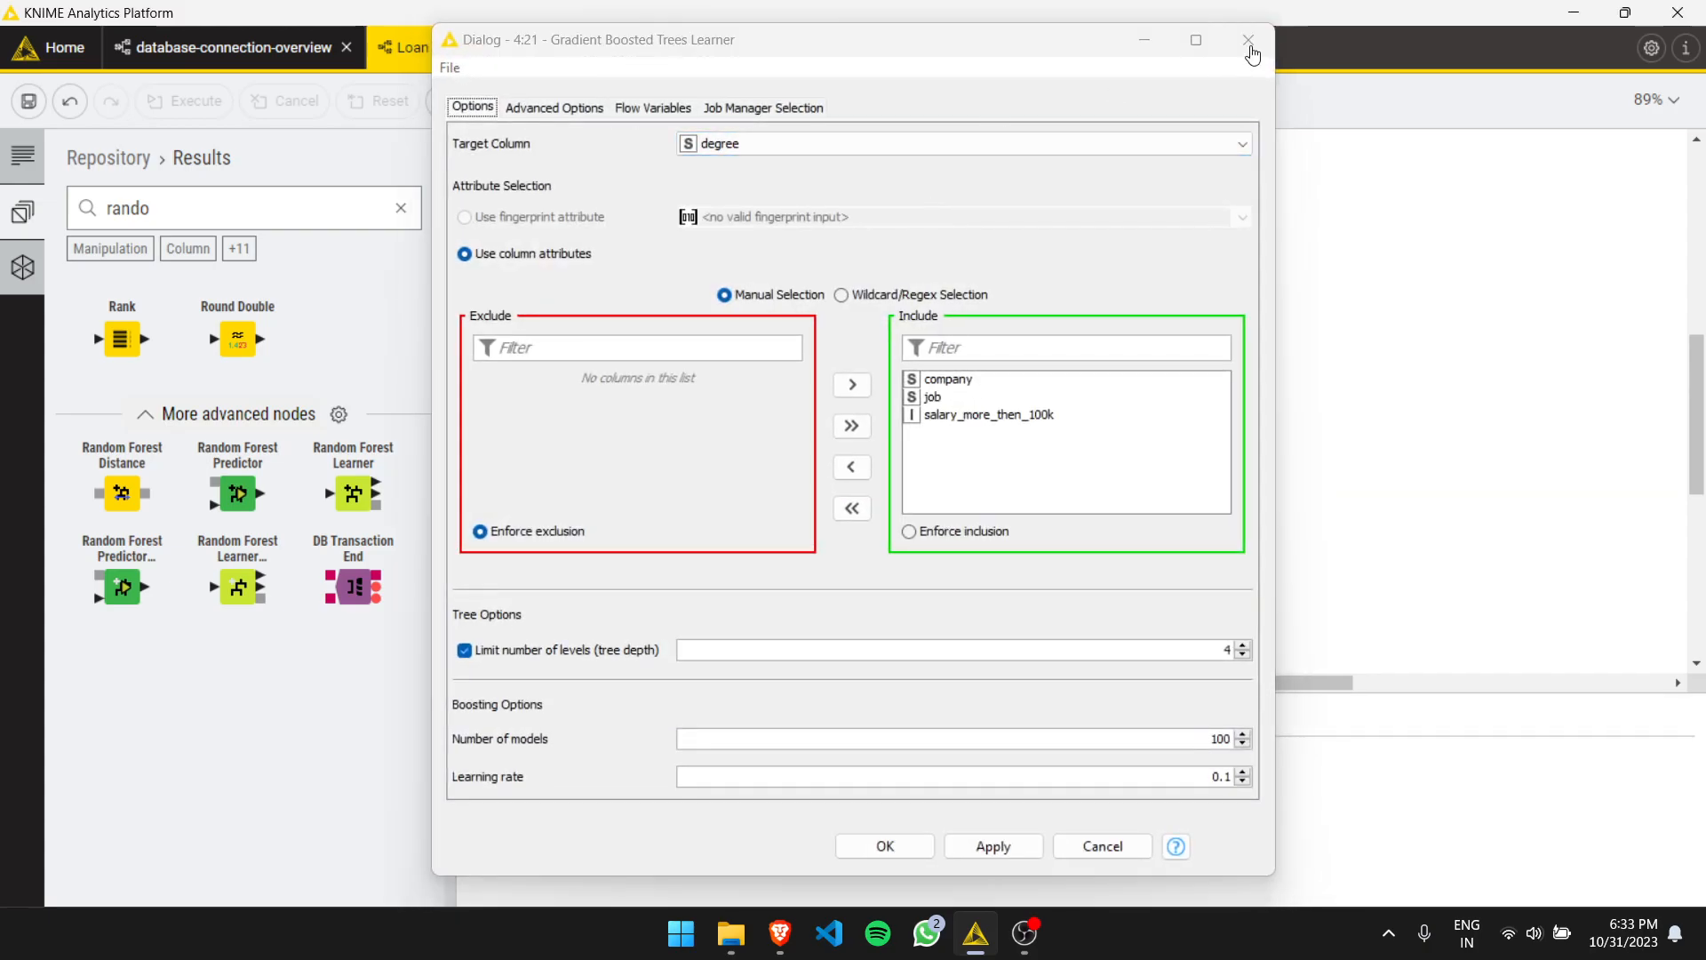
pyautogui.click(1249, 18)
# - Set the Random Forest Learner's target column to degree, apply and confirm
pyautogui.click(831, 455)
pyautogui.click(1047, 118)
pyautogui.click(915, 169)
pyautogui.click(1005, 867)
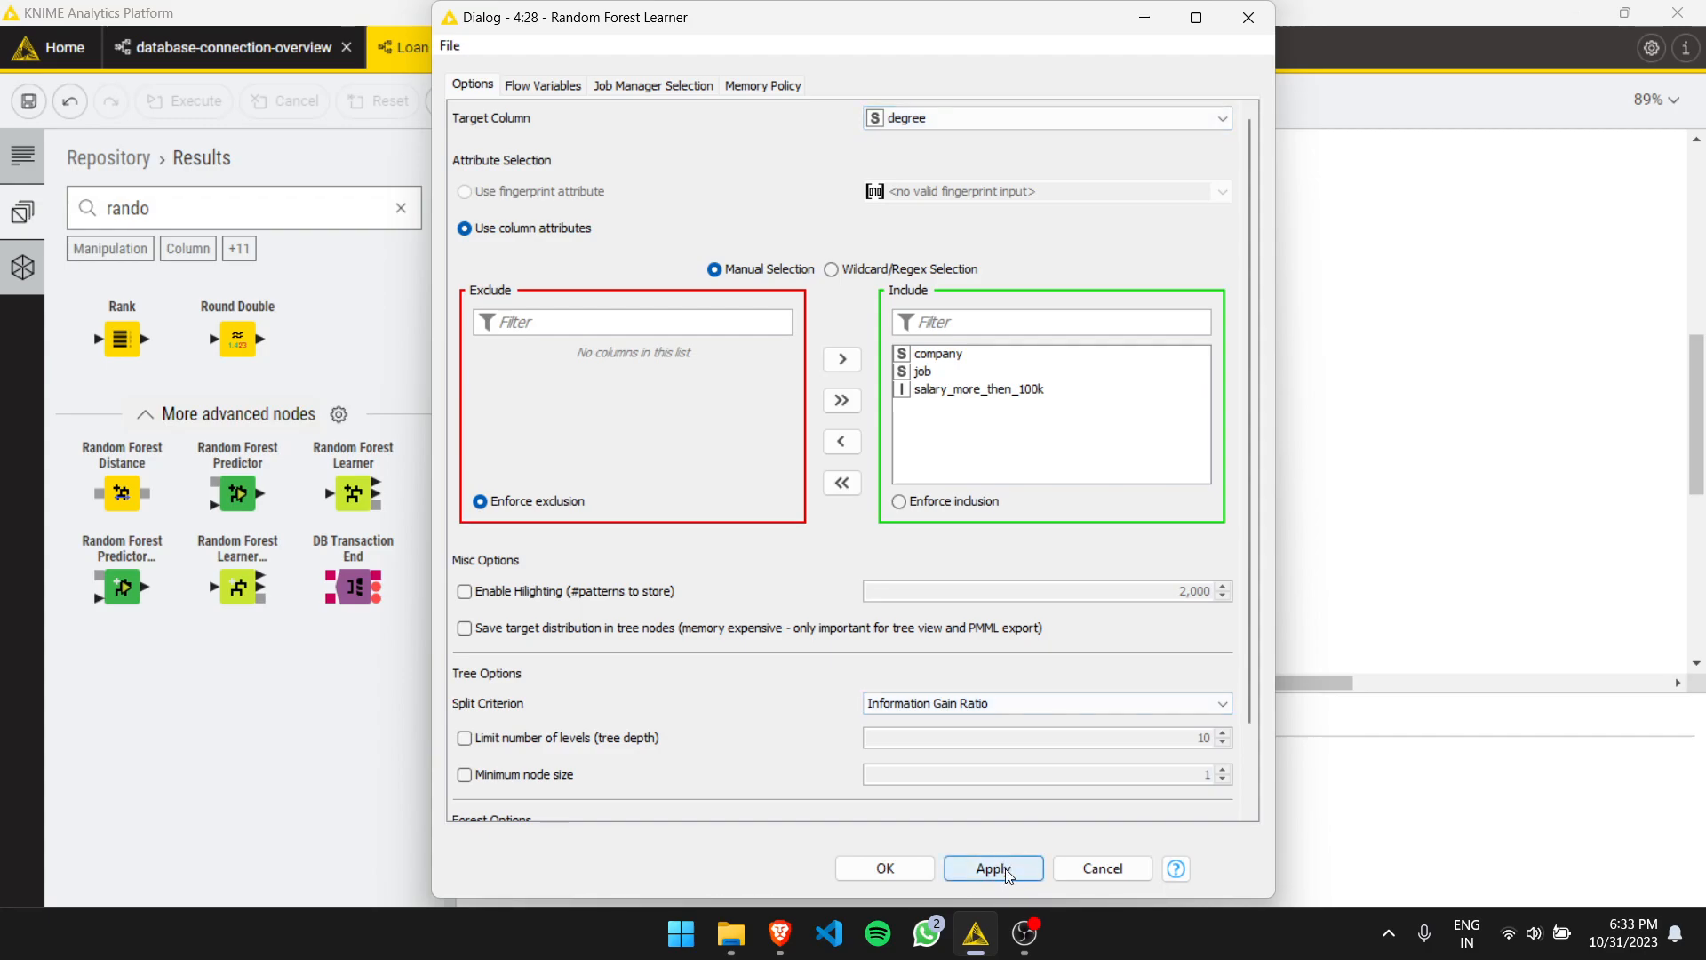
pyautogui.click(895, 878)
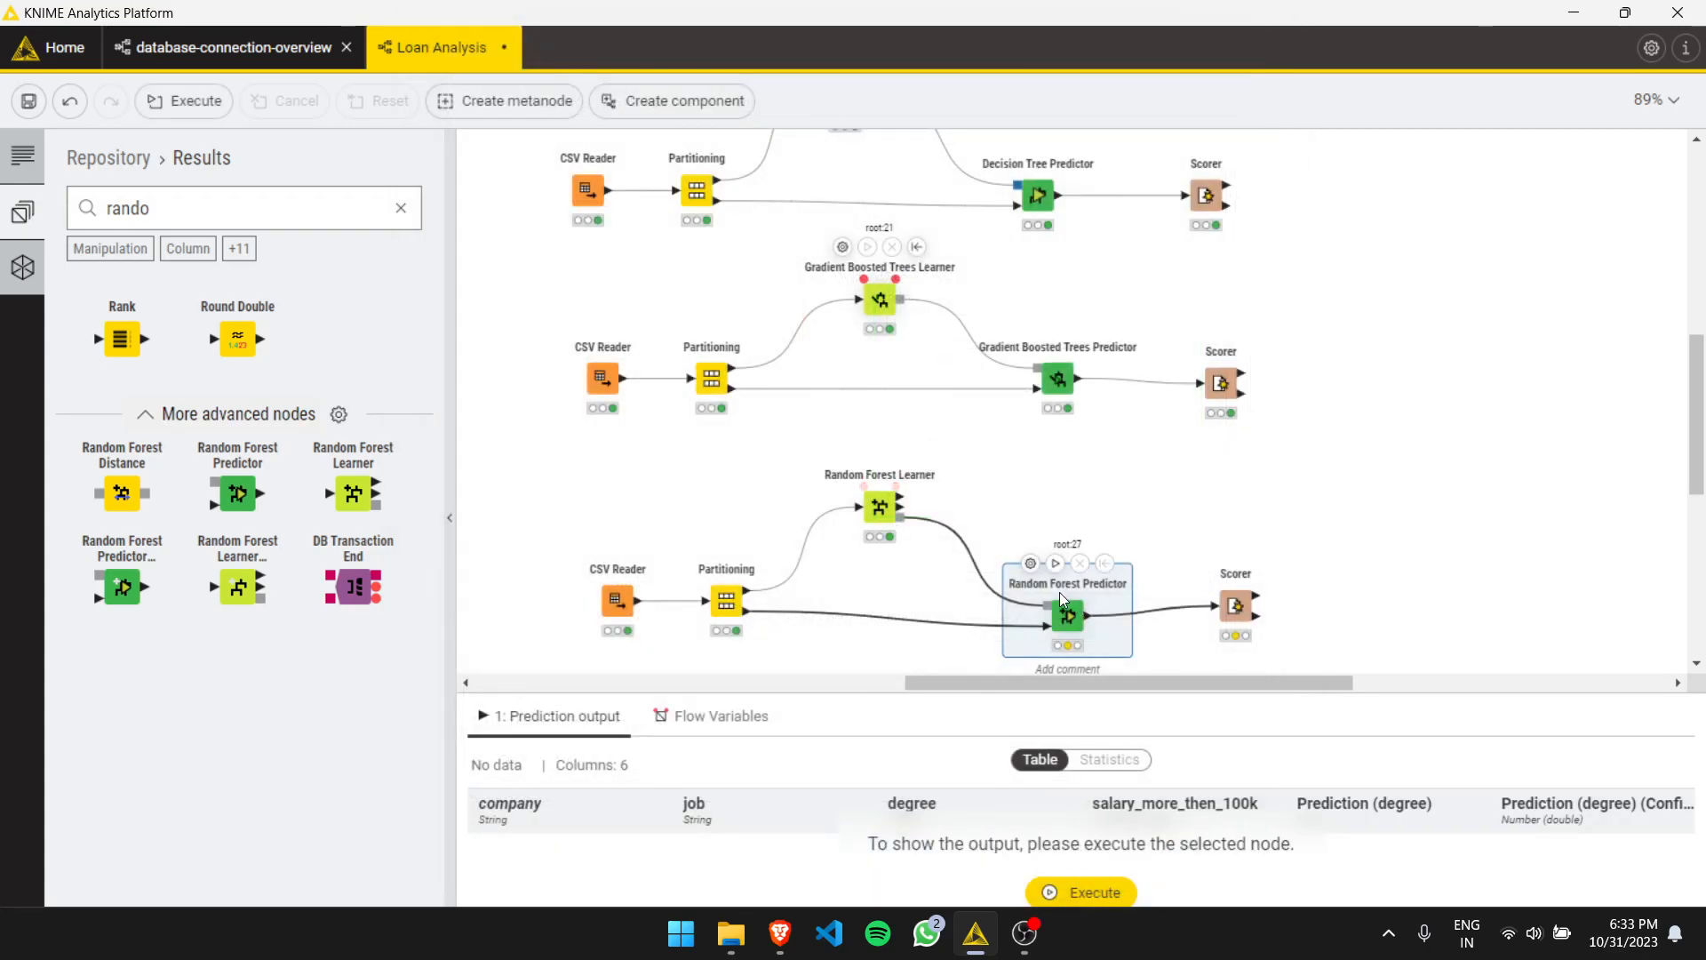
# - Move the Random Forest Predictor, confirm its default prediction settings, and execute it
pyautogui.moveTo(1066, 615); pyautogui.dragTo(1052, 581)
pyautogui.click(1016, 531)
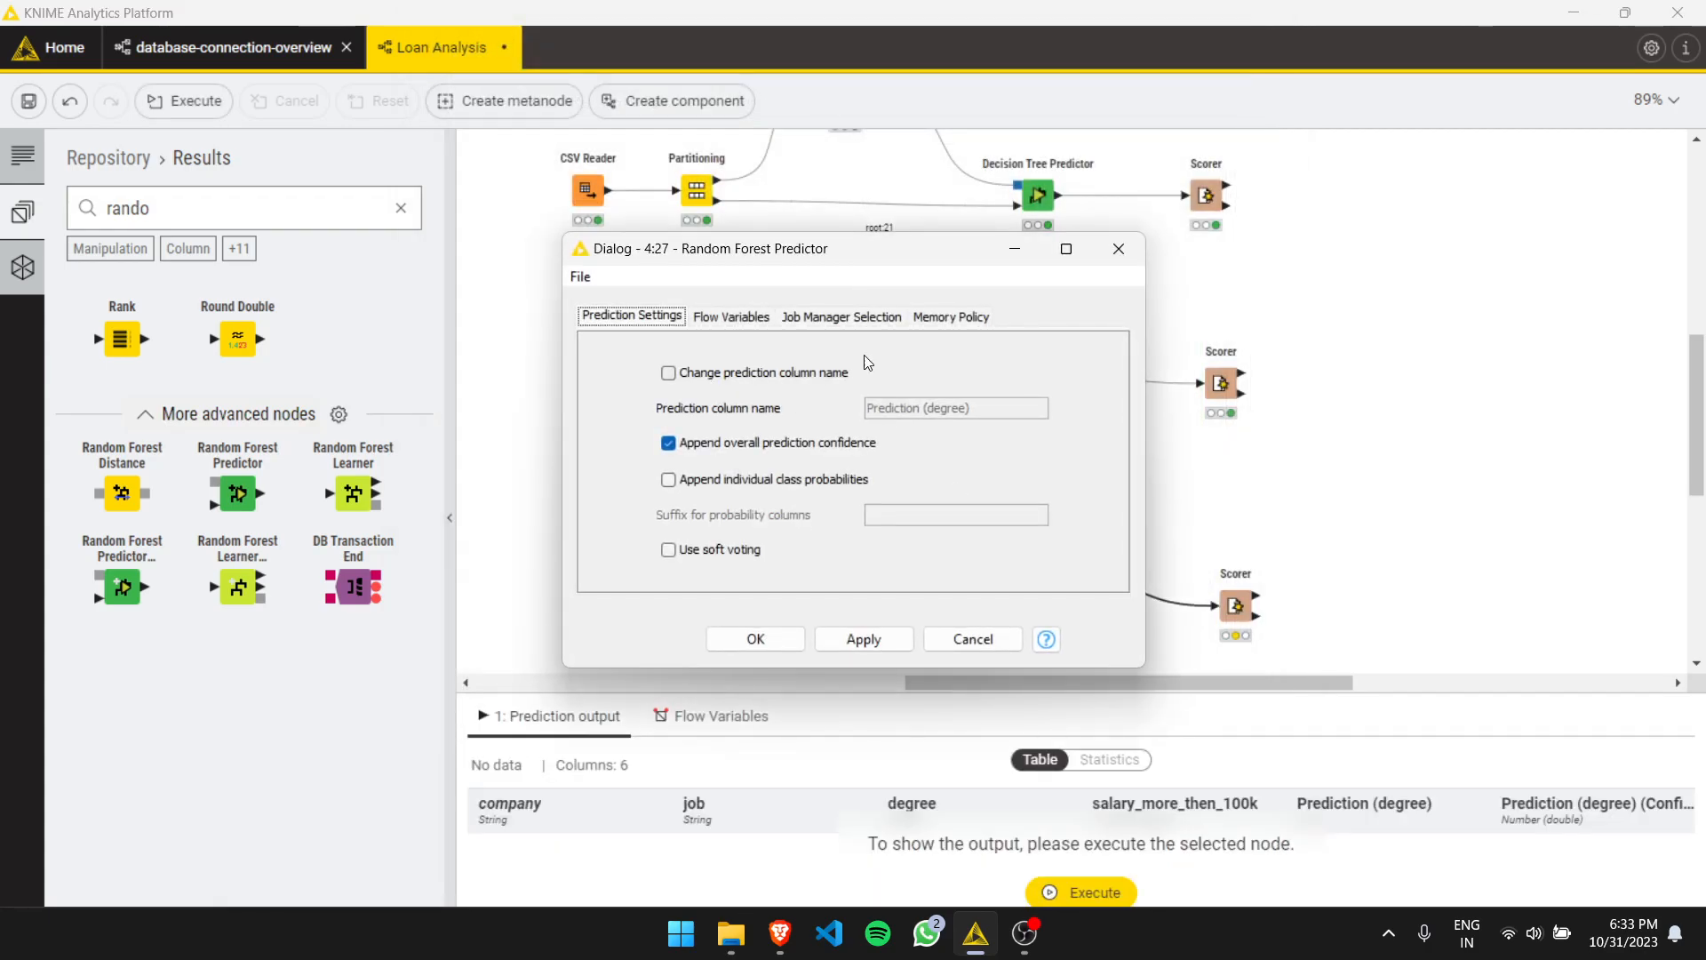
pyautogui.click(755, 636)
pyautogui.click(1041, 530)
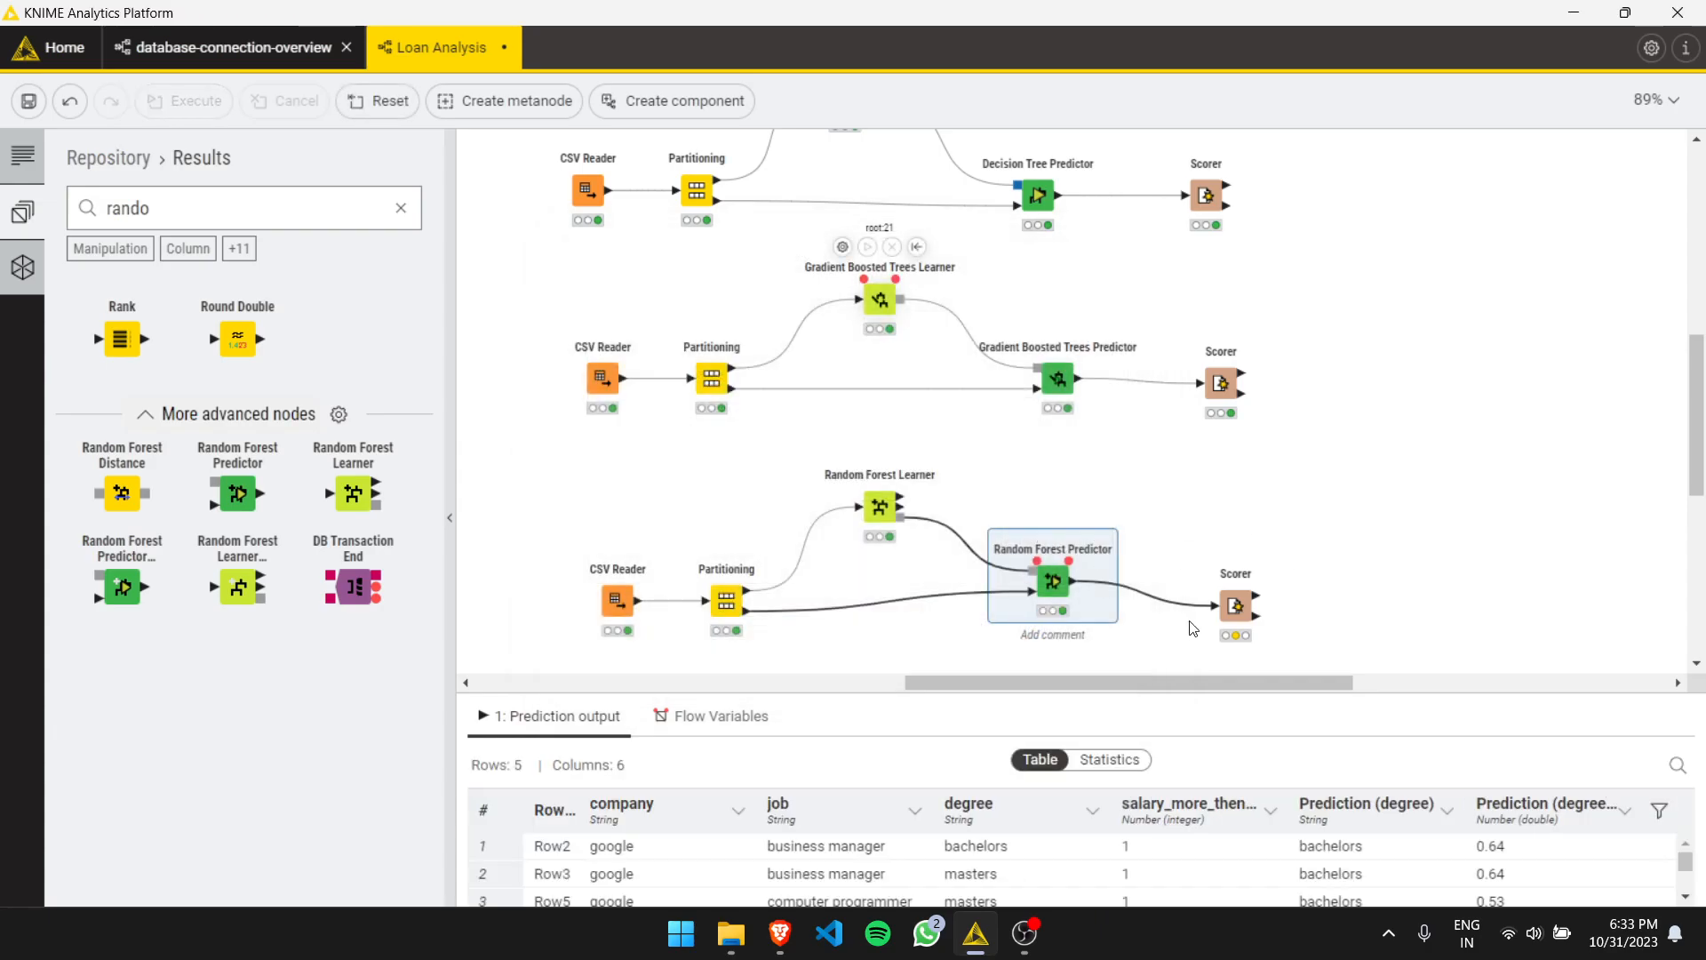
# - Move the random forest Scorer, confirm its degree and Prediction (degree) columns, and execute it
pyautogui.moveTo(1235, 605); pyautogui.dragTo(1191, 576)
pyautogui.click(1145, 525)
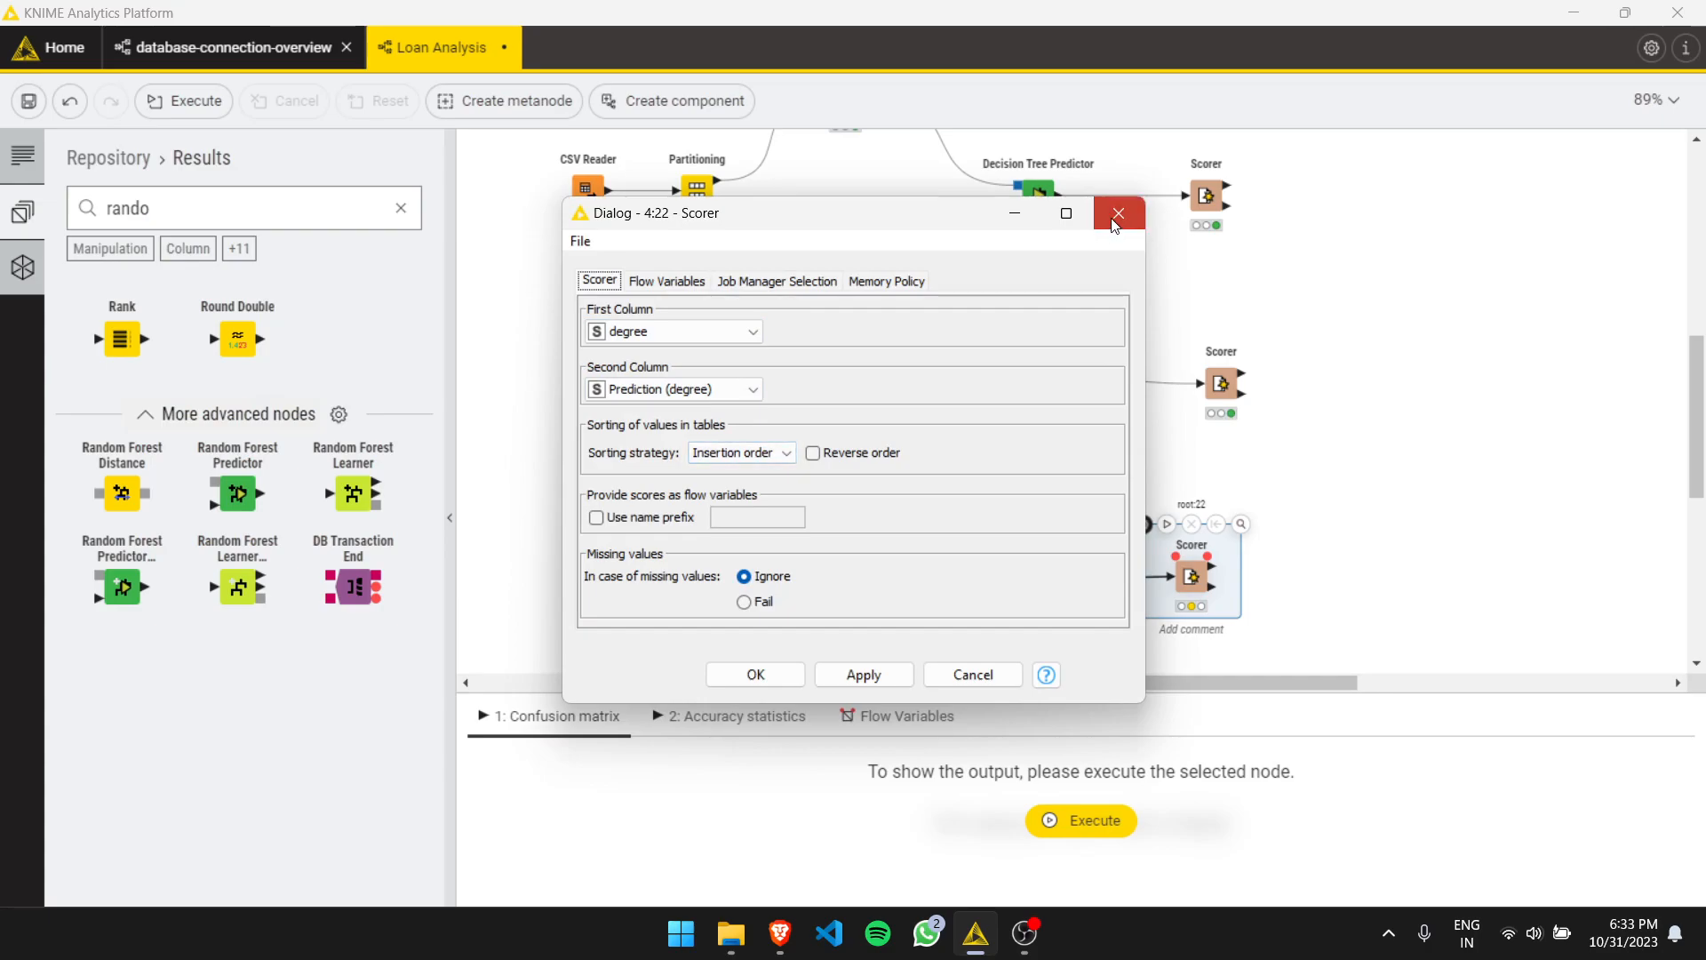
pyautogui.click(756, 674)
pyautogui.click(1167, 524)
# - Open the random forest Scorer's confusion matrix and close it
pyautogui.rightClick(1192, 578)
pyautogui.click(1231, 628)
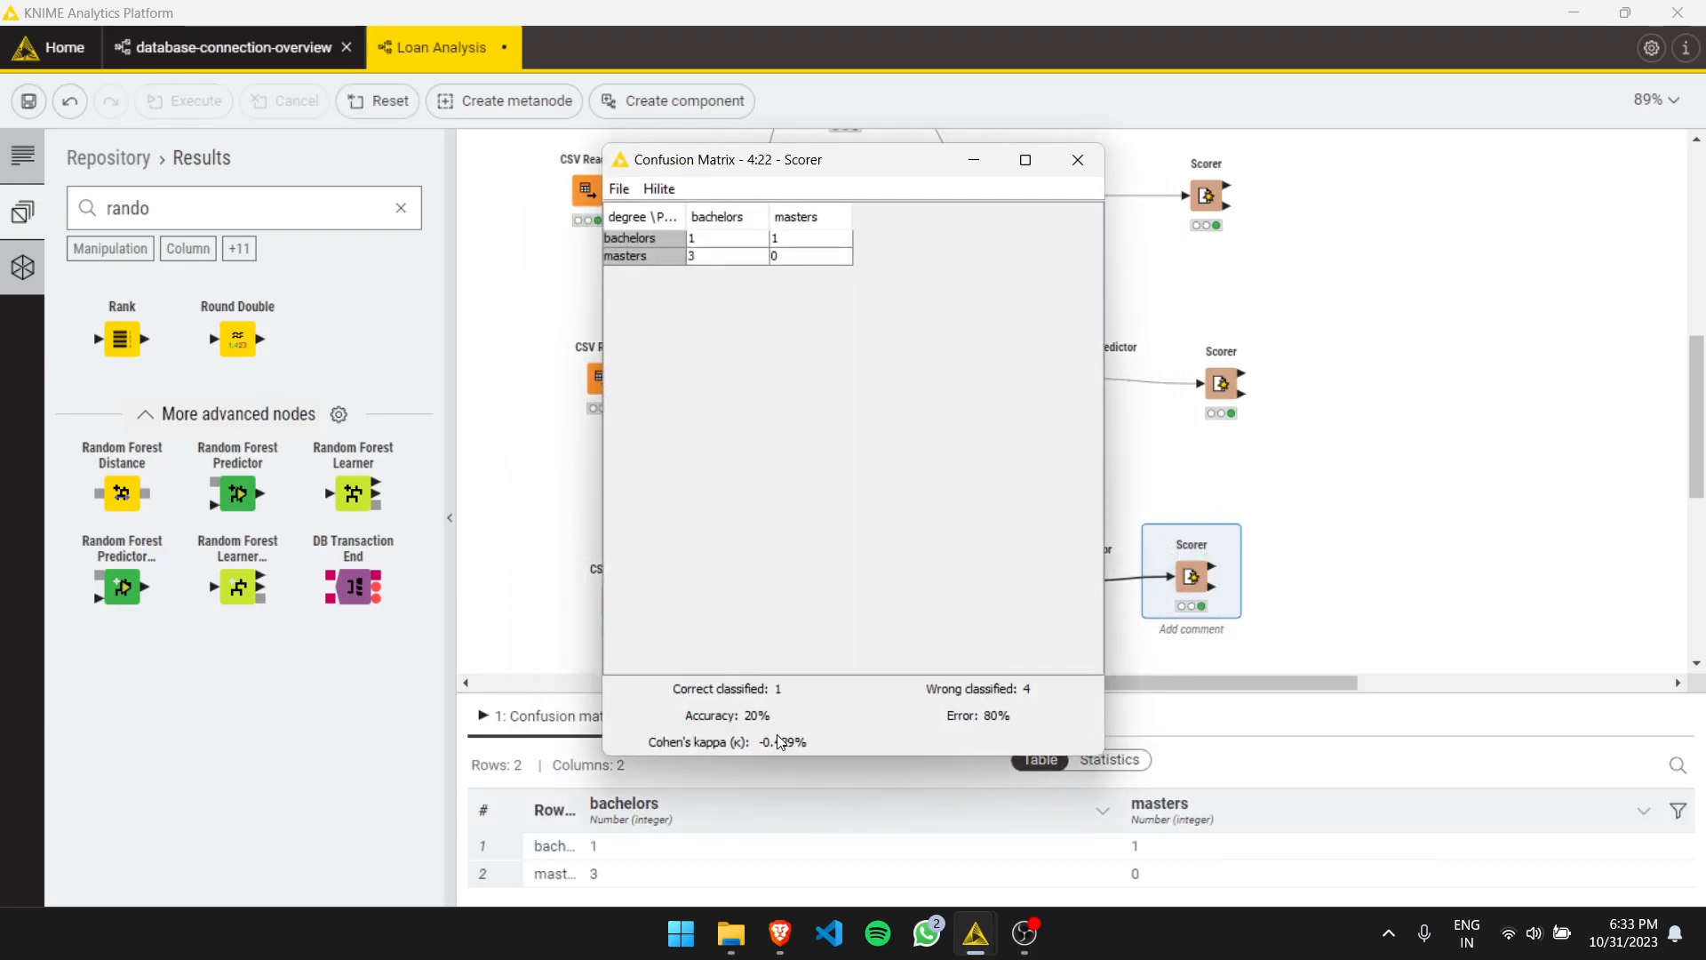
pyautogui.click(1077, 163)
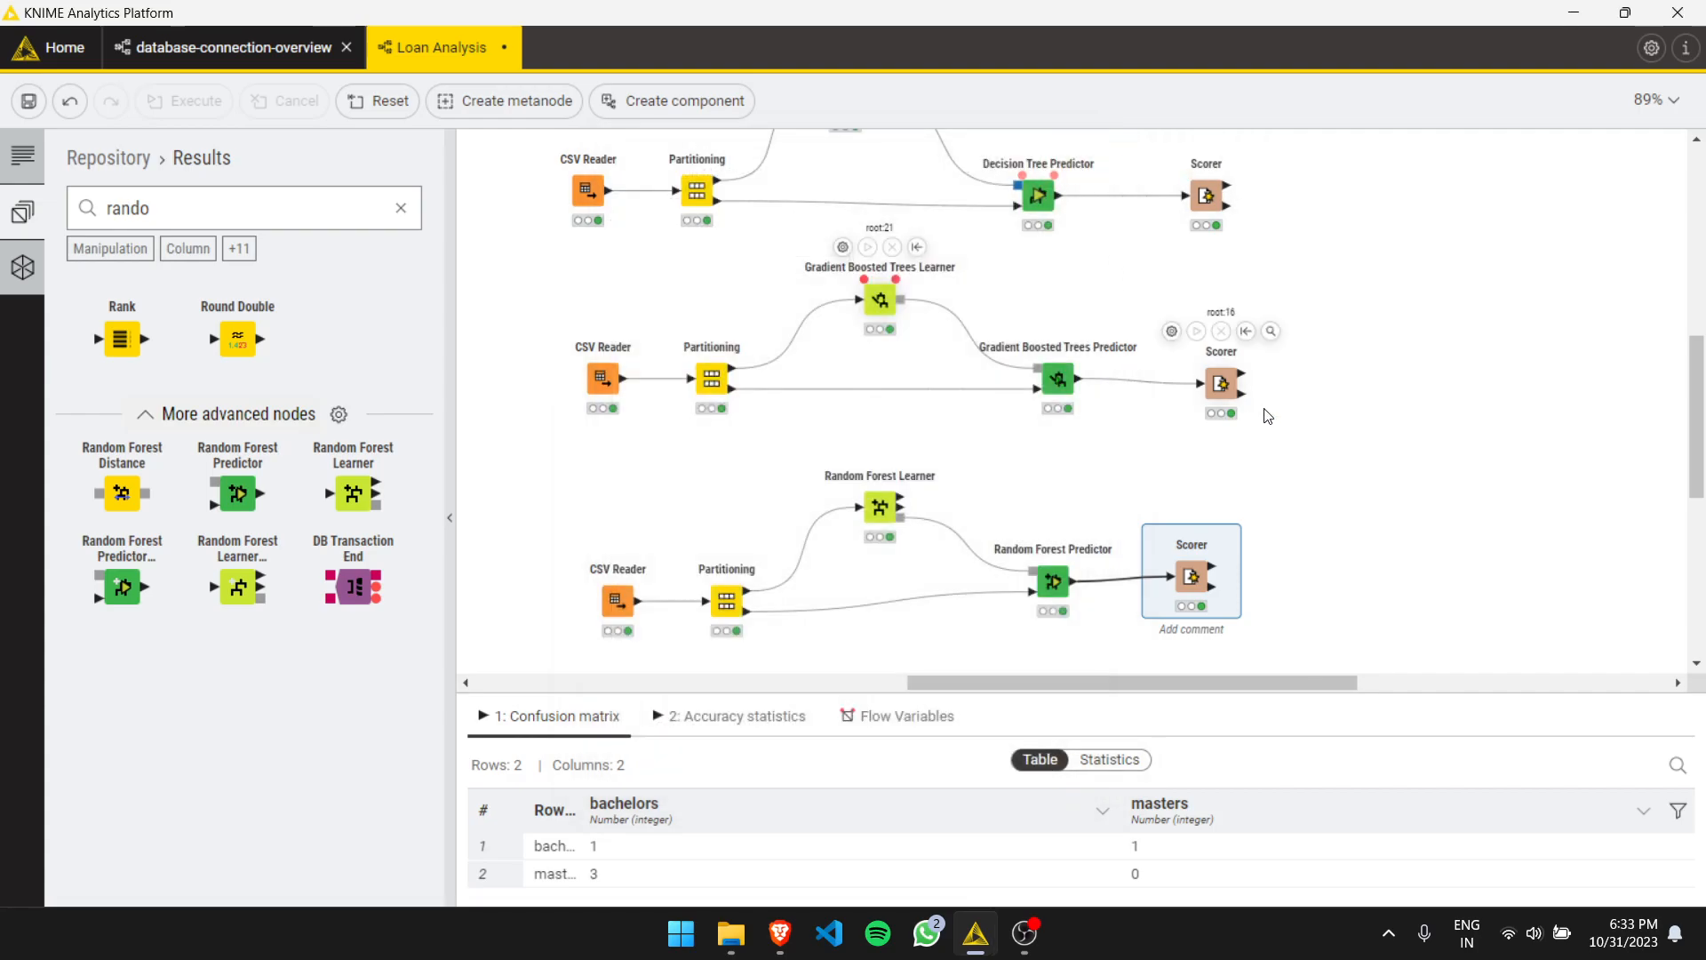
# - Set the Decision Tree Learner's class column to degree and apply
pyautogui.scroll(3, 1262, 413)
pyautogui.doubleClick(845, 208)
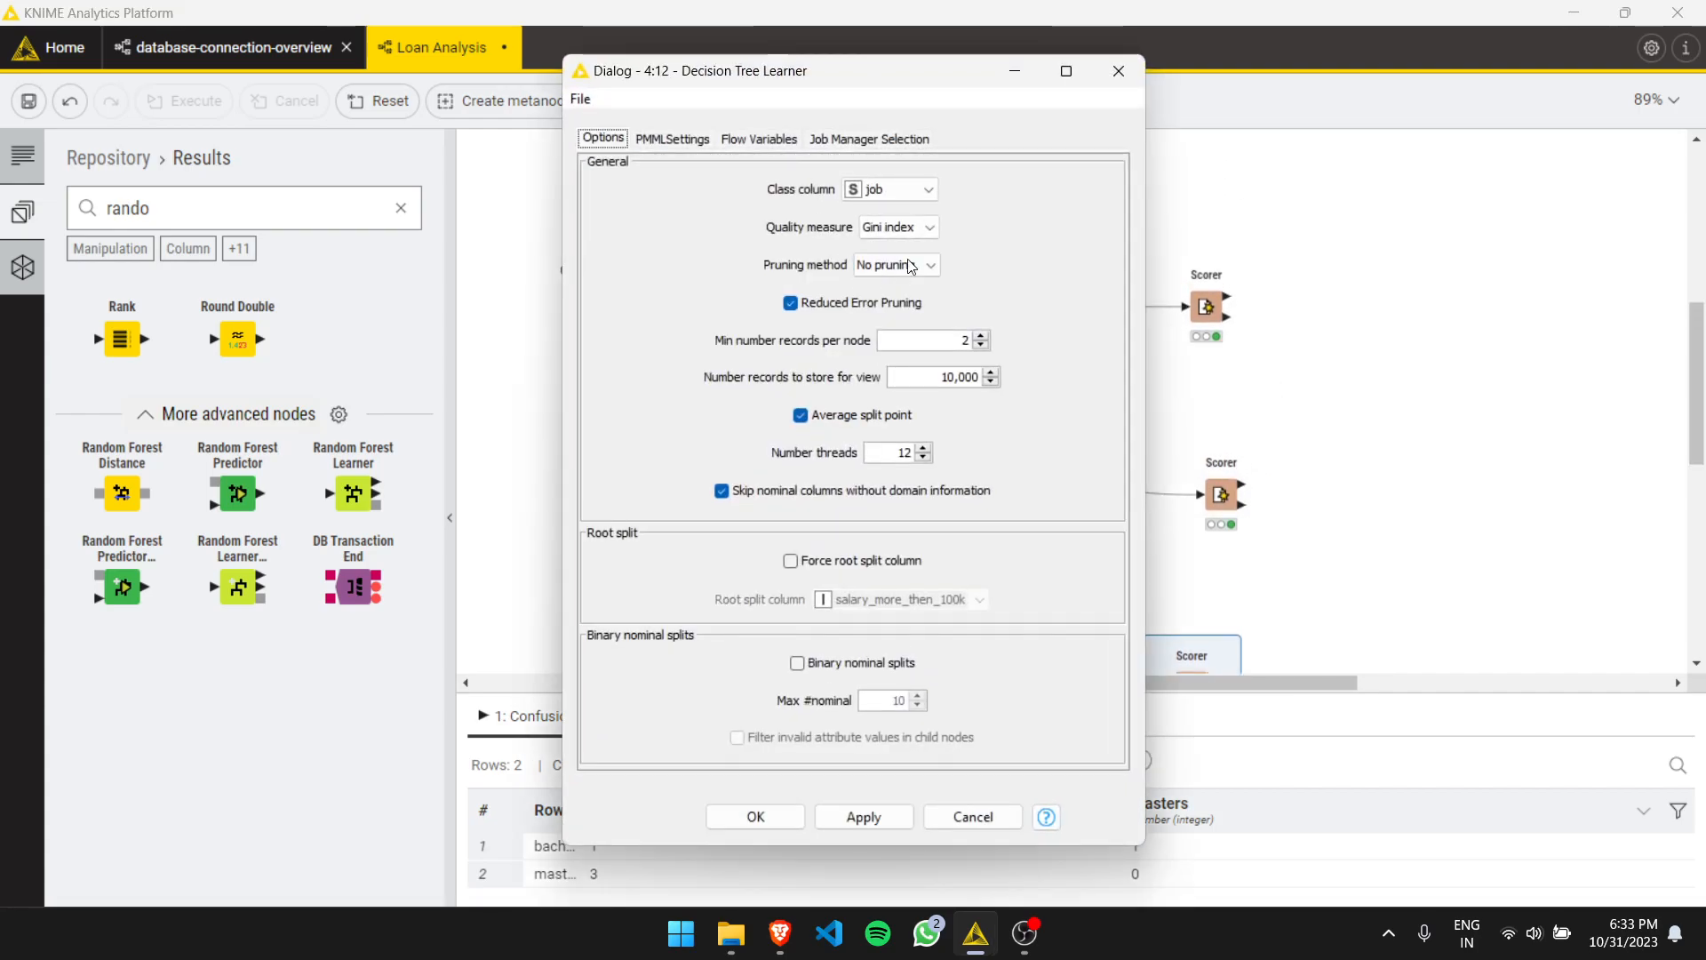
pyautogui.click(906, 189)
pyautogui.click(892, 248)
pyautogui.click(865, 816)
pyautogui.click(972, 816)
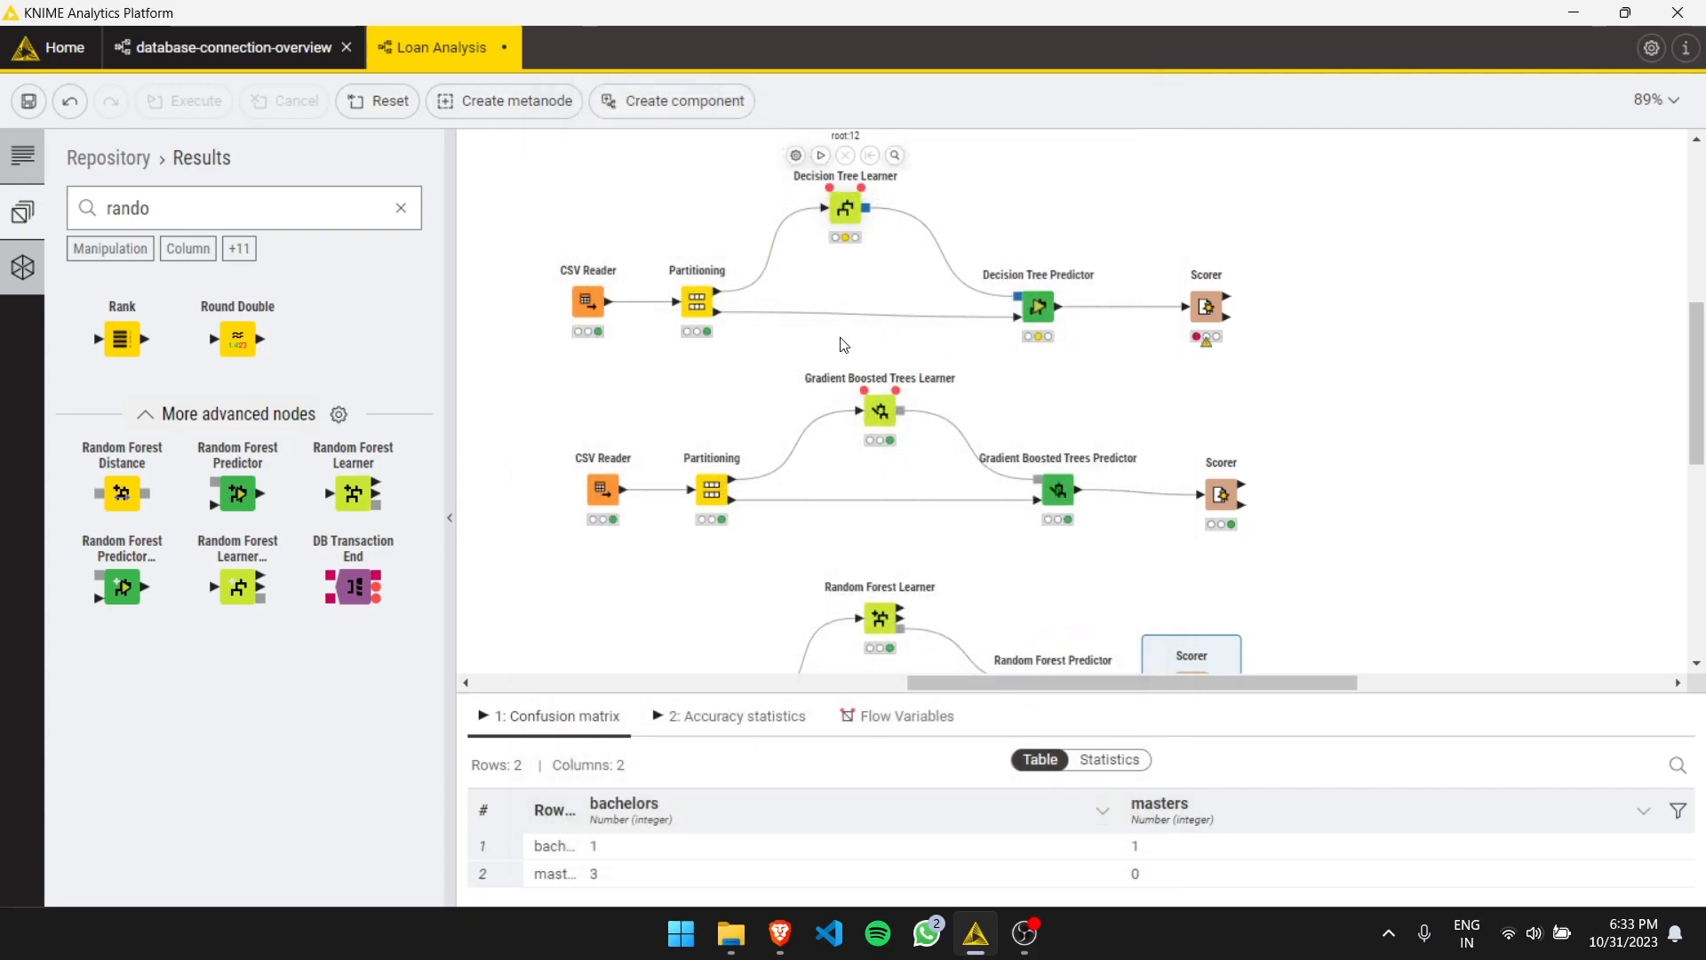
# - Set the decision tree Scorer's first column to Prediction (degree) and second column to degree
pyautogui.doubleClick(1037, 306)
pyautogui.click(1132, 261)
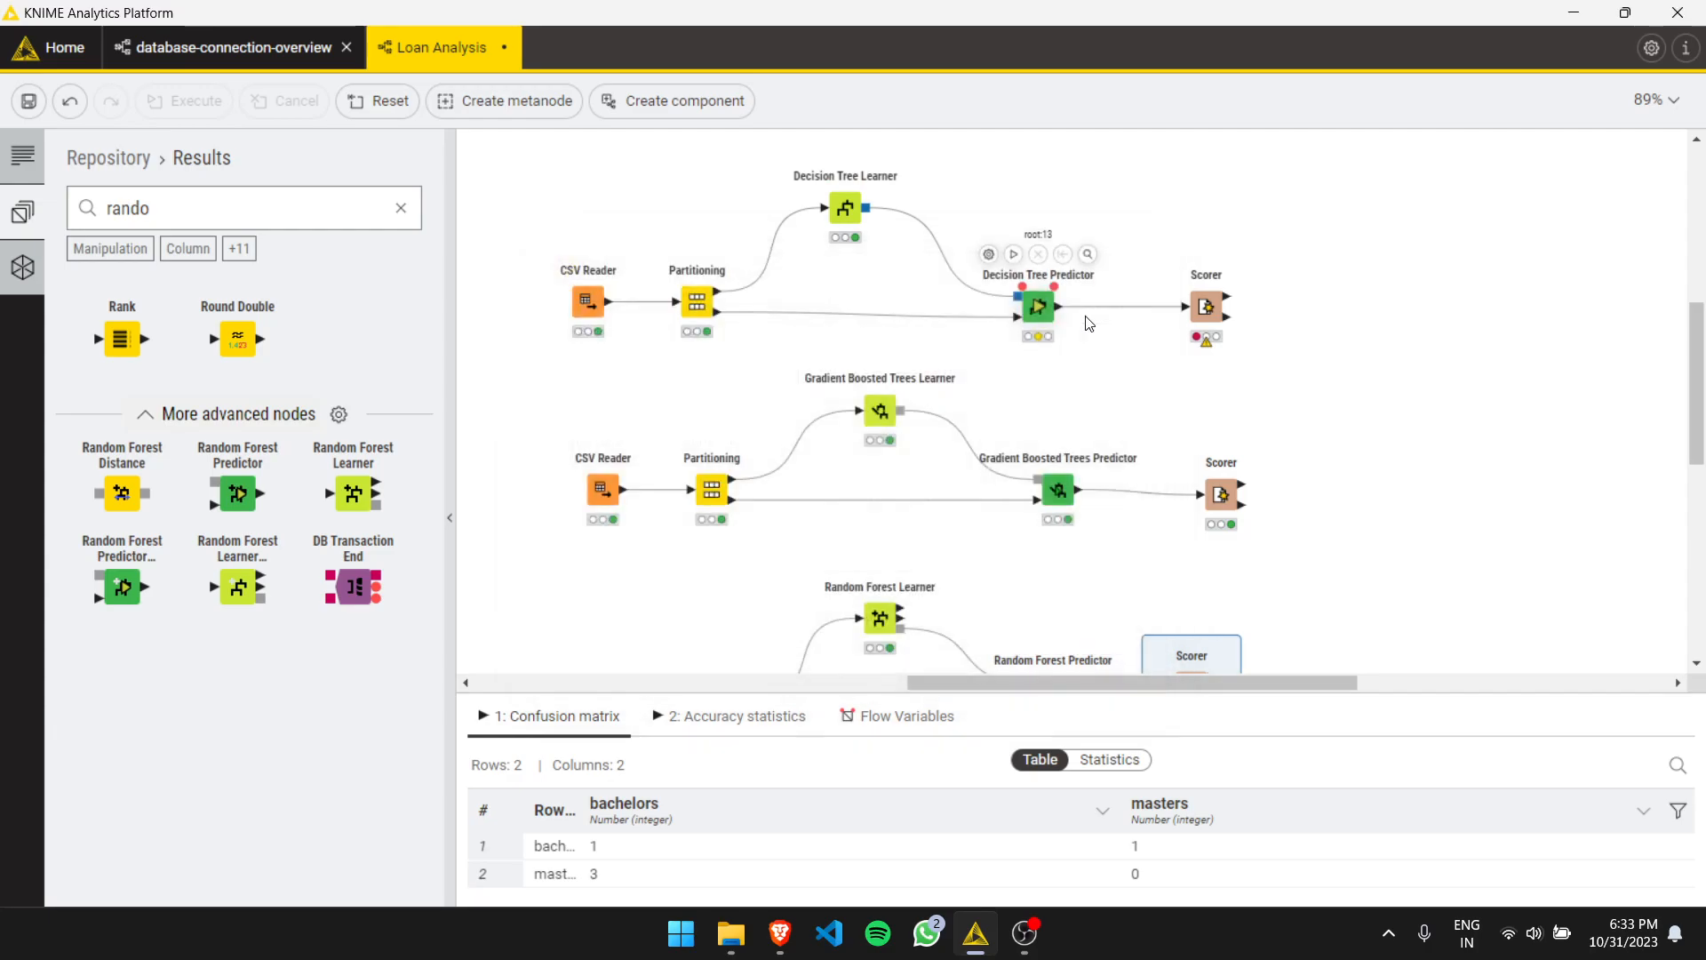
pyautogui.doubleClick(1206, 307)
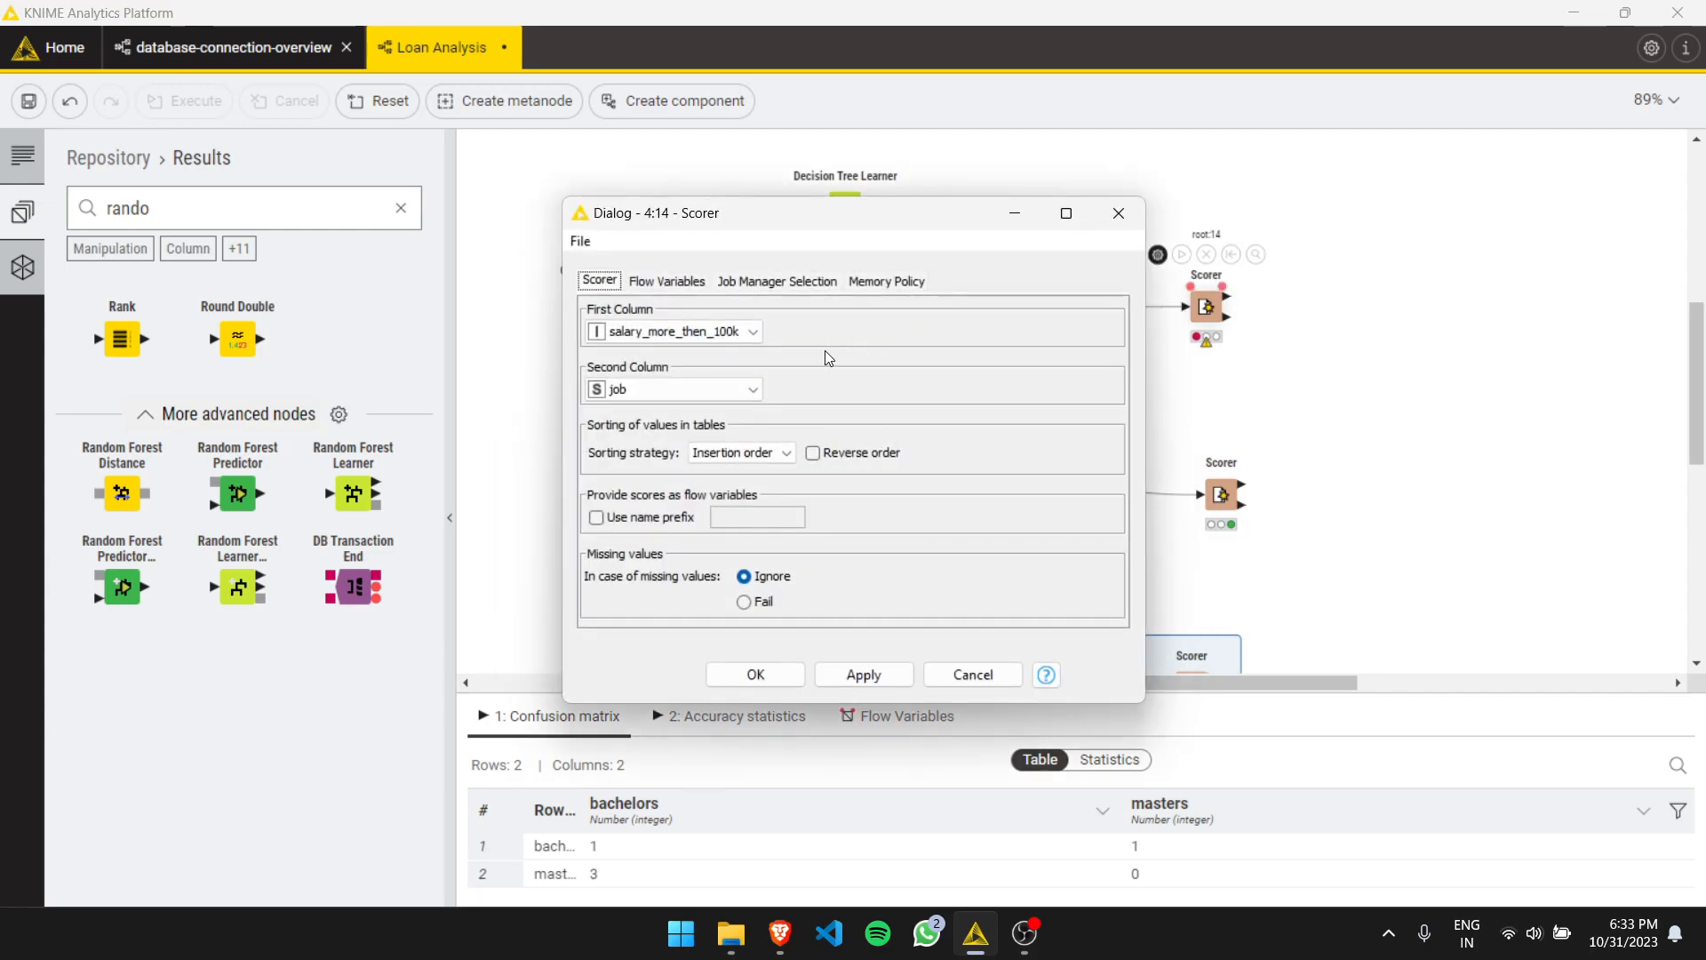
pyautogui.click(684, 331)
pyautogui.click(662, 425)
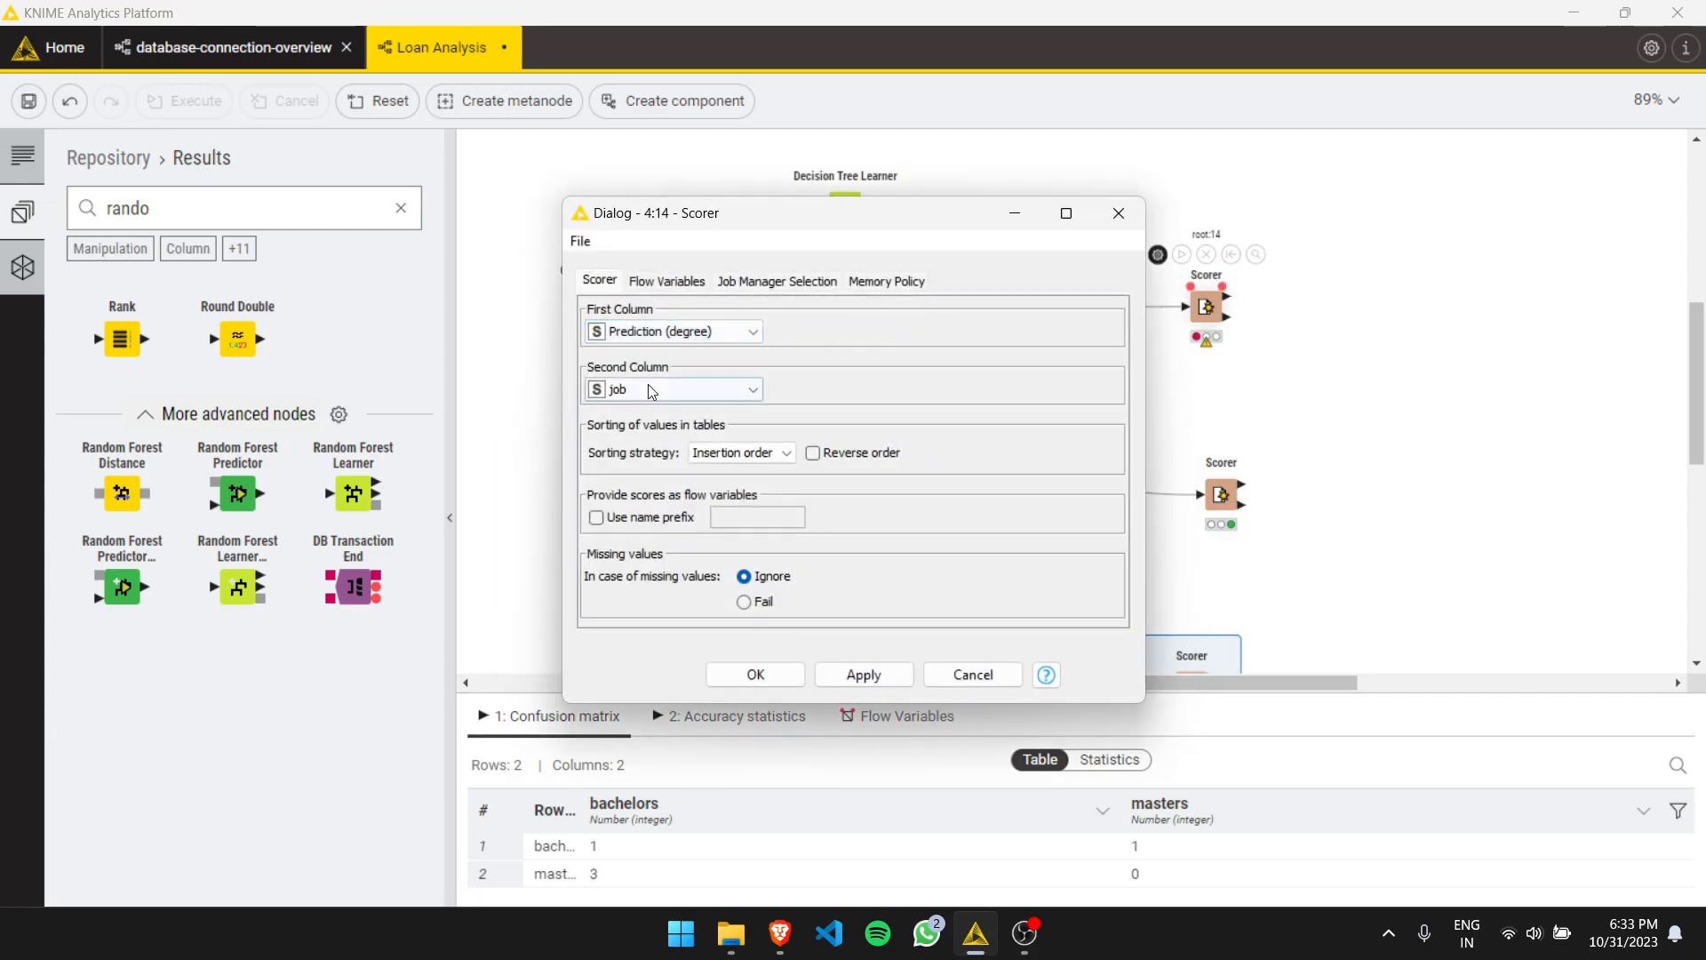
pyautogui.click(647, 388)
pyautogui.click(674, 445)
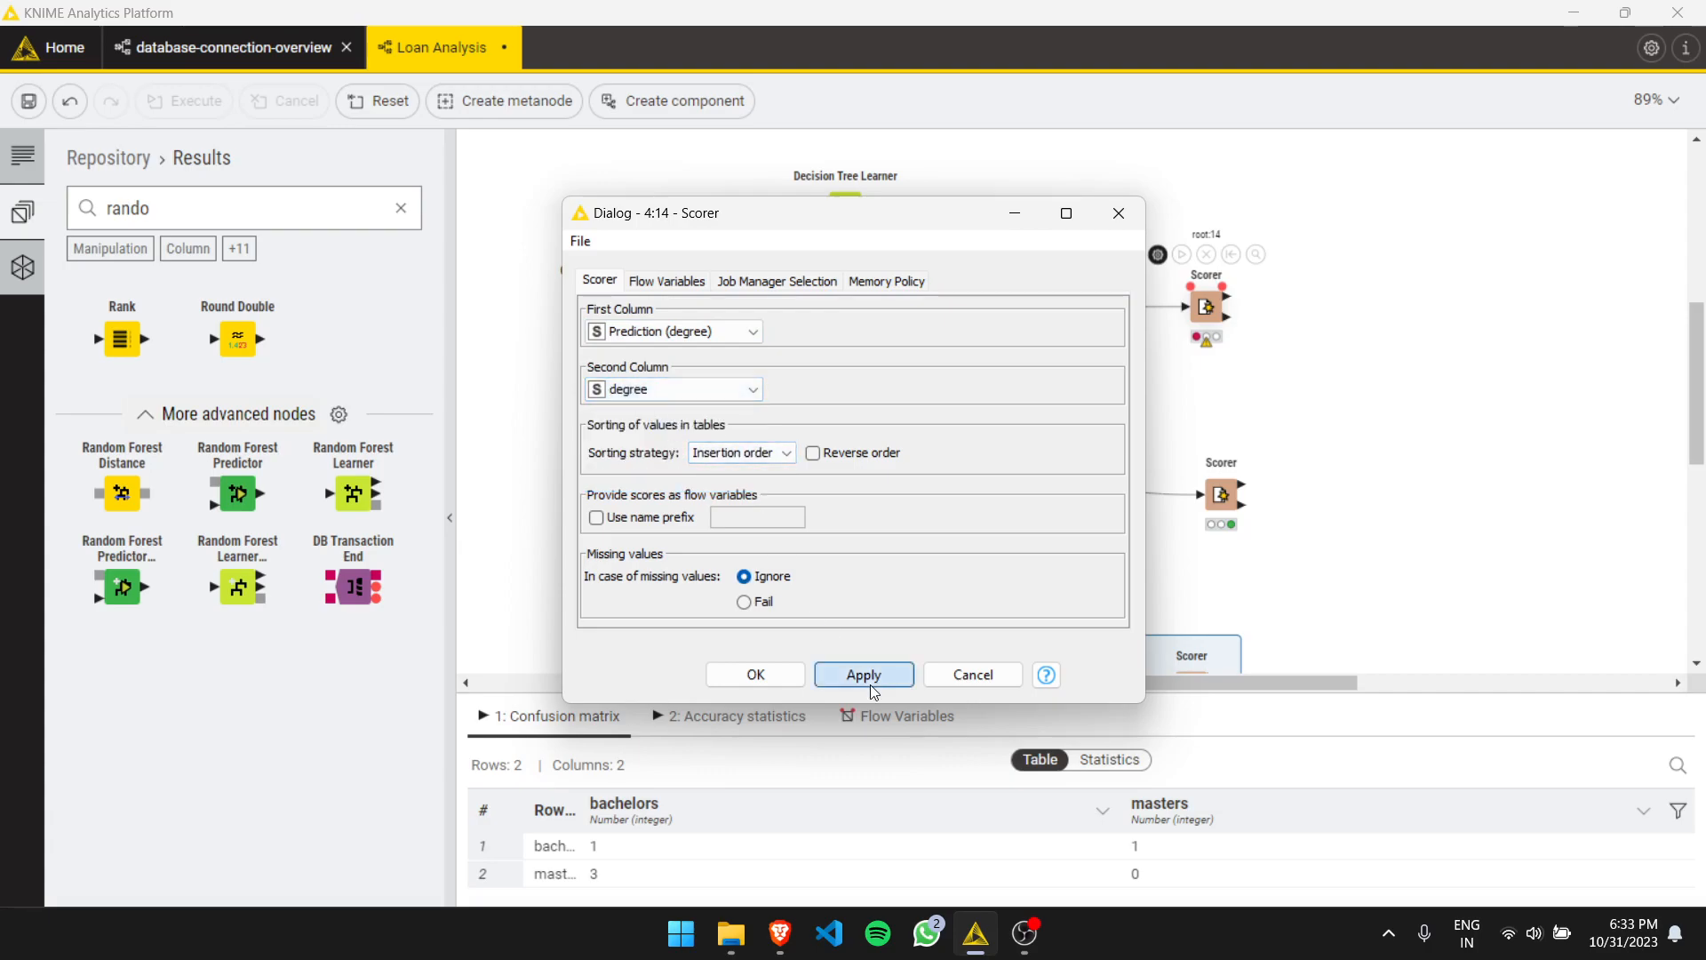
pyautogui.click(803, 674)
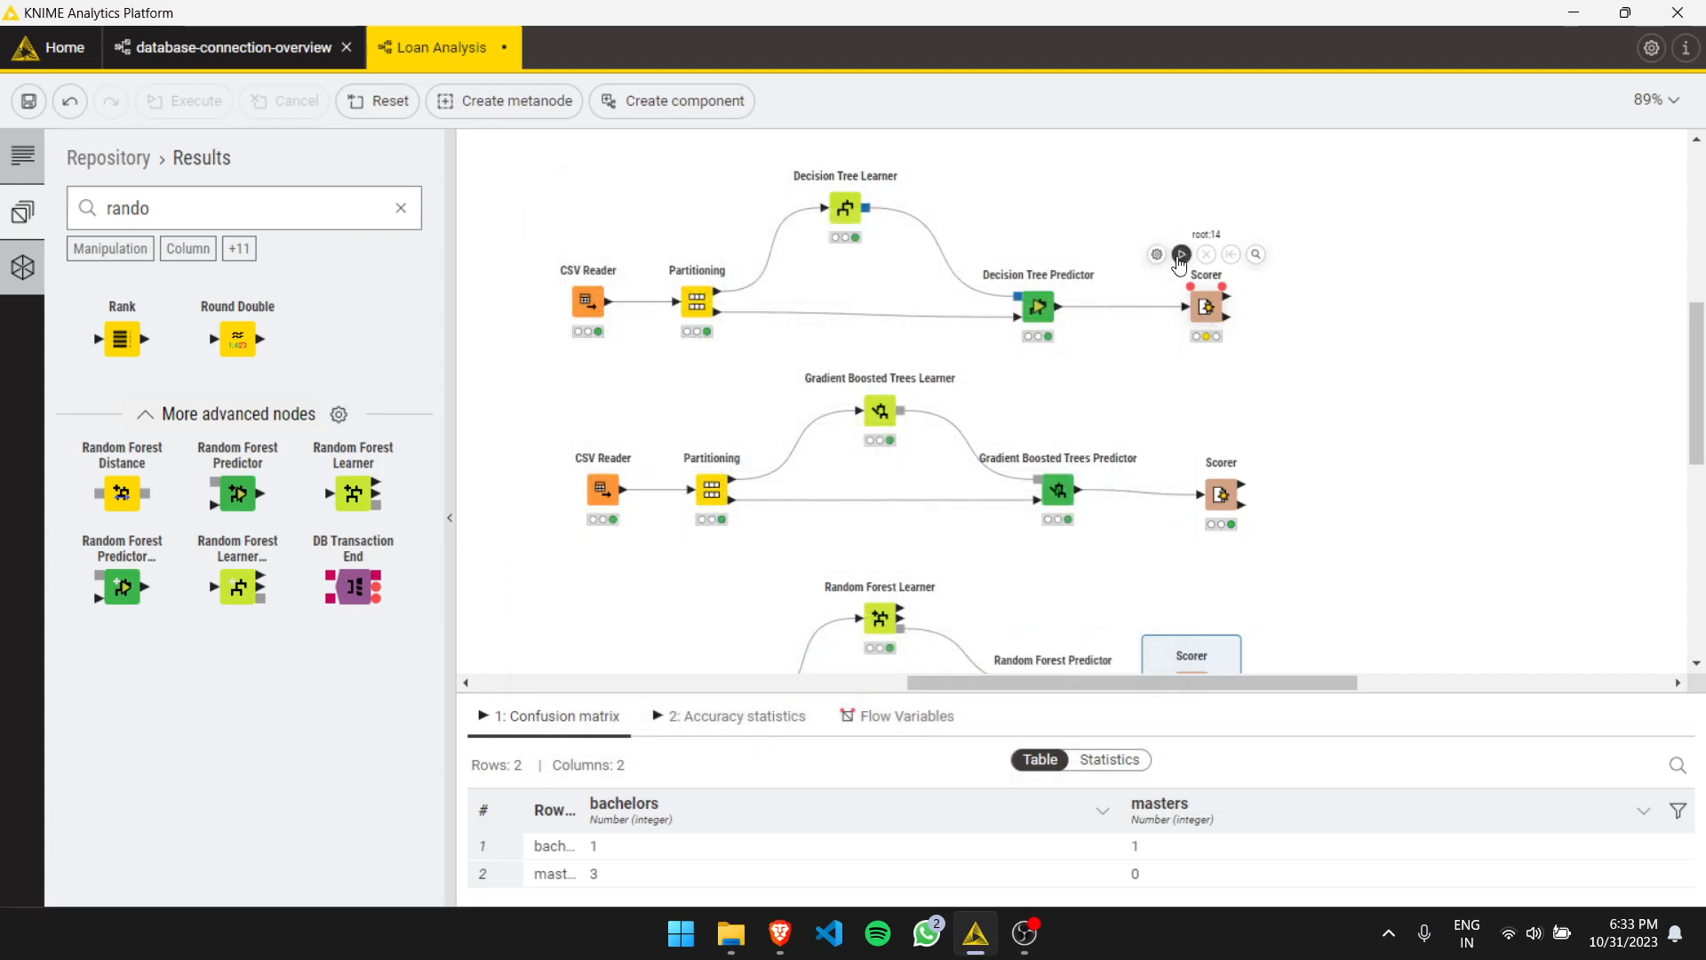
# - Execute the decision tree Scorer and review its confusion matrix
pyautogui.rightClick(1206, 311)
pyautogui.click(1244, 363)
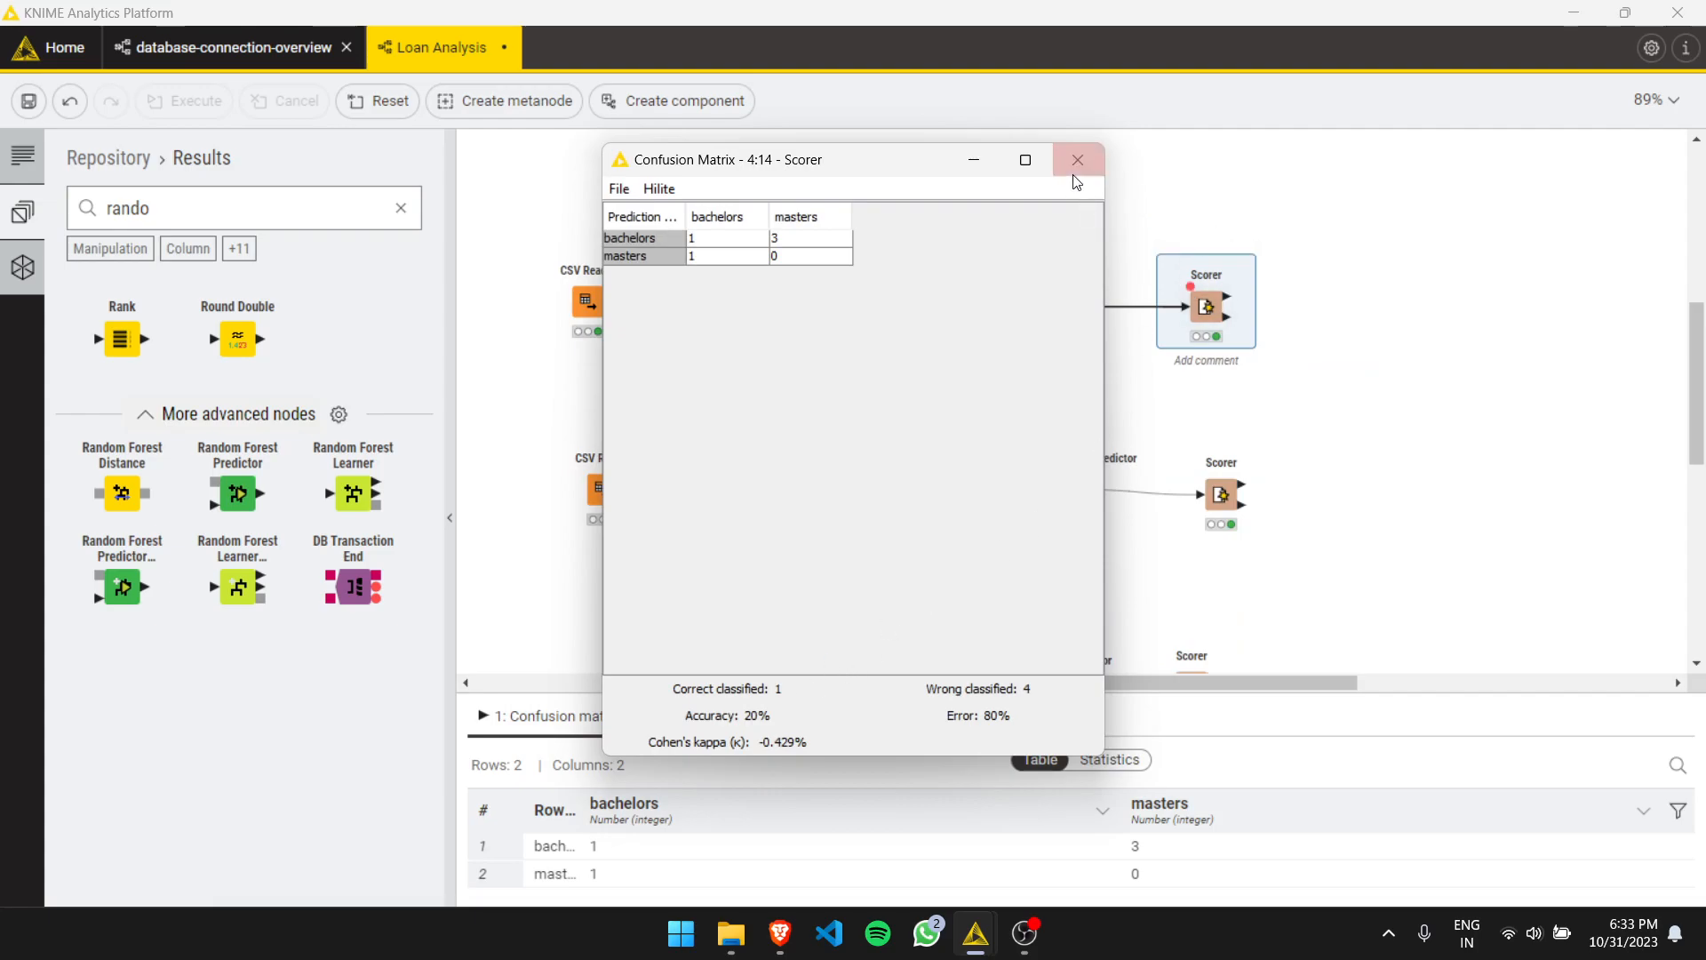
pyautogui.click(1075, 163)
# - Compare the gradient boosted trees Scorer's output with the decision tree Scorer's settings and confusion matrix
pyautogui.click(1235, 490)
pyautogui.rightClick(1211, 503)
pyautogui.press('Escape')
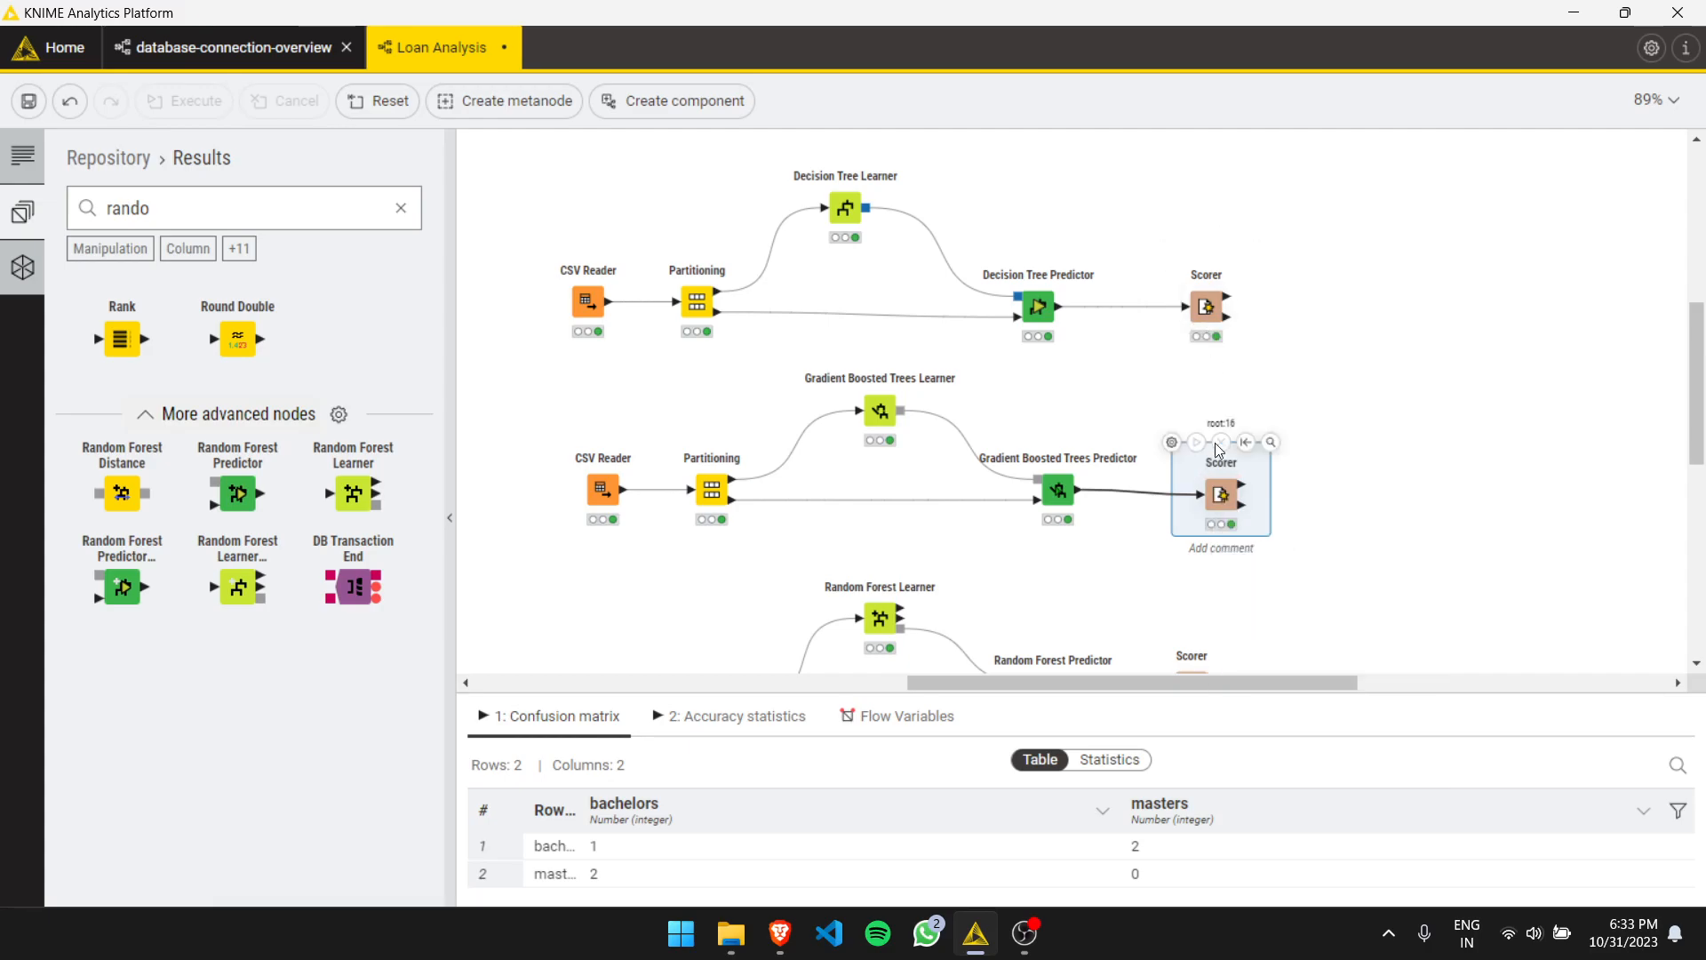
pyautogui.doubleClick(1205, 307)
pyautogui.click(1118, 212)
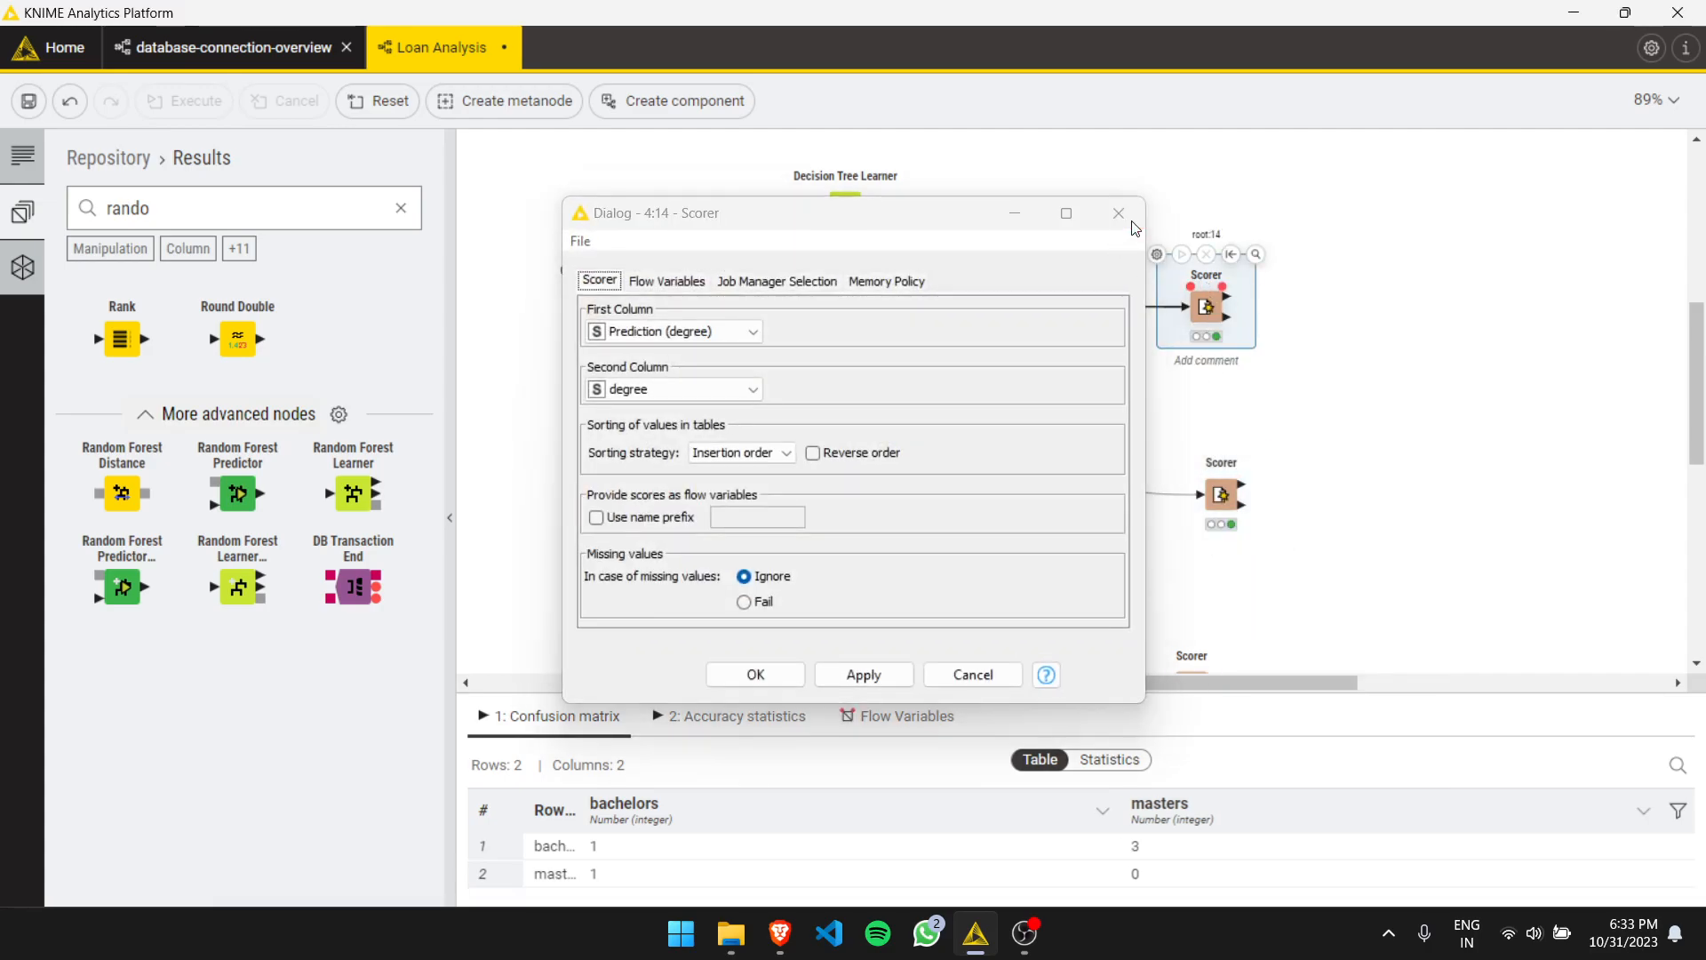
pyautogui.click(1255, 254)
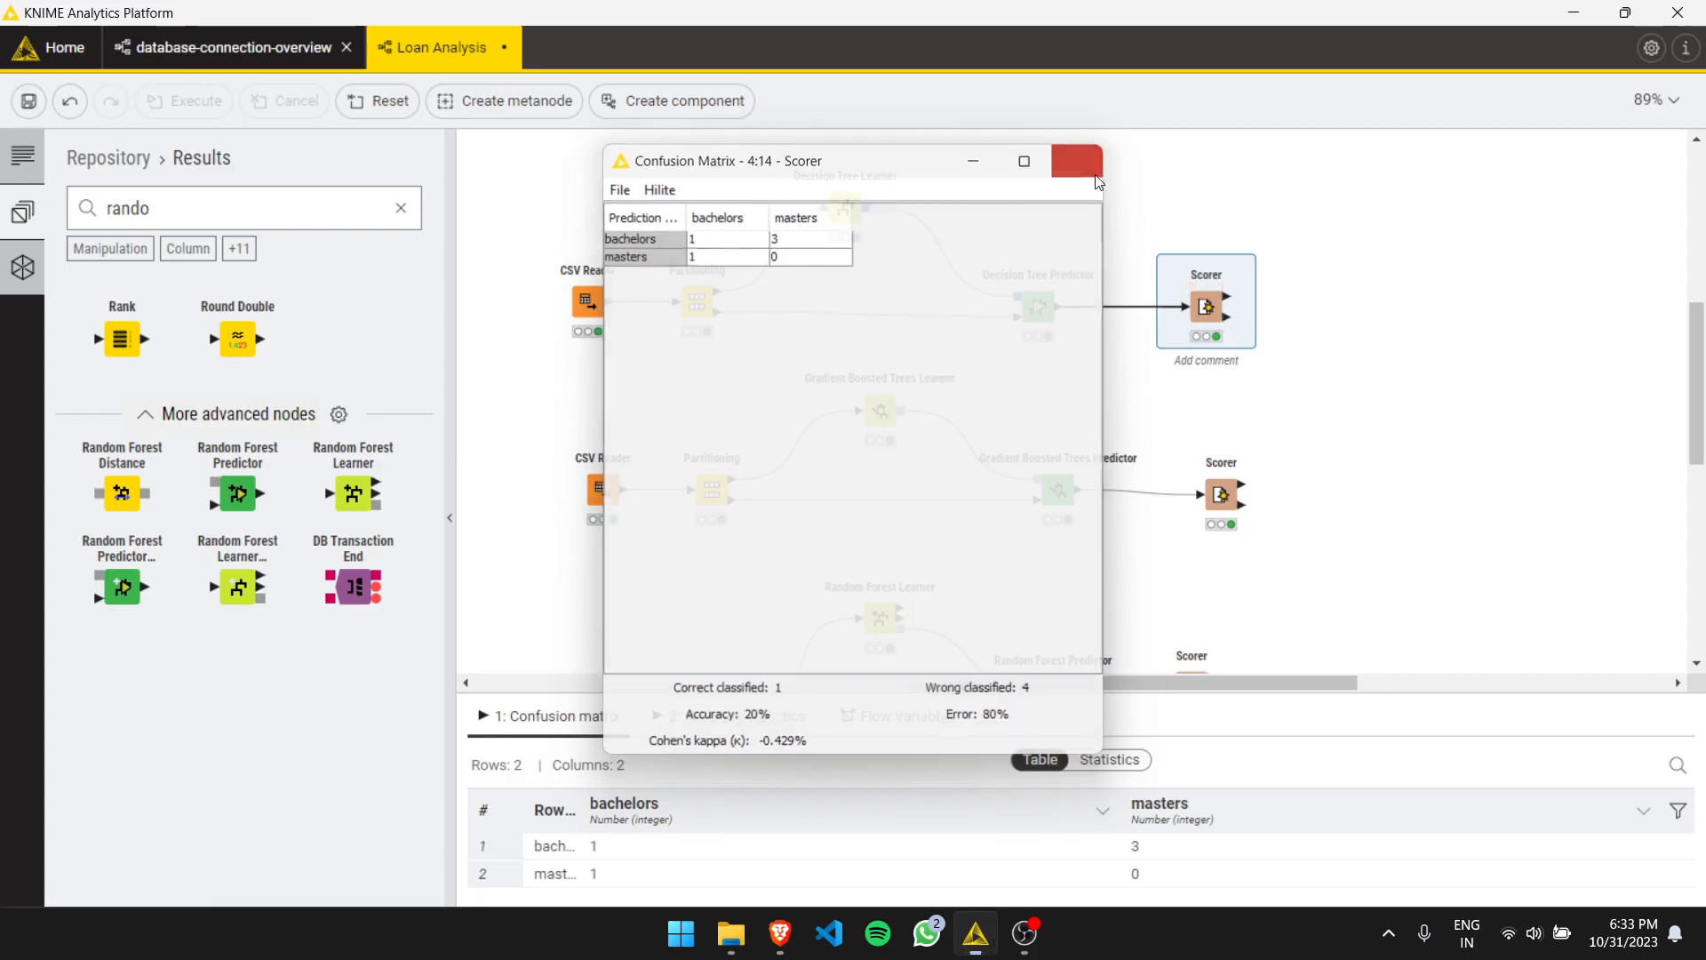
pyautogui.click(1078, 160)
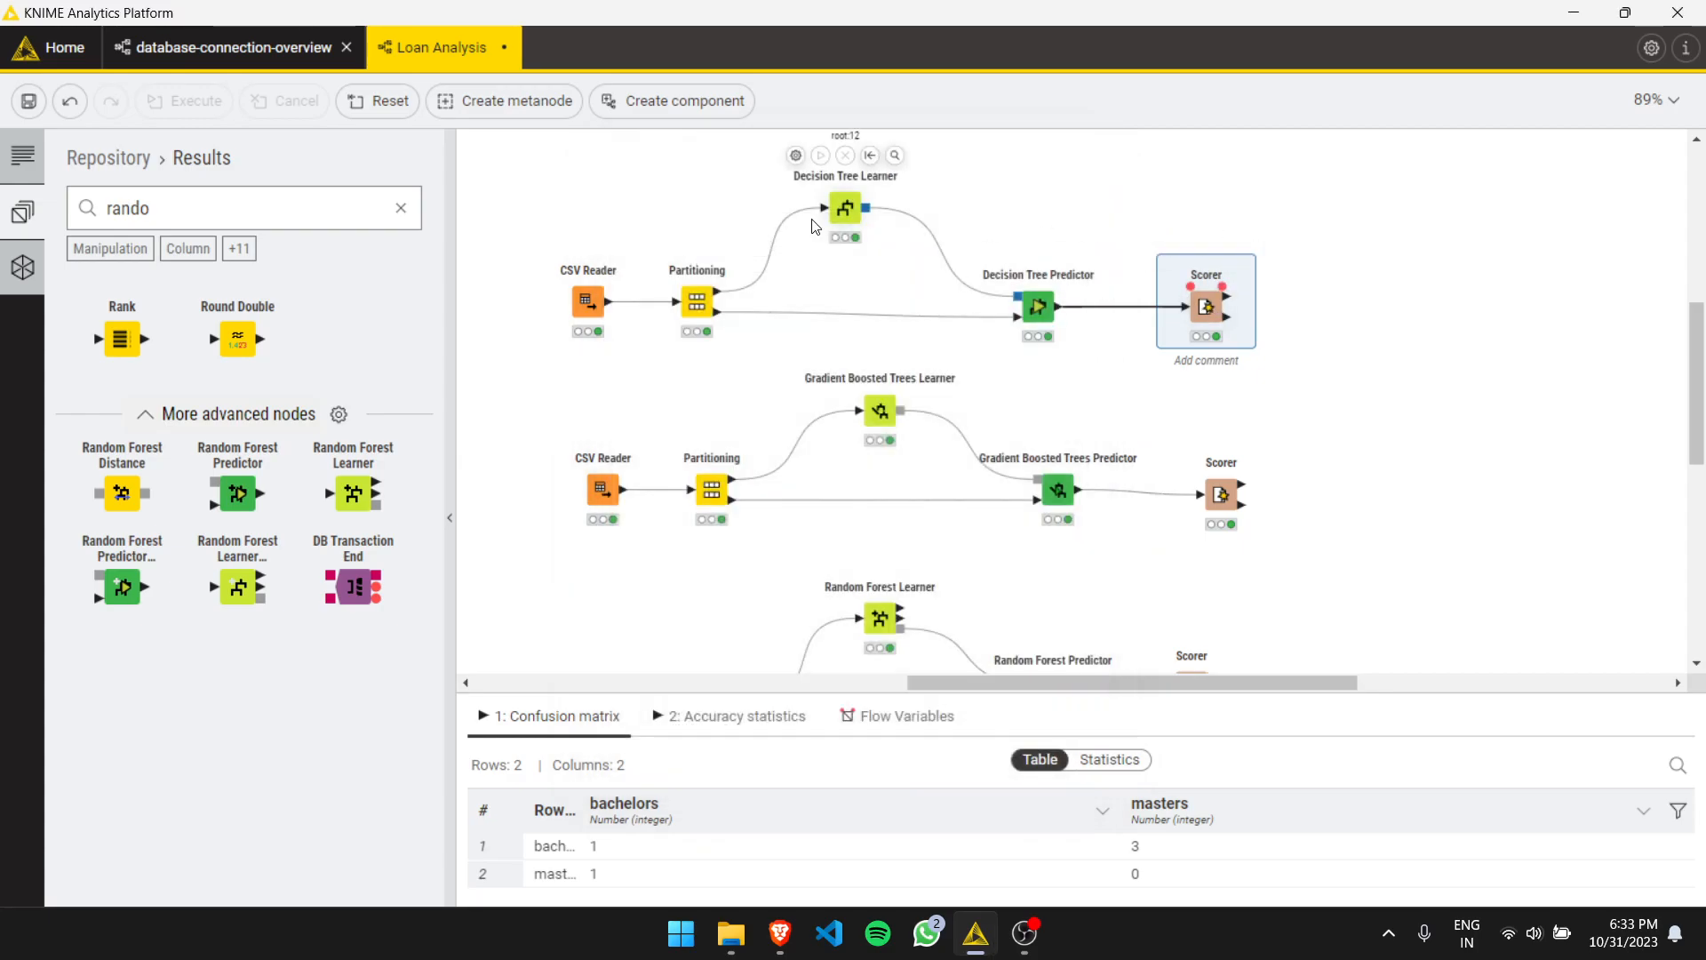
# - Open the Decision Tree Learner's tree view, maximize it, and zoom to 140%
pyautogui.click(844, 211)
pyautogui.rightClick(844, 216)
pyautogui.click(879, 261)
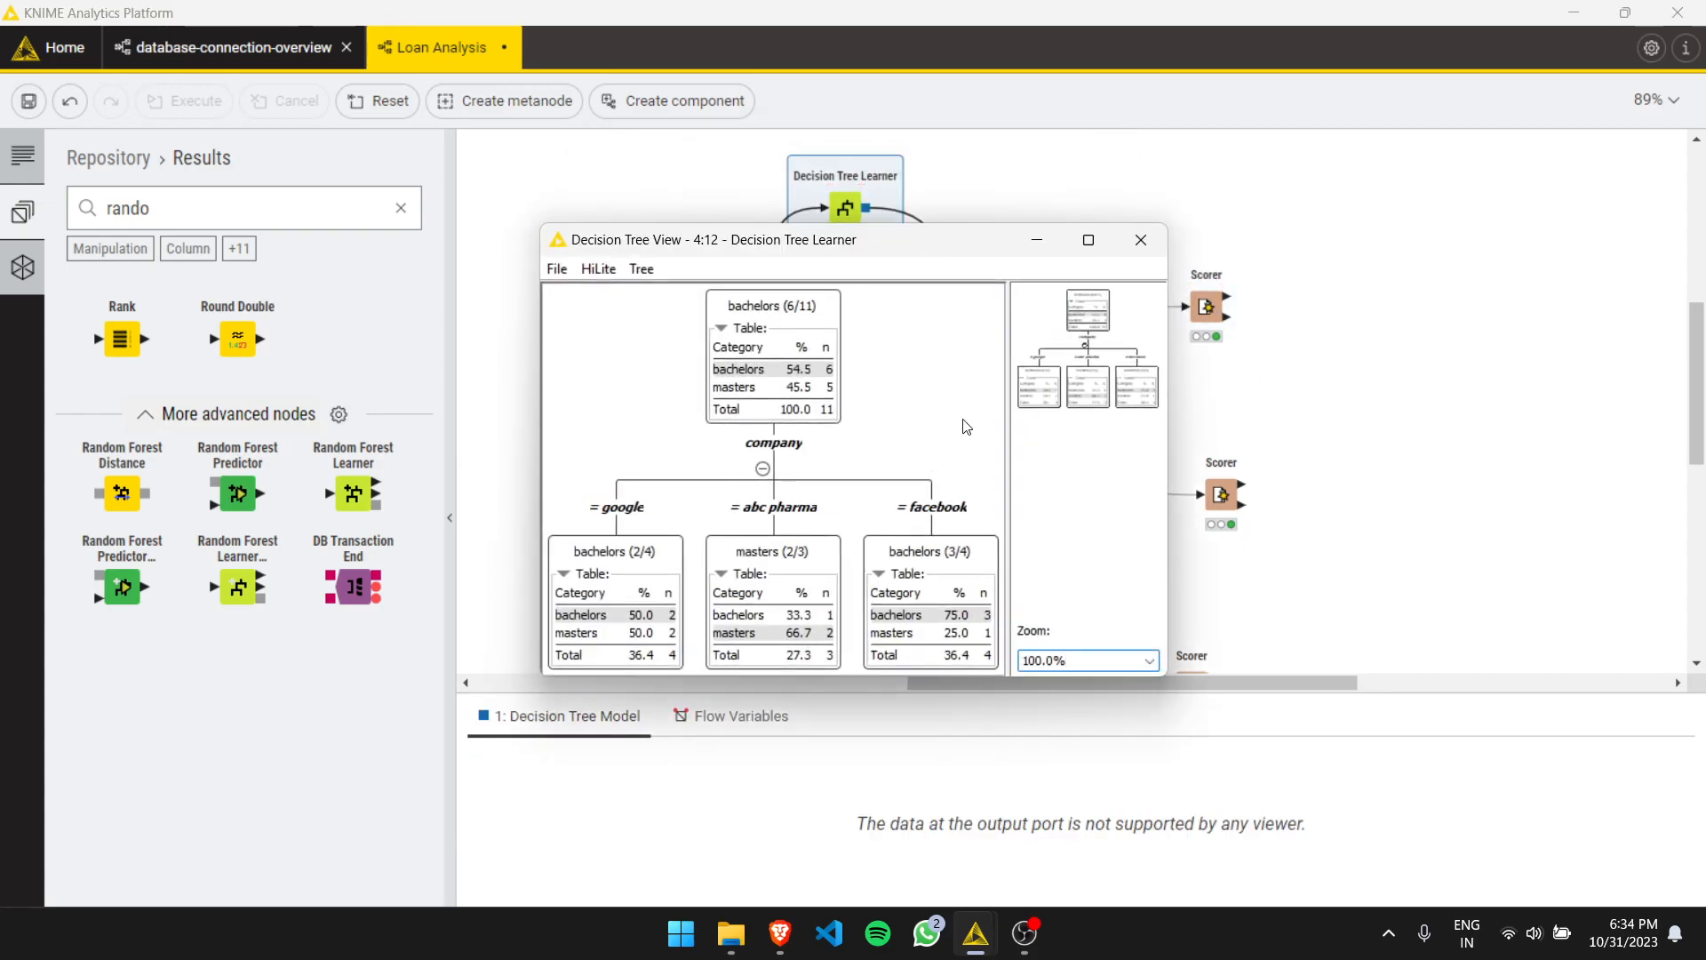
pyautogui.click(1139, 232)
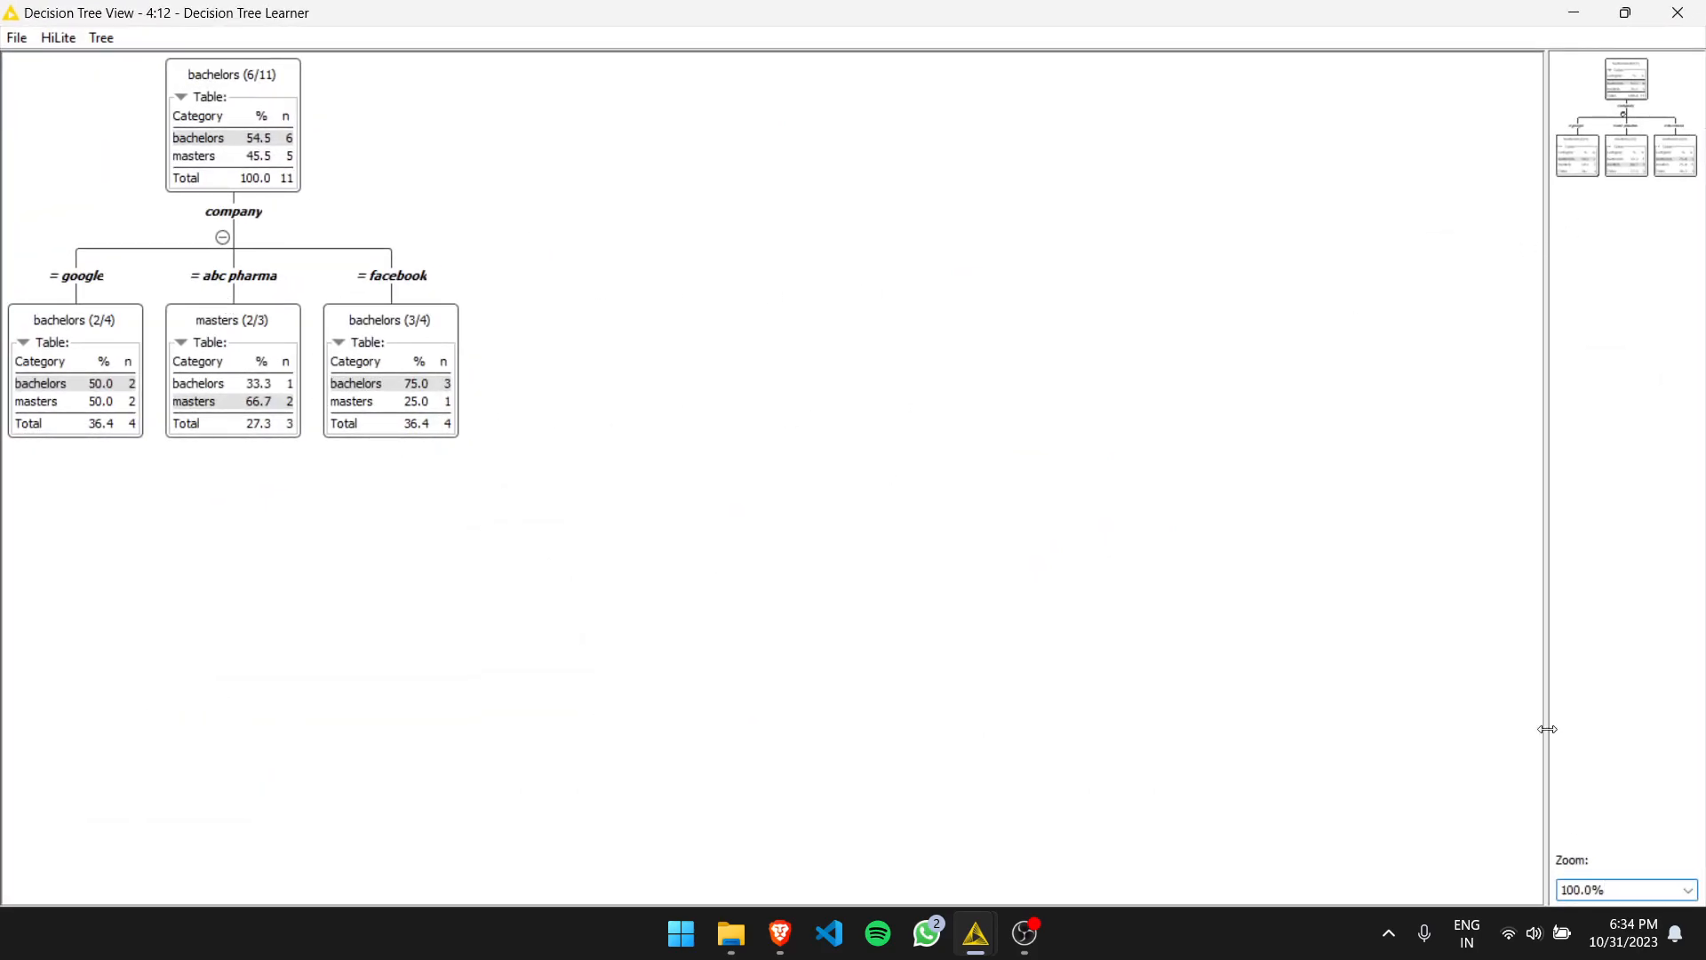
pyautogui.click(1686, 889)
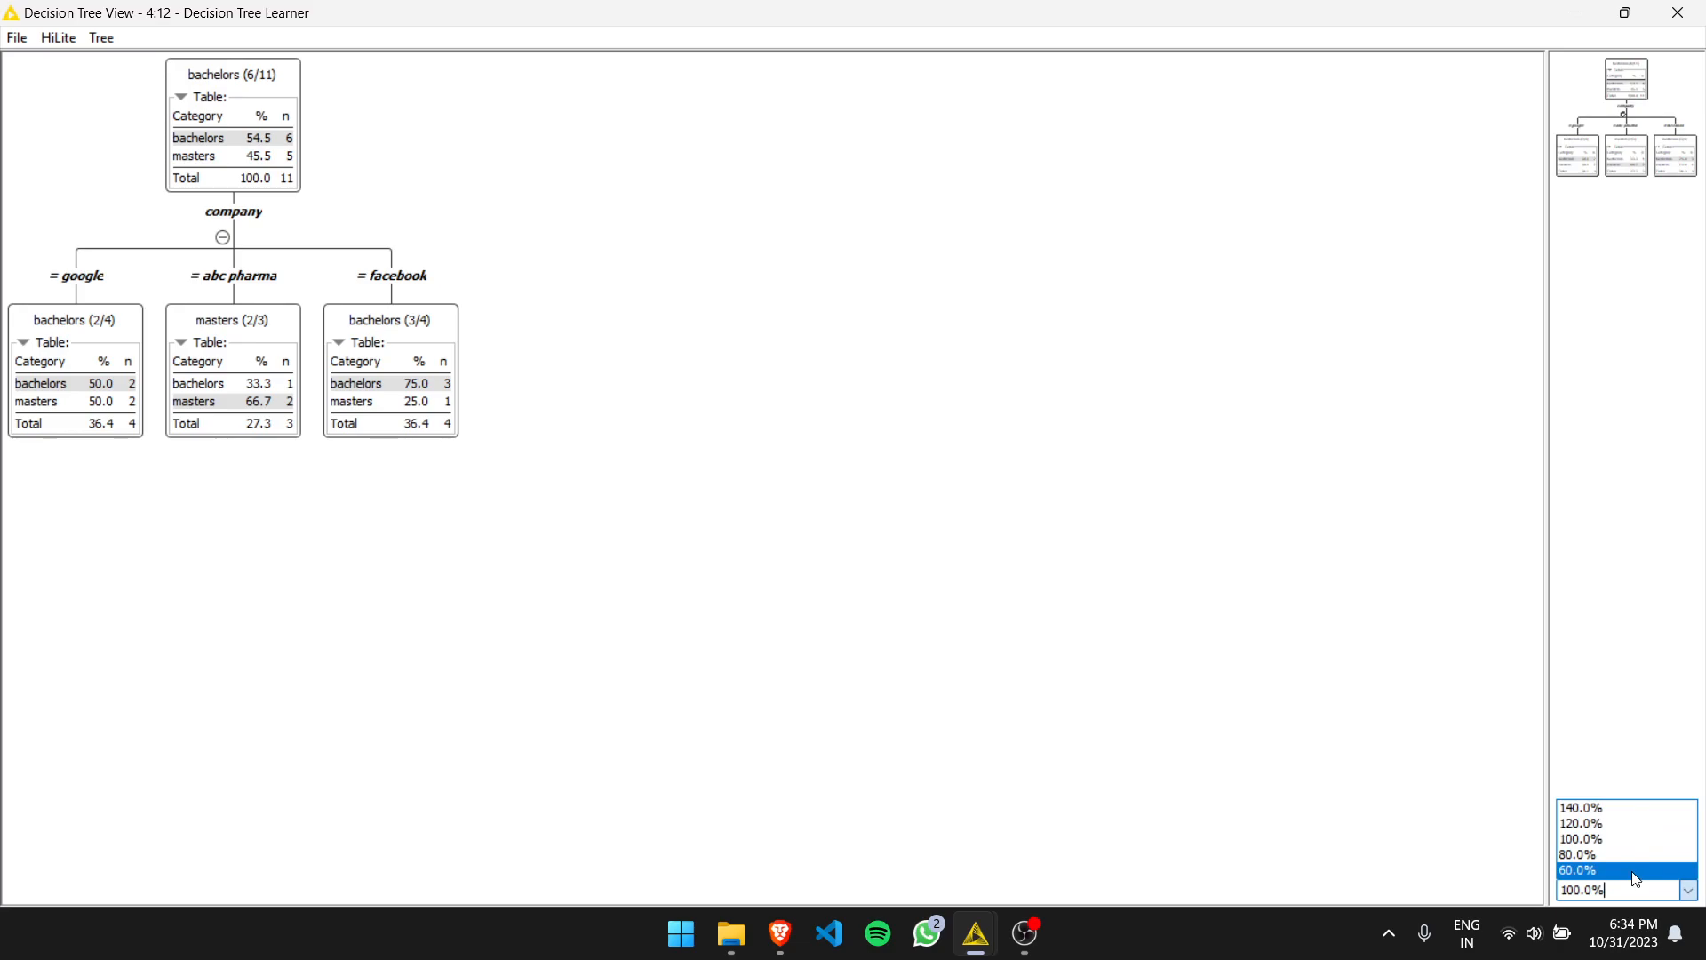
pyautogui.click(1605, 806)
pyautogui.click(1687, 889)
pyautogui.click(1116, 685)
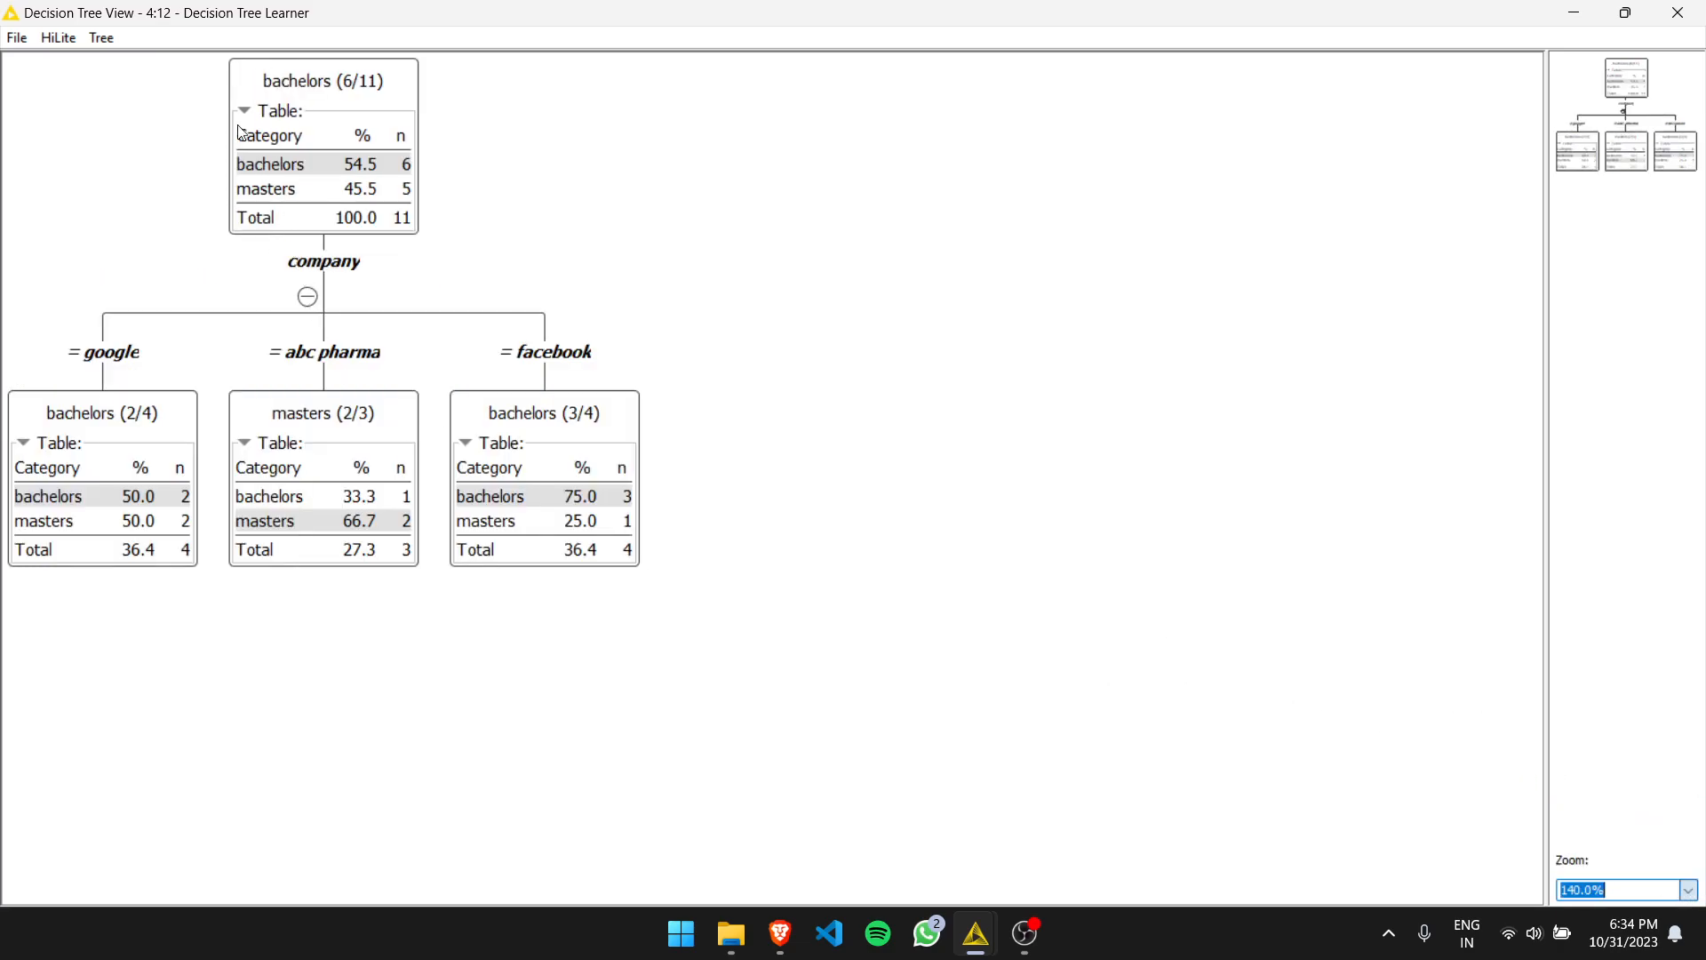
pyautogui.click(275, 170)
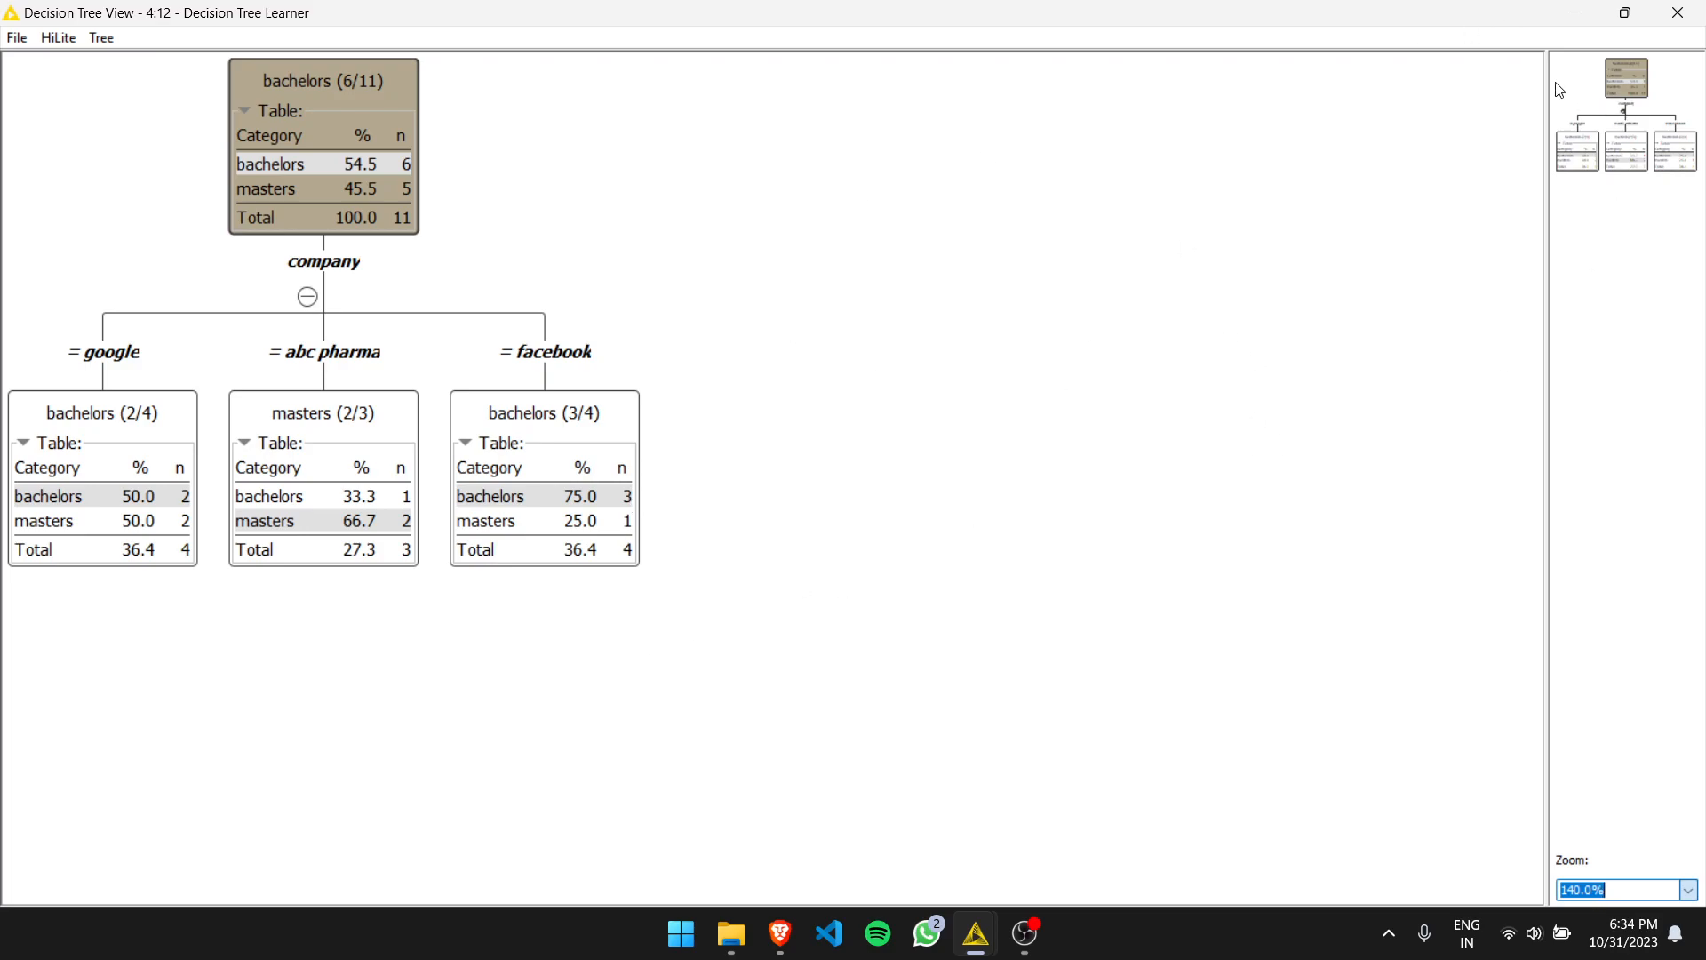
pyautogui.click(1678, 12)
# - Open the Gradient Boosted Trees Learner settings and close them
pyautogui.doubleClick(880, 410)
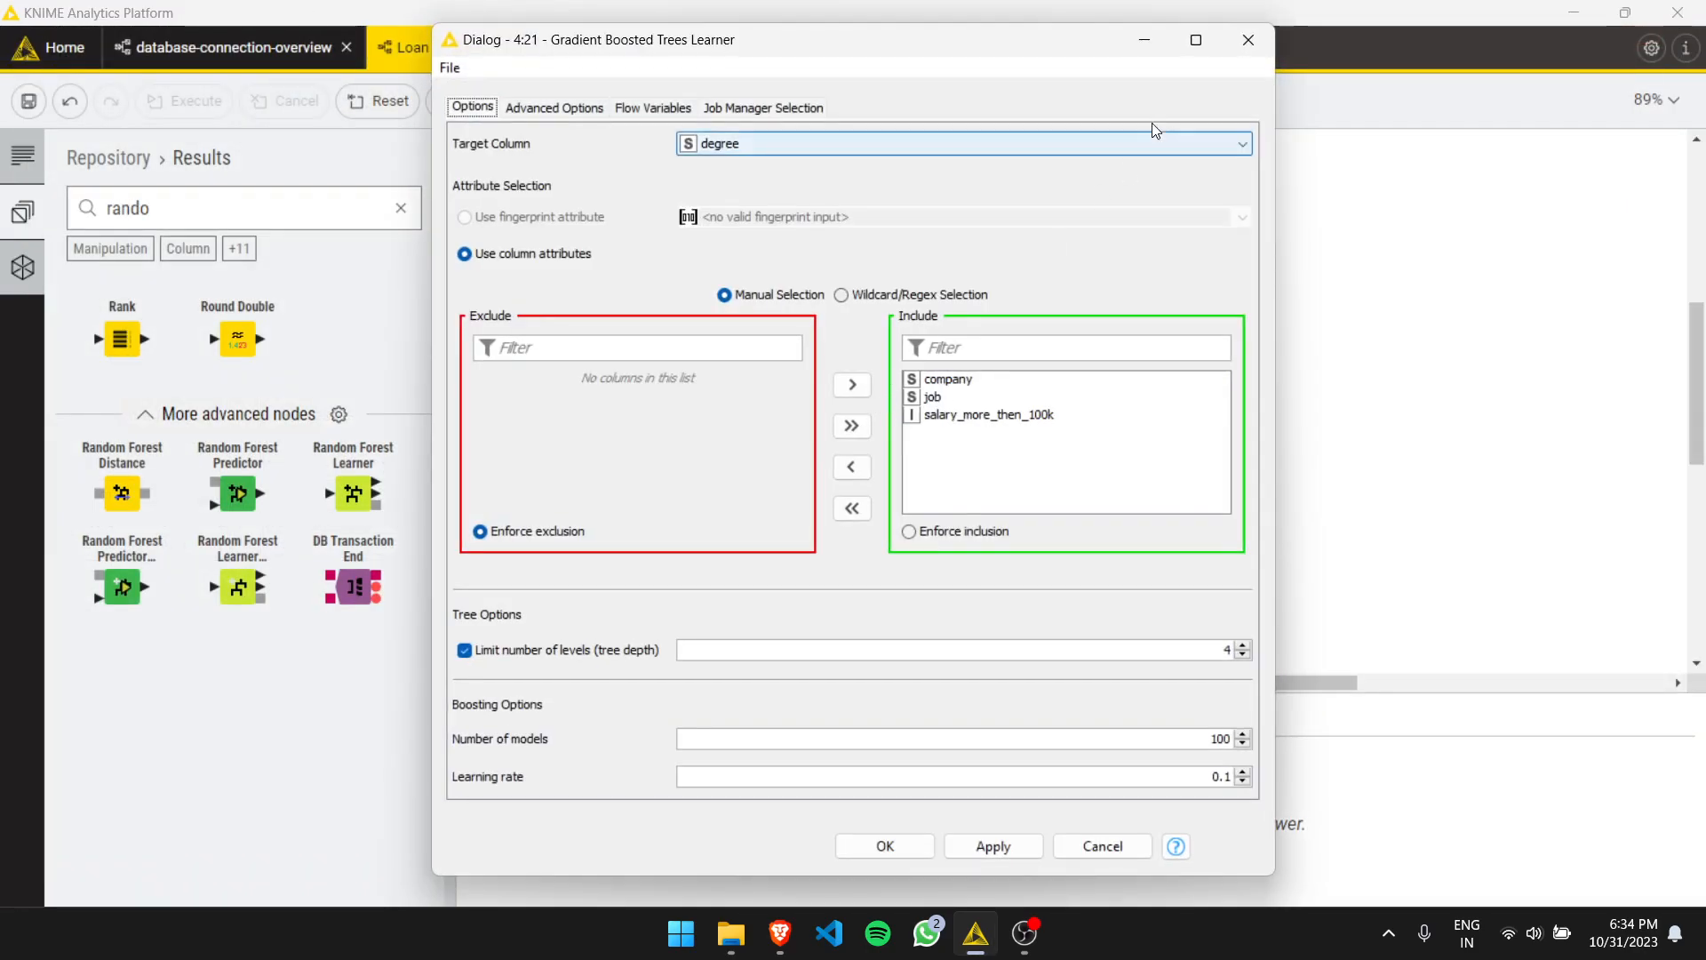
pyautogui.click(1236, 55)
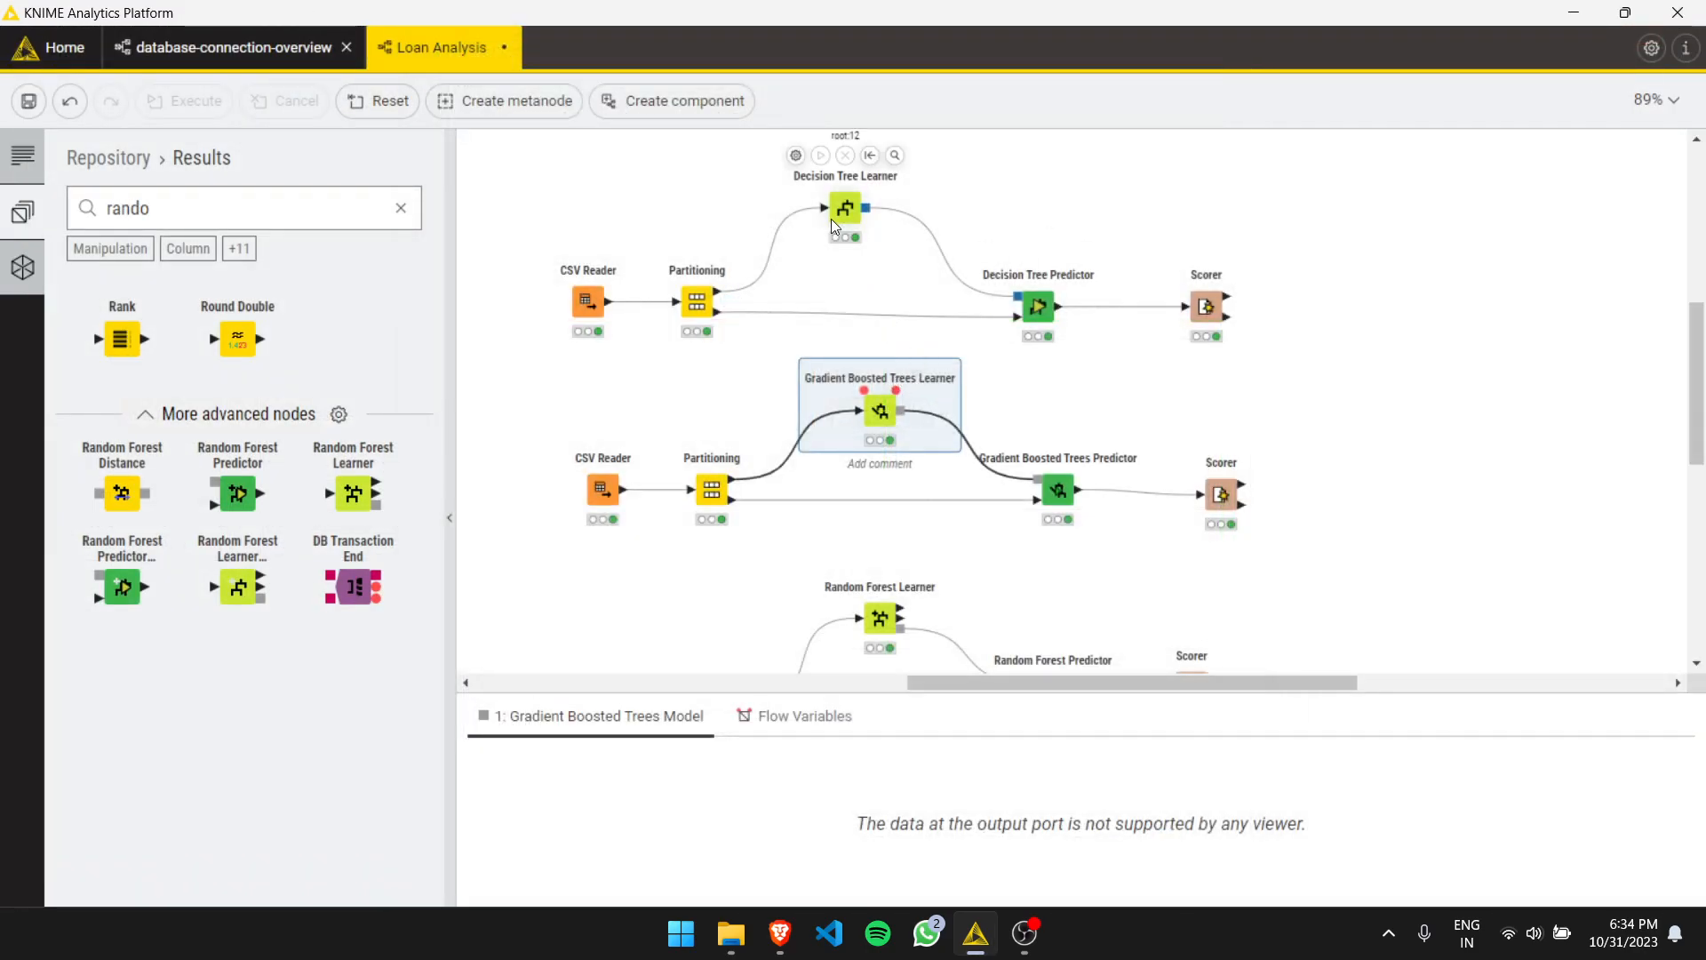
pyautogui.rightClick(882, 410)
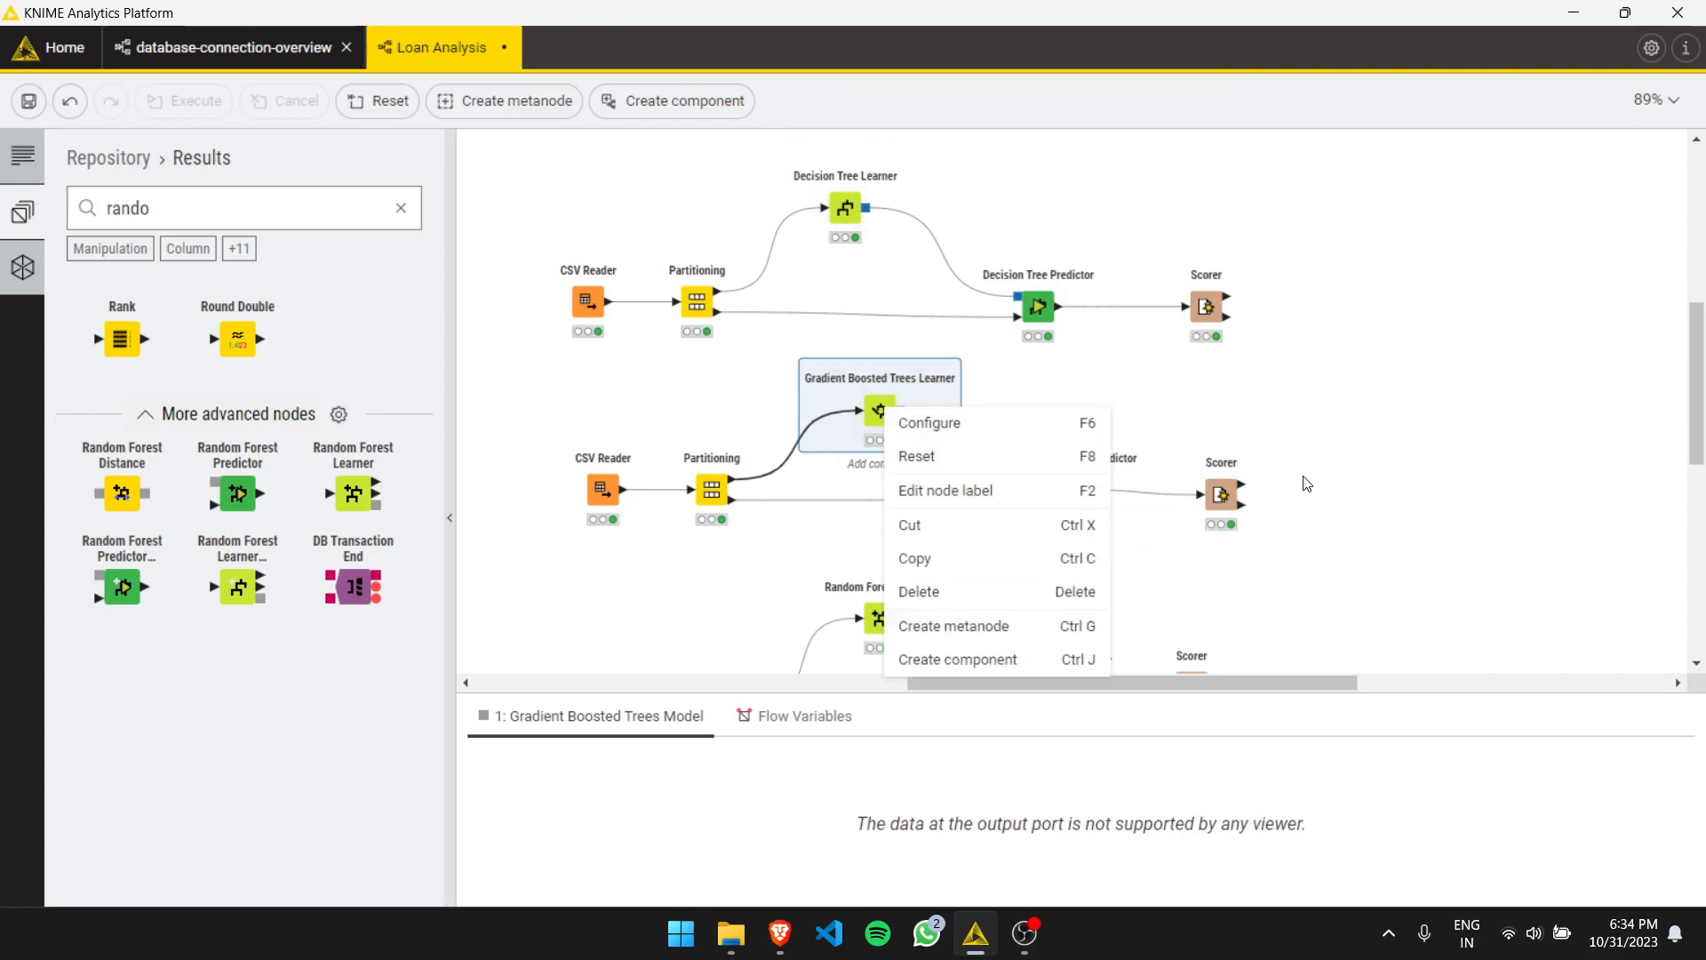
pyautogui.press('Escape')
# - Open the Random Forest Learner's tree view maximized at 140% zoom and expand the lower branch node
pyautogui.click(889, 619)
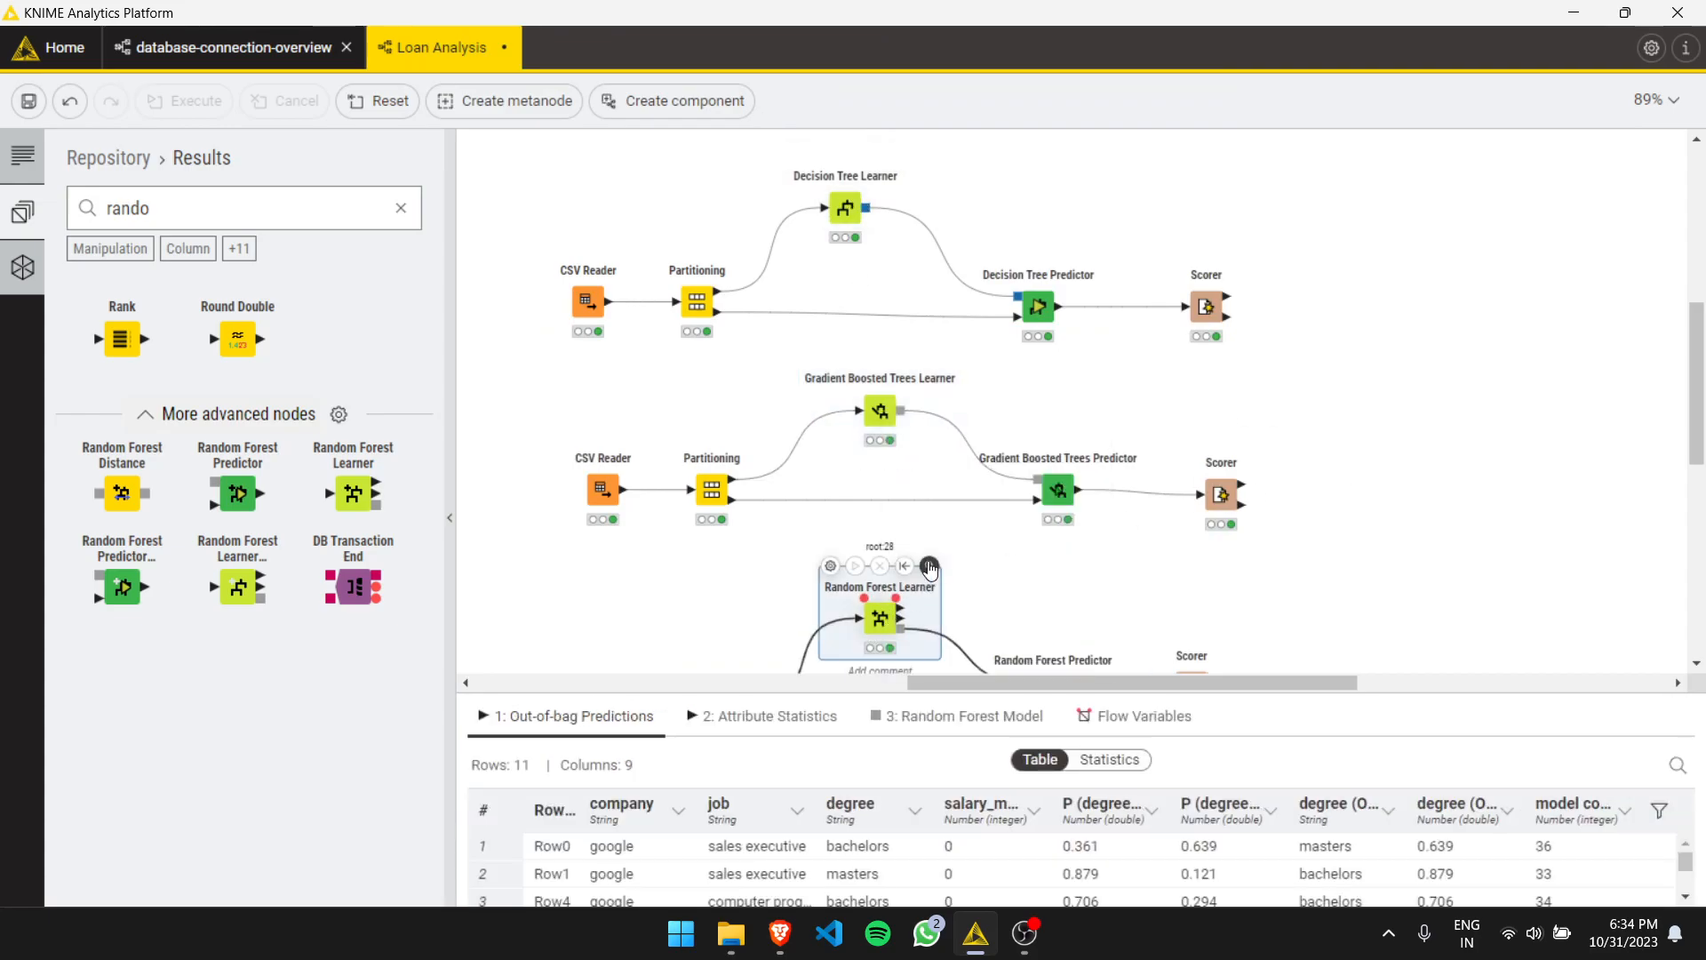
pyautogui.click(929, 566)
pyautogui.click(1030, 191)
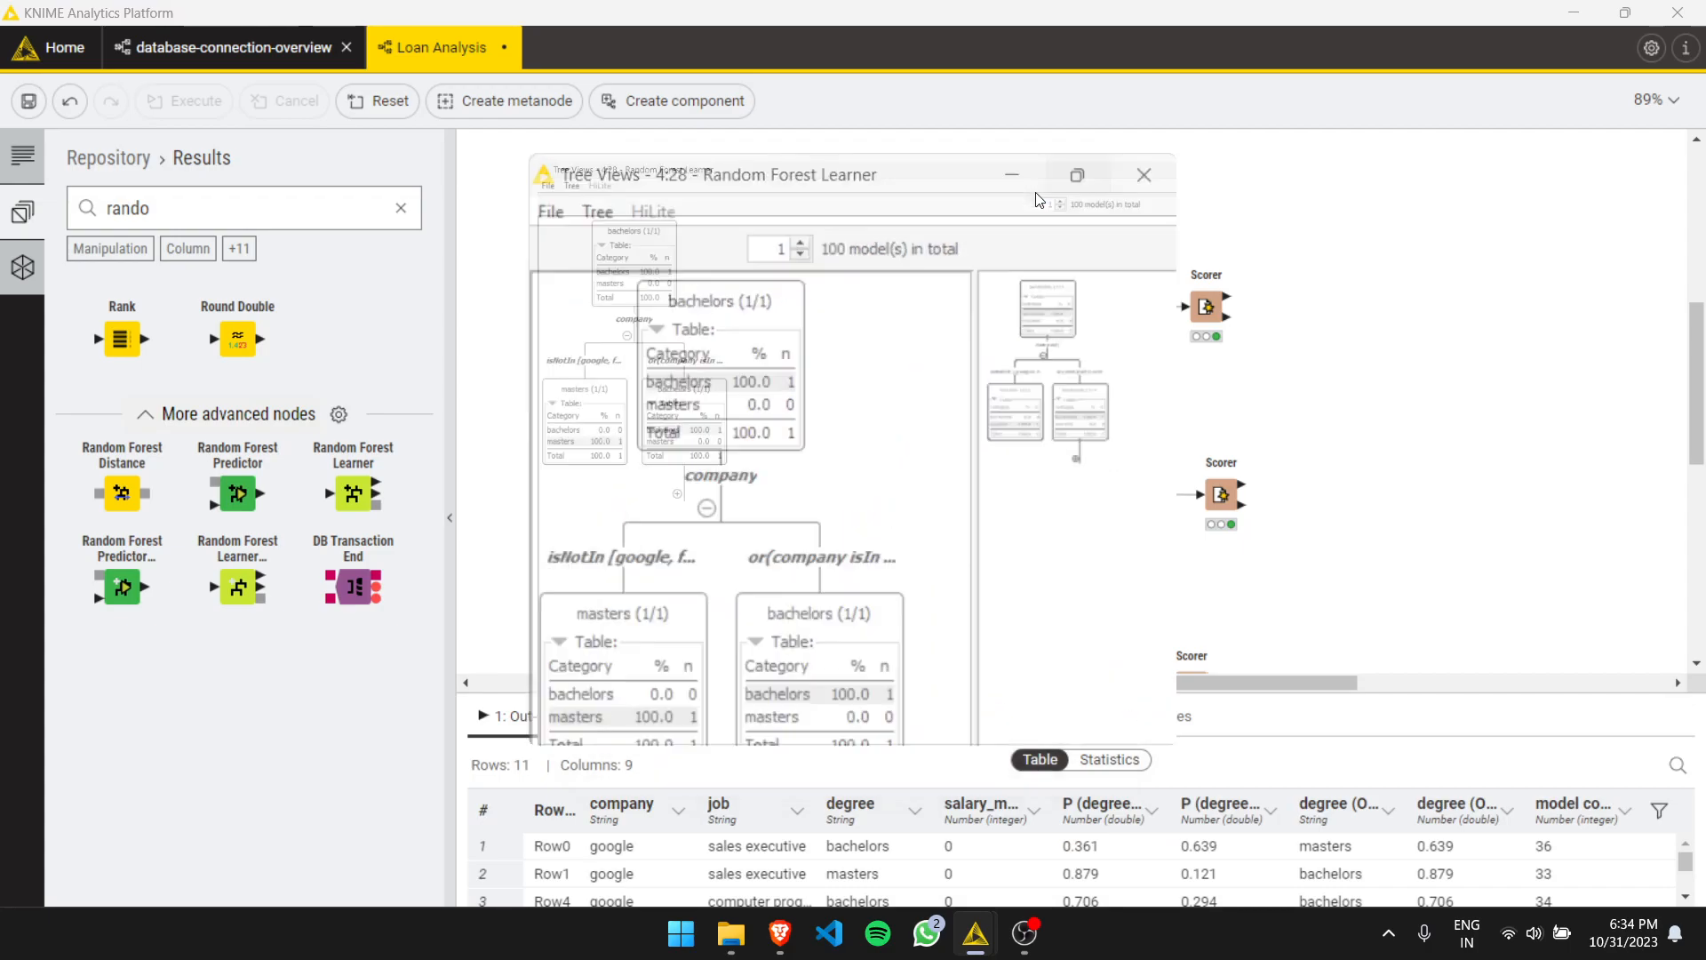
pyautogui.click(1687, 890)
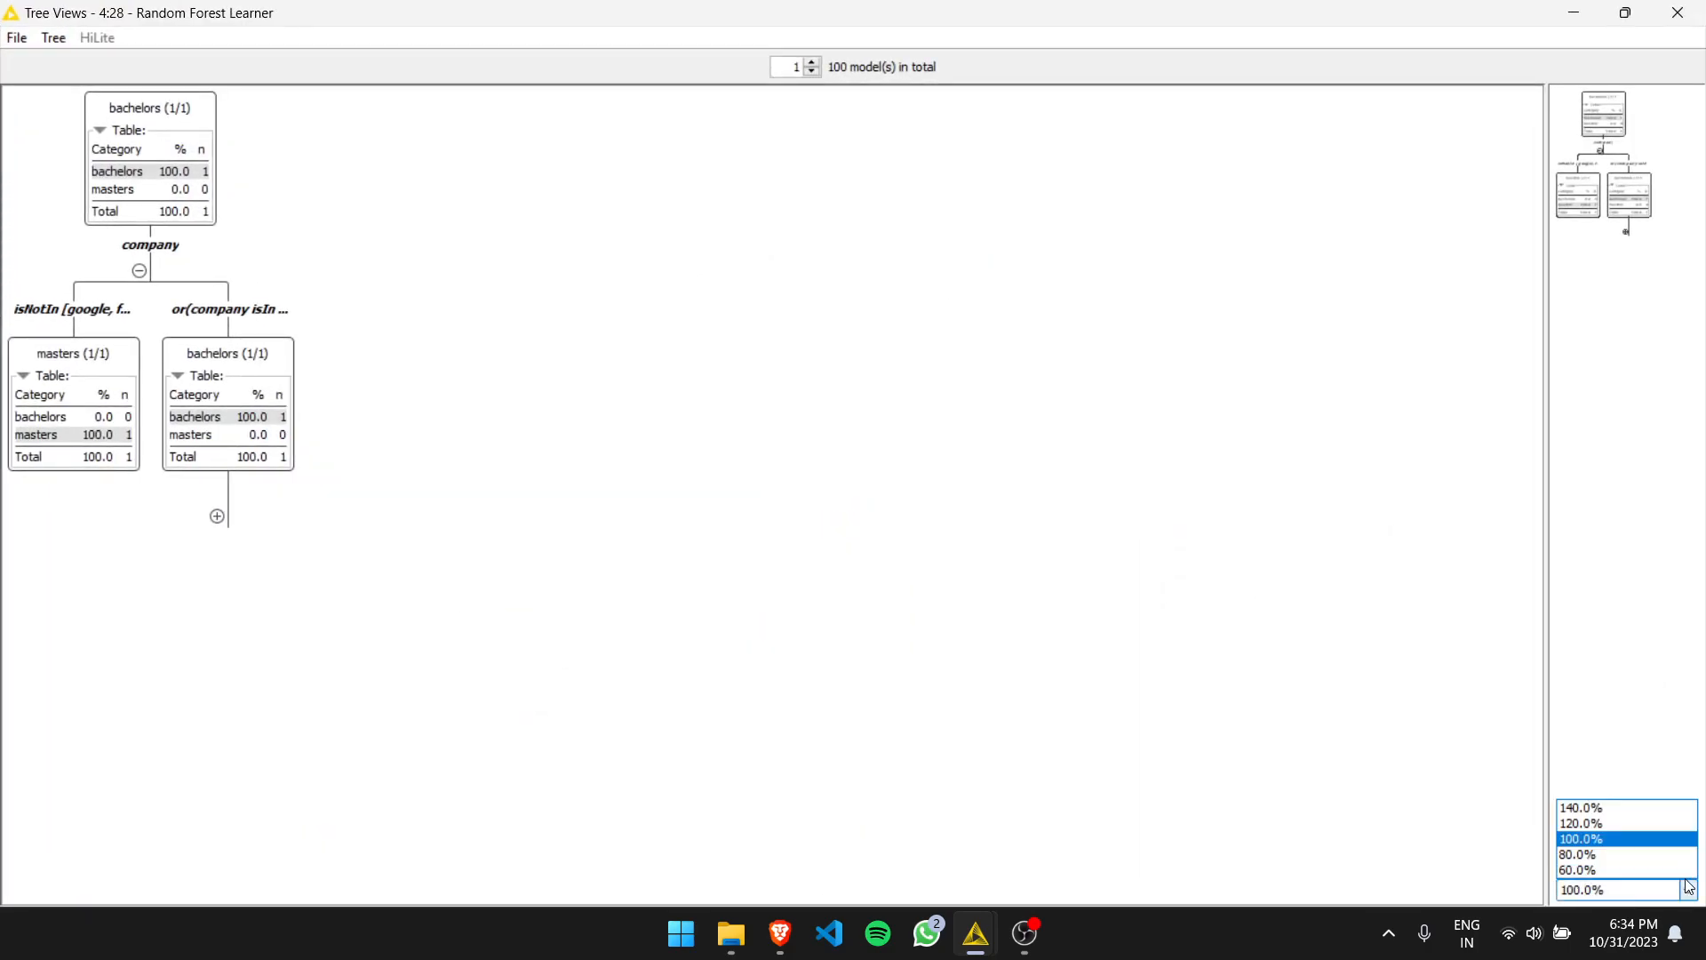
pyautogui.click(1600, 806)
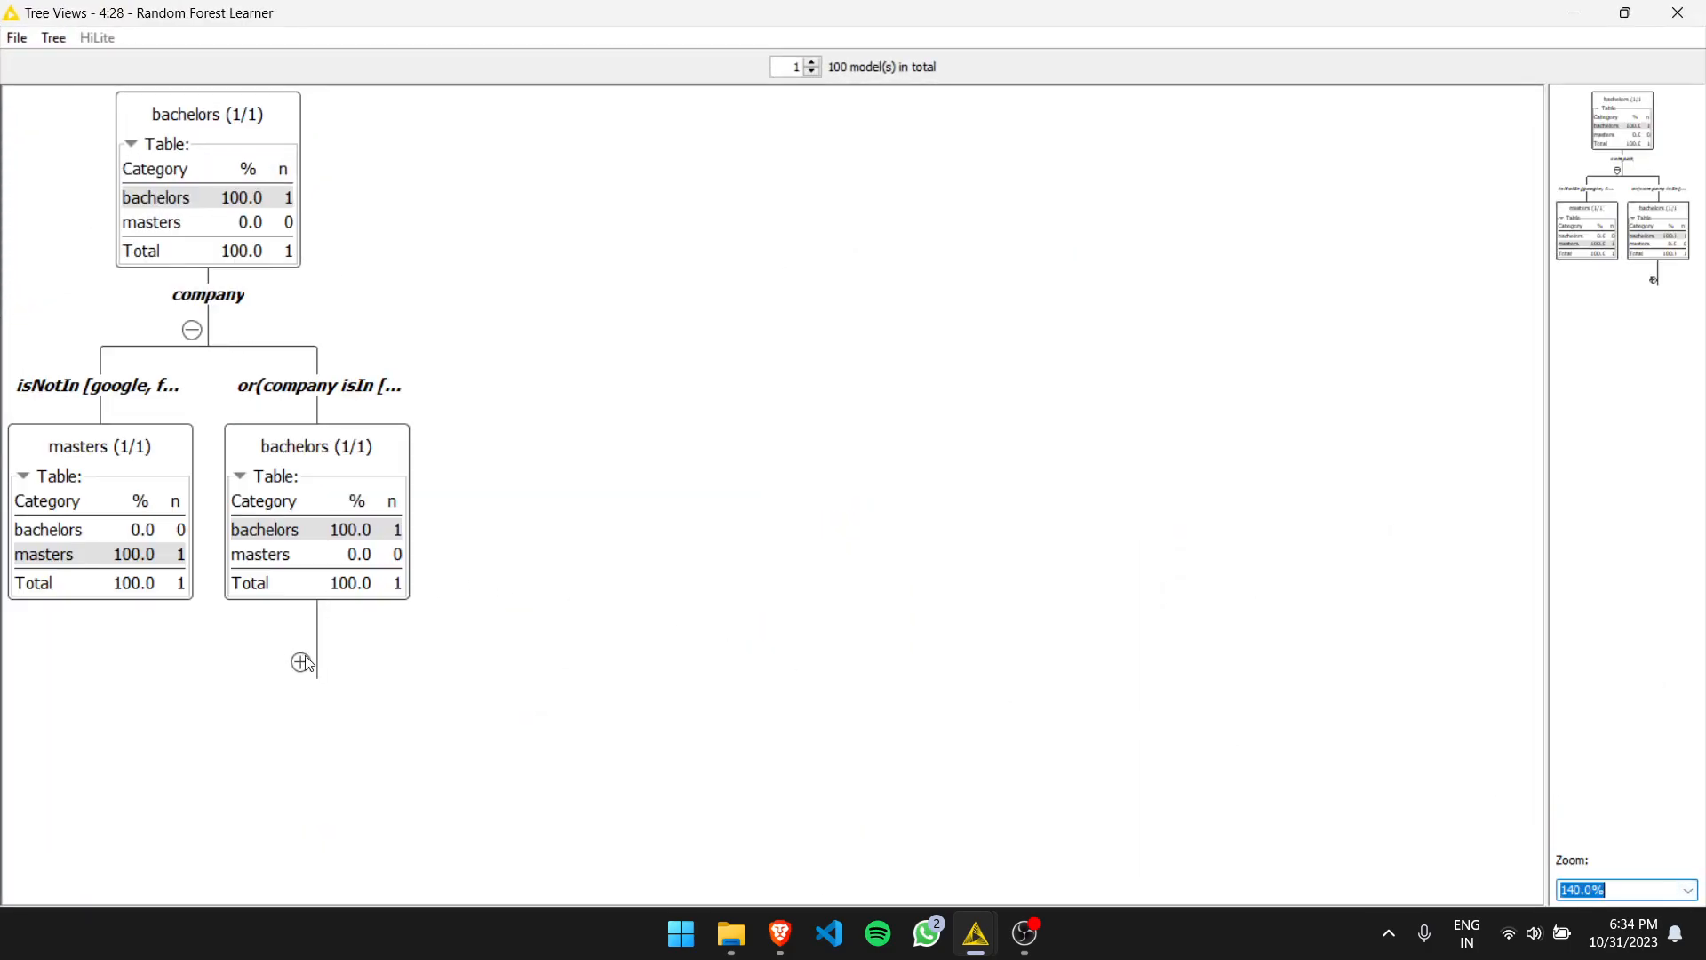
pyautogui.click(301, 662)
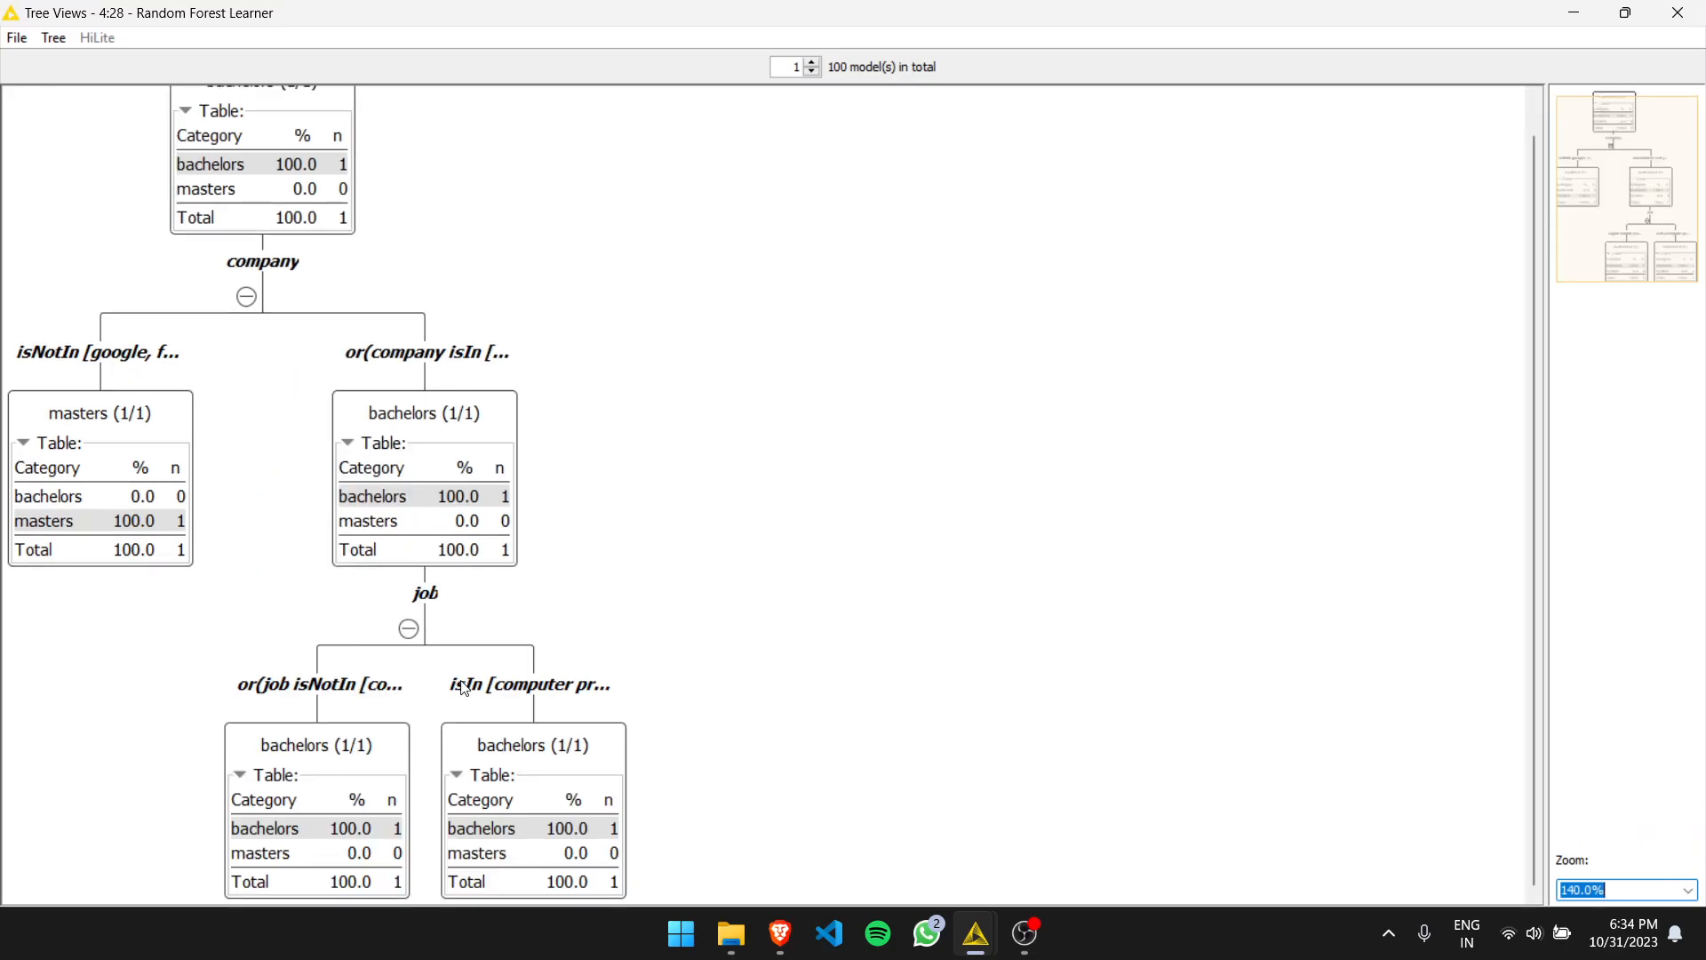
# - Scroll back to the top of the random forest tree and close the tree view window
pyautogui.scroll(3, 716, 648)
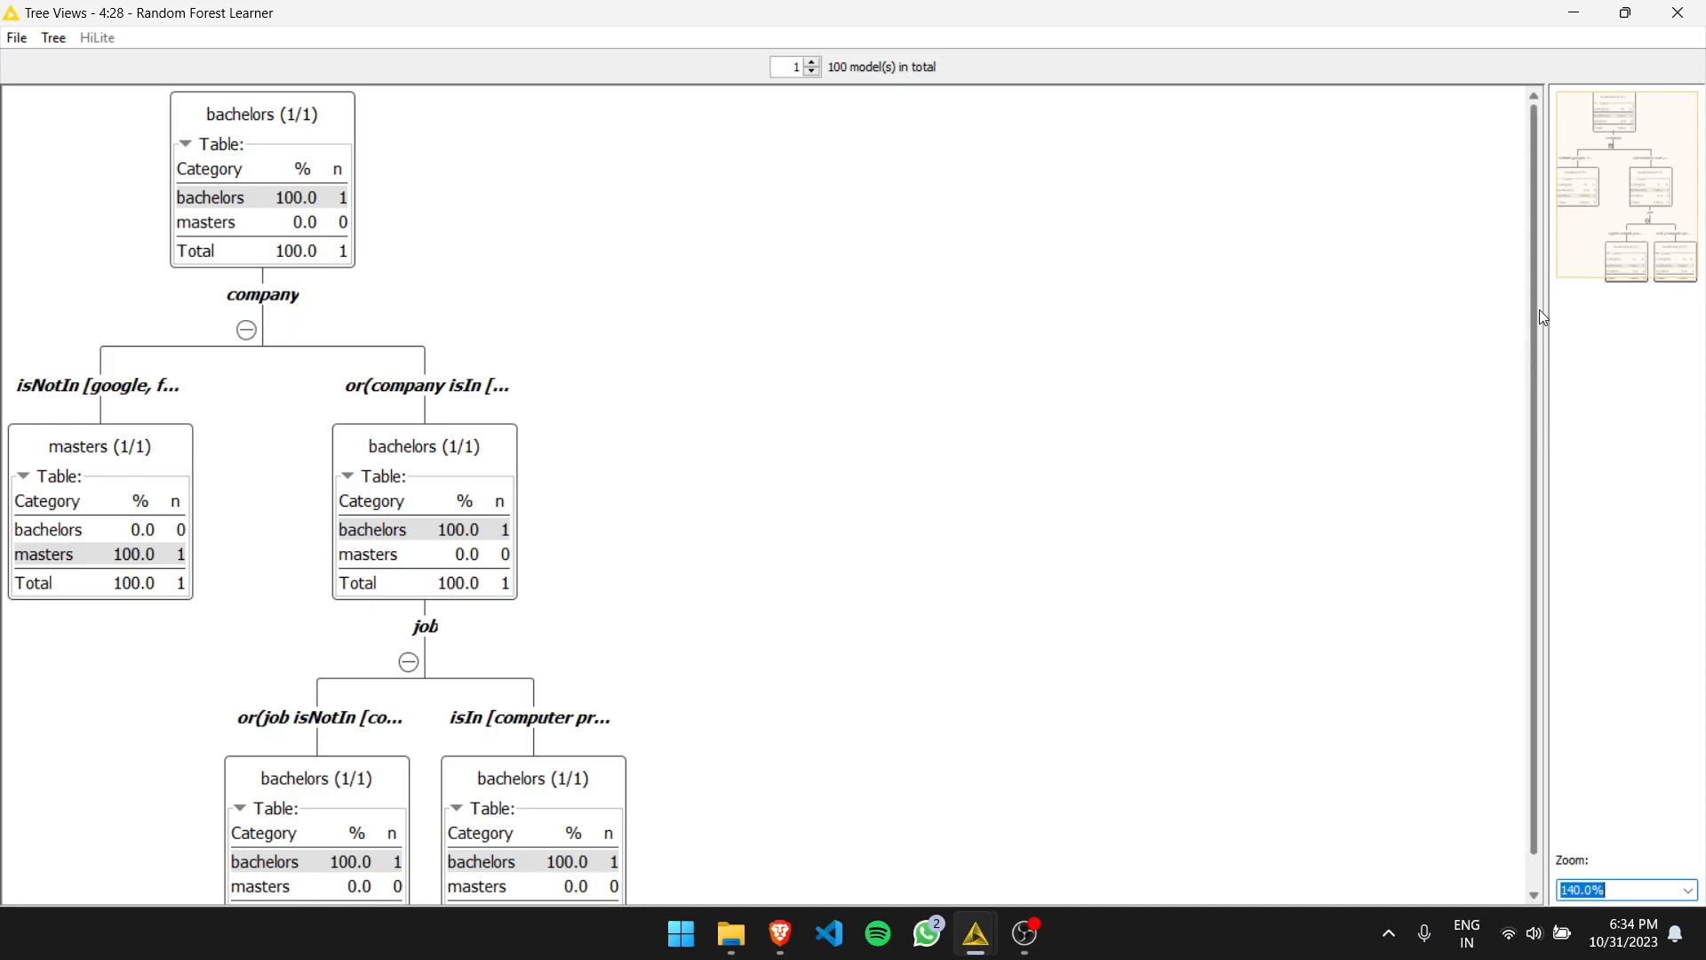
pyautogui.moveTo(1539, 310); pyautogui.dragTo(1535, 462)
pyautogui.click(1678, 12)
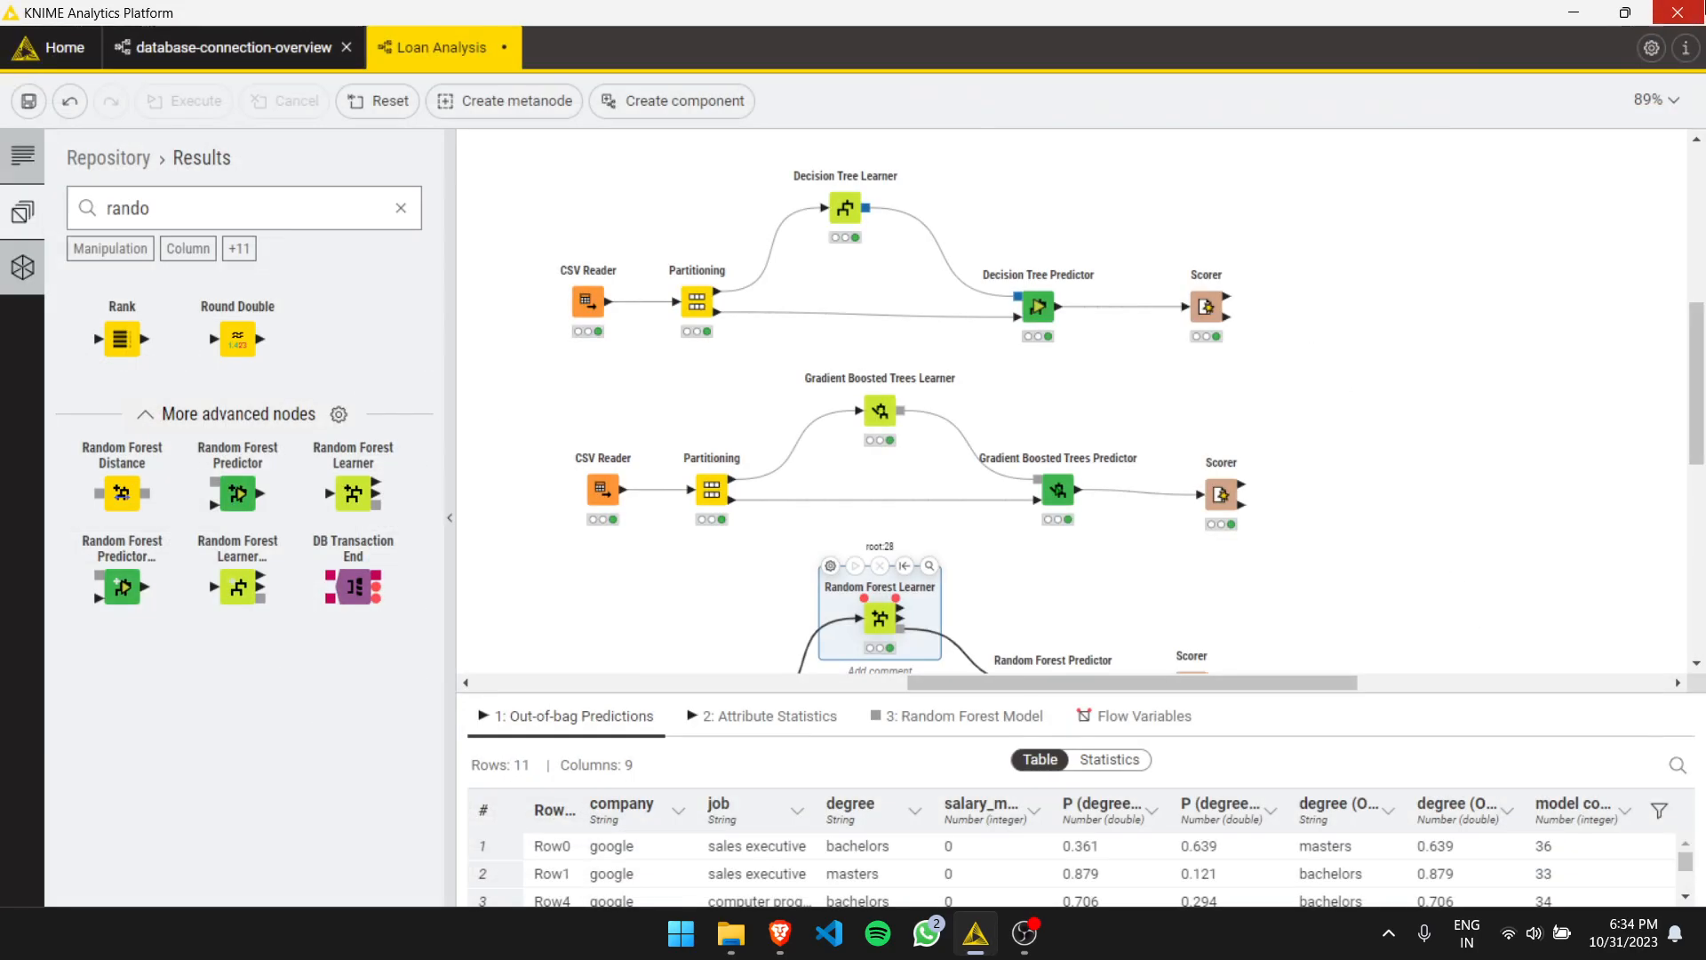
# - Reposition the random forest row's CSV Reader and Partitioning nodes and enlarge the workflow canvas area
pyautogui.click(1359, 285)
pyautogui.scroll(-2, 1337, 356)
pyautogui.scroll(1, 898, 505)
pyautogui.moveTo(726, 609); pyautogui.dragTo(598, 578)
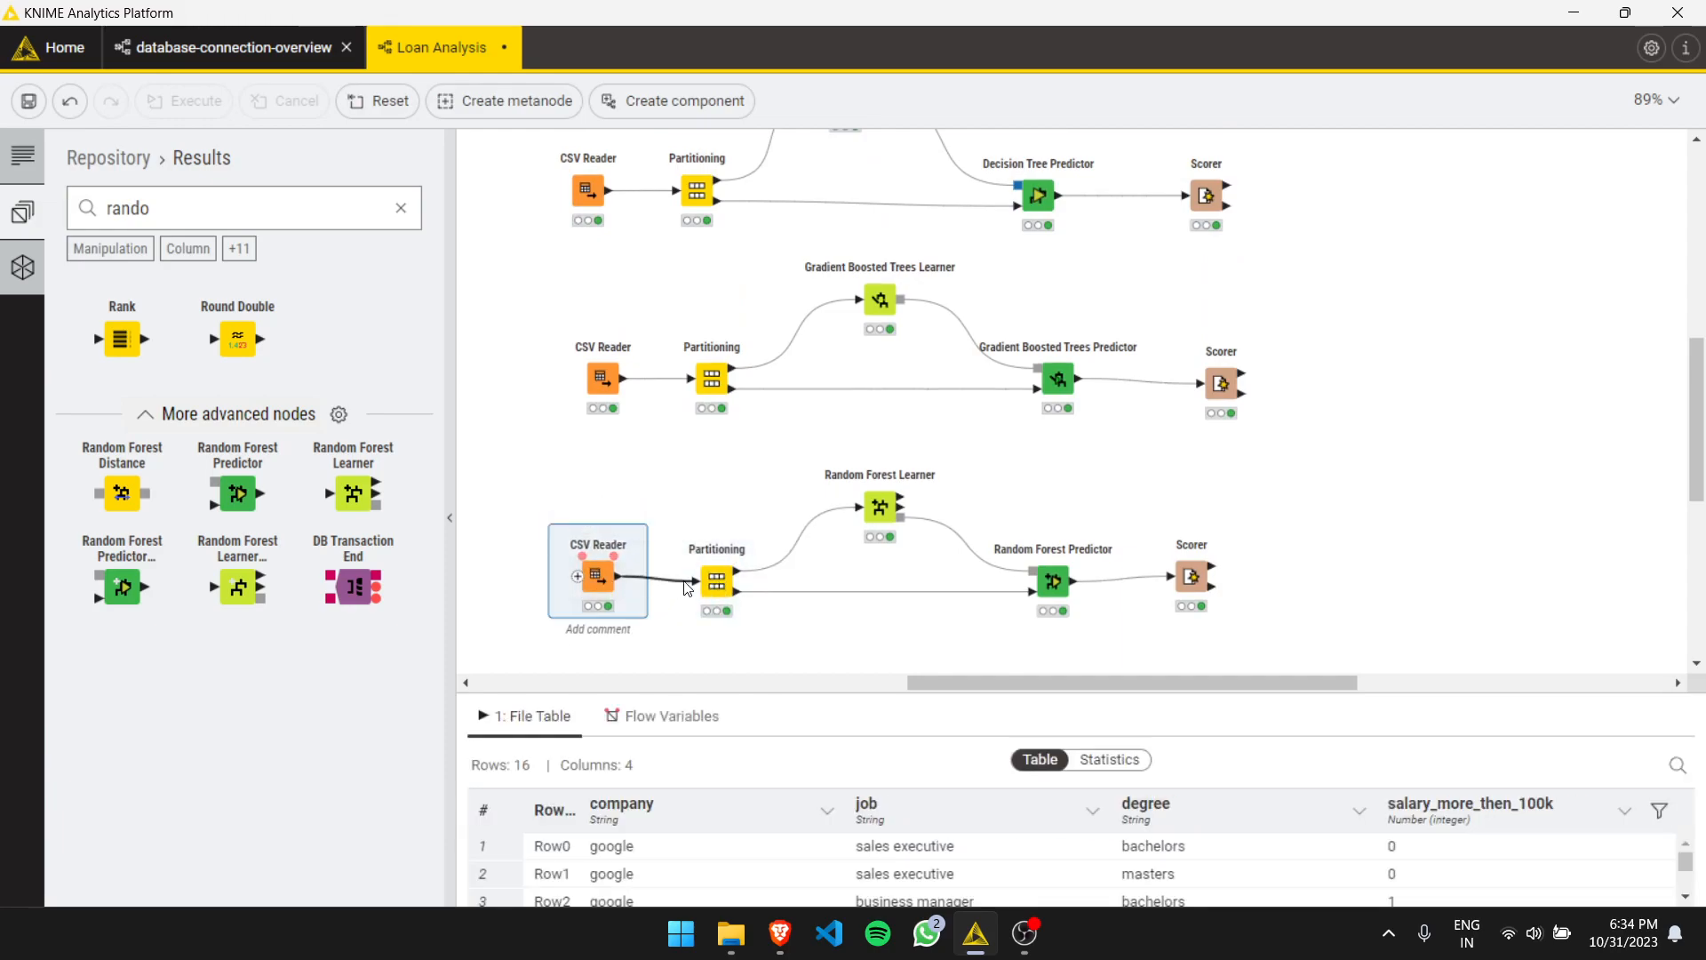
pyautogui.moveTo(717, 581); pyautogui.dragTo(712, 571)
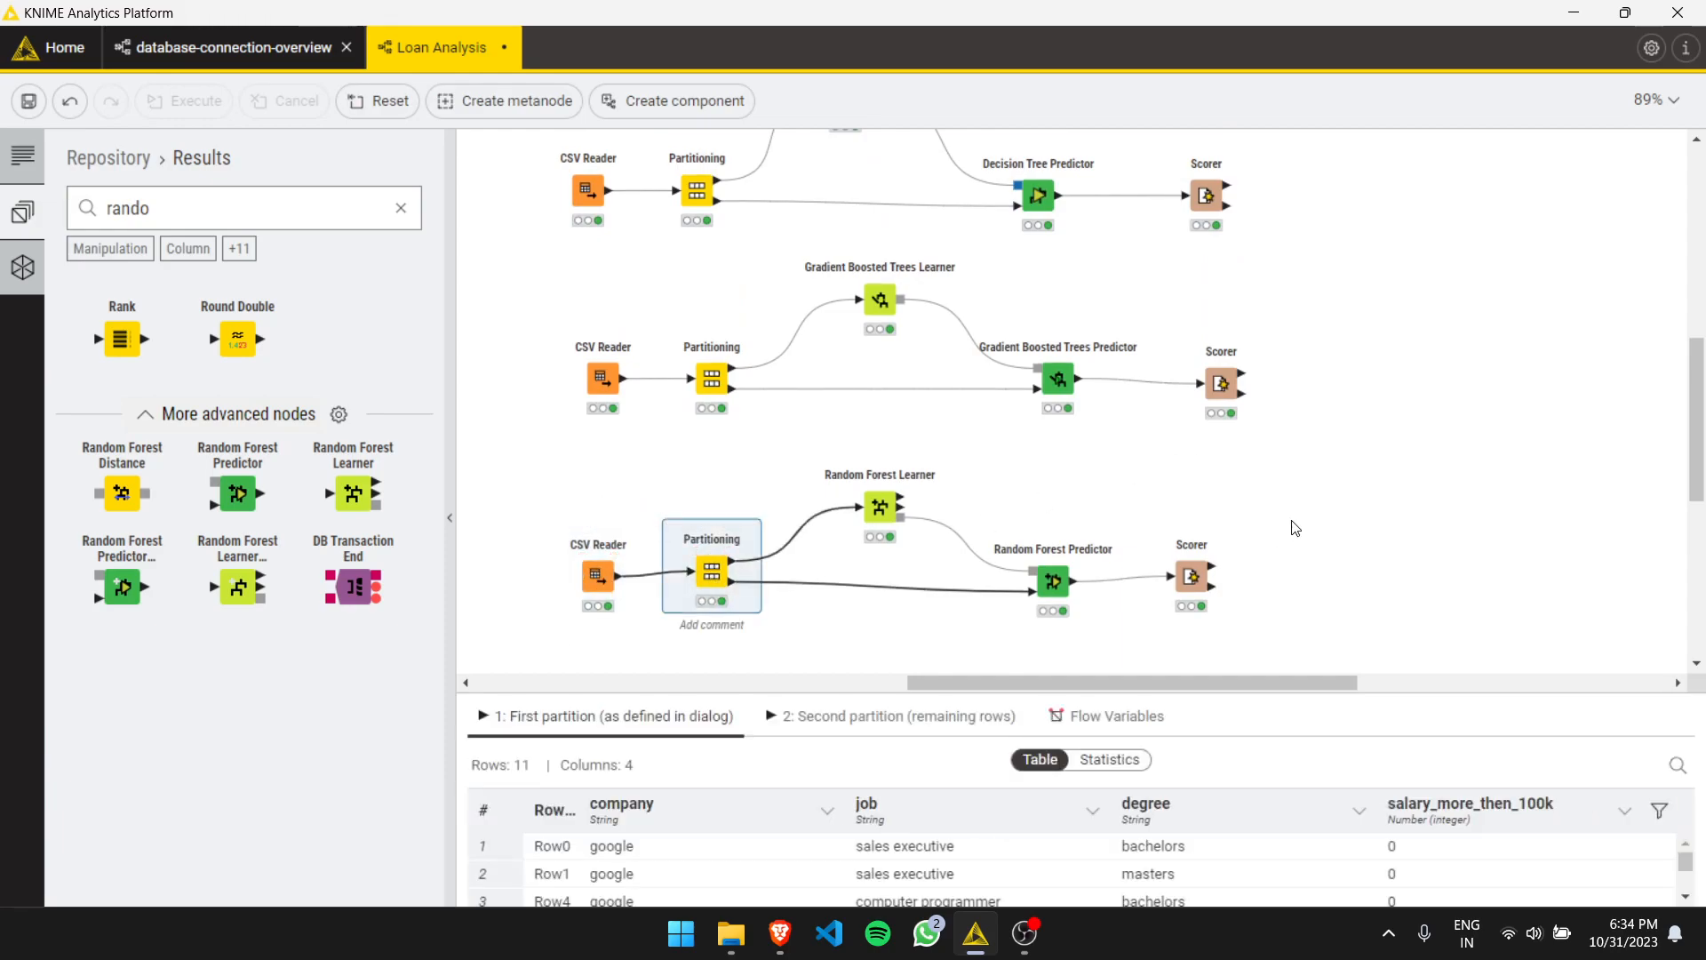
pyautogui.scroll(1, 1295, 528)
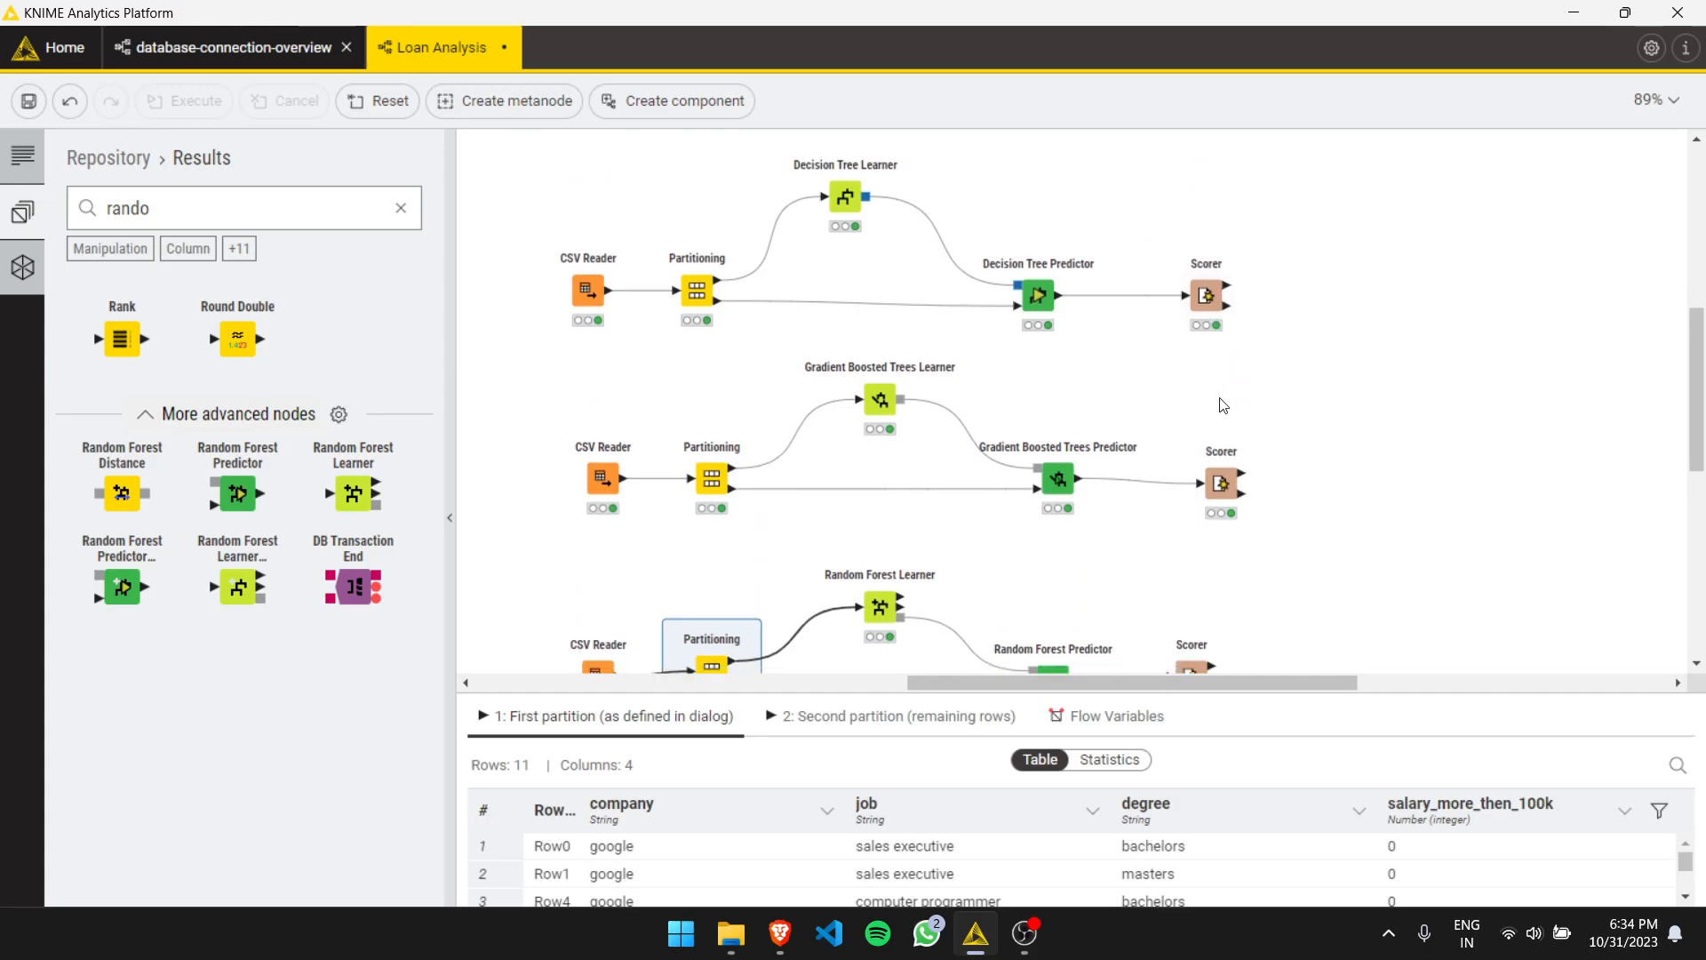
pyautogui.scroll(-1, 1222, 405)
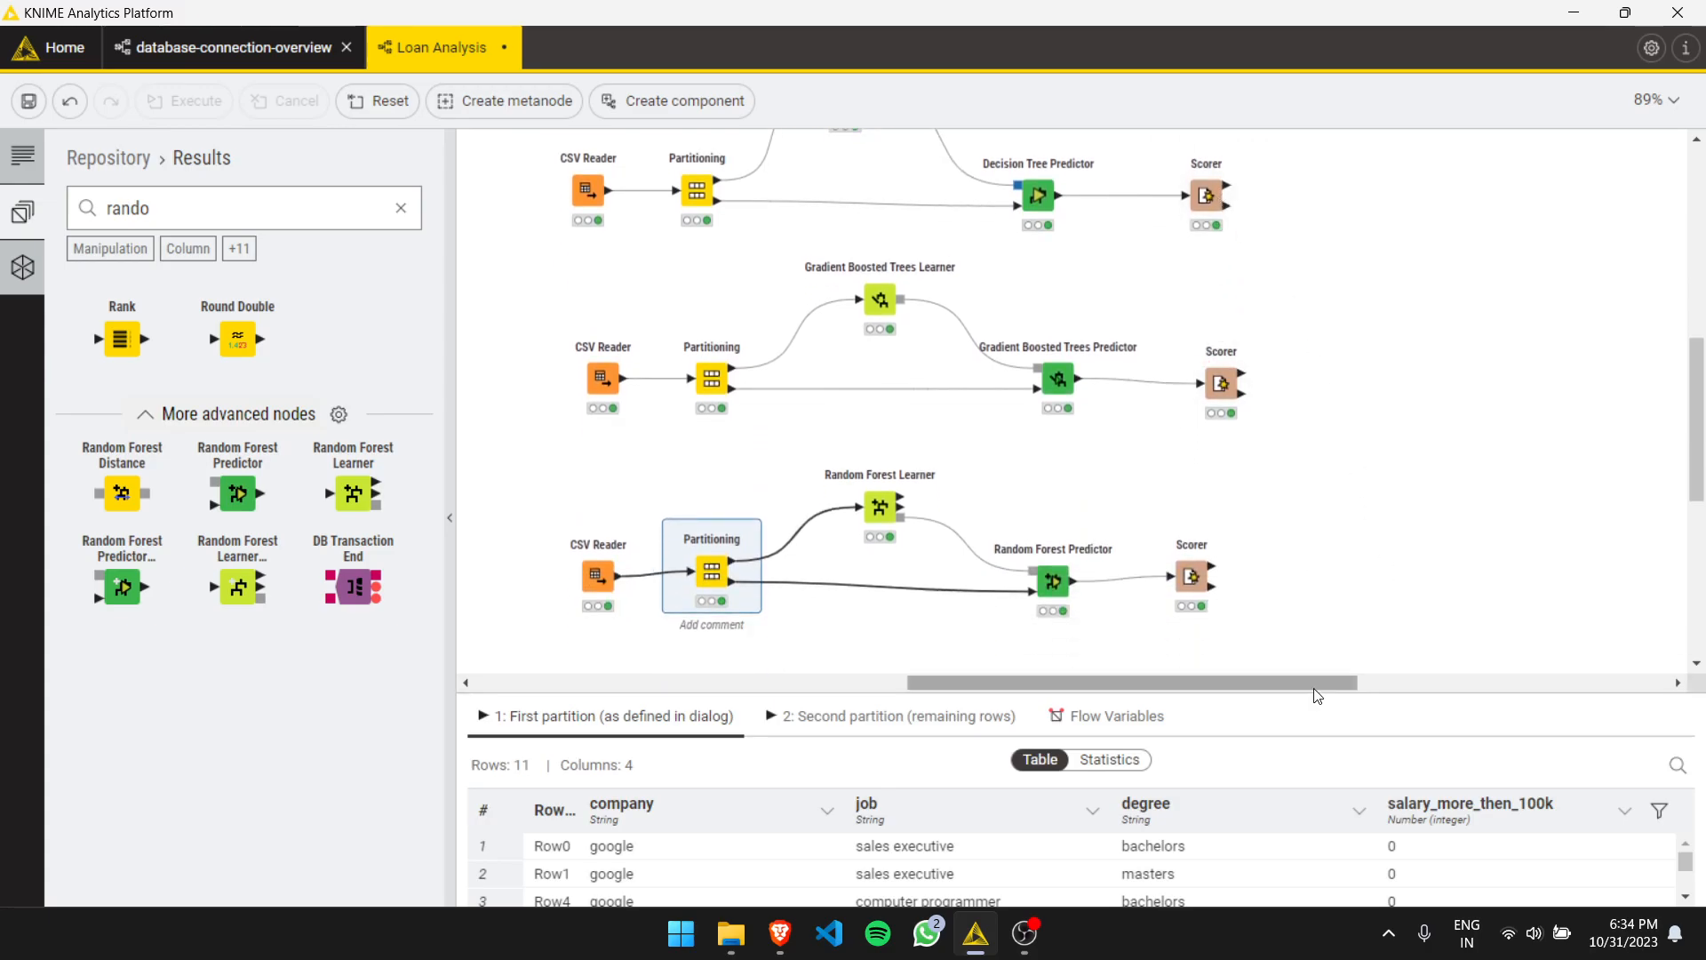
pyautogui.moveTo(1308, 694); pyautogui.dragTo(1307, 762)
# - Nudge the Random Forest Predictor node into line with the rest of its row and deselect it
pyautogui.moveTo(1056, 539)
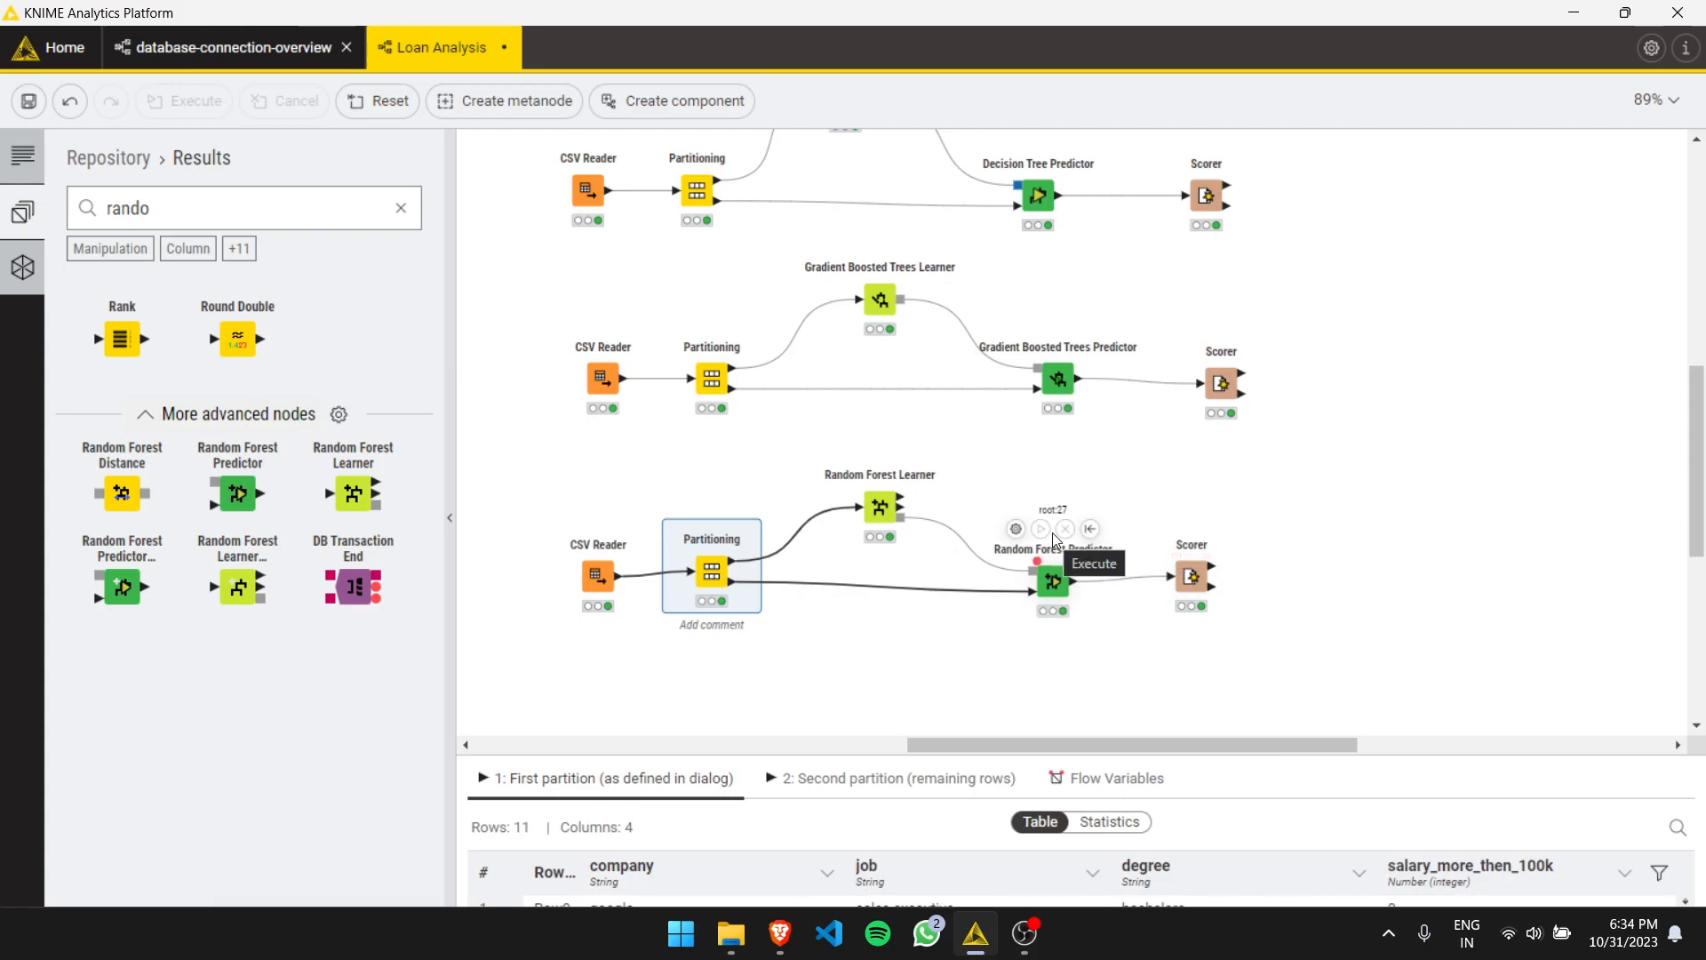
pyautogui.scroll(1, 1259, 529)
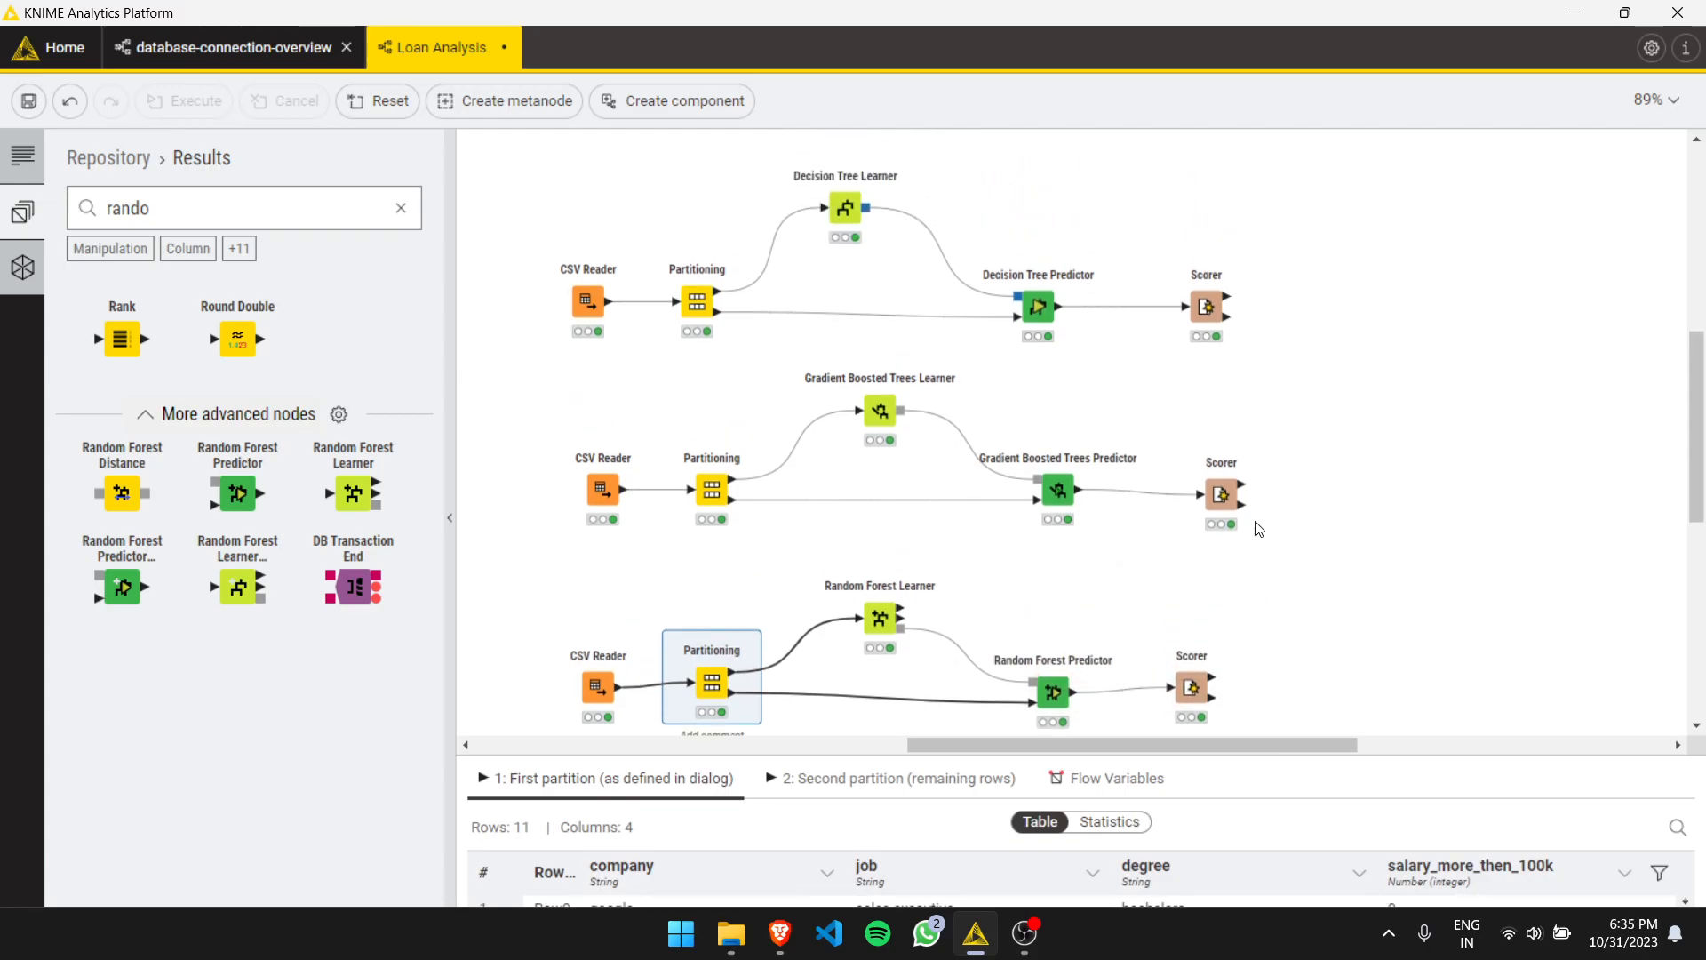
pyautogui.moveTo(1182, 692)
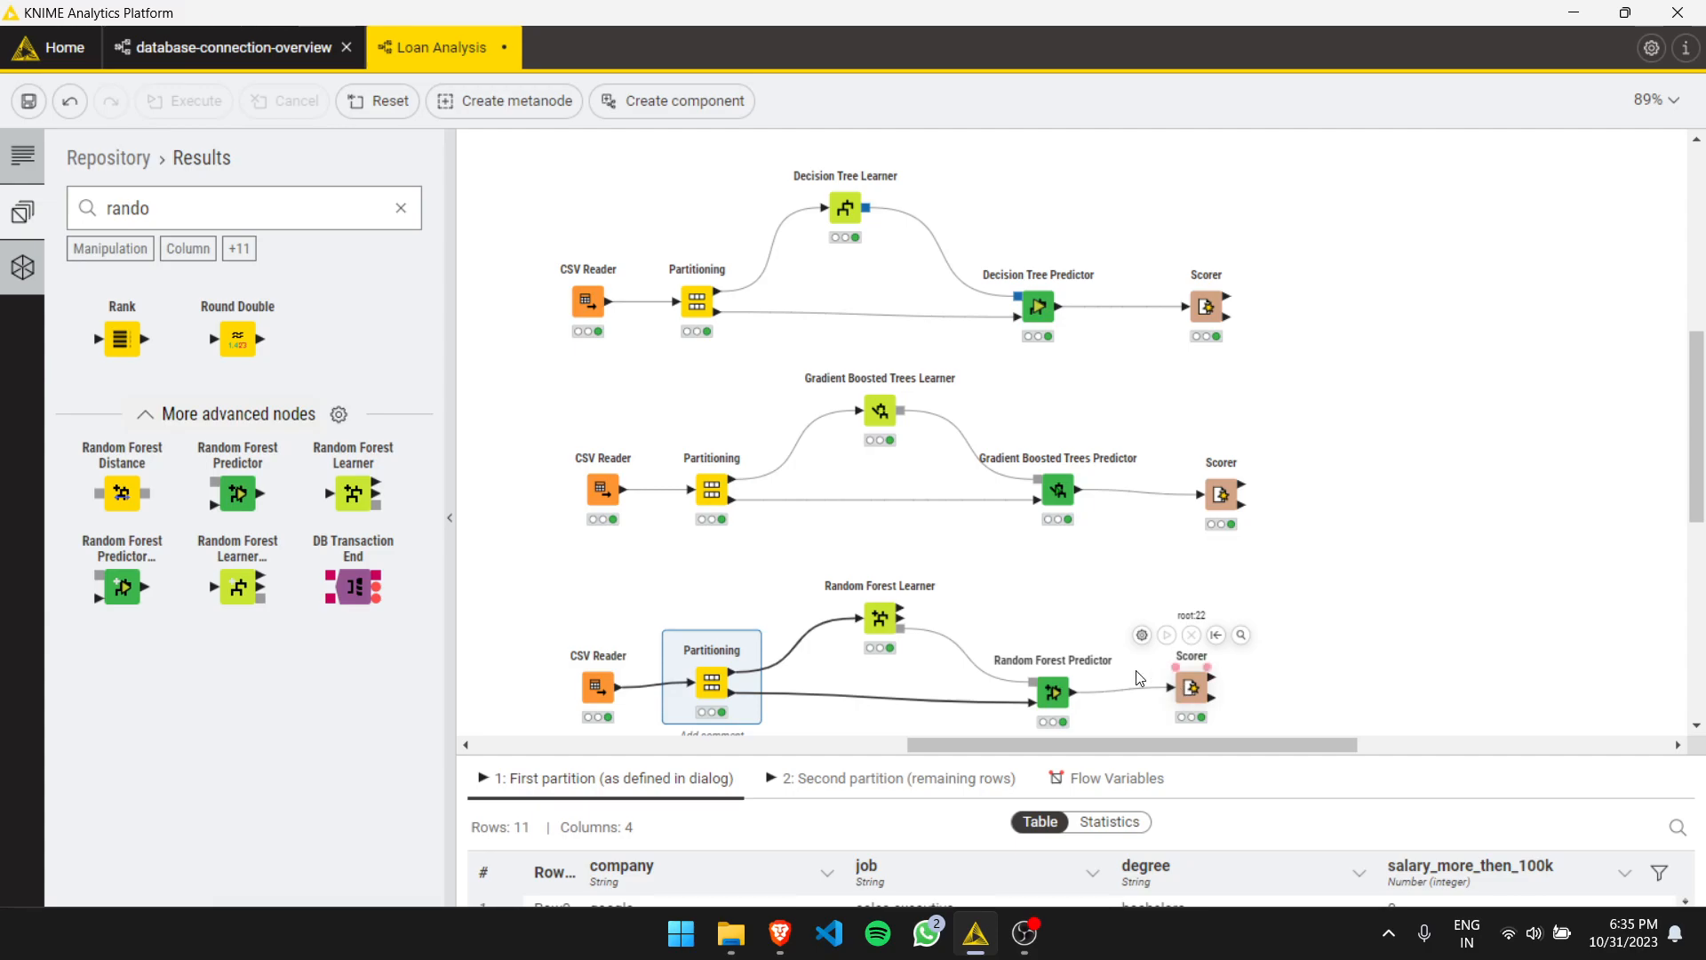
pyautogui.moveTo(1034, 678)
pyautogui.moveTo(1050, 700); pyautogui.dragTo(1050, 695)
pyautogui.click(1310, 658)
pyautogui.moveTo(1220, 447)
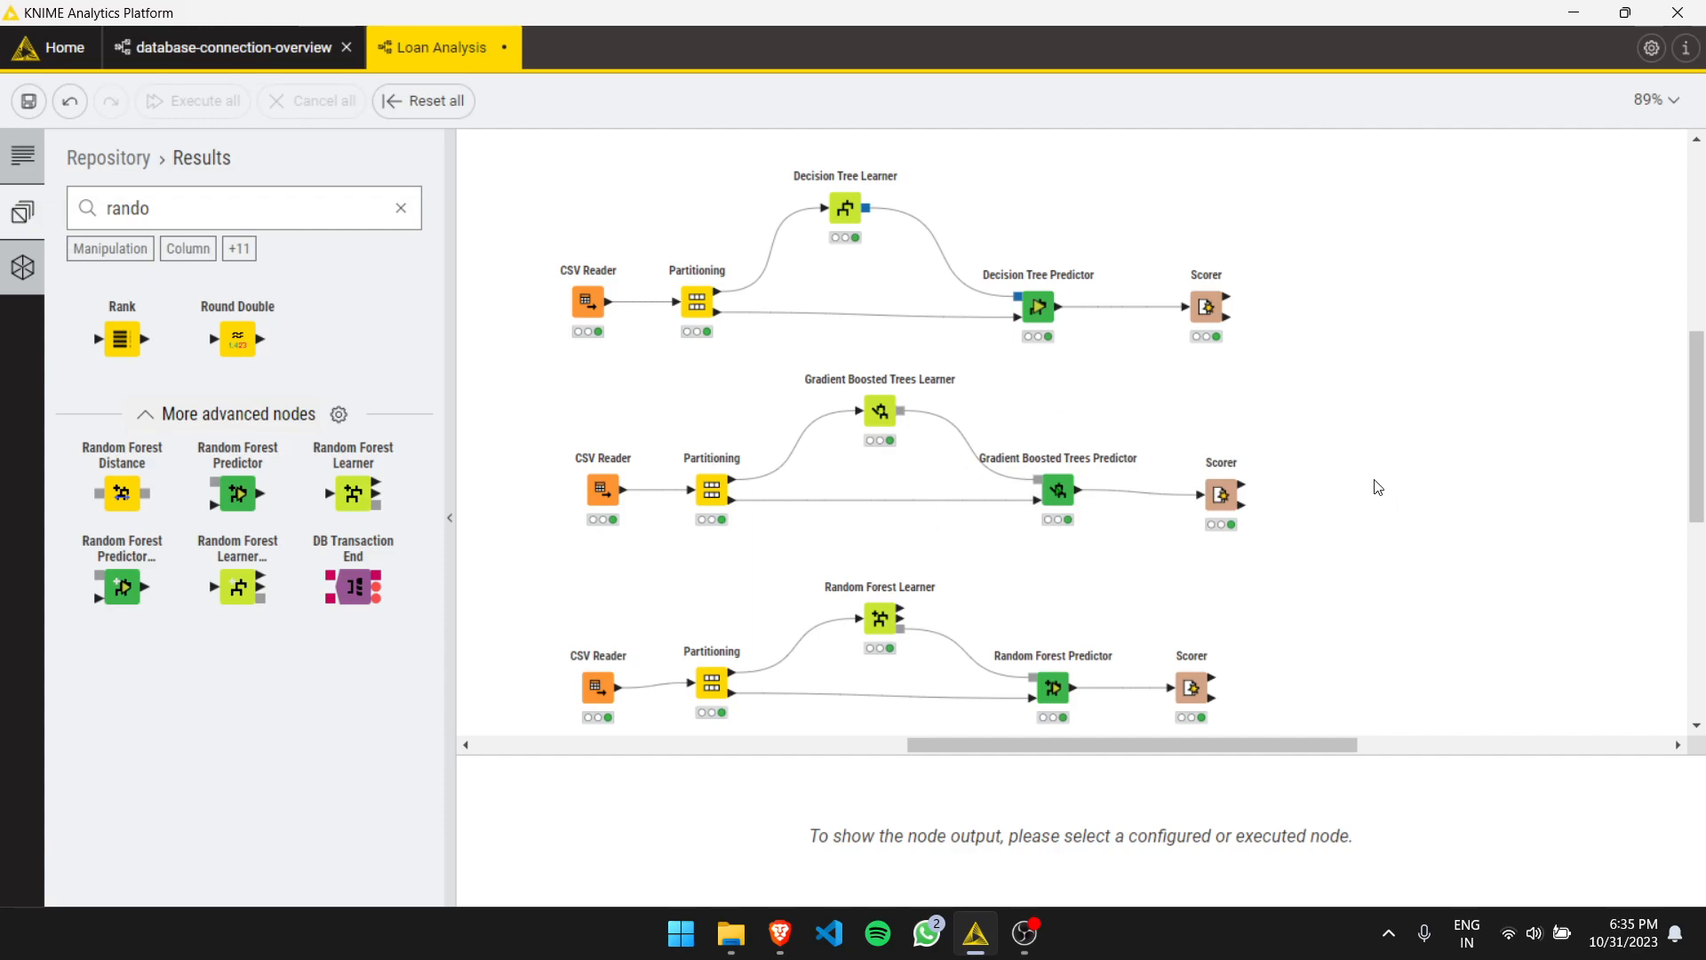
pyautogui.moveTo(1209, 305)
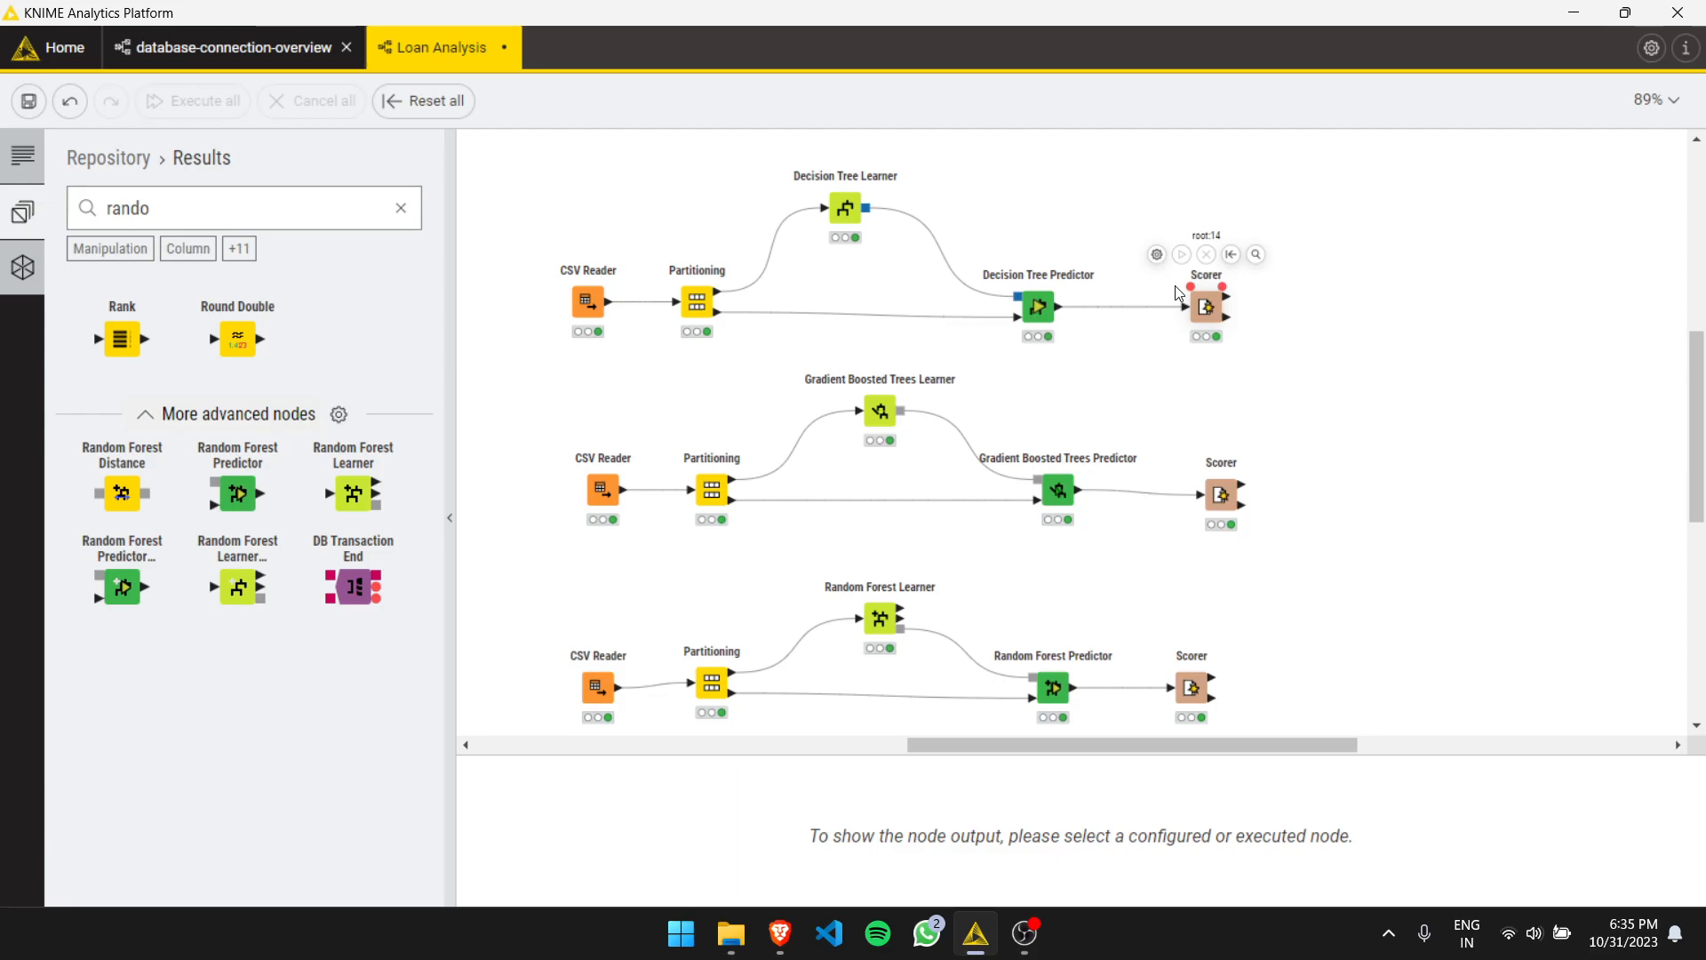
pyautogui.click(401, 208)
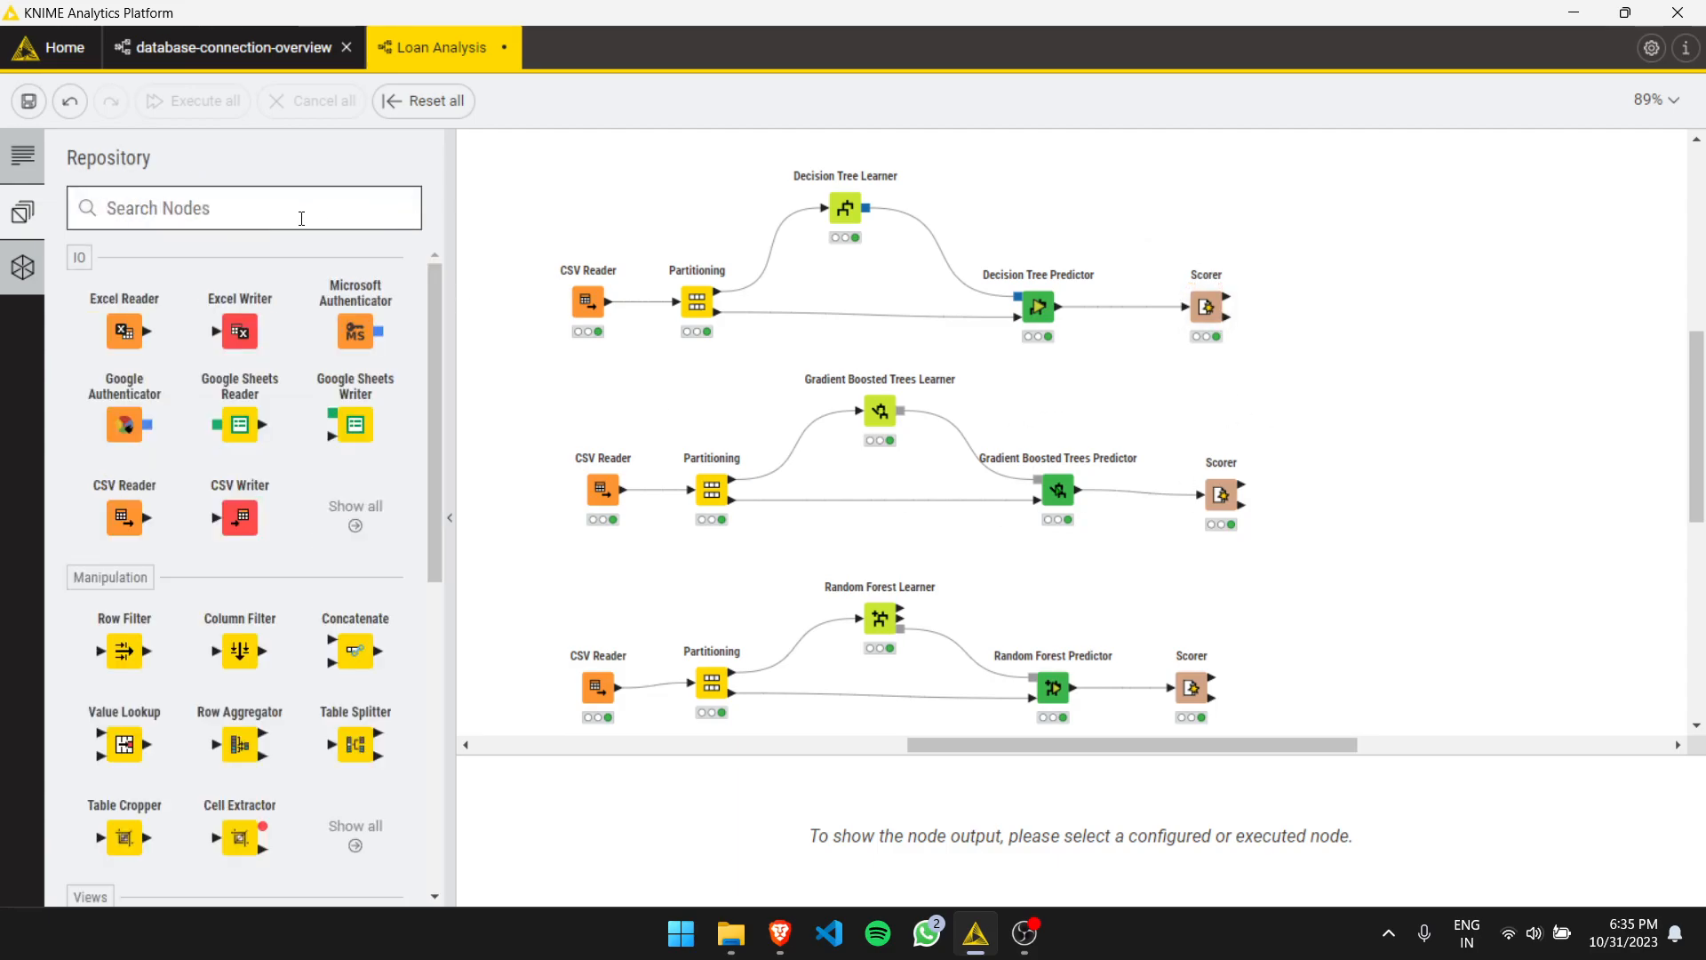
pyautogui.write('grou')
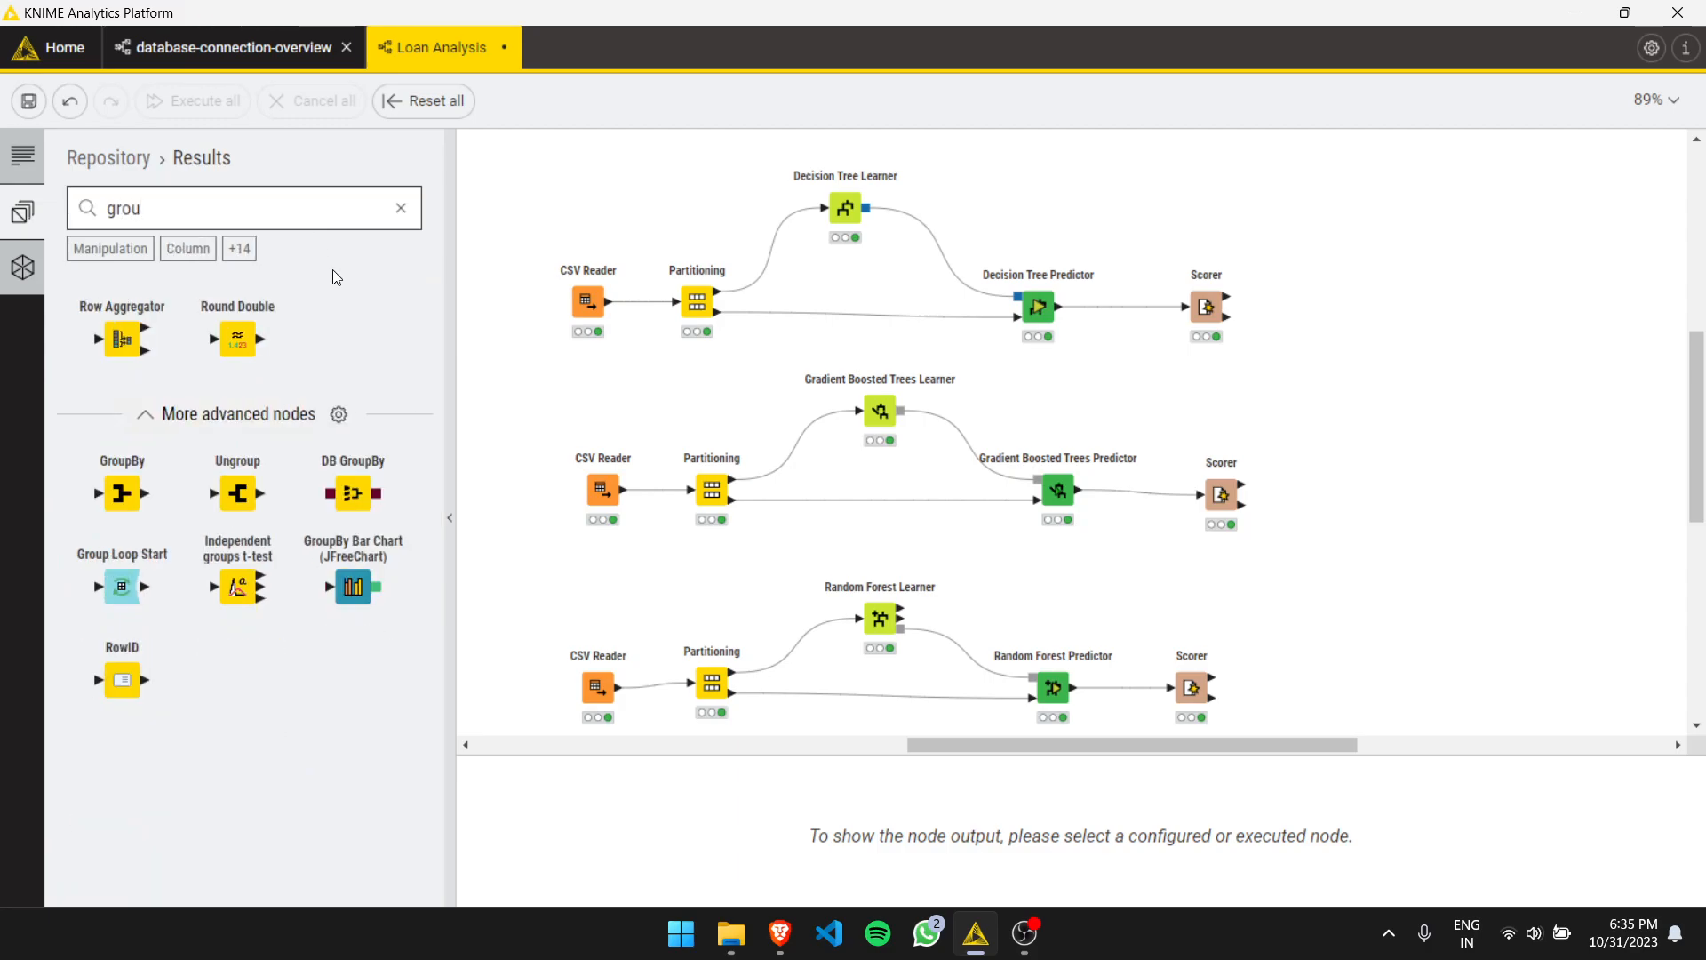
pyautogui.moveTo(124, 494); pyautogui.dragTo(215, 378)
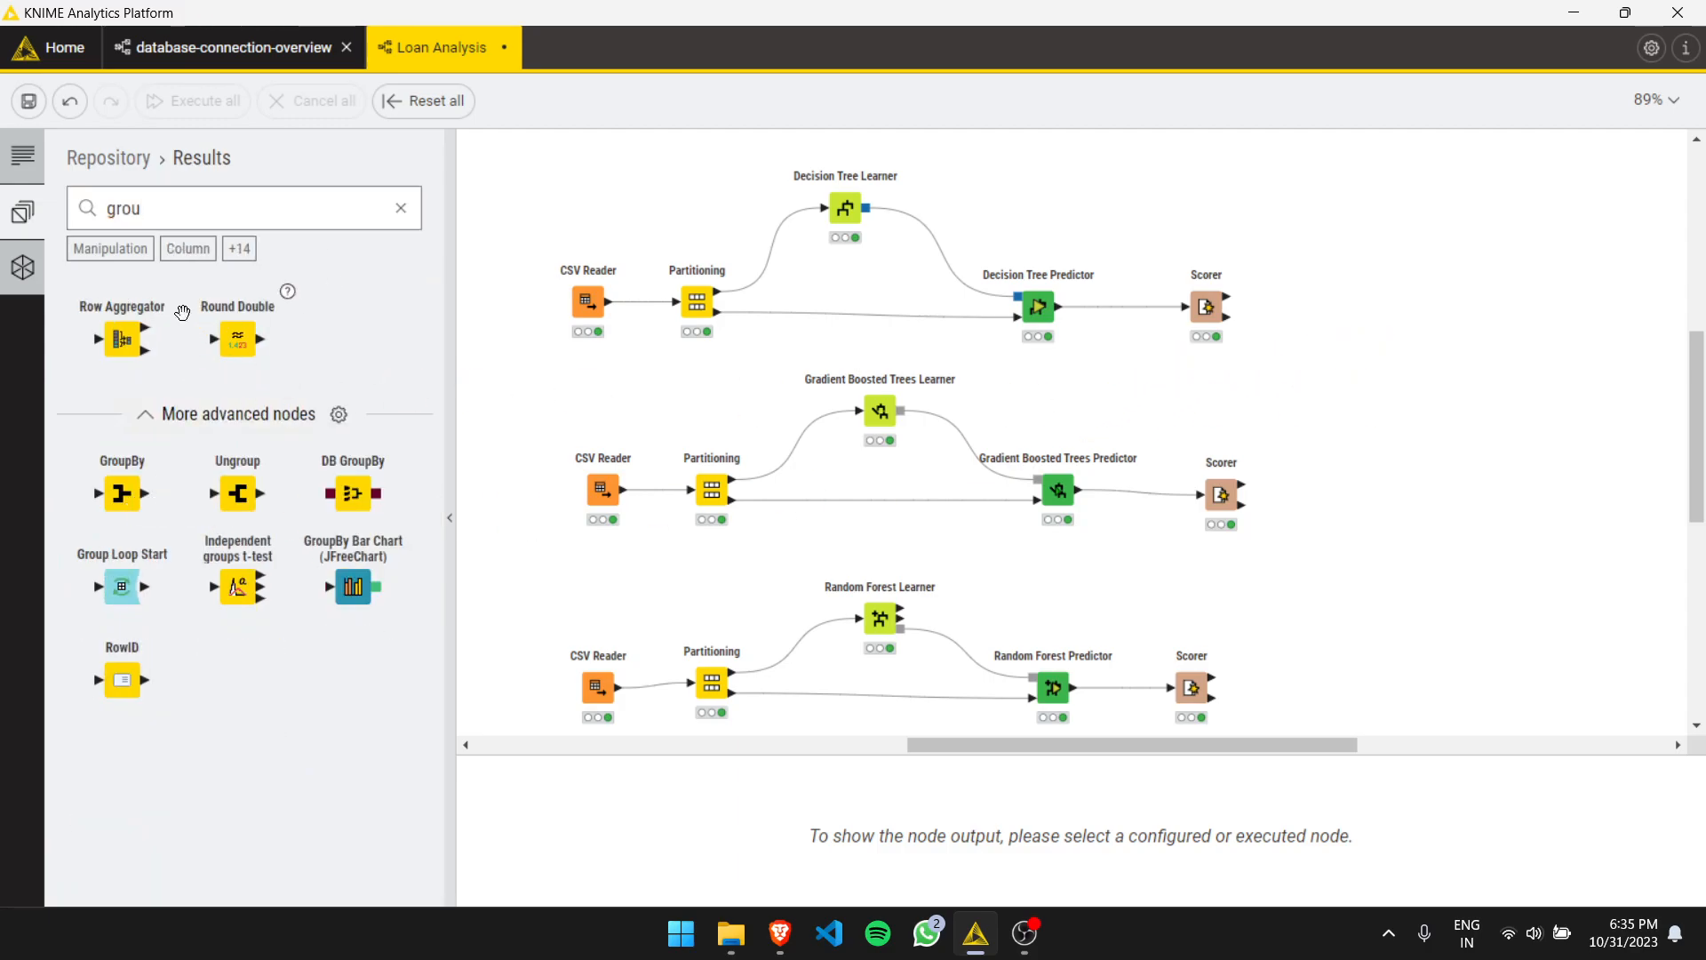
# - Add a Concatenate node and connect the decision tree and gradient boosted trees Scorer outputs to it
pyautogui.click(401, 209)
pyautogui.write('conc')
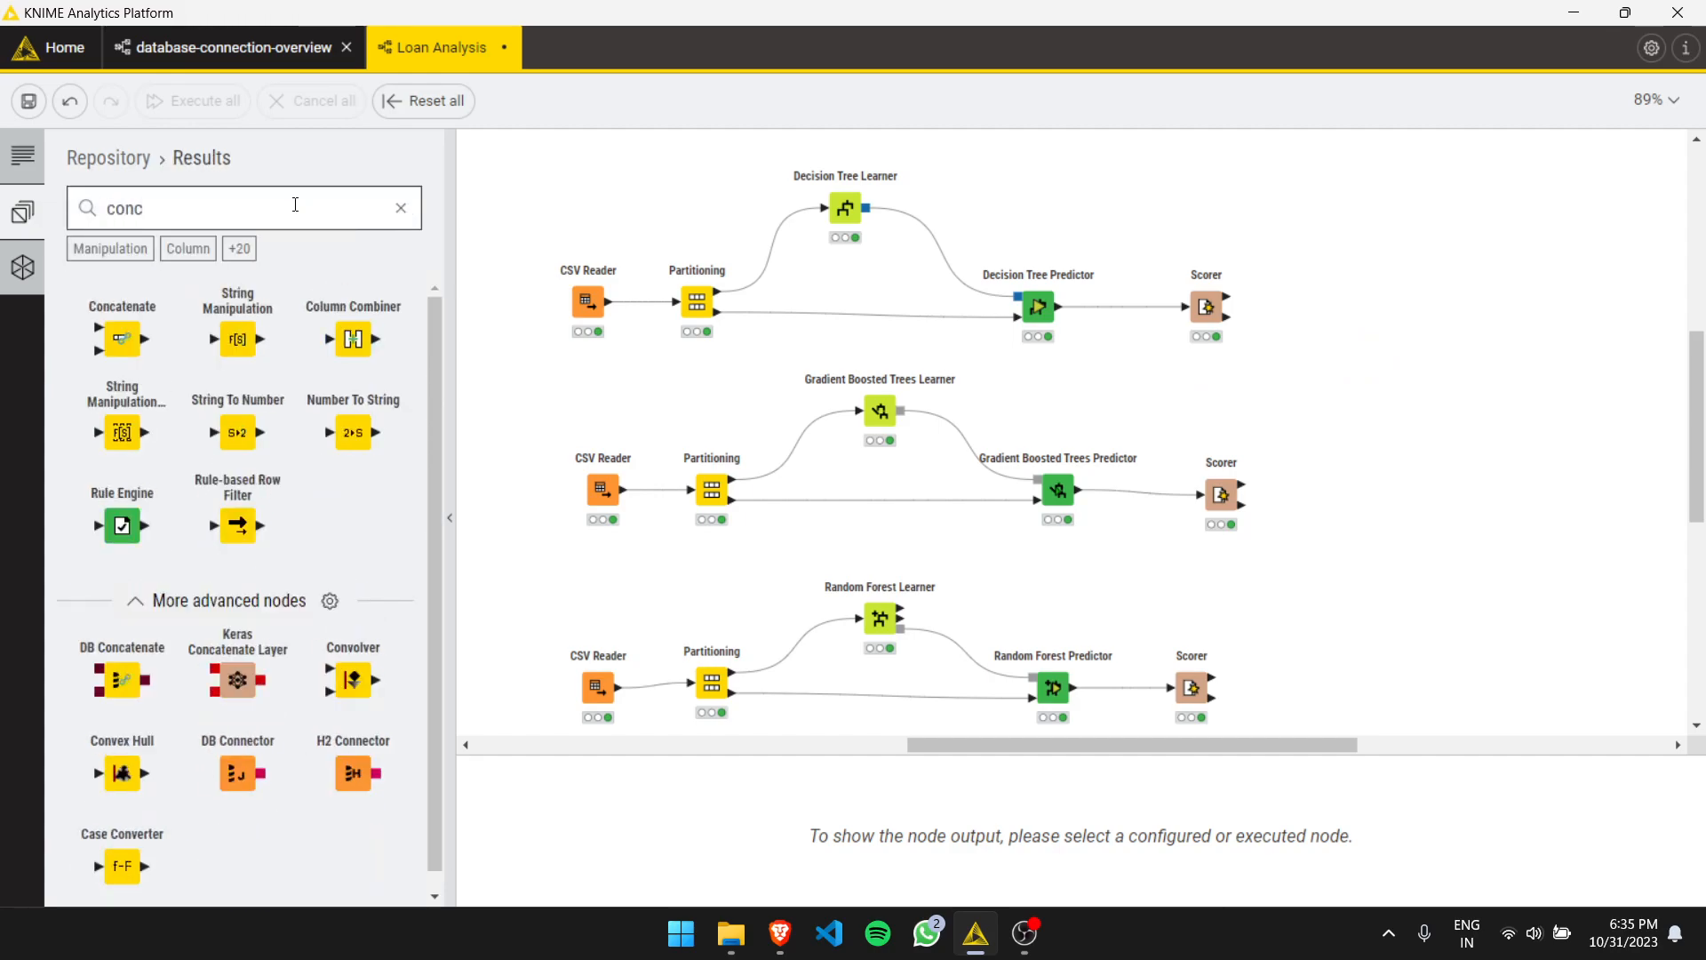
pyautogui.moveTo(122, 339); pyautogui.dragTo(1391, 375)
pyautogui.moveTo(1227, 316); pyautogui.dragTo(1369, 365)
pyautogui.moveTo(1242, 504); pyautogui.dragTo(1369, 384)
# - Duplicate the Concatenate node and feed it the first Concatenate's output and the random forest Scorer's output
pyautogui.hotkey('ctrl', 'c')
pyautogui.hotkey('ctrl', 'v')
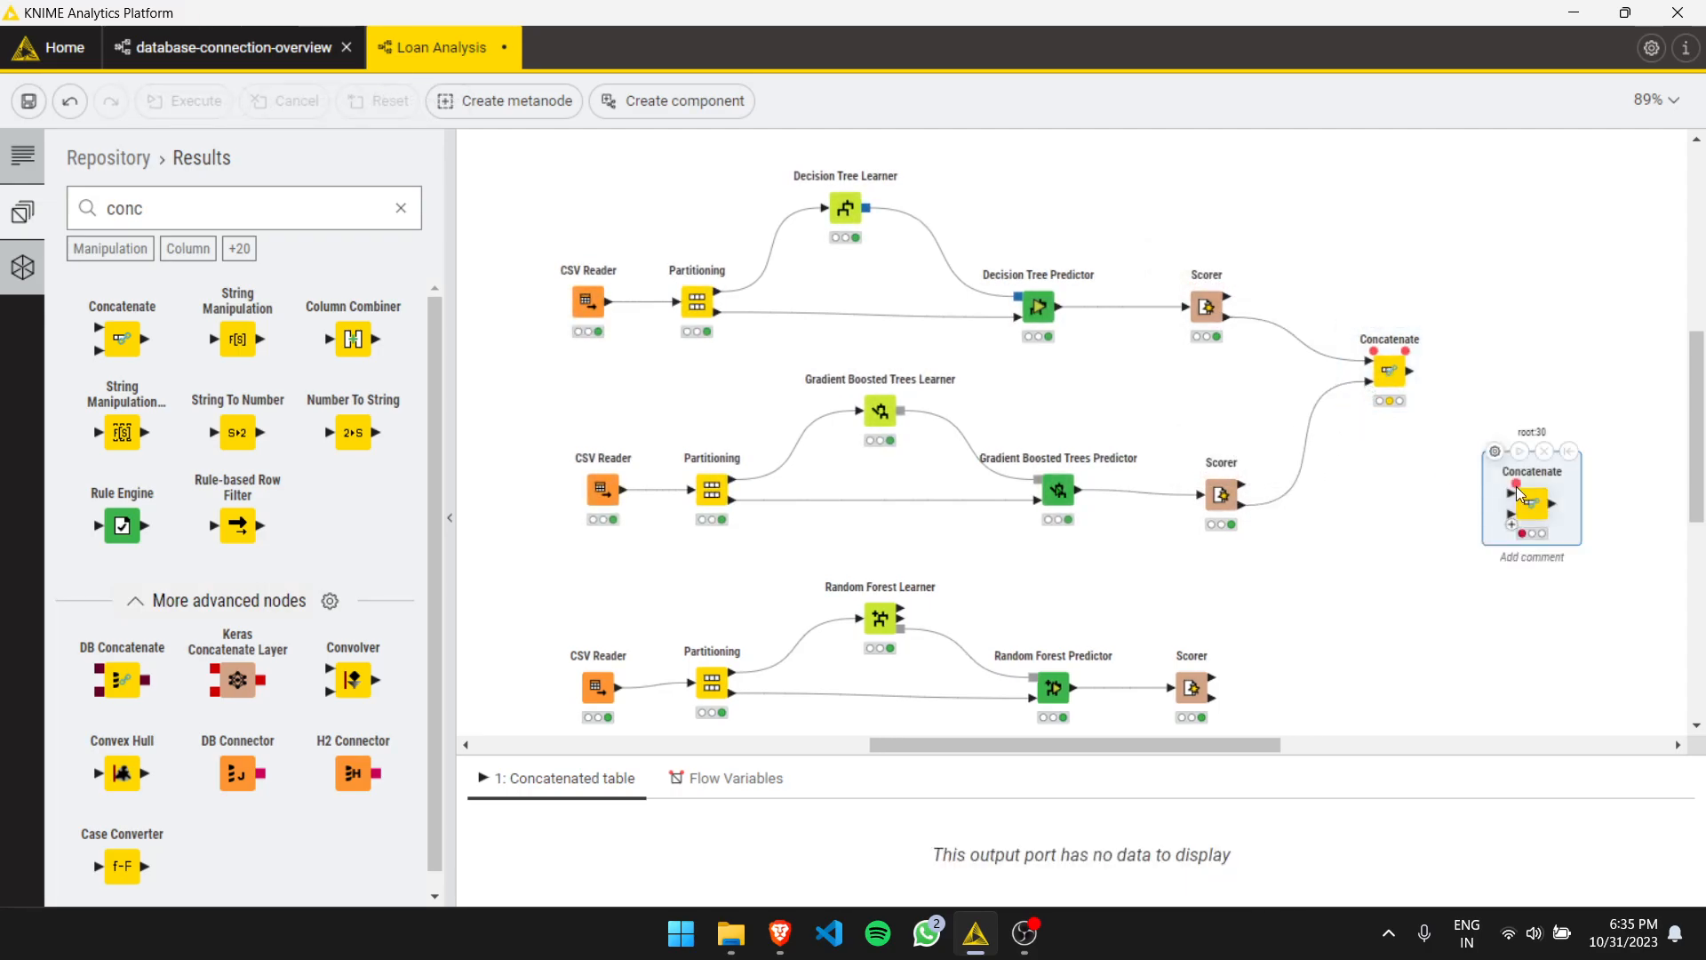
pyautogui.moveTo(1407, 371); pyautogui.dragTo(1502, 558)
pyautogui.click(1215, 703)
pyautogui.moveTo(1216, 704); pyautogui.dragTo(1502, 579)
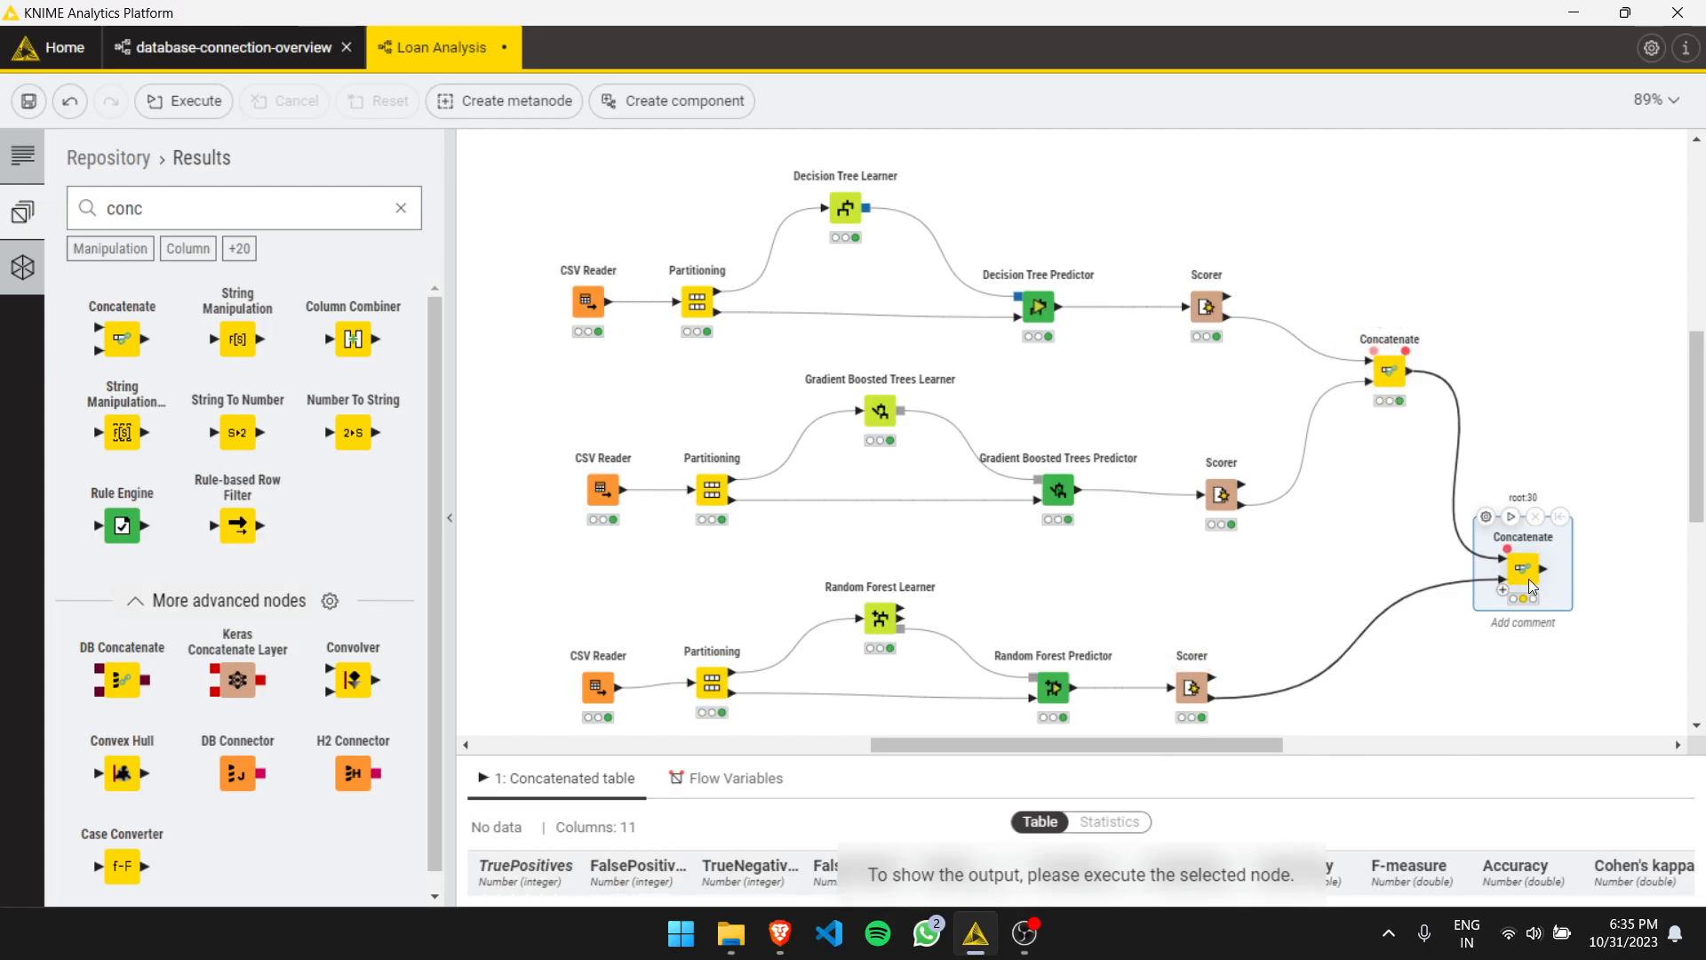
# - Execute the second Concatenate node and attach a Statistics node to its output
pyautogui.click(1511, 519)
pyautogui.moveTo(1523, 569); pyautogui.dragTo(1596, 566)
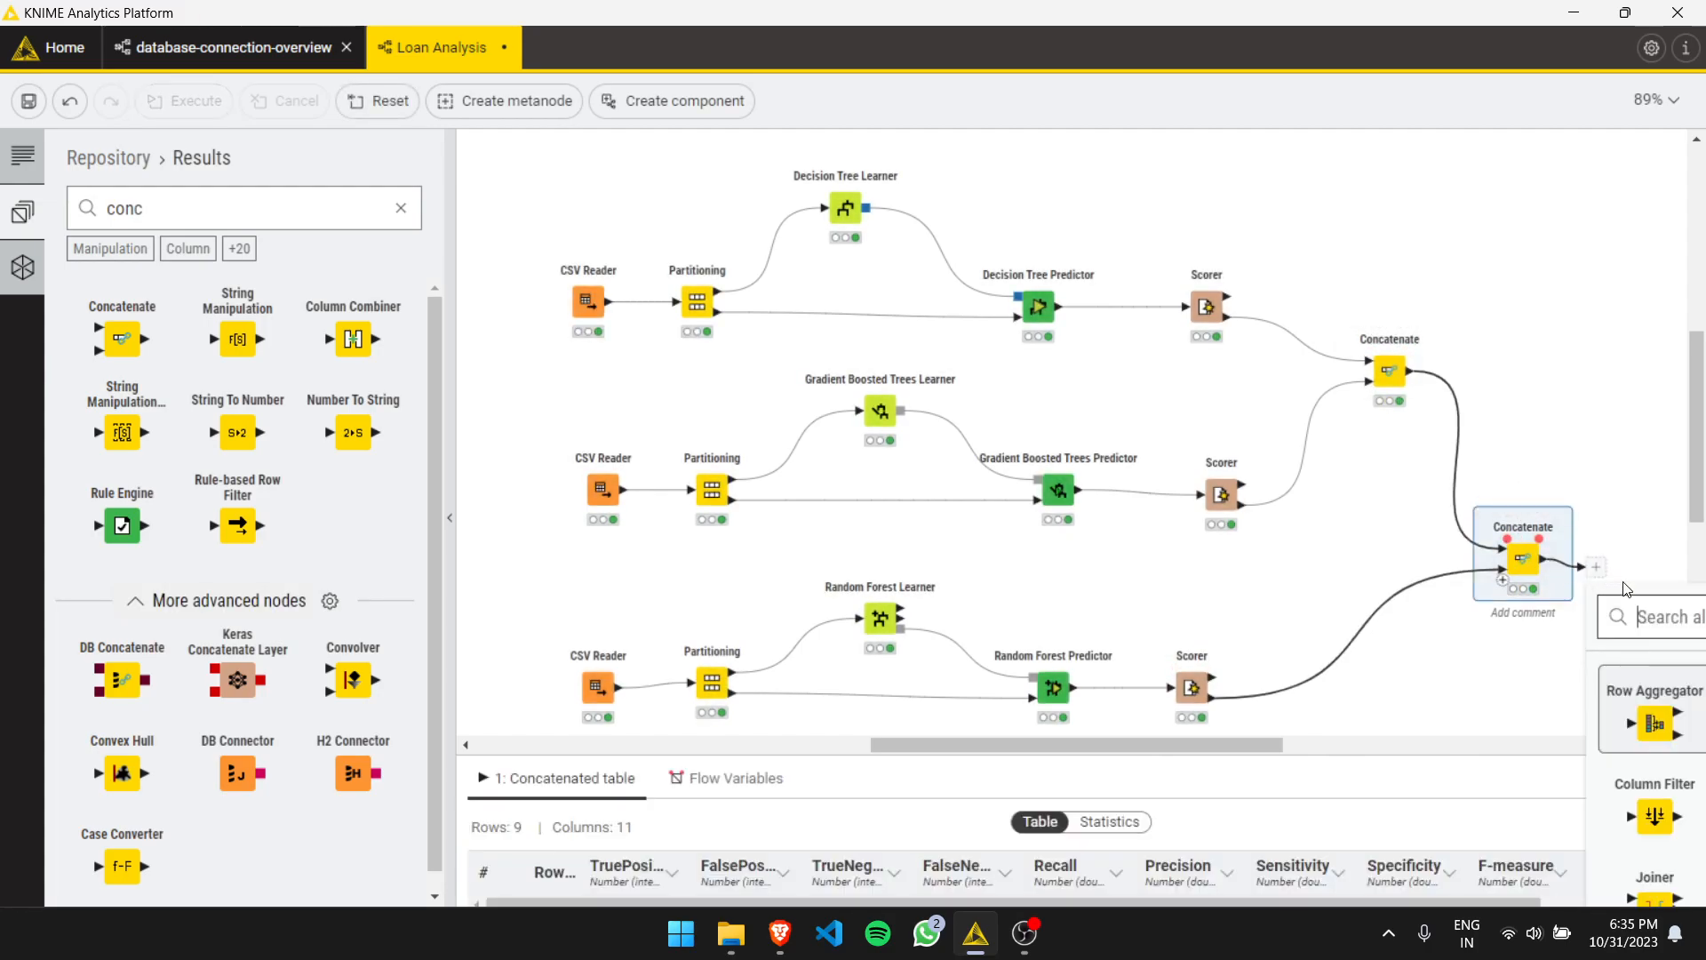
pyautogui.write('stat')
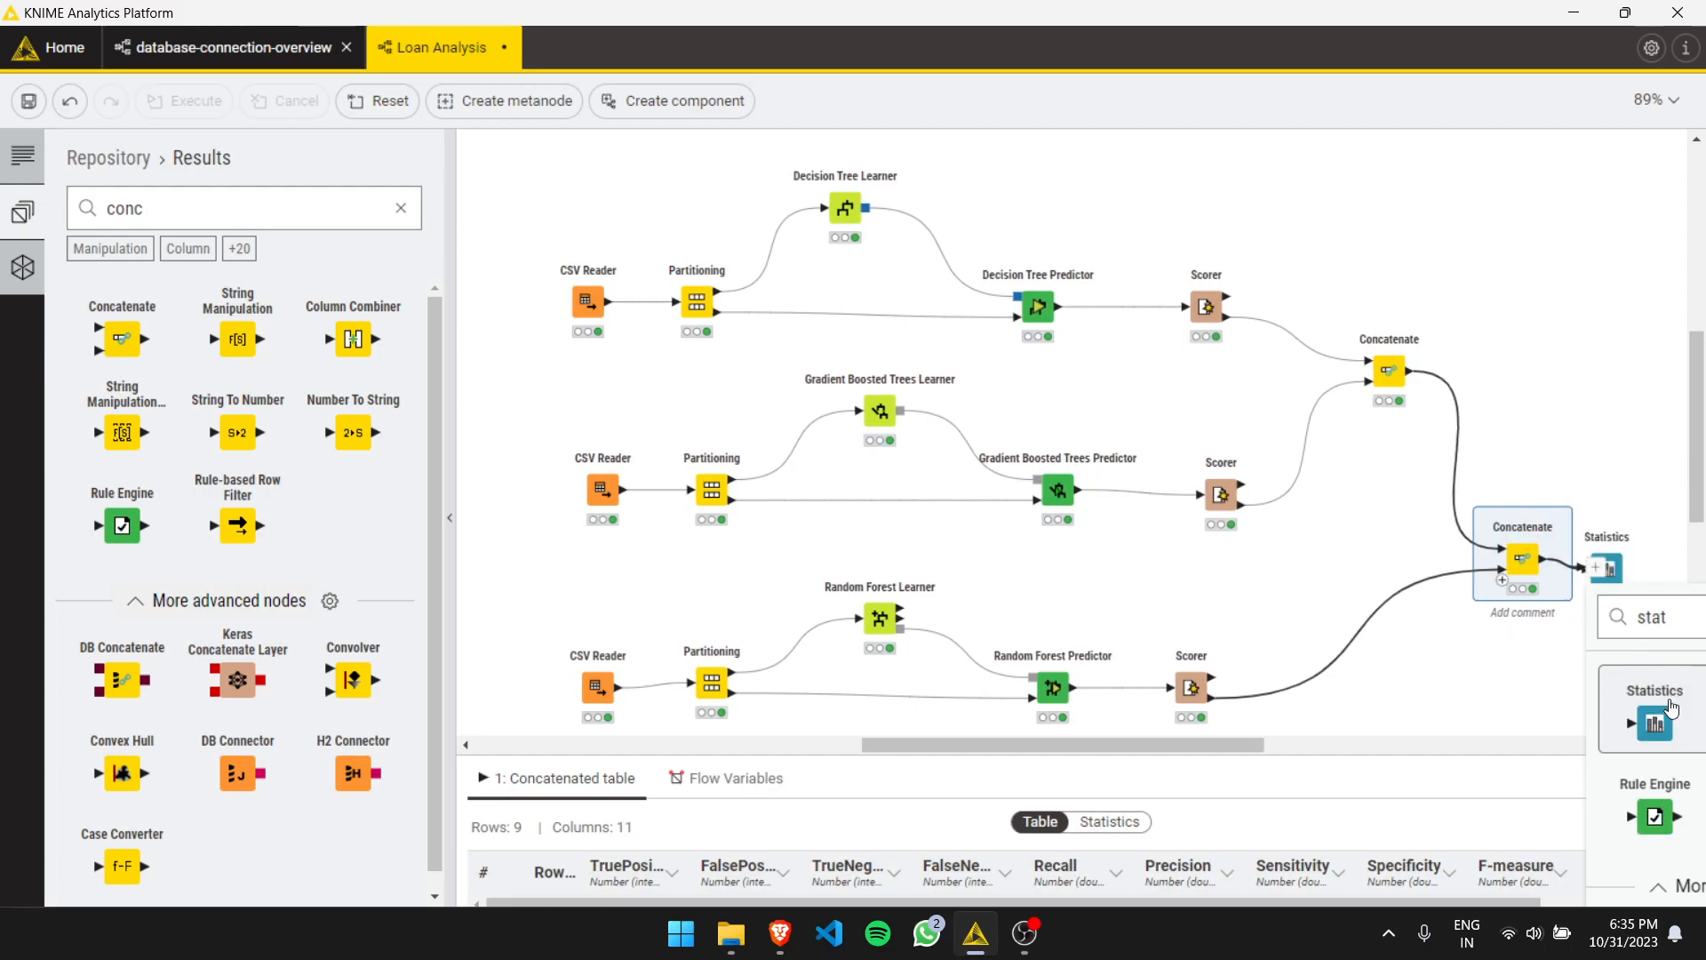
pyautogui.click(1668, 699)
# - Open the Statistics node settings, include all displayed statistics, and confirm the dialog
pyautogui.doubleClick(1606, 569)
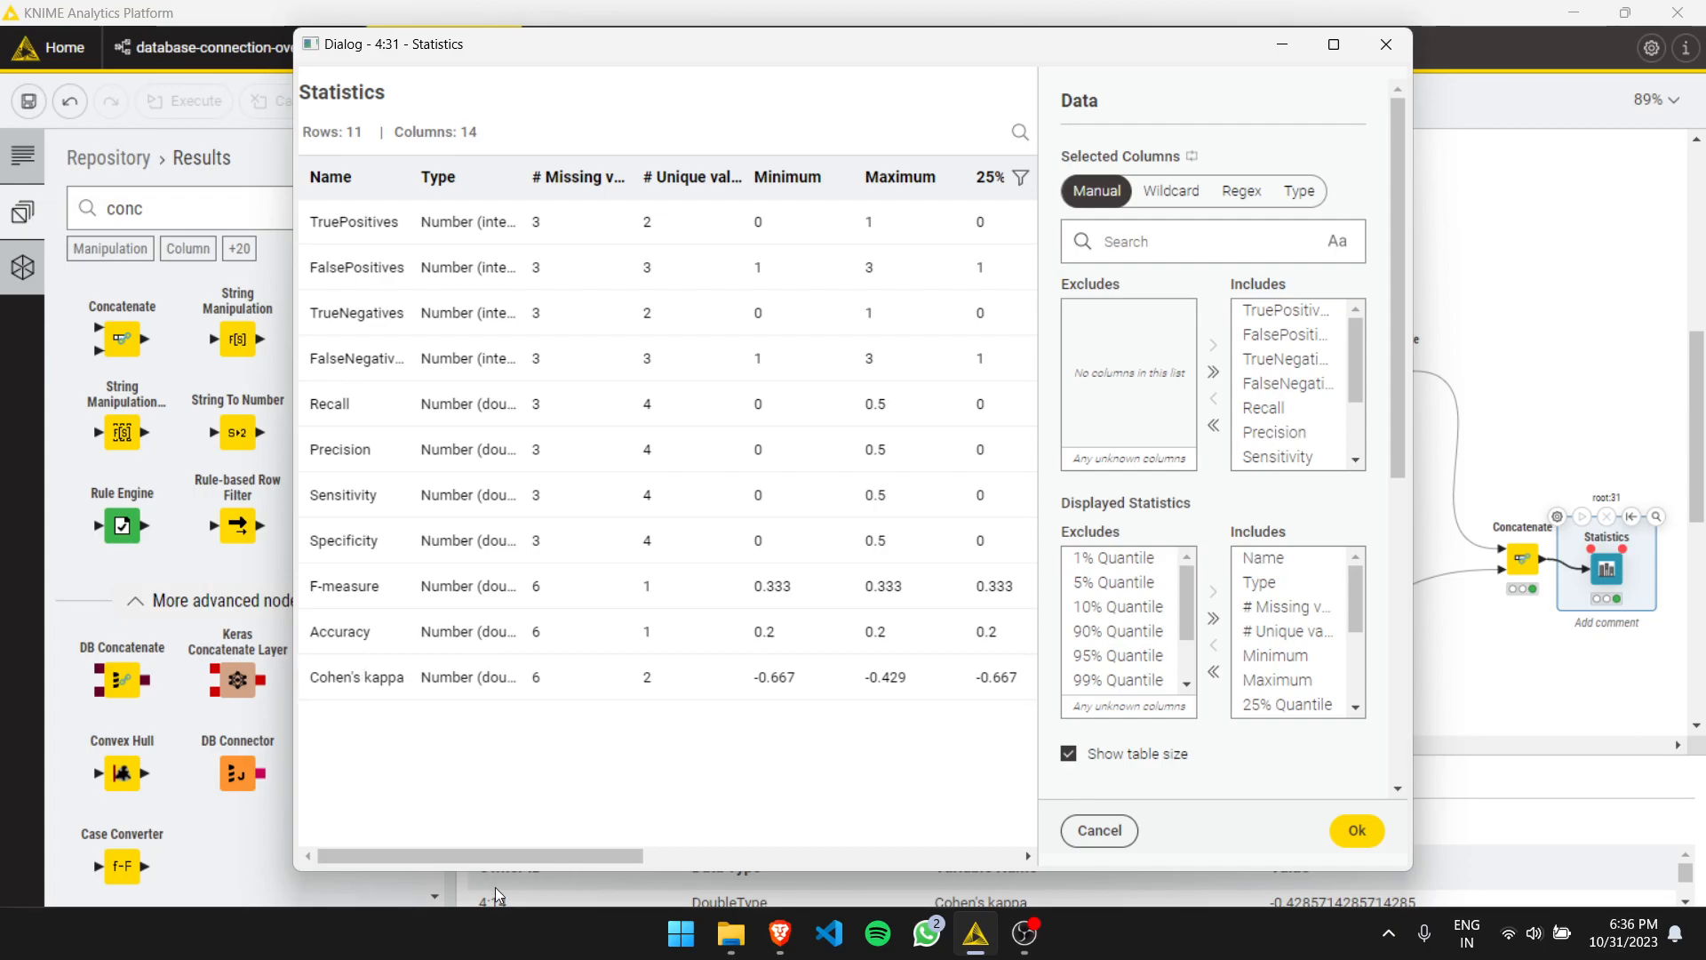
pyautogui.moveTo(509, 849); pyautogui.dragTo(869, 856)
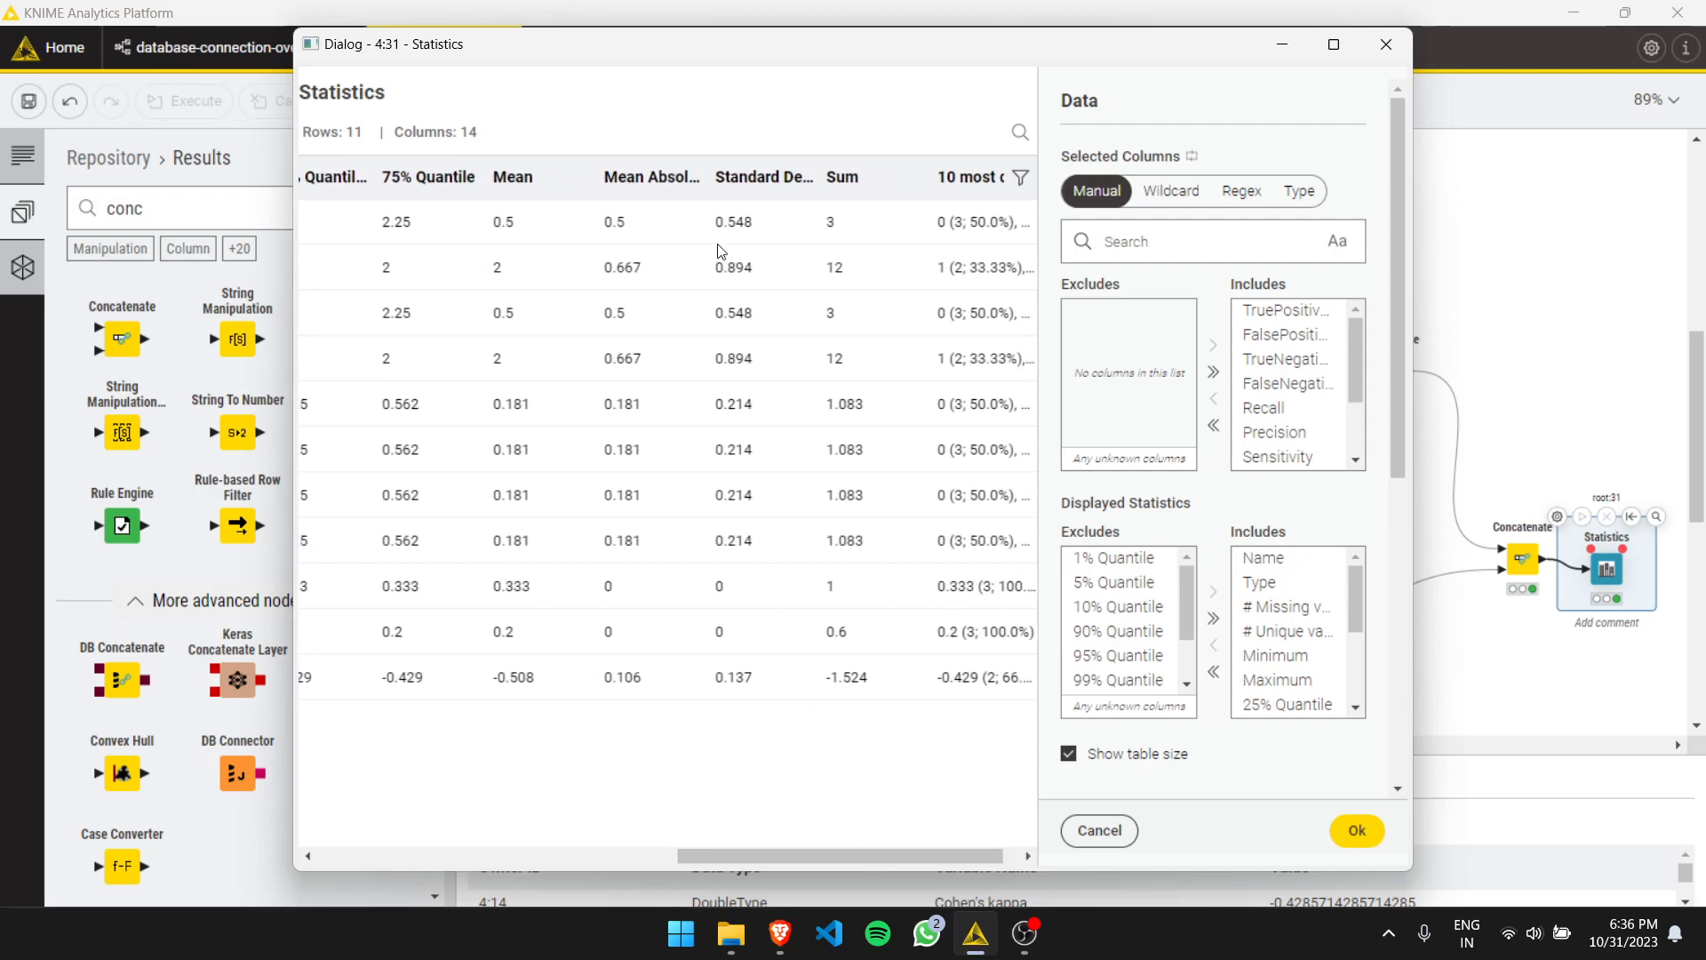
pyautogui.moveTo(711, 178); pyautogui.dragTo(855, 188)
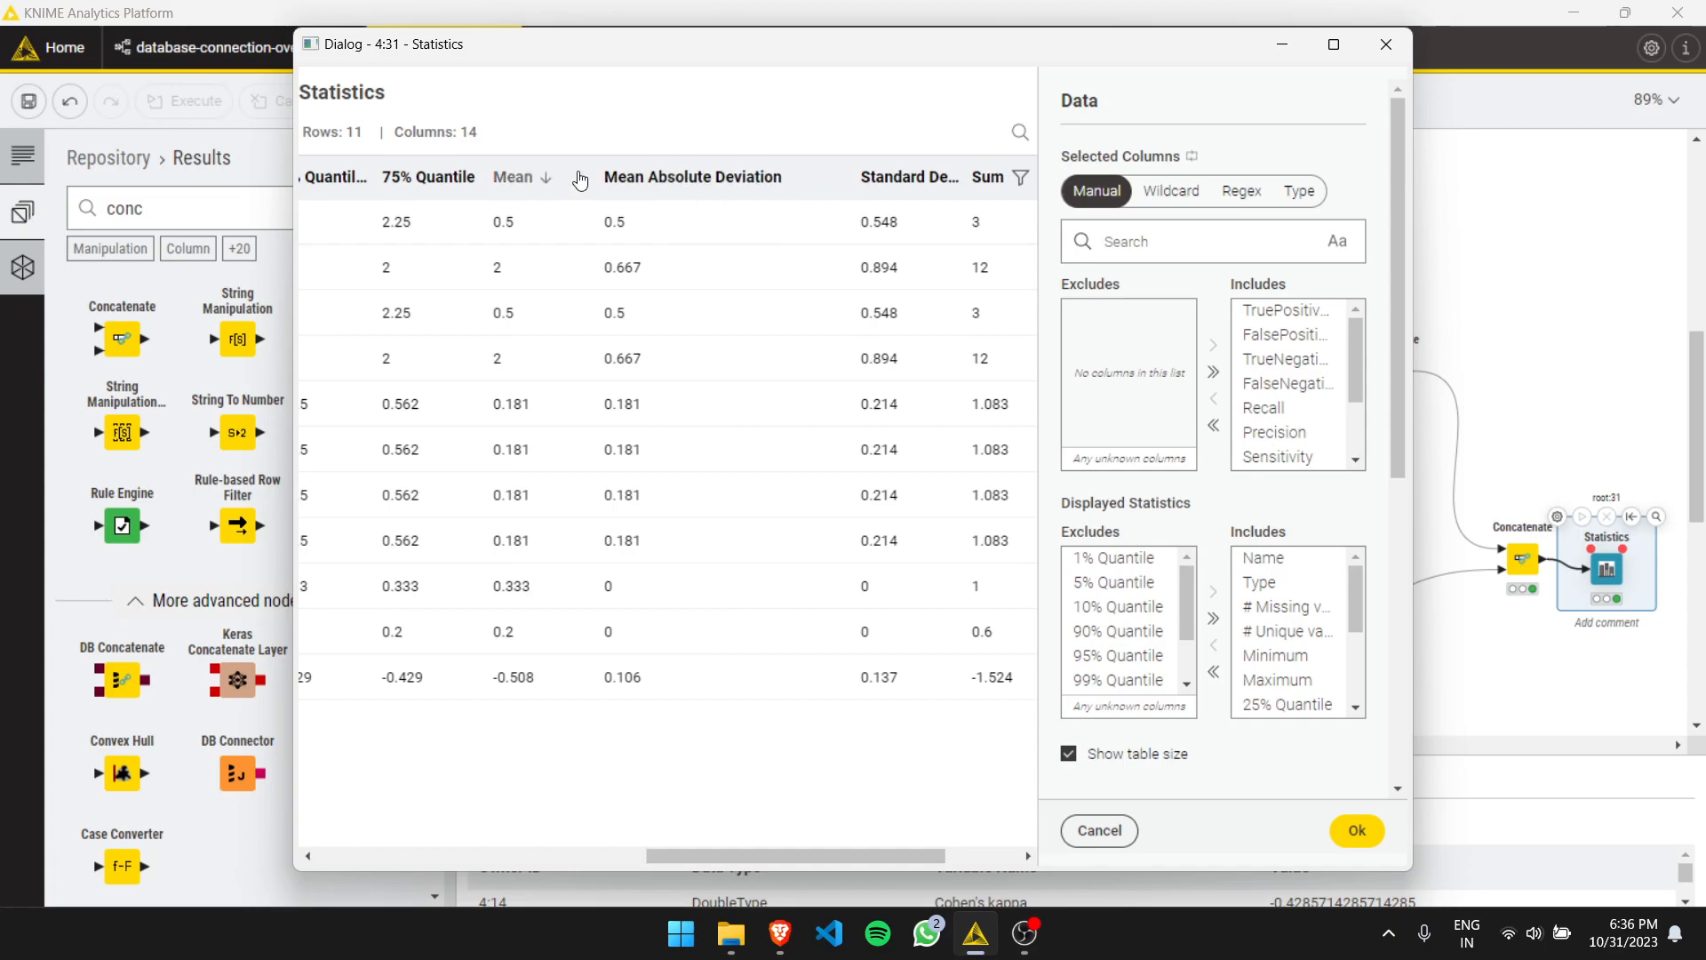
pyautogui.moveTo(808, 851); pyautogui.dragTo(668, 853)
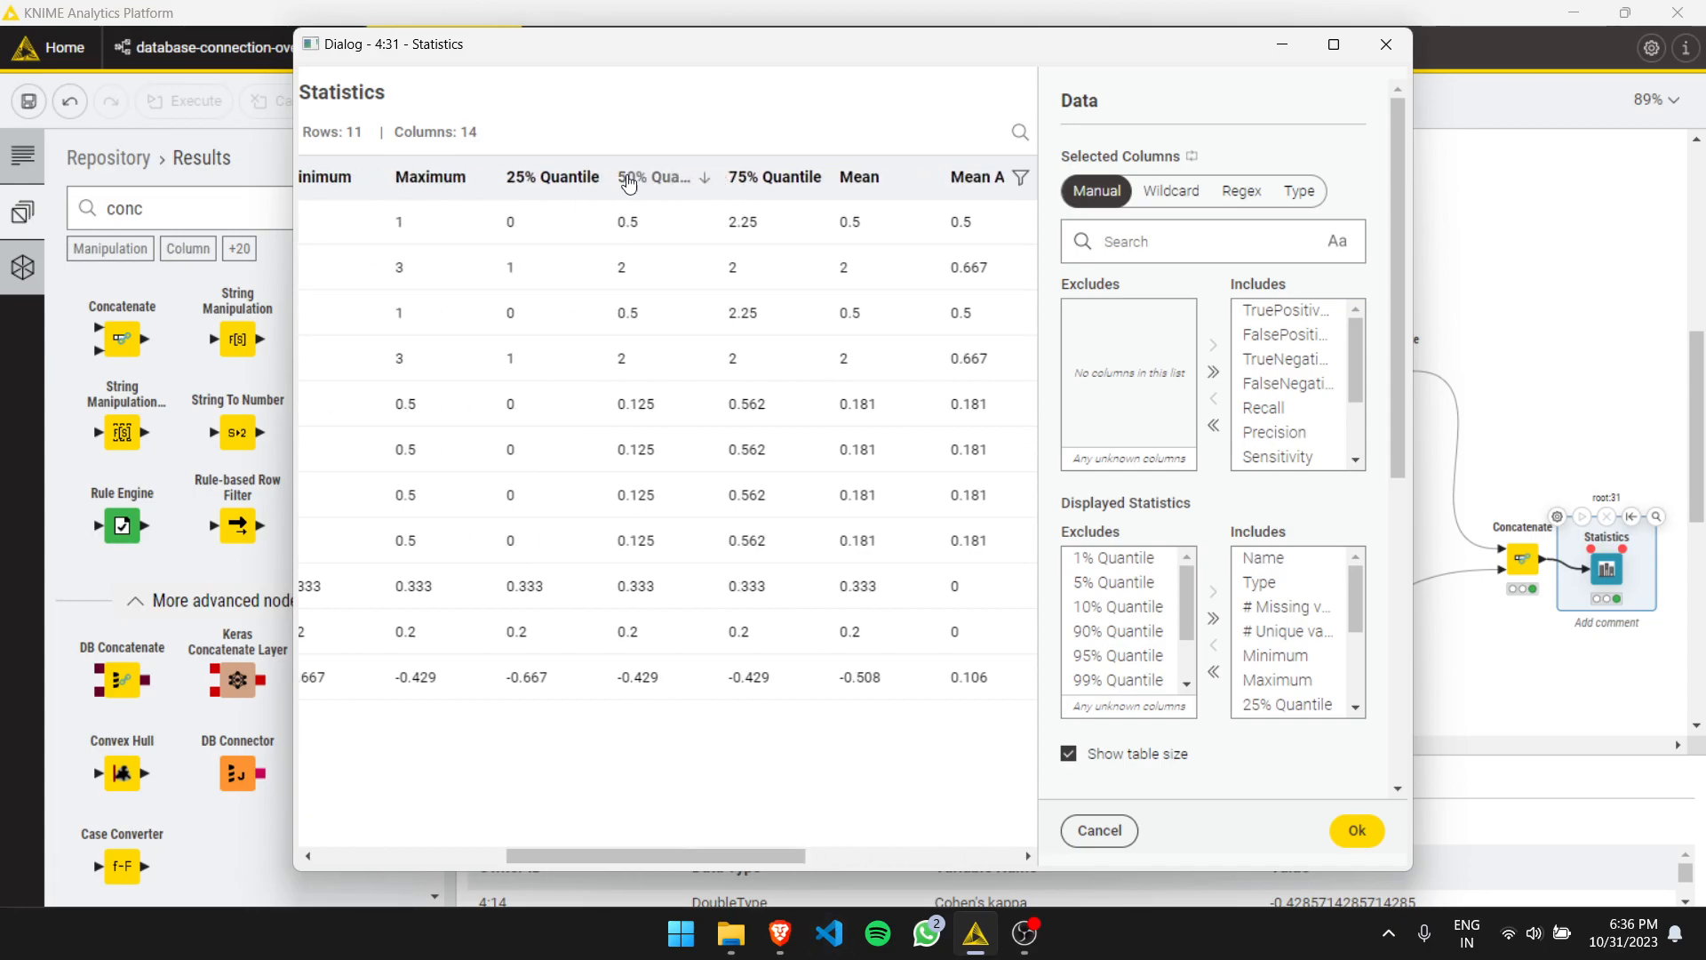
pyautogui.scroll(-1, 1253, 583)
pyautogui.scroll(-1, 1253, 584)
pyautogui.scroll(2, 1248, 642)
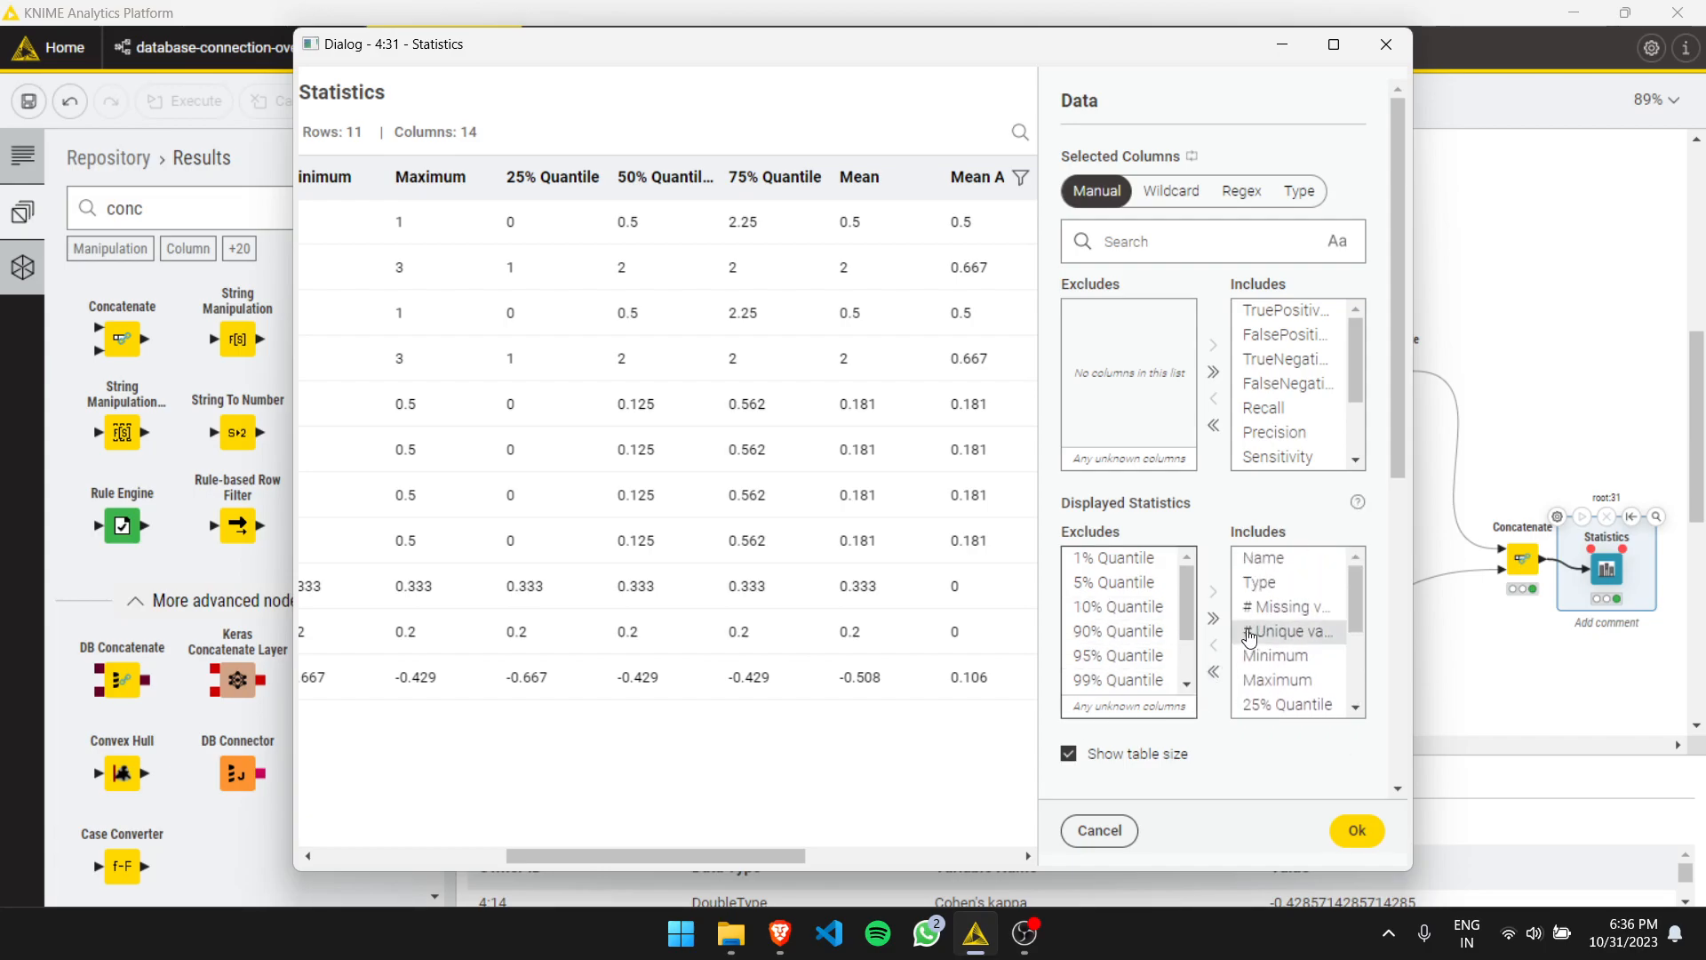
pyautogui.scroll(-1, 1249, 634)
pyautogui.click(1213, 620)
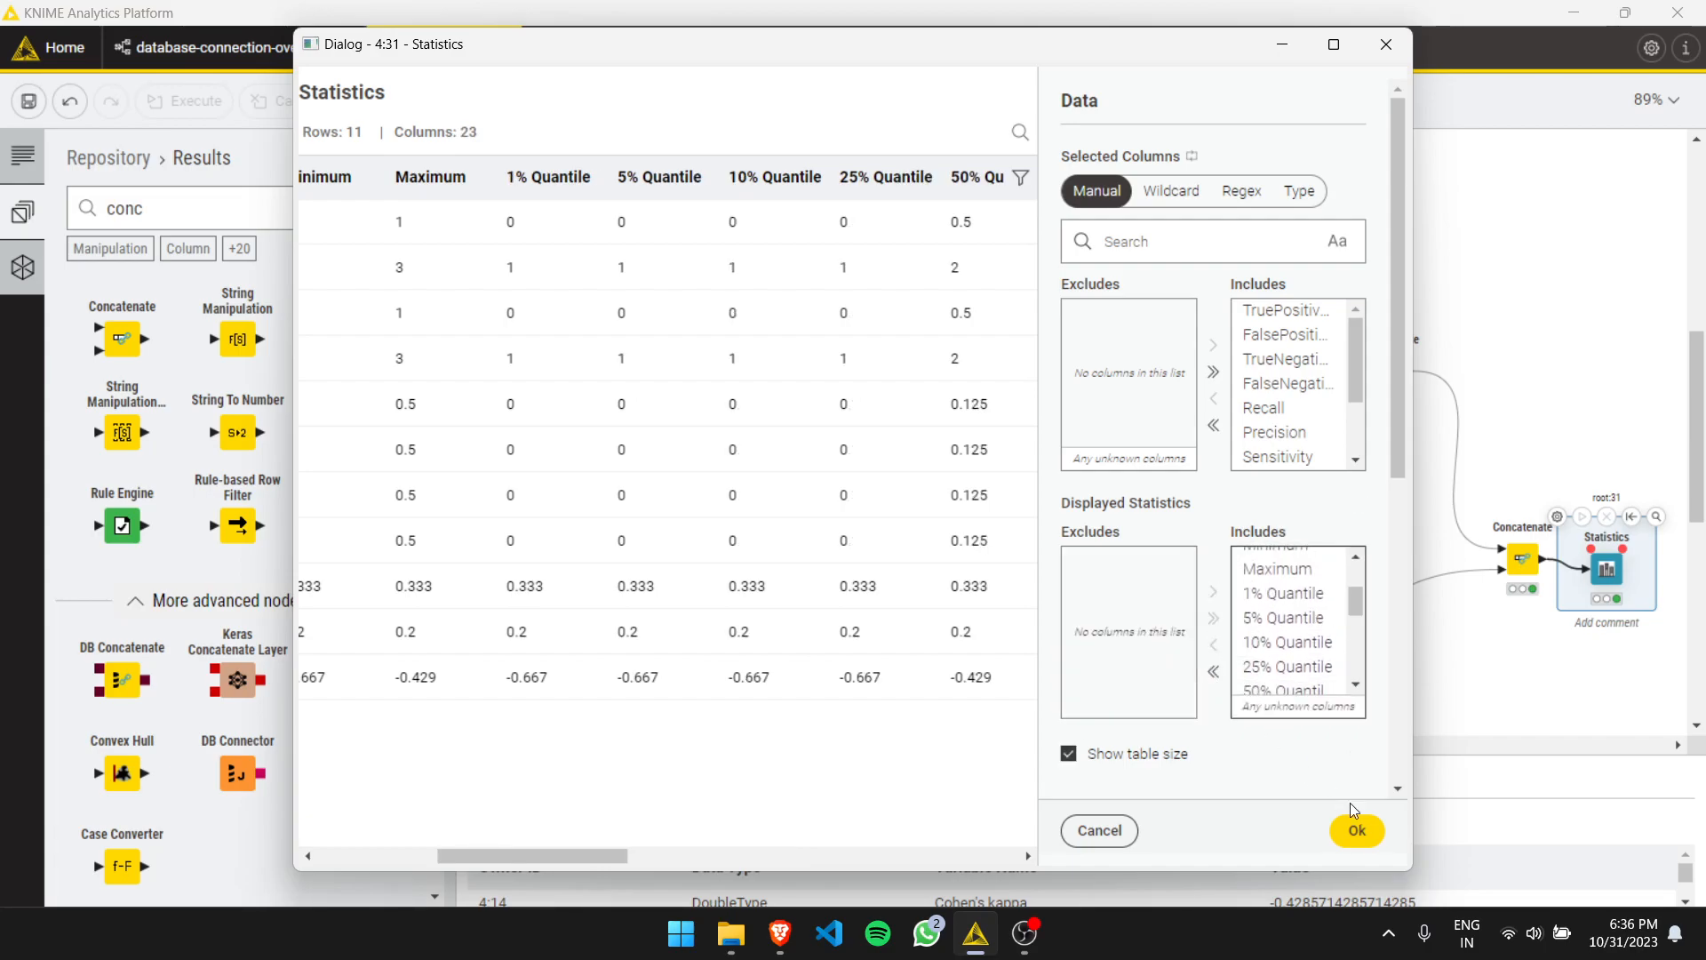
pyautogui.click(1355, 825)
# - Execute the Statistics node, reopen its dialog to review the statistics table, and close it
pyautogui.click(1582, 517)
pyautogui.doubleClick(1609, 572)
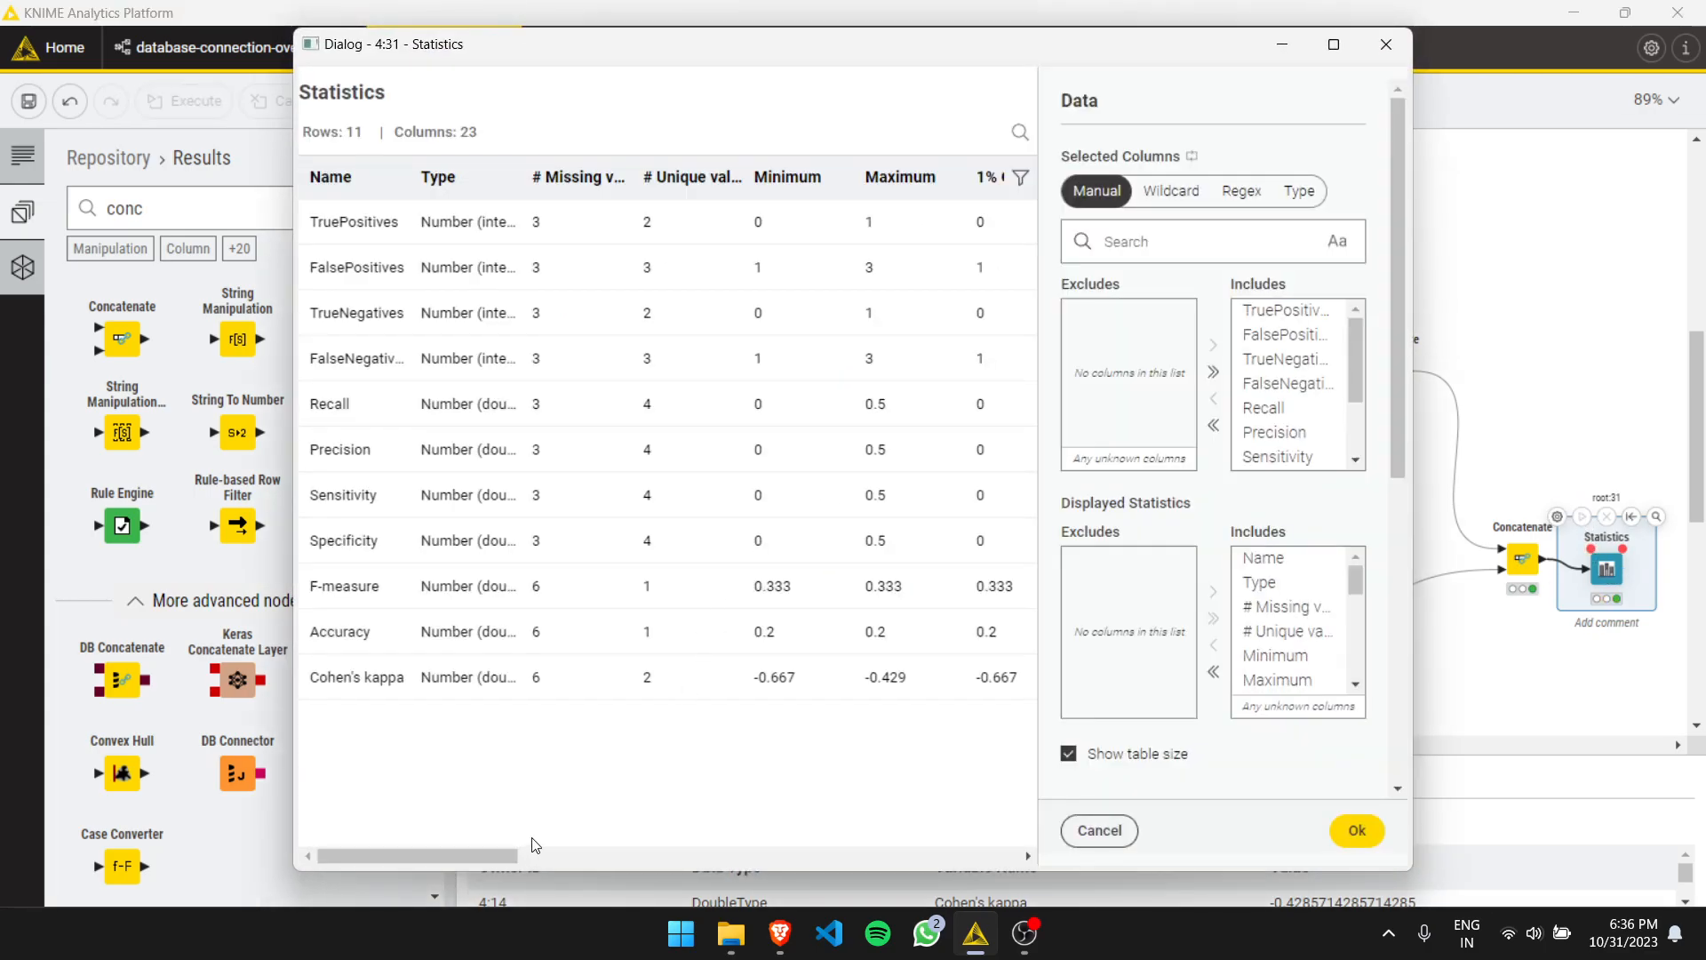
pyautogui.moveTo(508, 855)
pyautogui.mouseDown()
pyautogui.moveTo(1041, 872)
pyautogui.moveTo(589, 840)
pyautogui.moveTo(498, 851)
pyautogui.mouseUp()
pyautogui.click(1385, 44)
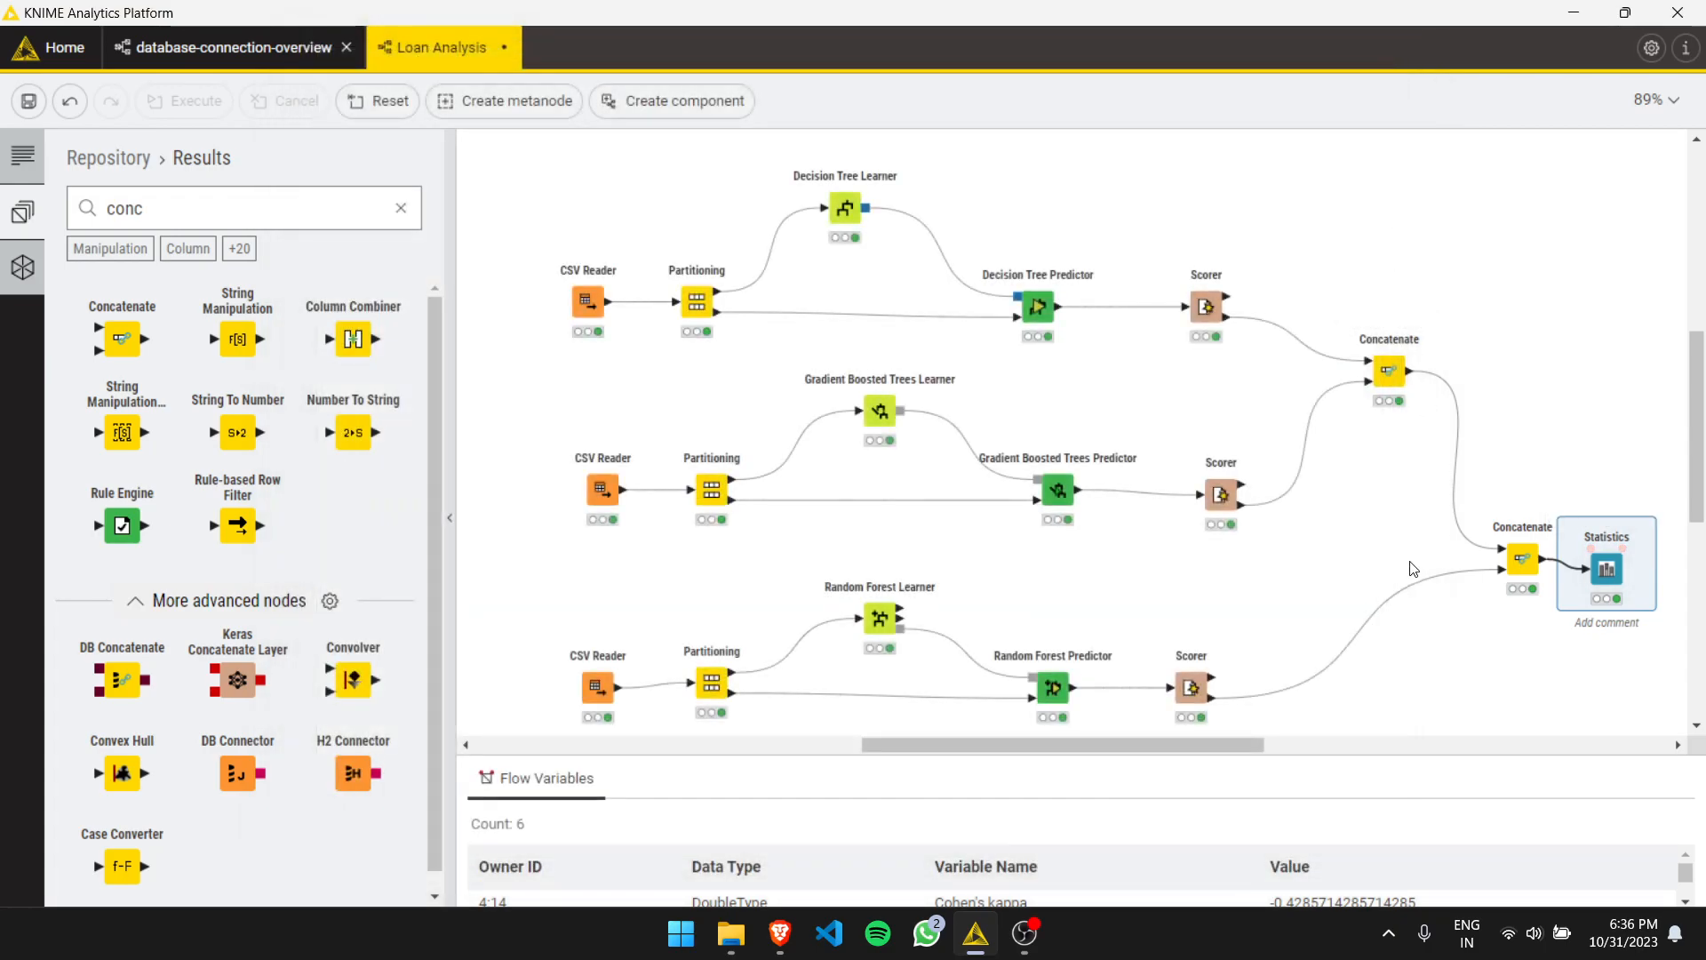
pyautogui.moveTo(900, 755); pyautogui.dragTo(913, 752)
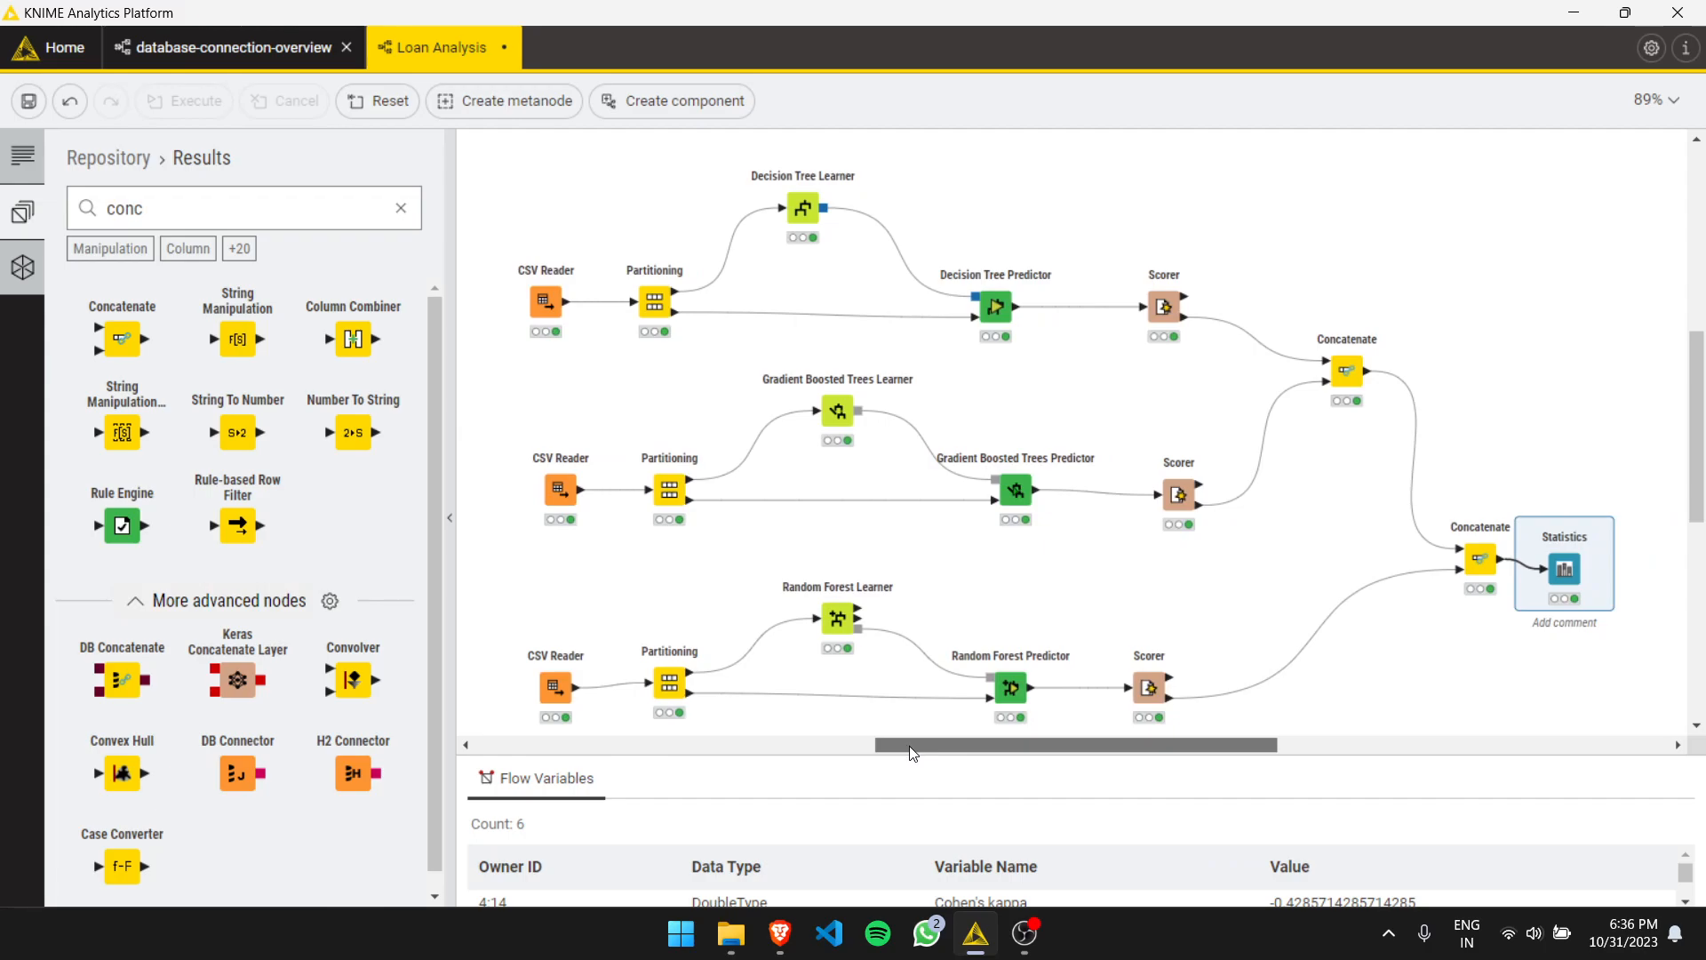